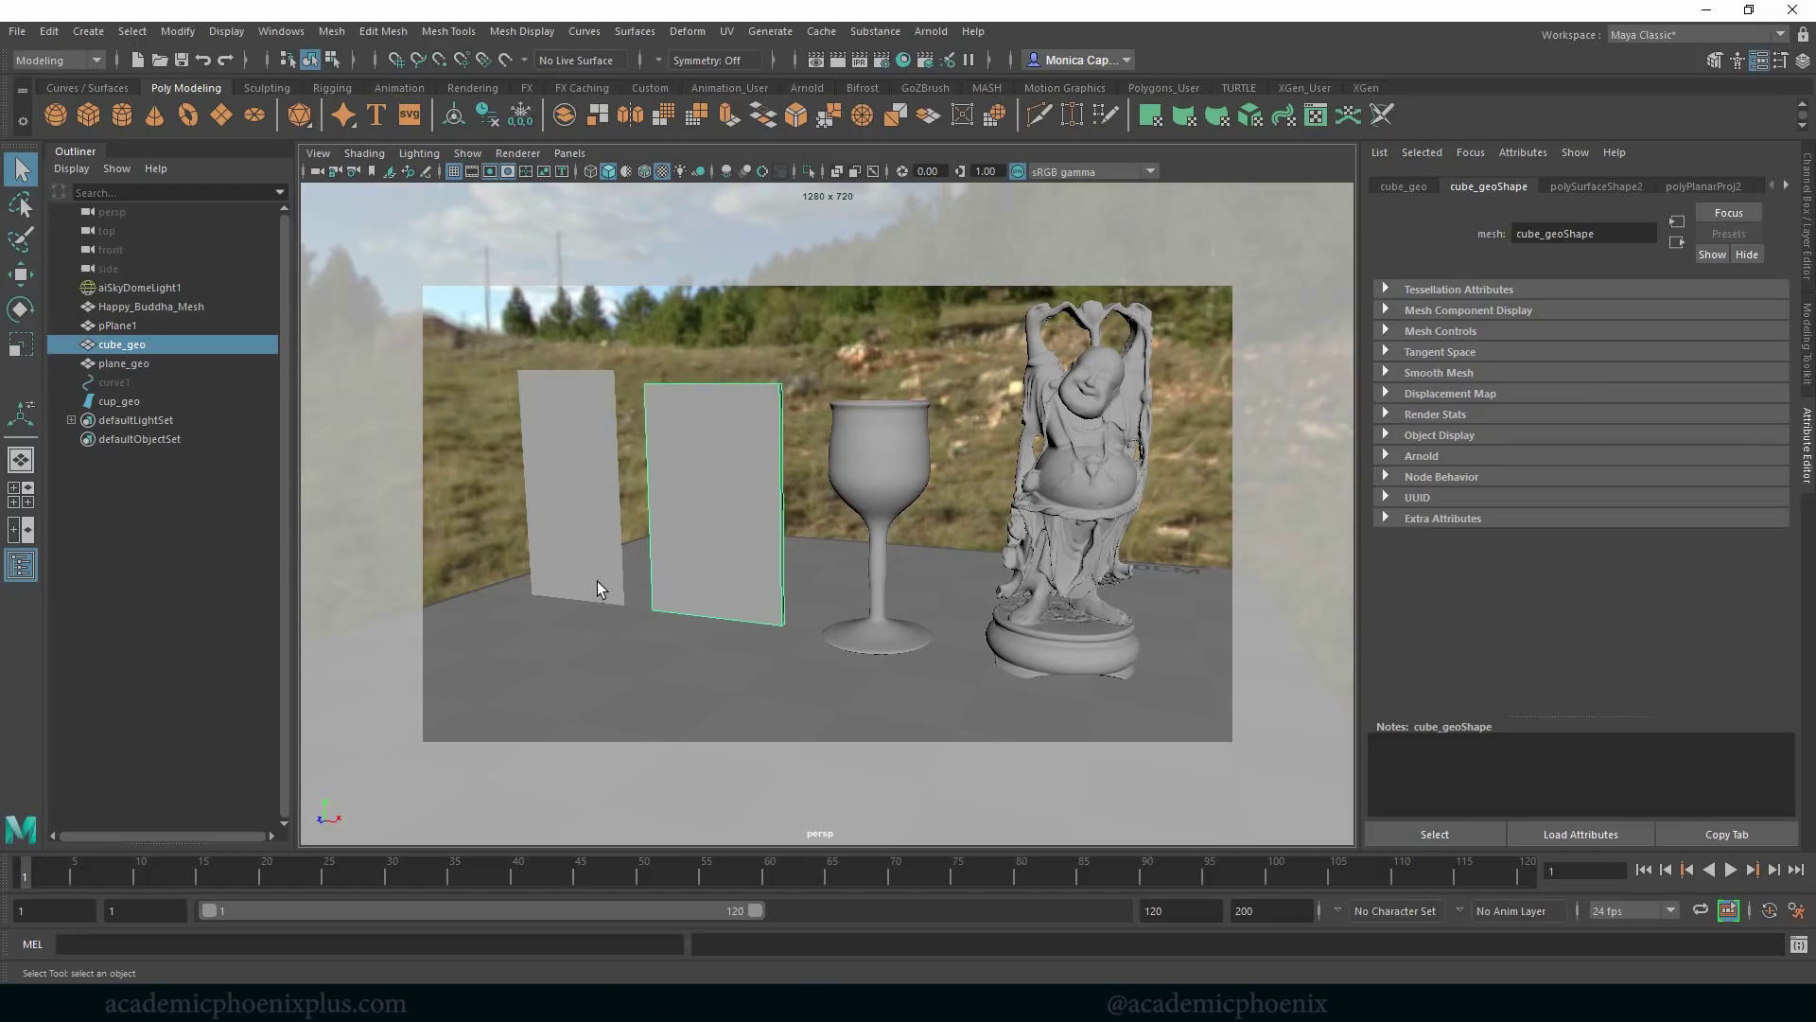
left_click(598, 580)
left_click(740, 582)
left_click(615, 571)
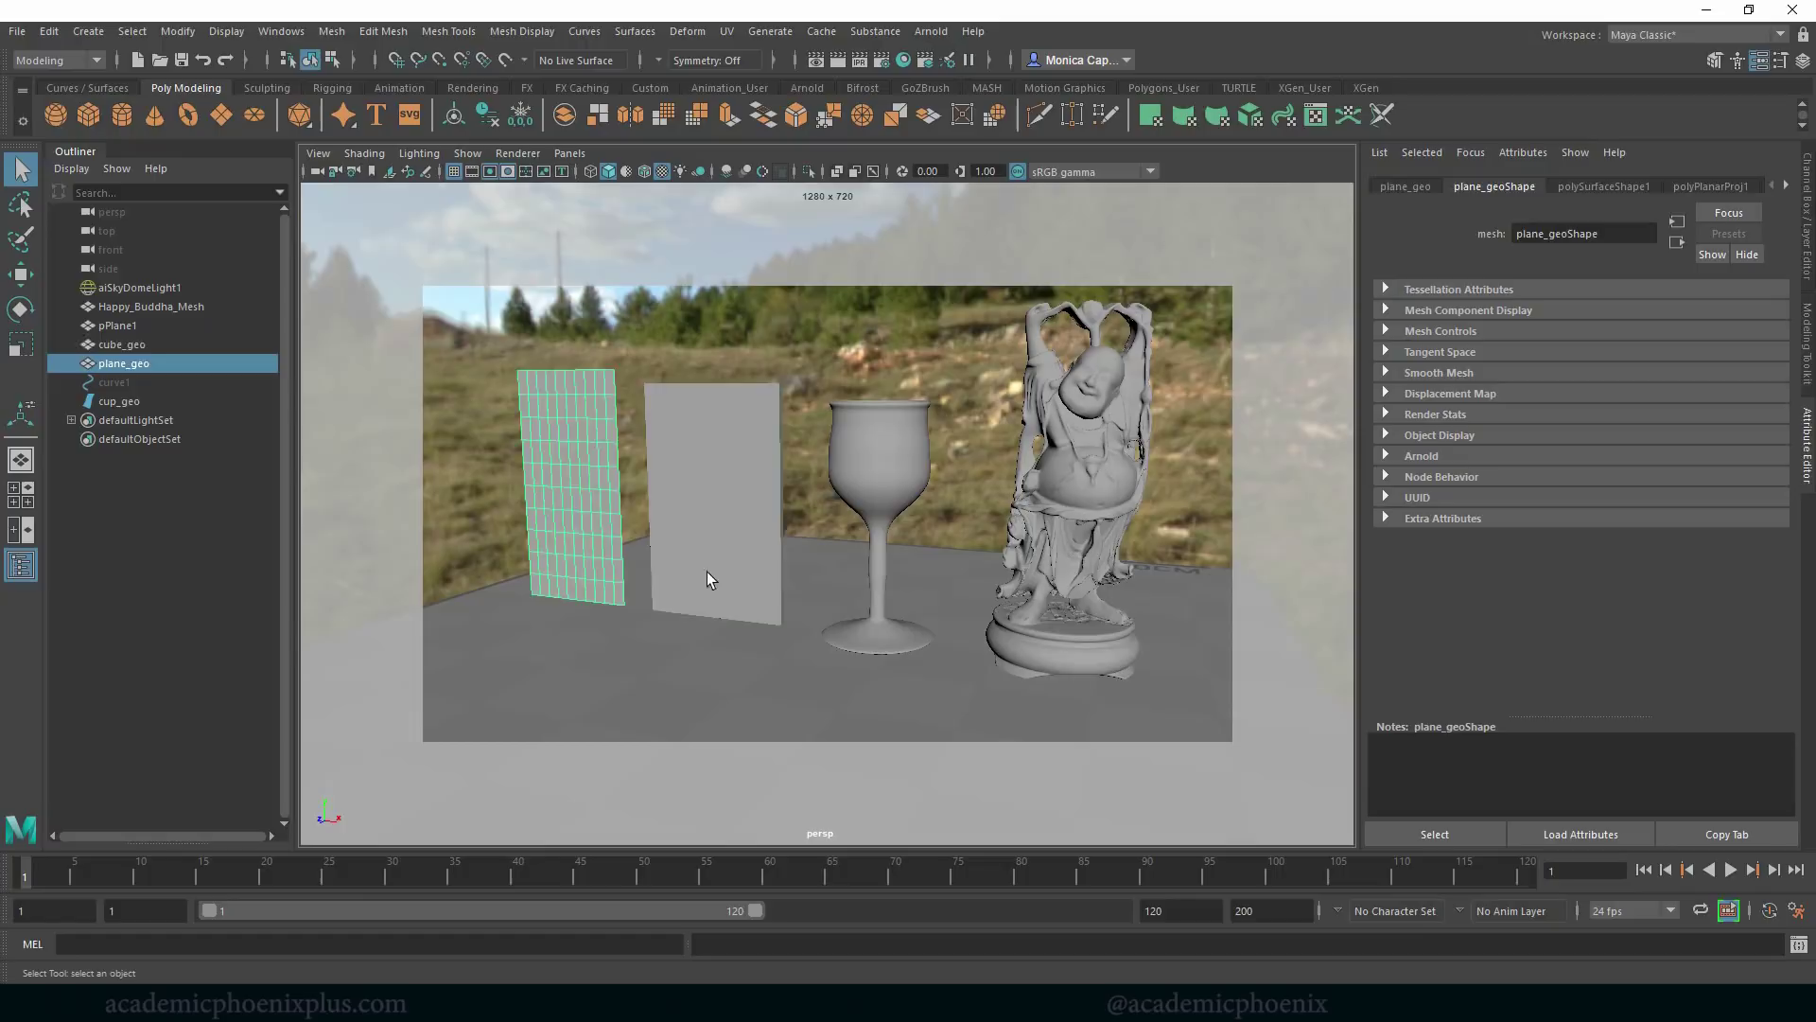
left_click(710, 577, "shift")
left_click(757, 619)
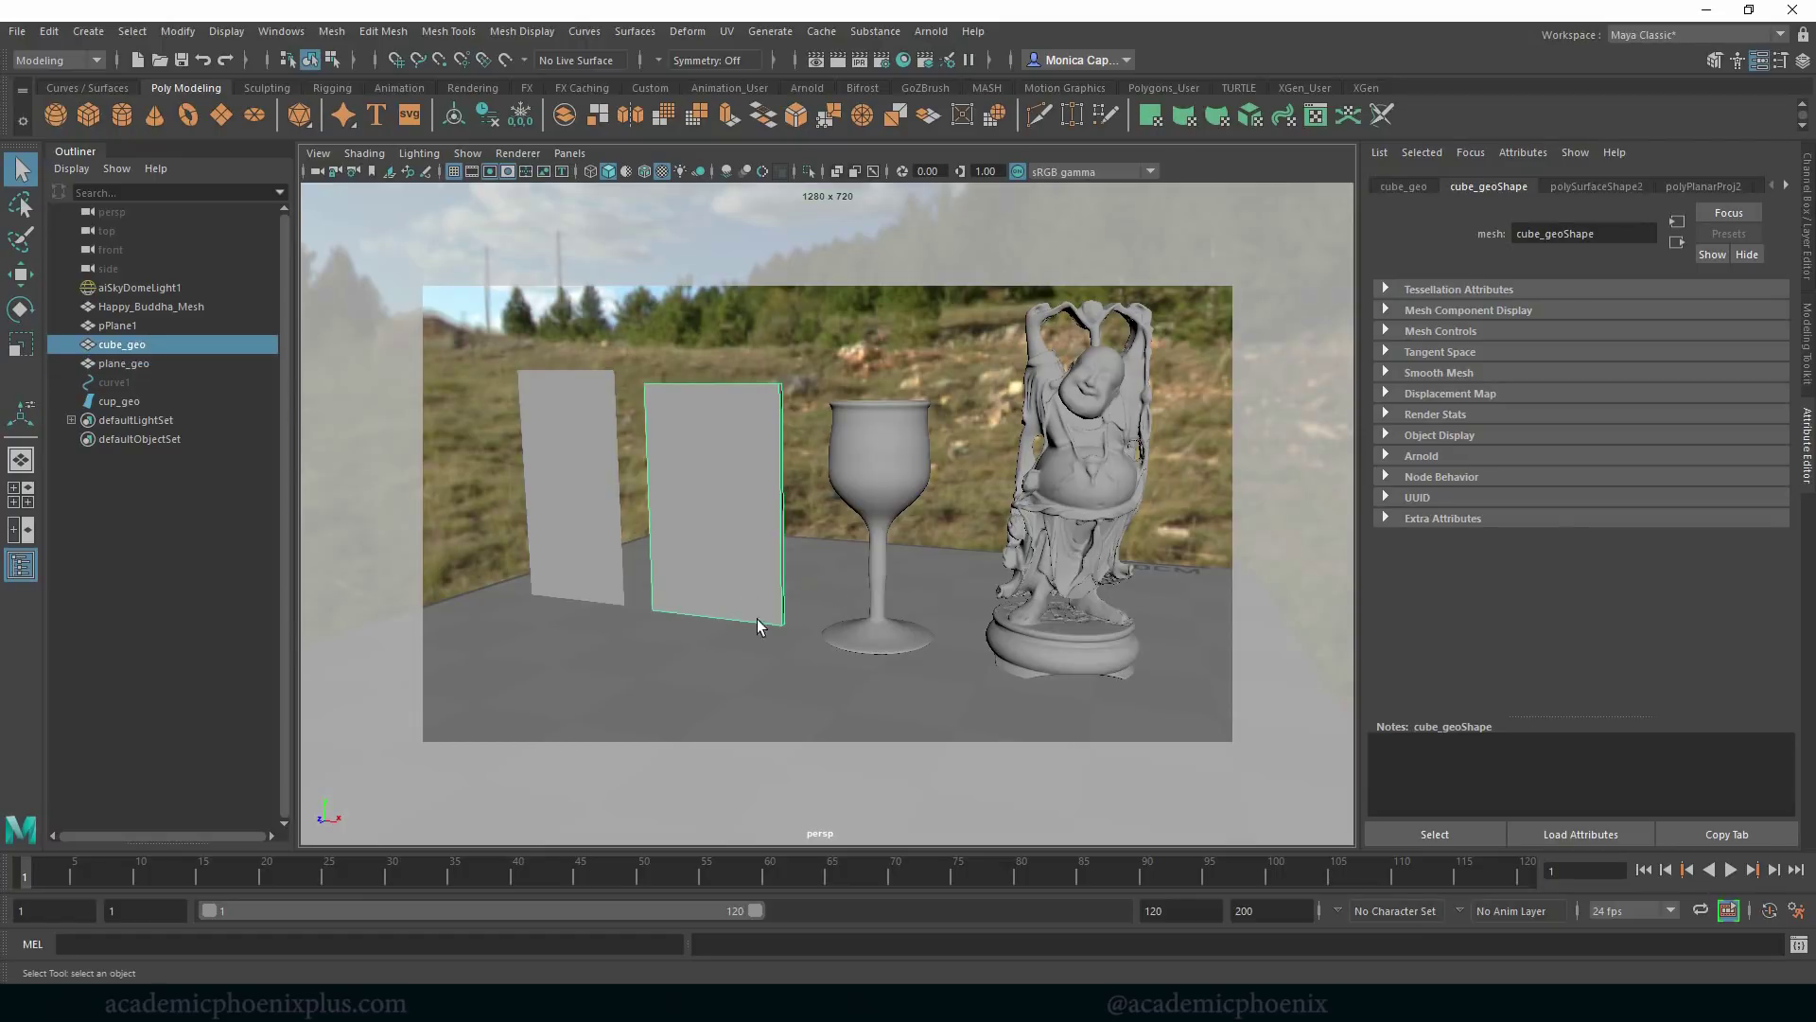
Hide the cup and the Buddha mesh so only the plane and cube panels stand on the floor.
left_click(905, 502)
left_click(1125, 485, "shift")
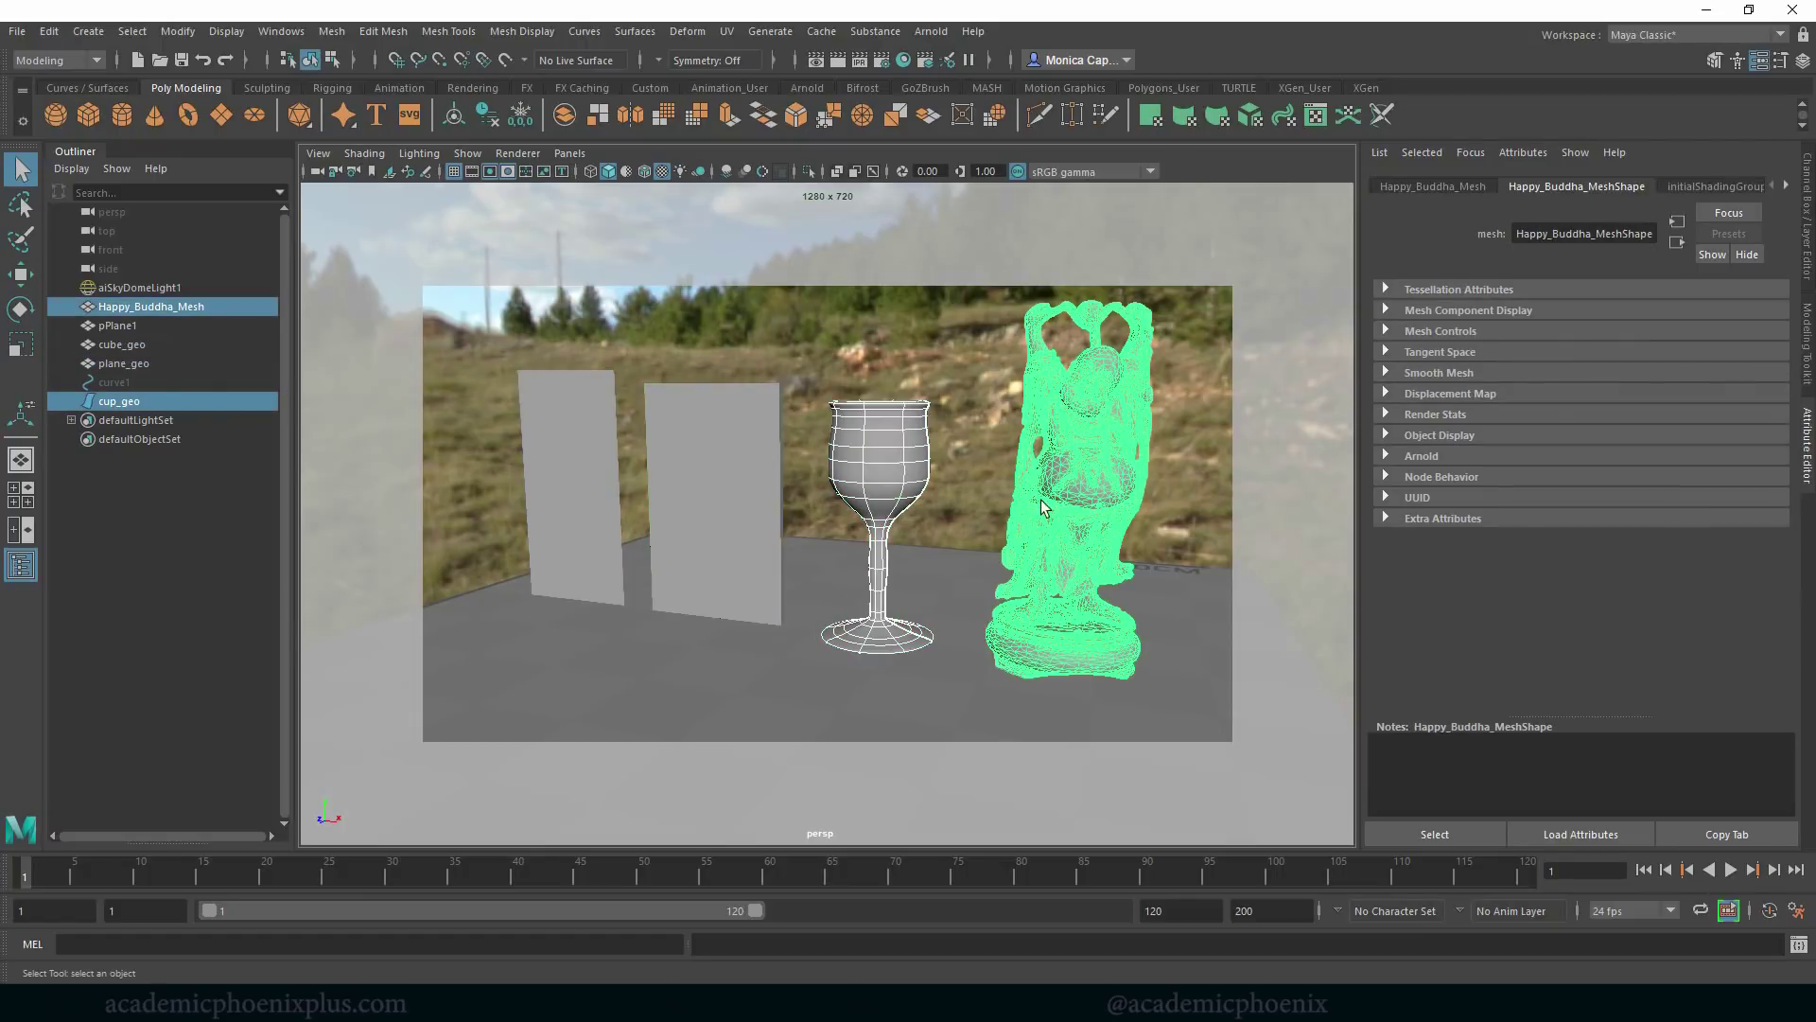
key("ctrl+h")
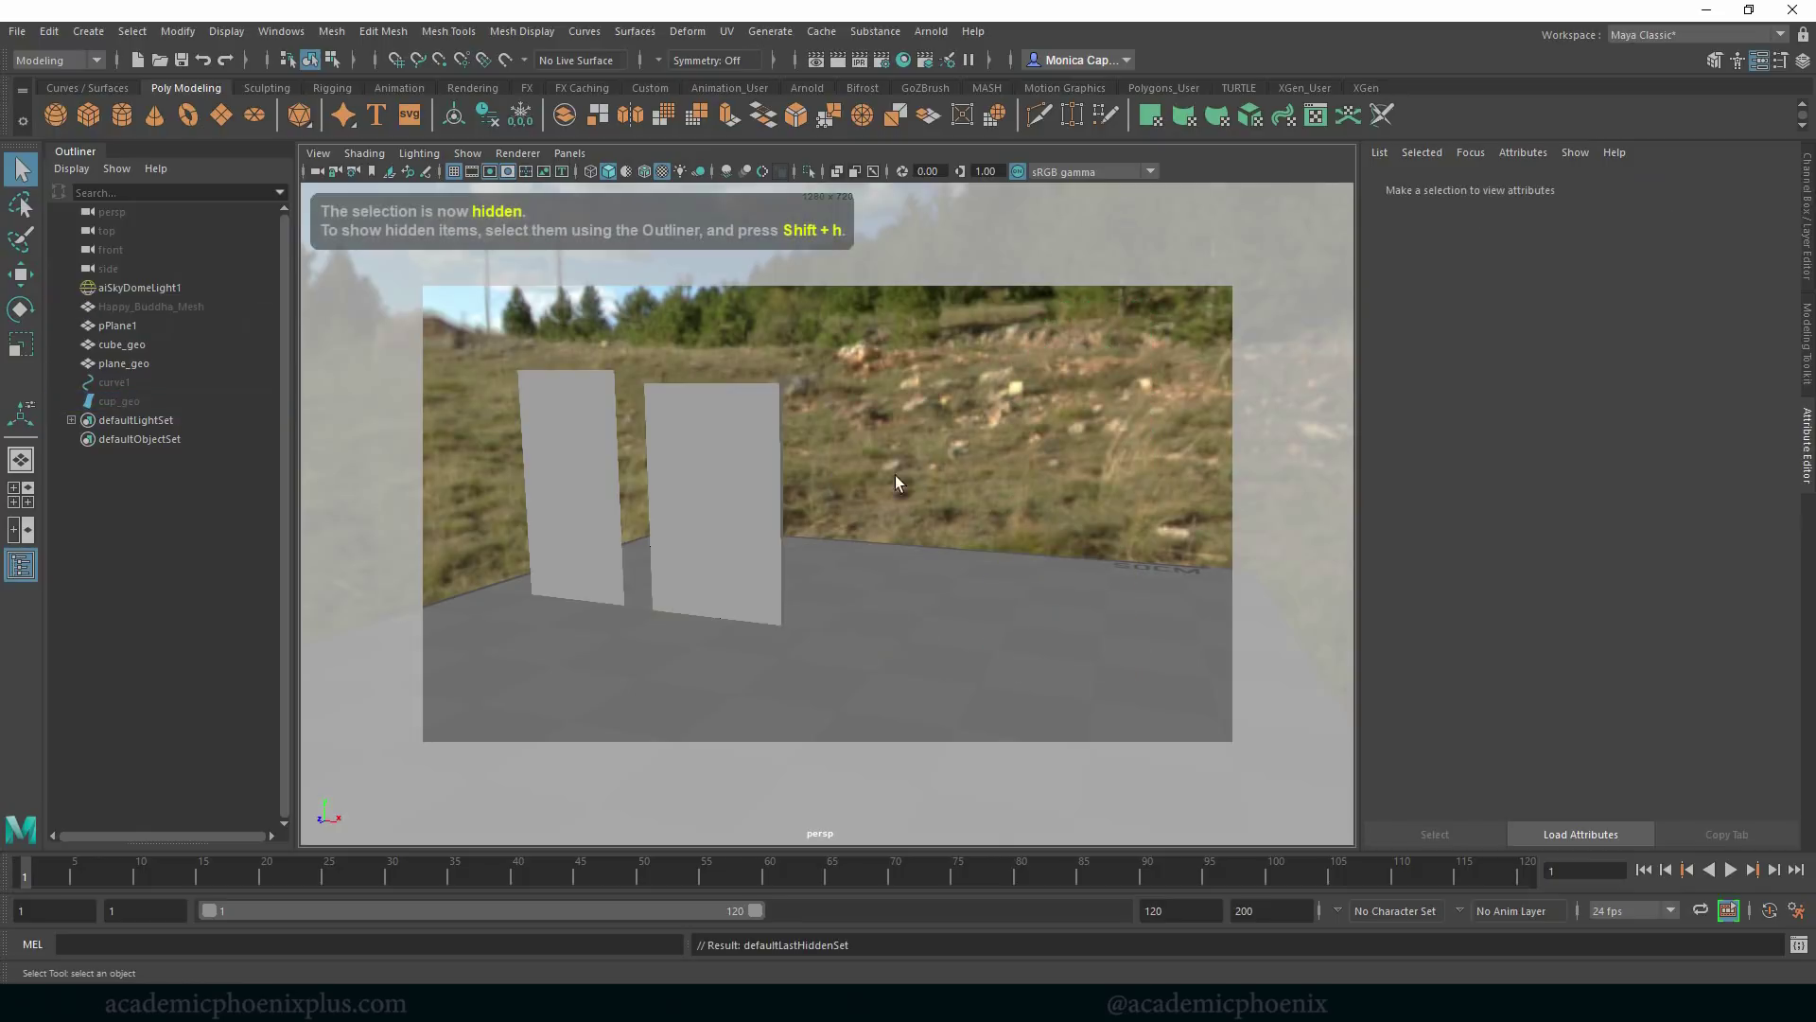
Select the cube panel, switch to the FX menu set and open the Shatter effect options.
left_click(713, 535)
left_click(594, 536, "shift")
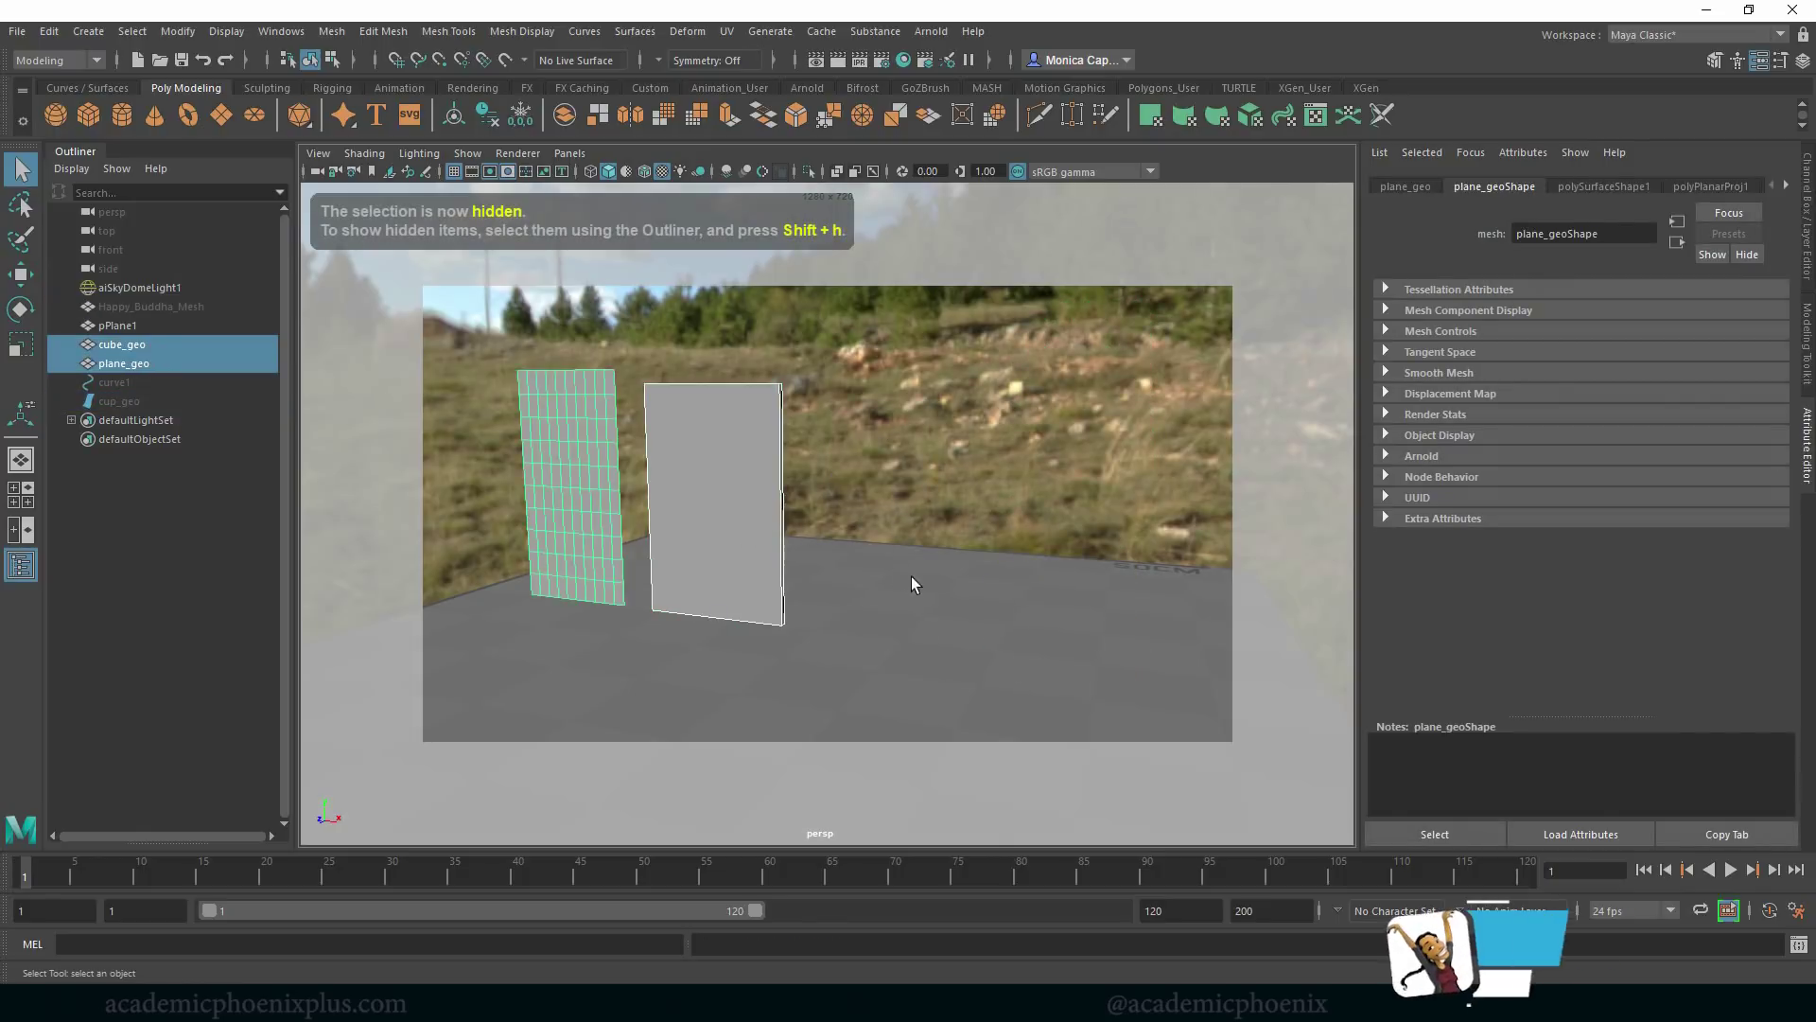
key("f")
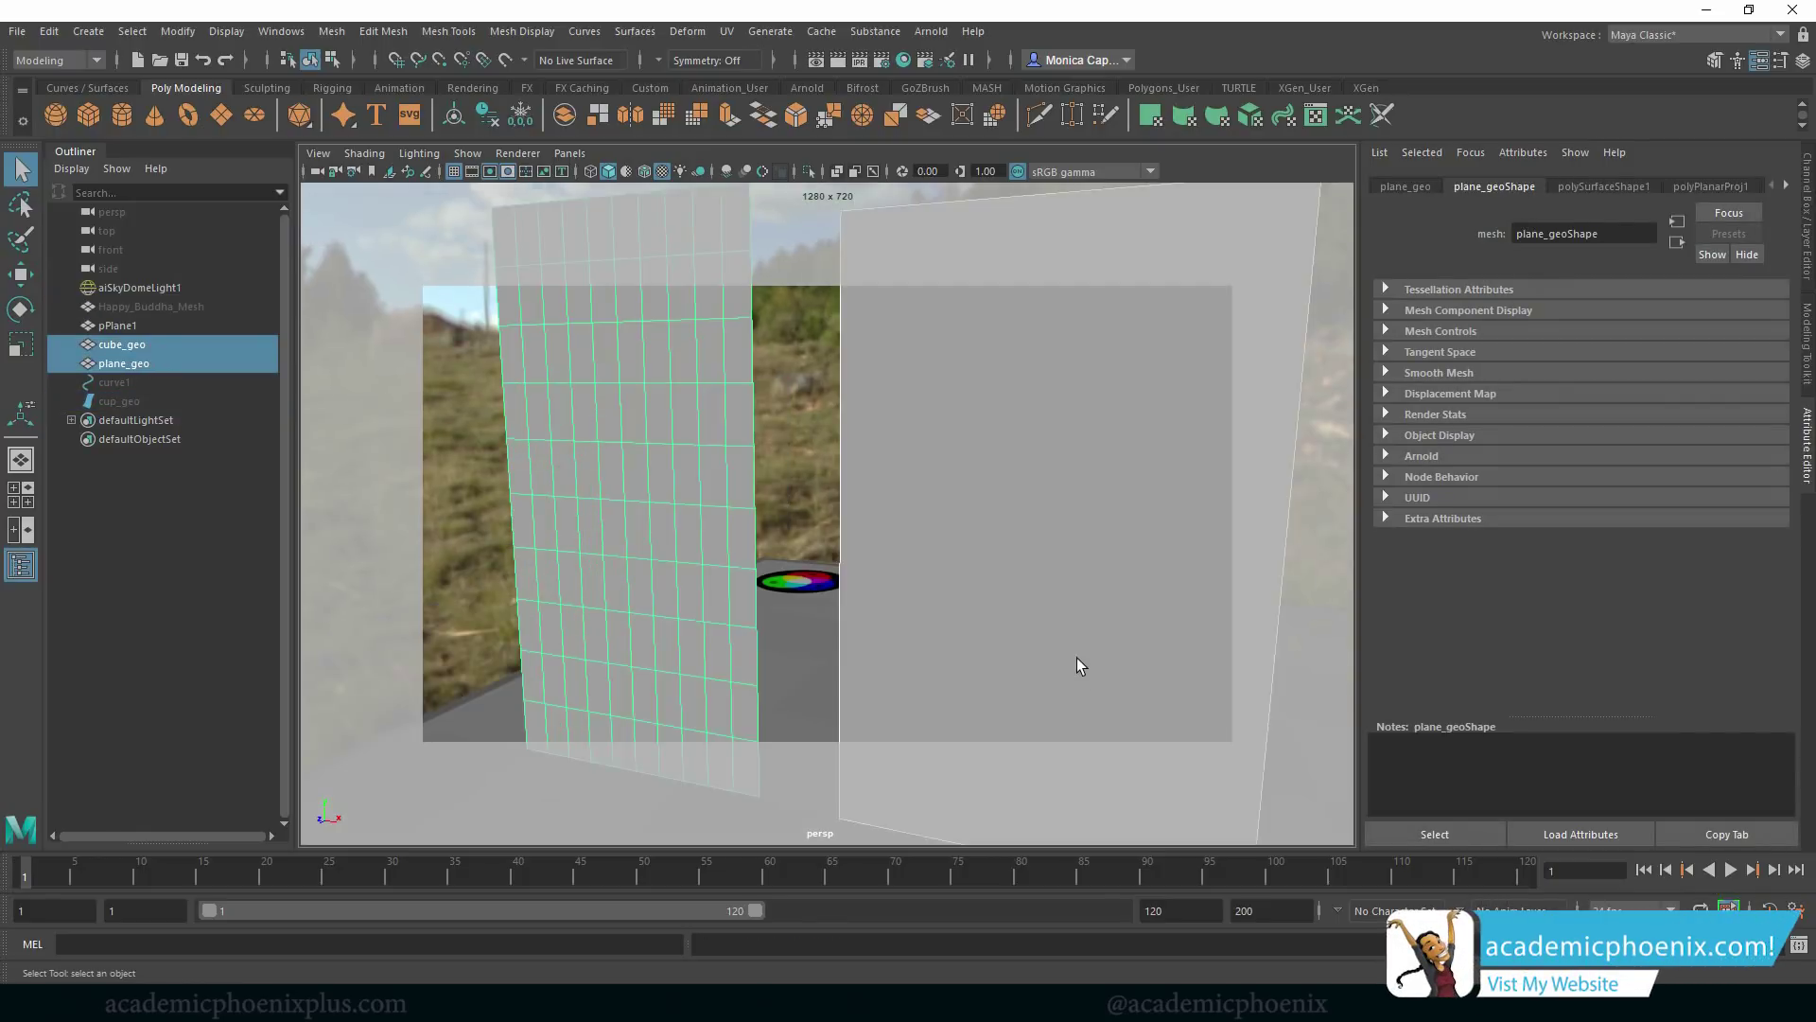
right_click_drag(1109, 616, 968, 592, "alt")
mouse_move(969, 593)
left_mouse_down("alt")
mouse_move(854, 579)
mouse_move(980, 606)
mouse_move(1060, 598)
mouse_move(1033, 614)
mouse_move(880, 600)
mouse_move(981, 608)
left_mouse_up("alt")
left_click(1002, 598)
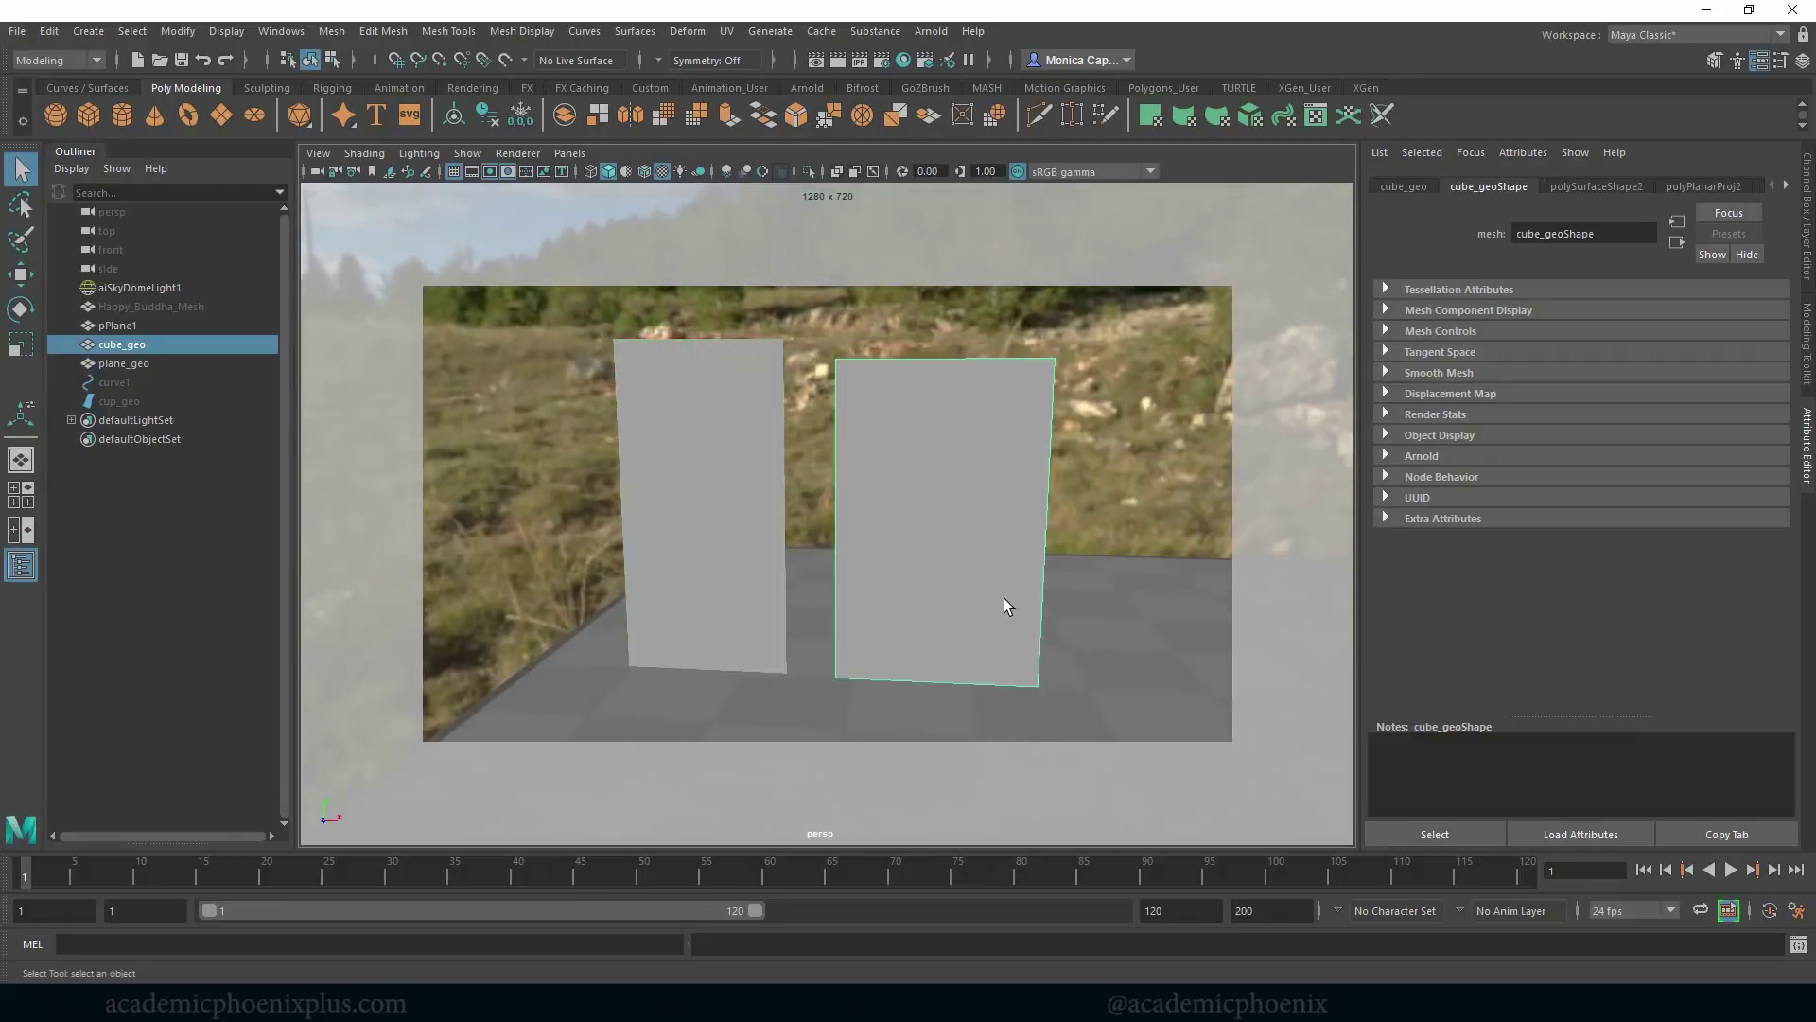
left_click(89, 63)
left_click(70, 136)
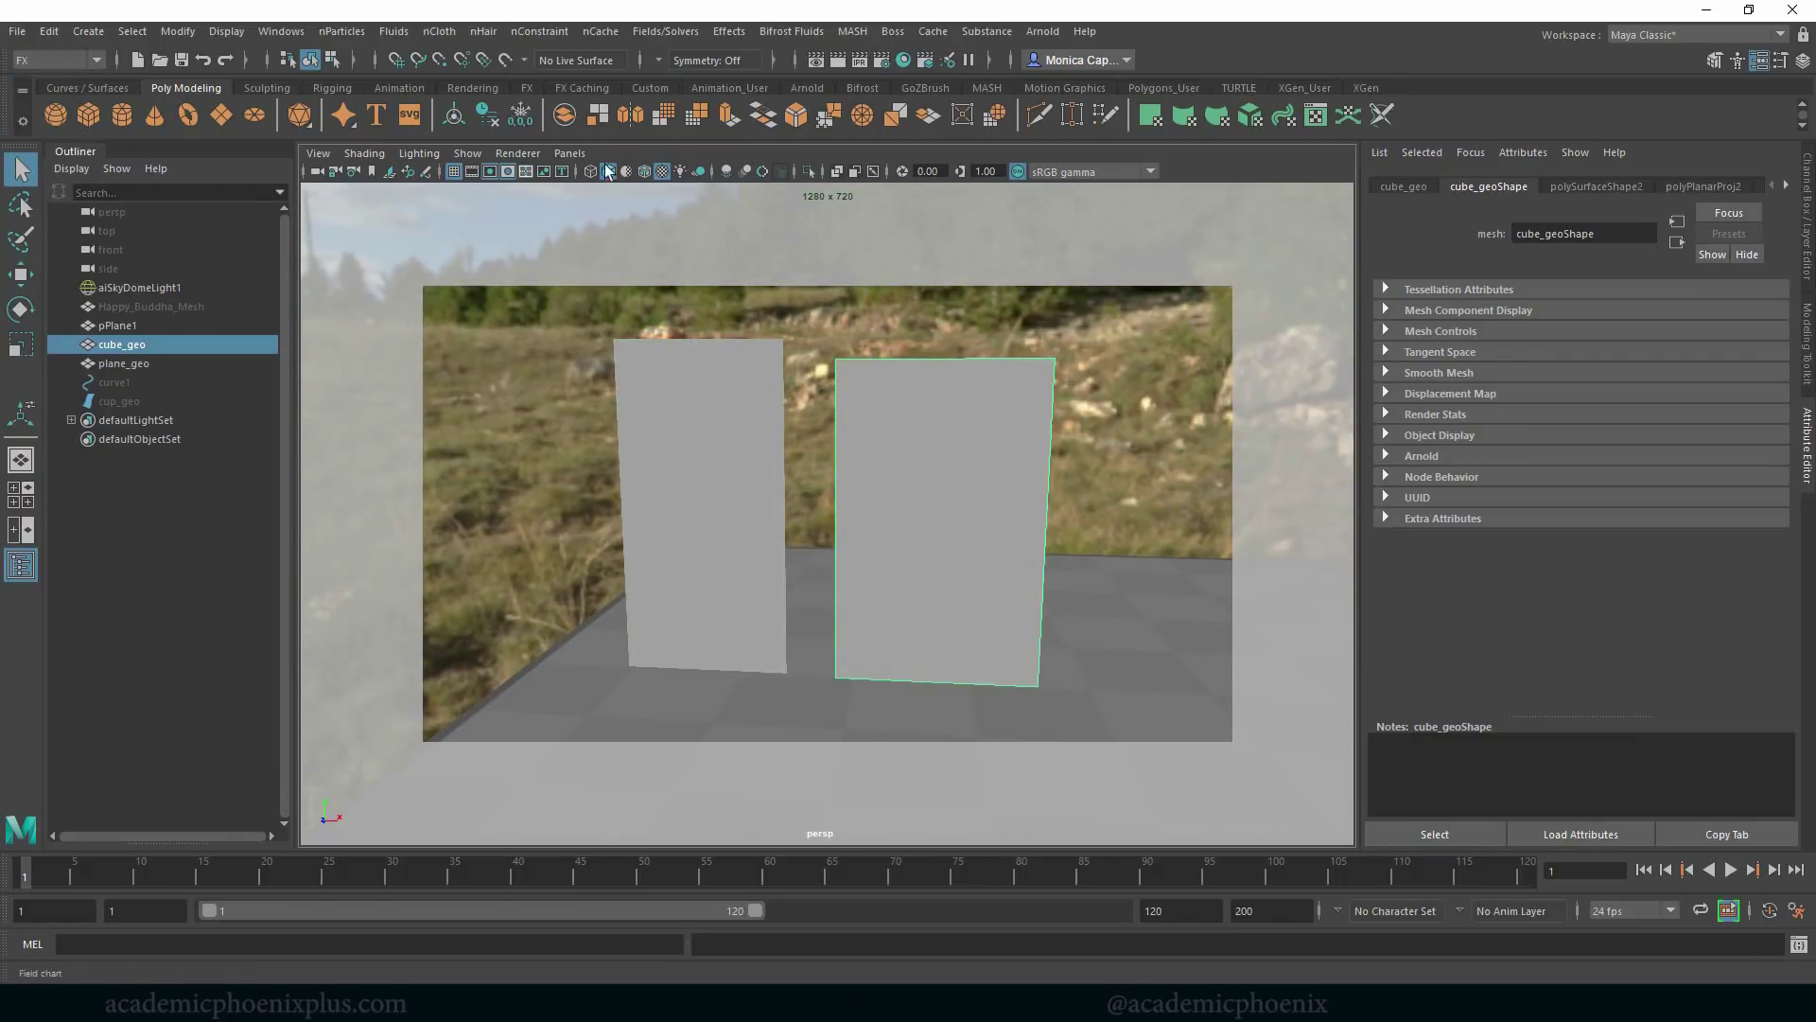
left_click(729, 31)
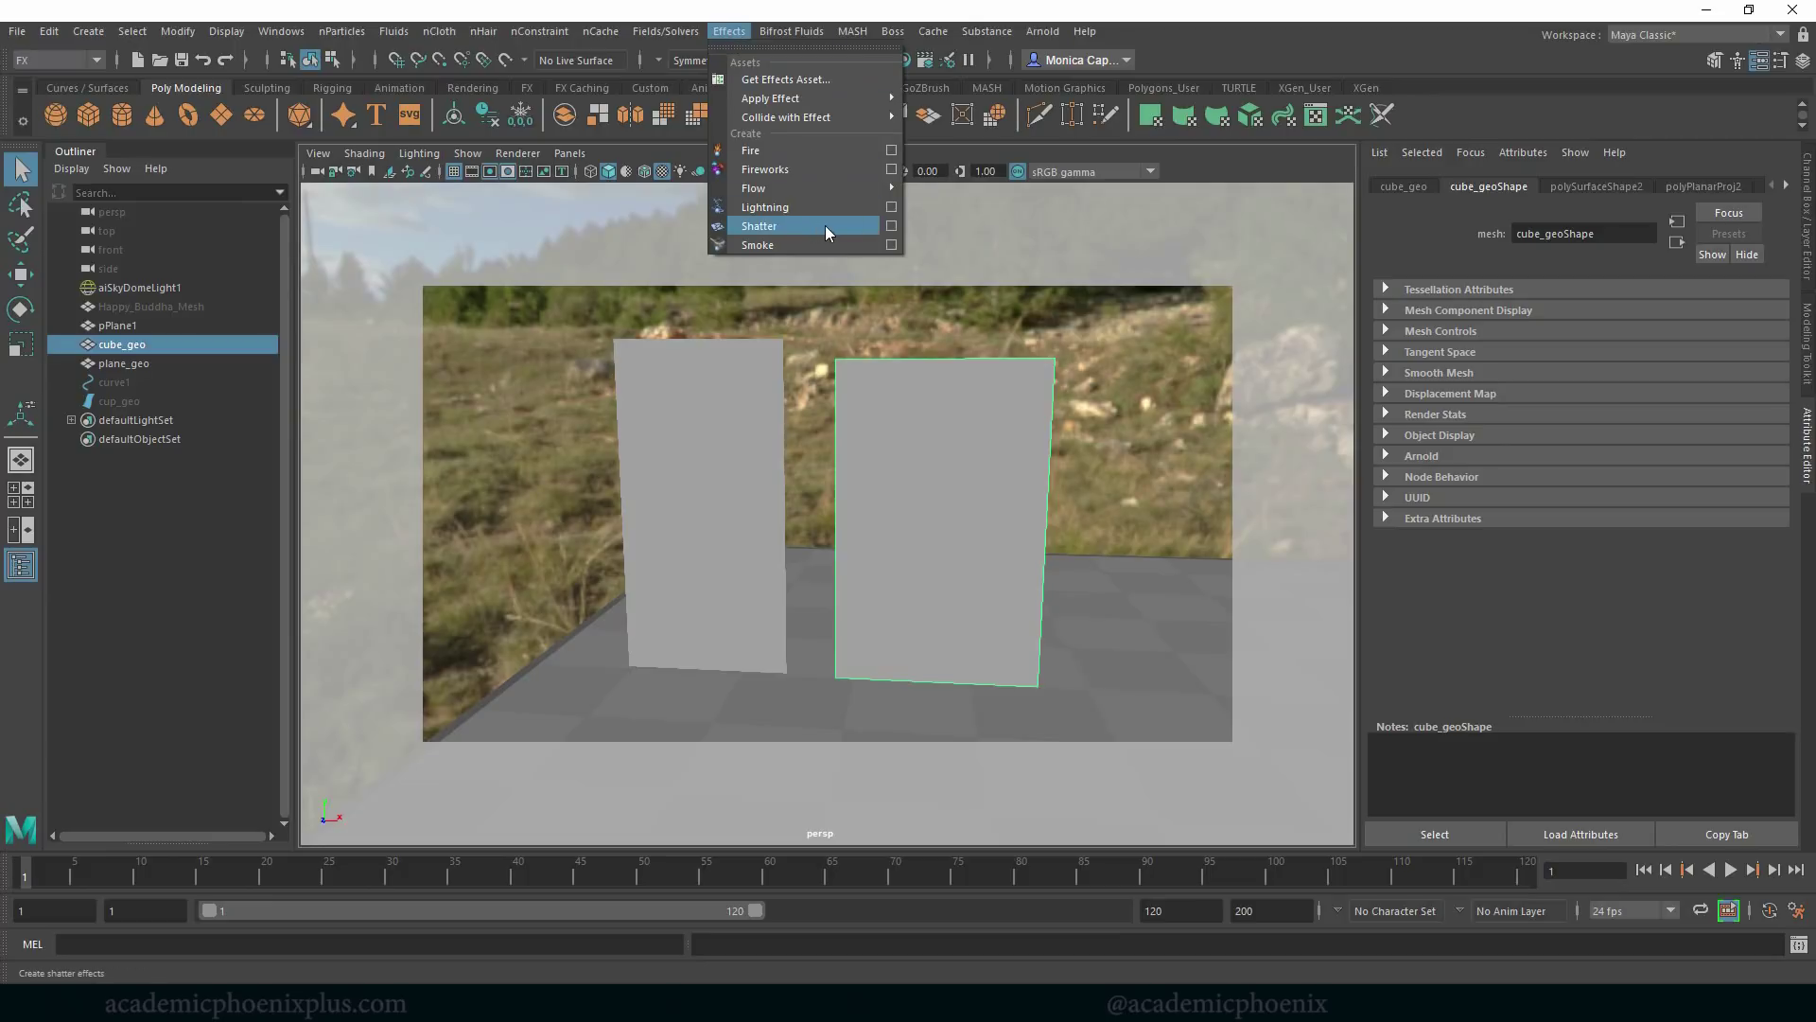
left_click(891, 227)
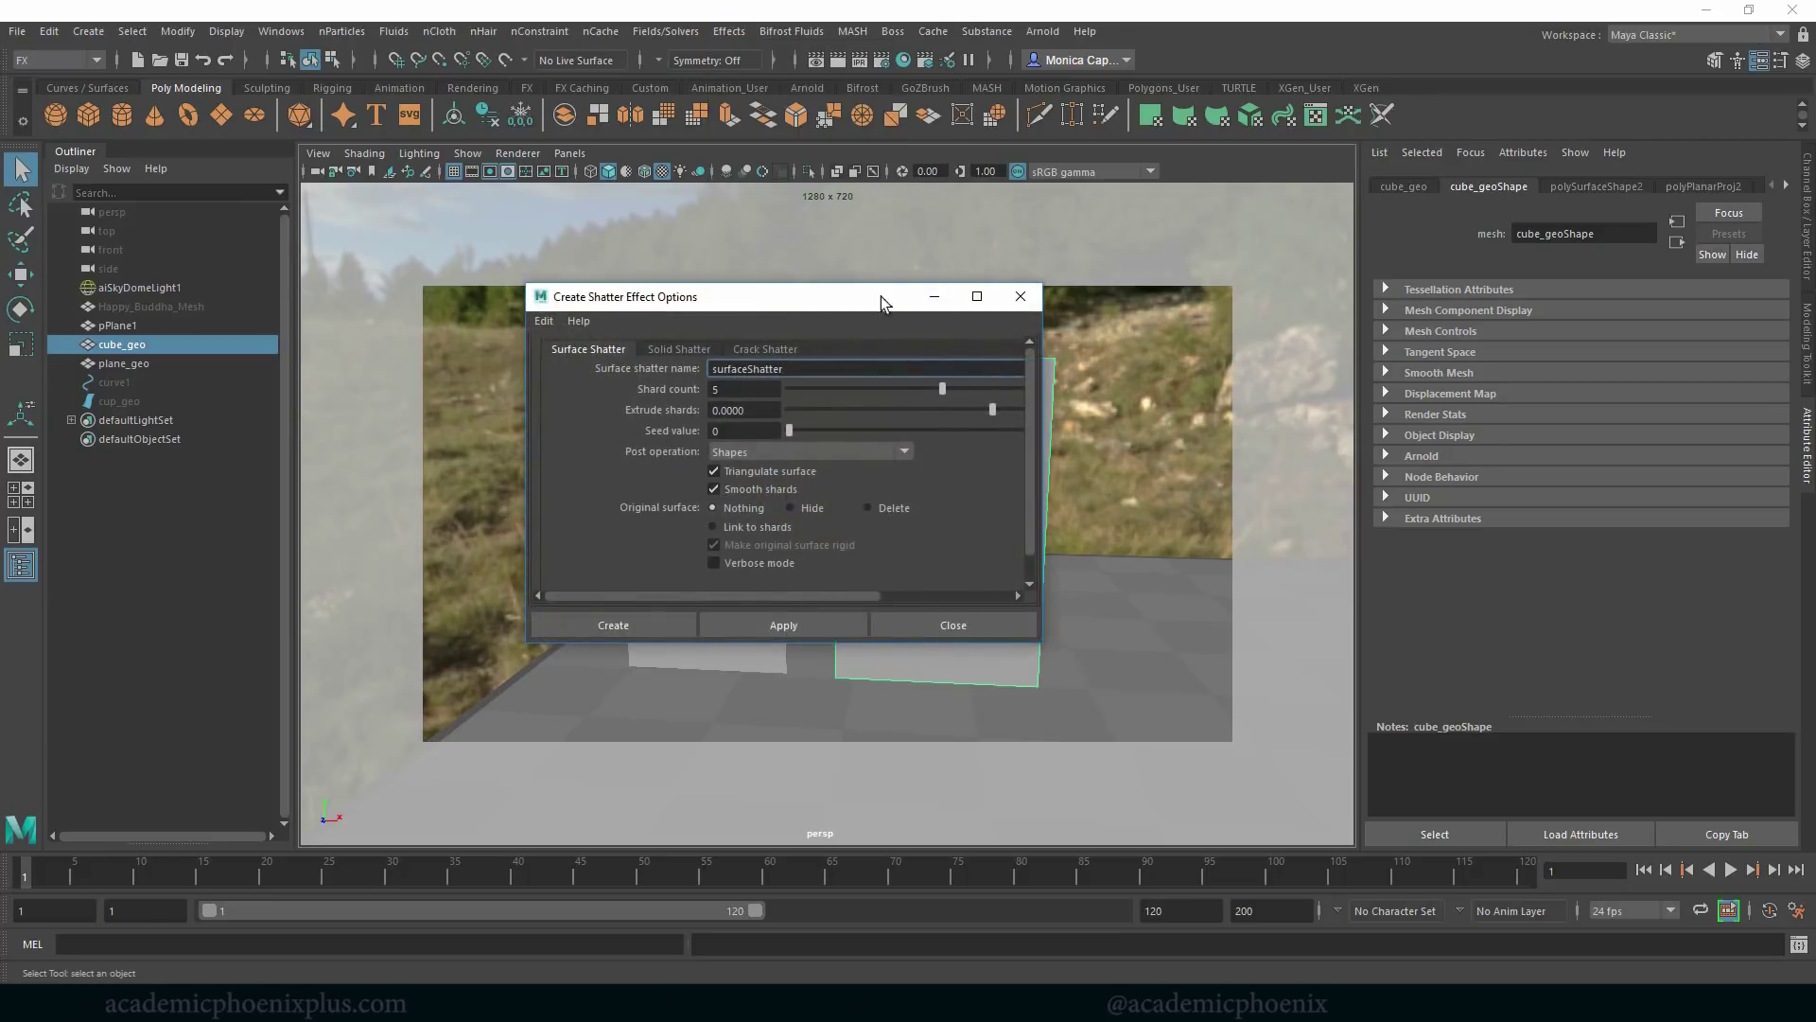
left_click_drag(882, 297, 1371, 104)
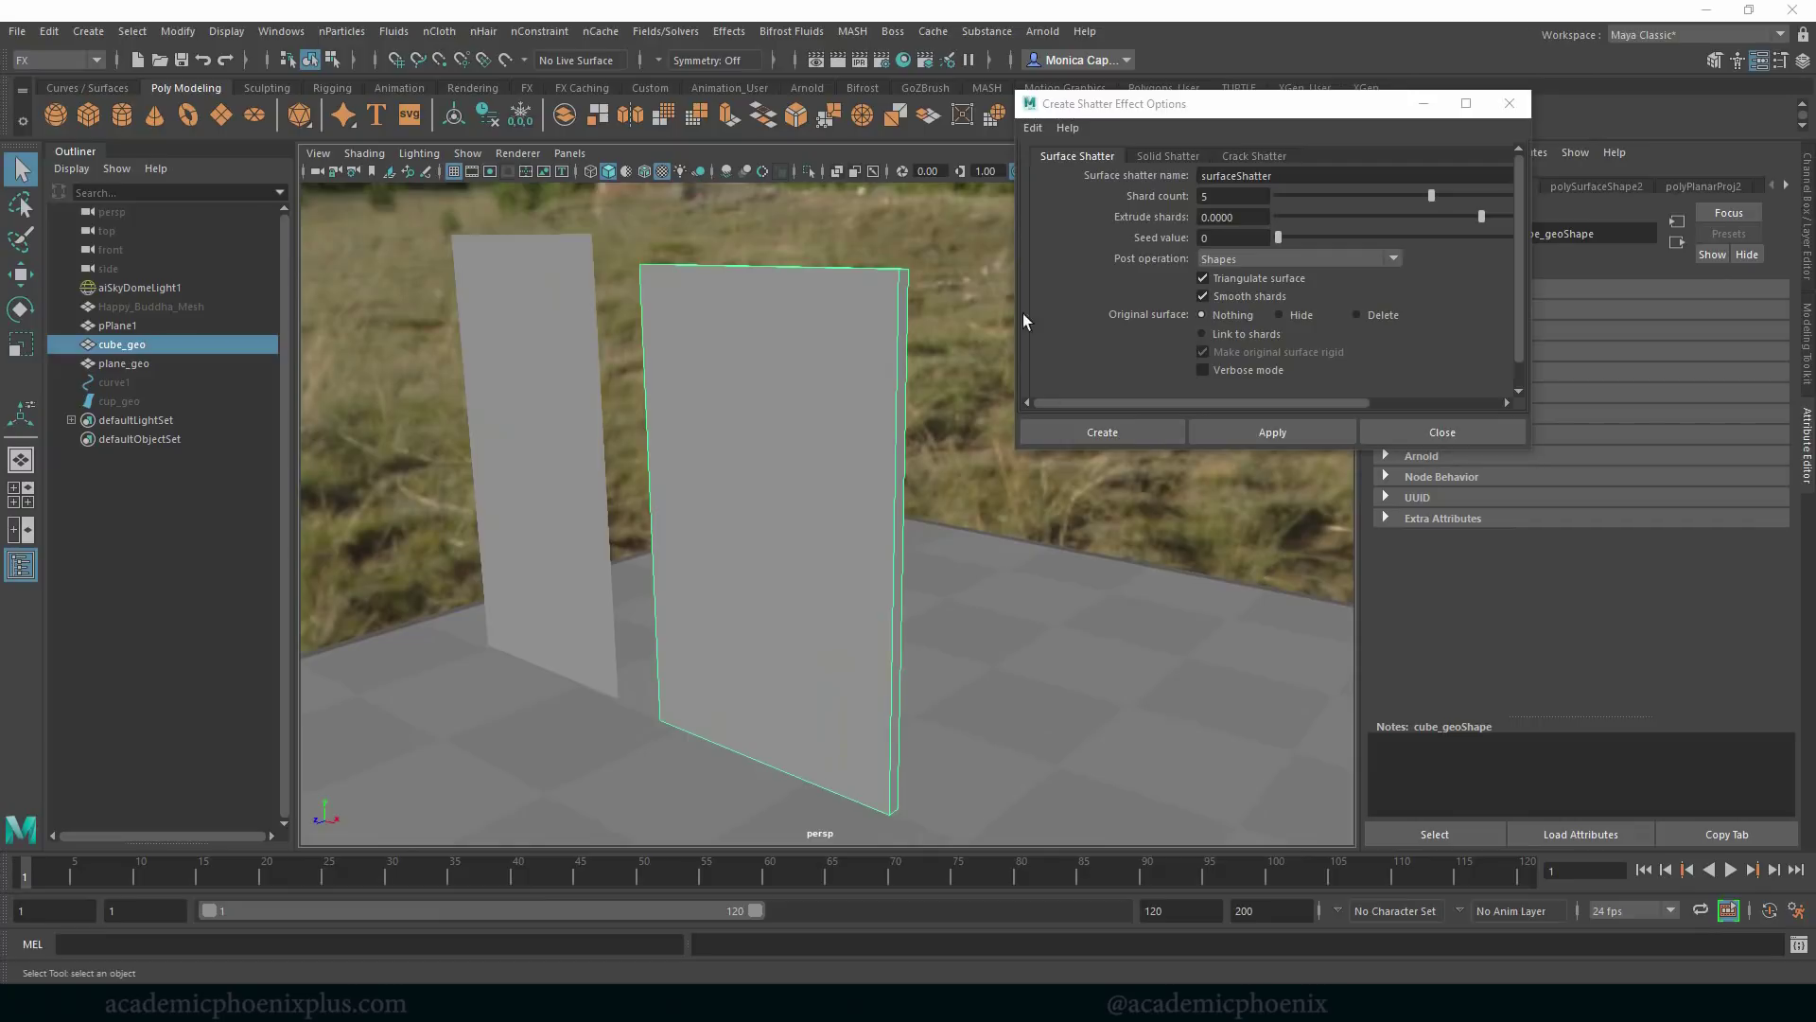
Reset the shatter options to their defaults and review the Surface, Solid and Crack Shatter settings.
left_click(1077, 162)
left_click(1180, 157)
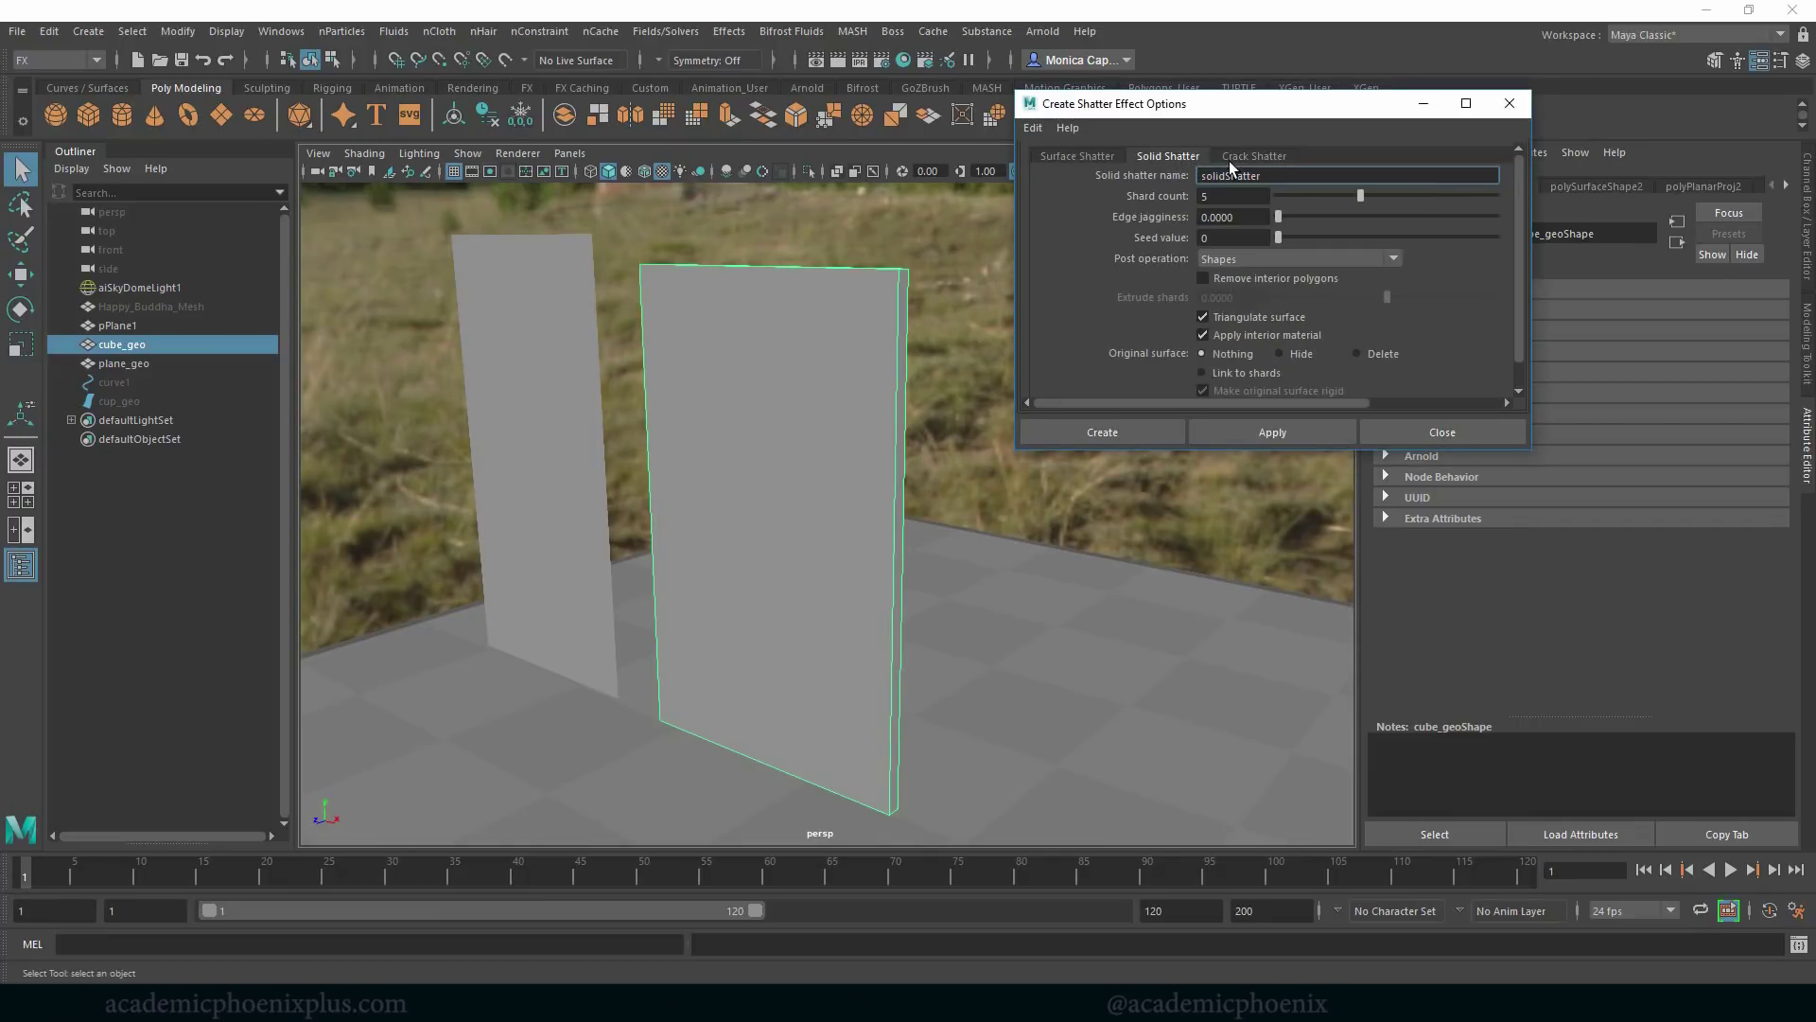
left_click(1238, 158)
left_click(1067, 159)
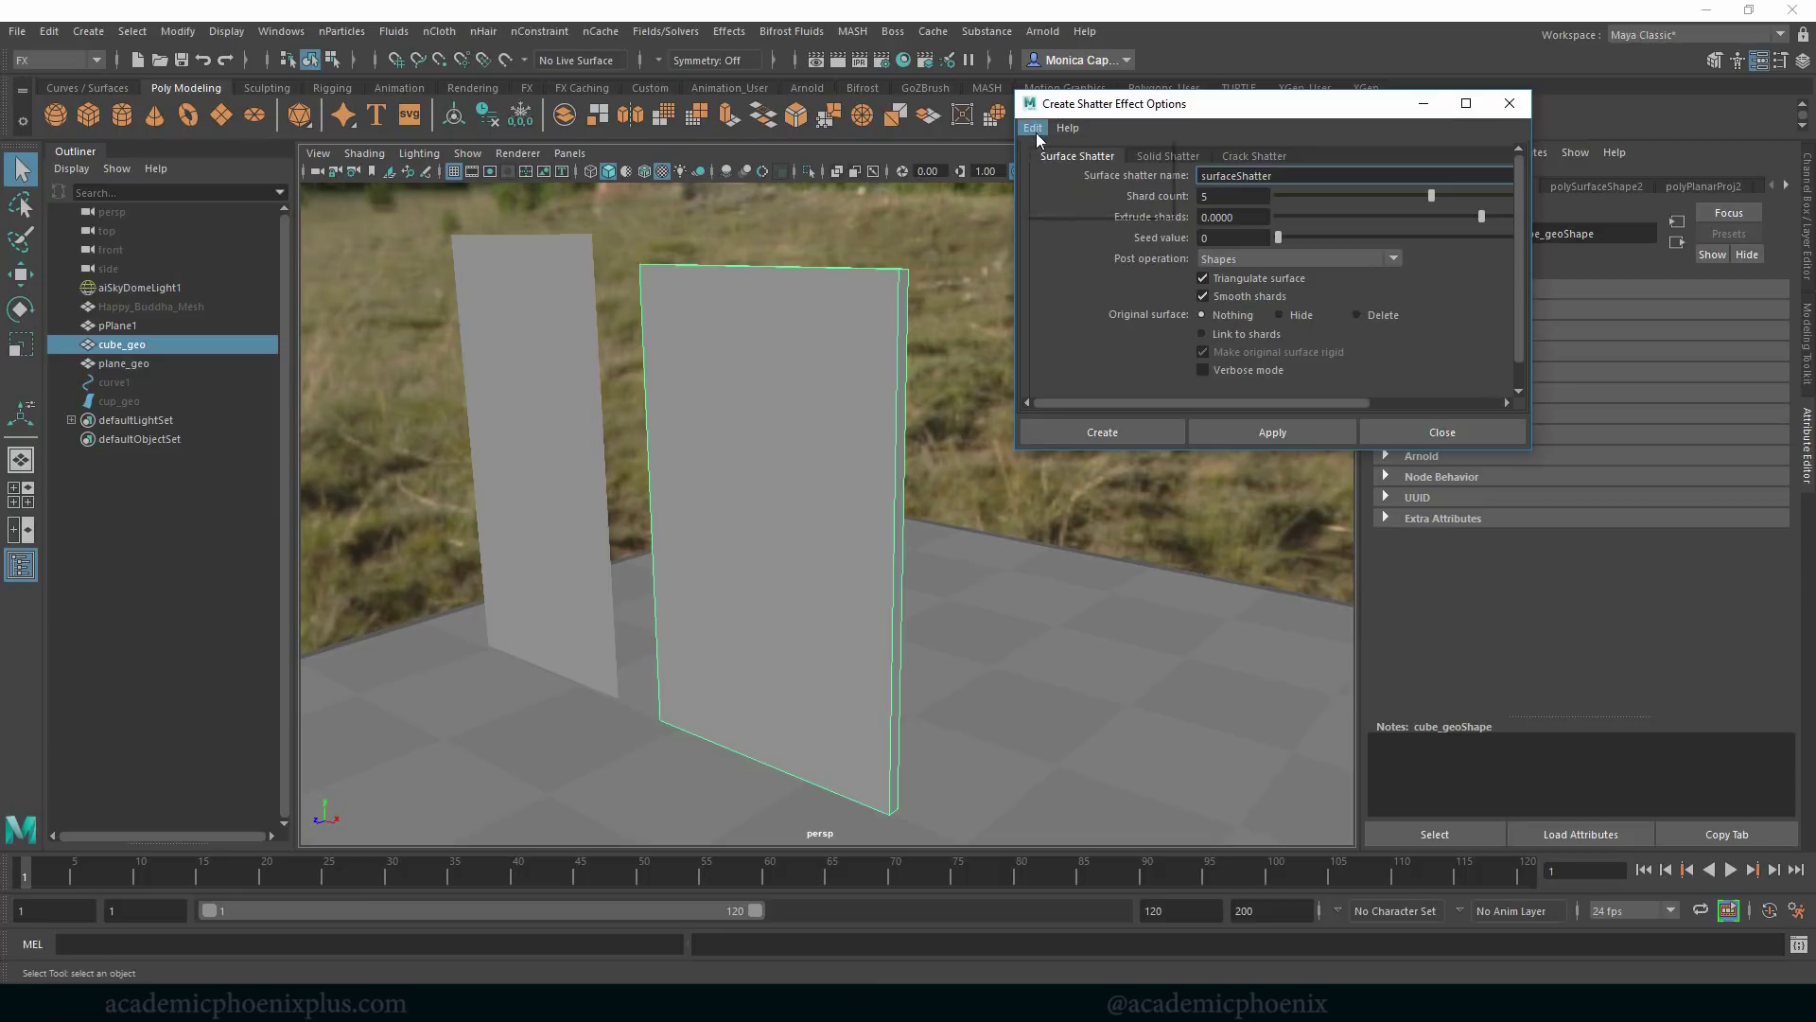
left_click(1033, 129)
left_click(1067, 176)
left_click(1171, 157)
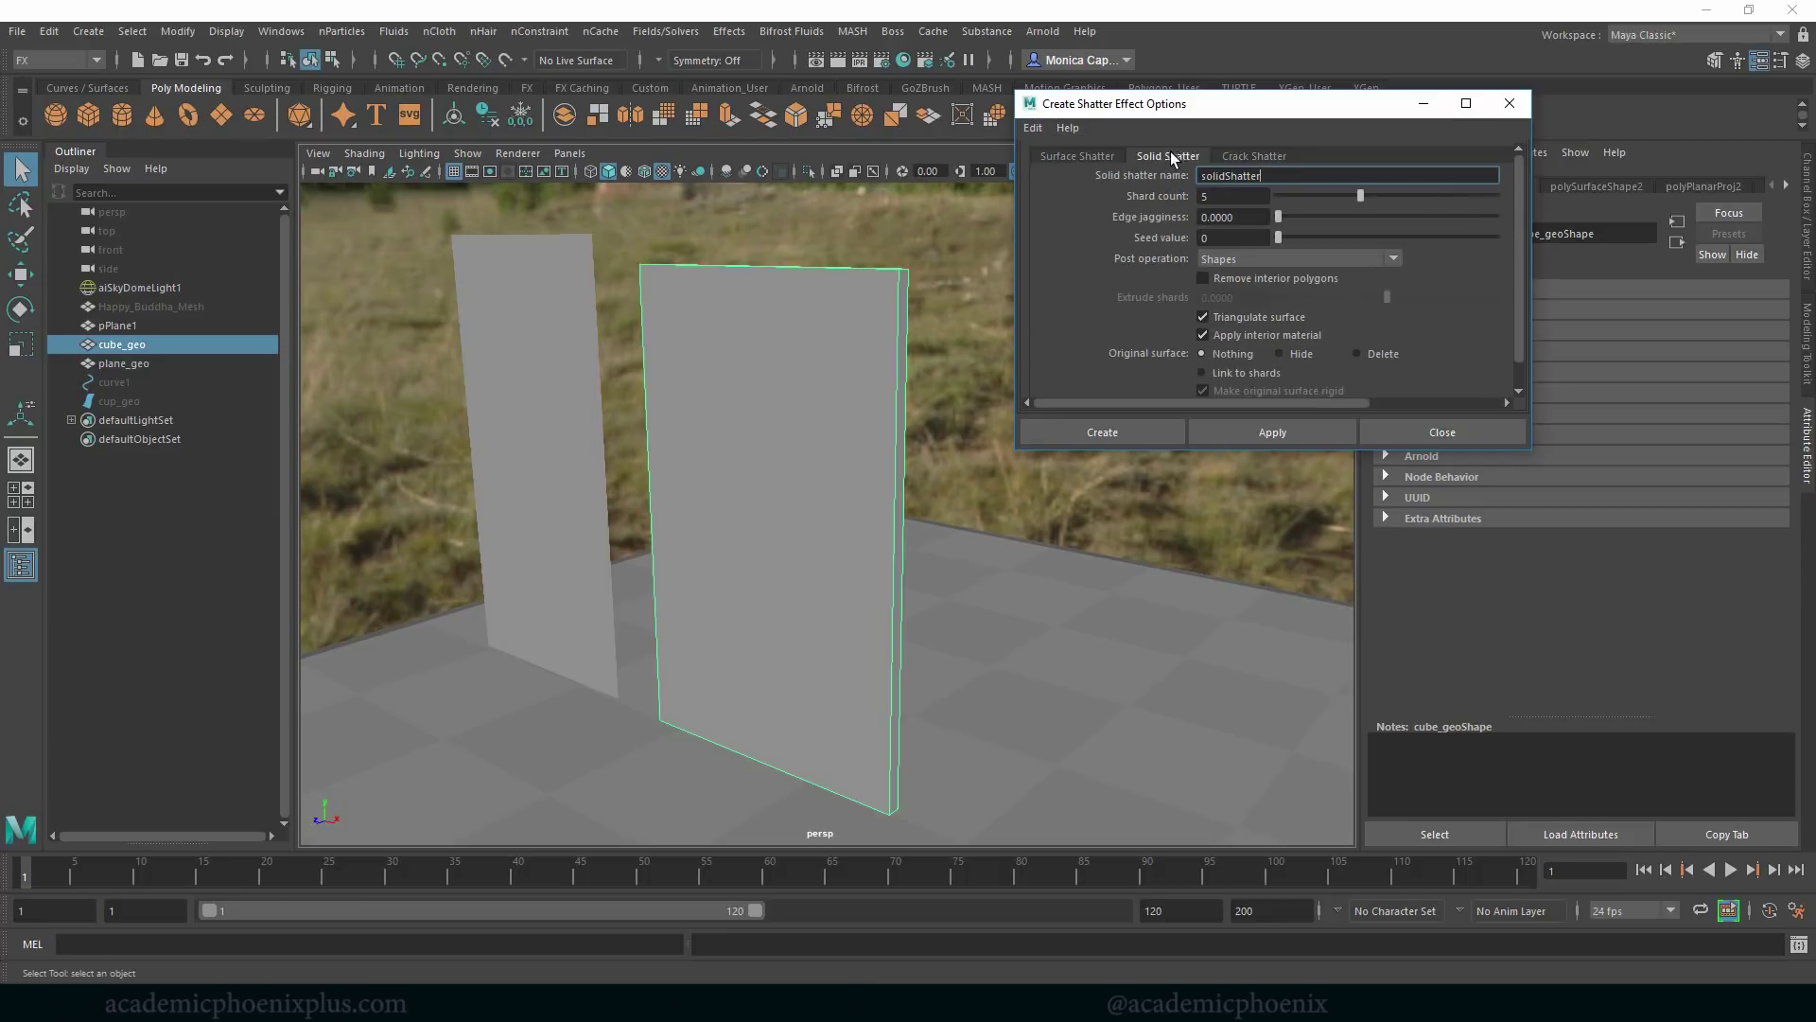
left_click(1258, 158)
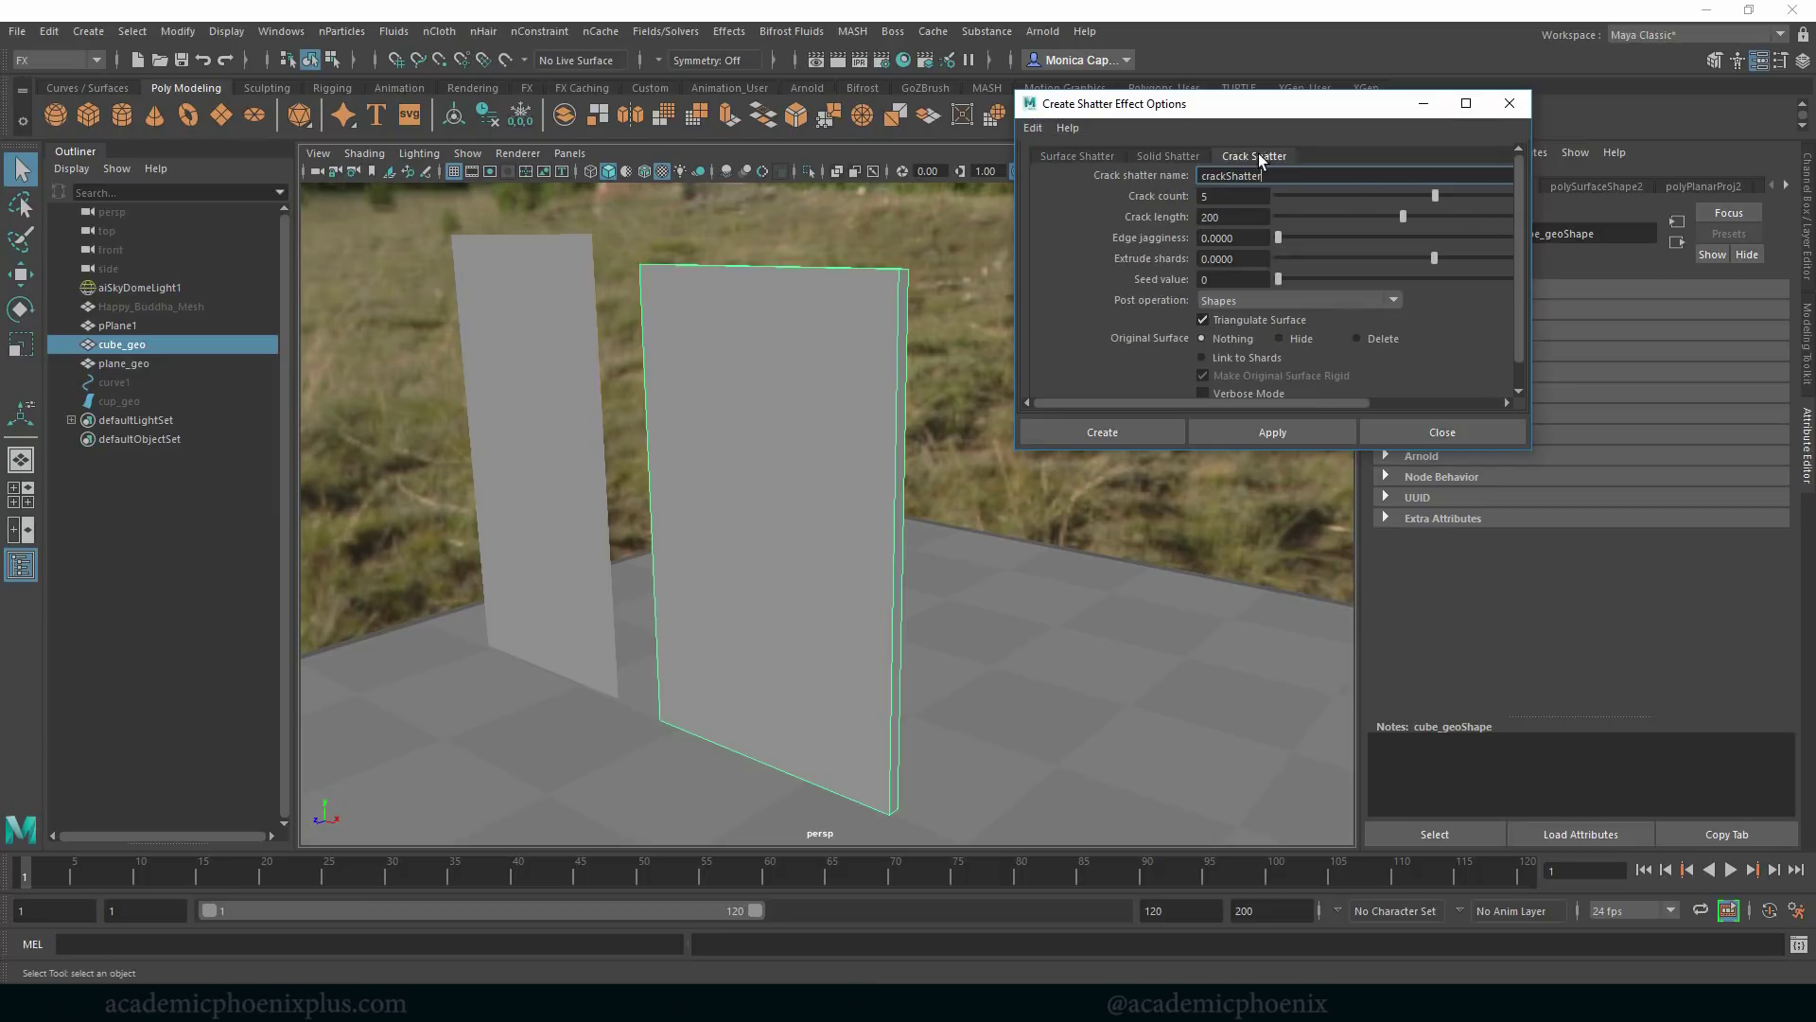
left_click(1069, 157)
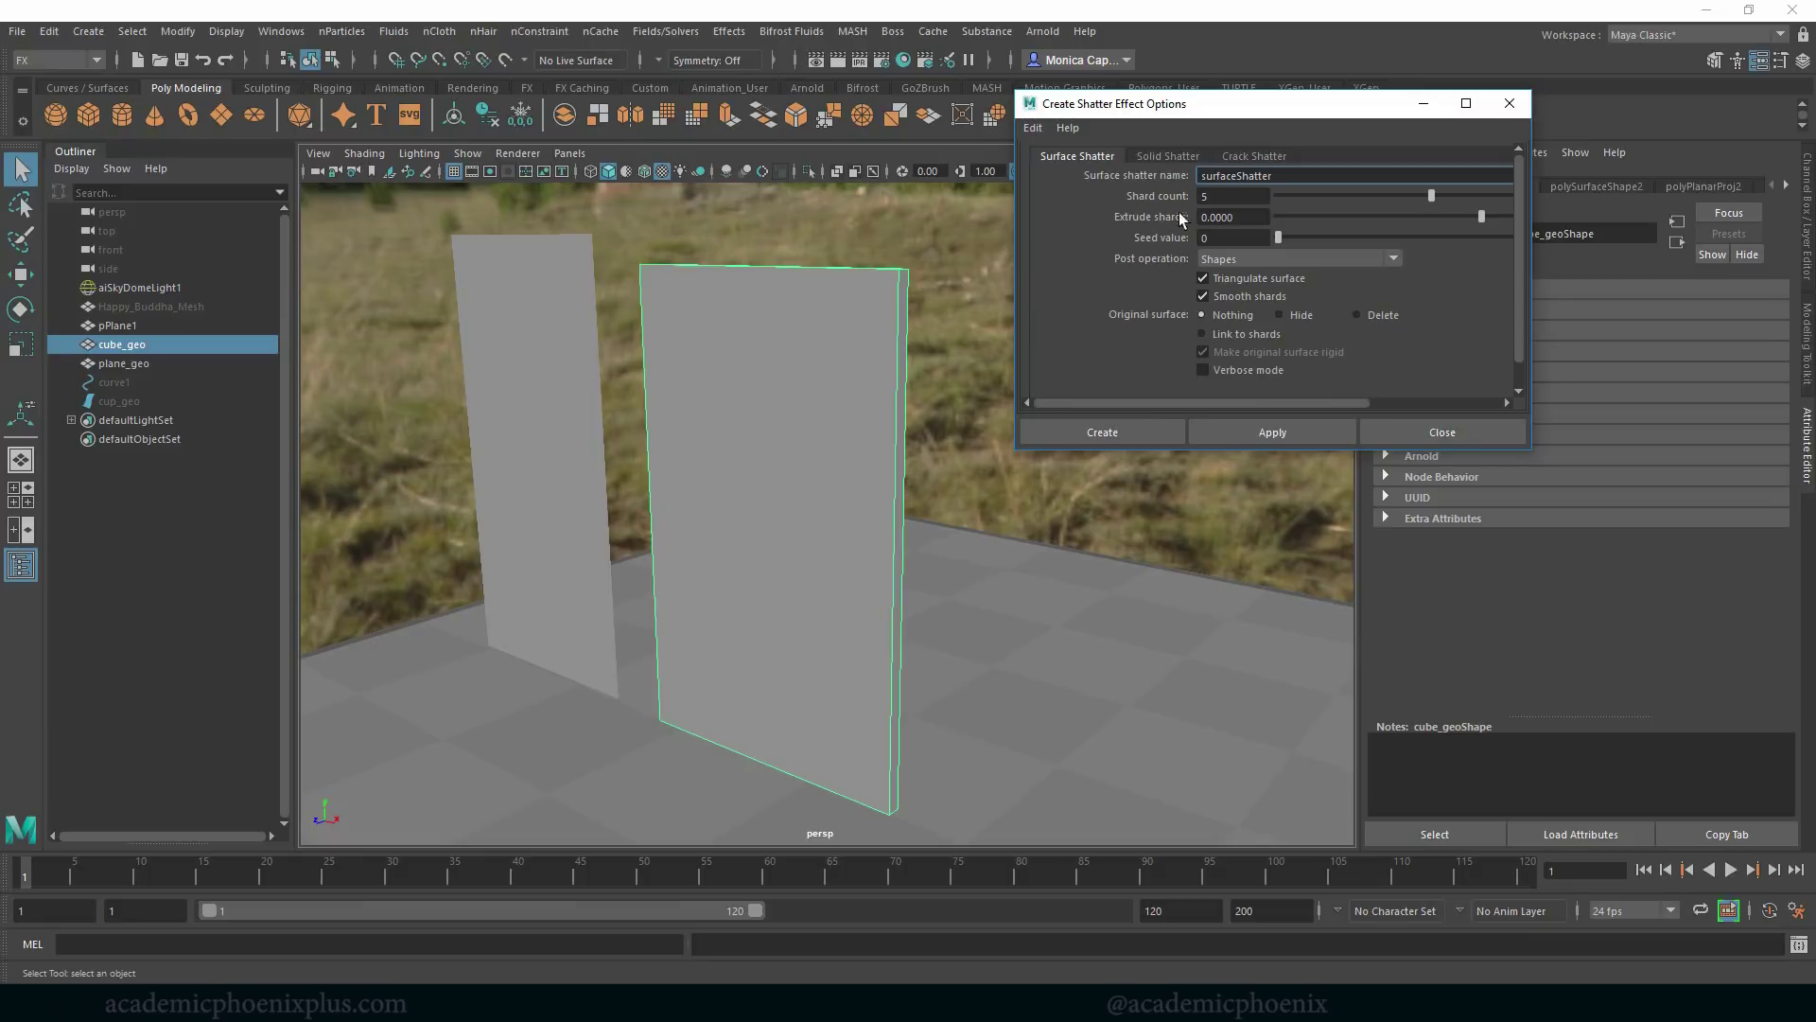
Create a surface shatter of plane_geo with the default settings and a shard count of 5.
double_click(1307, 180)
key("Tab")
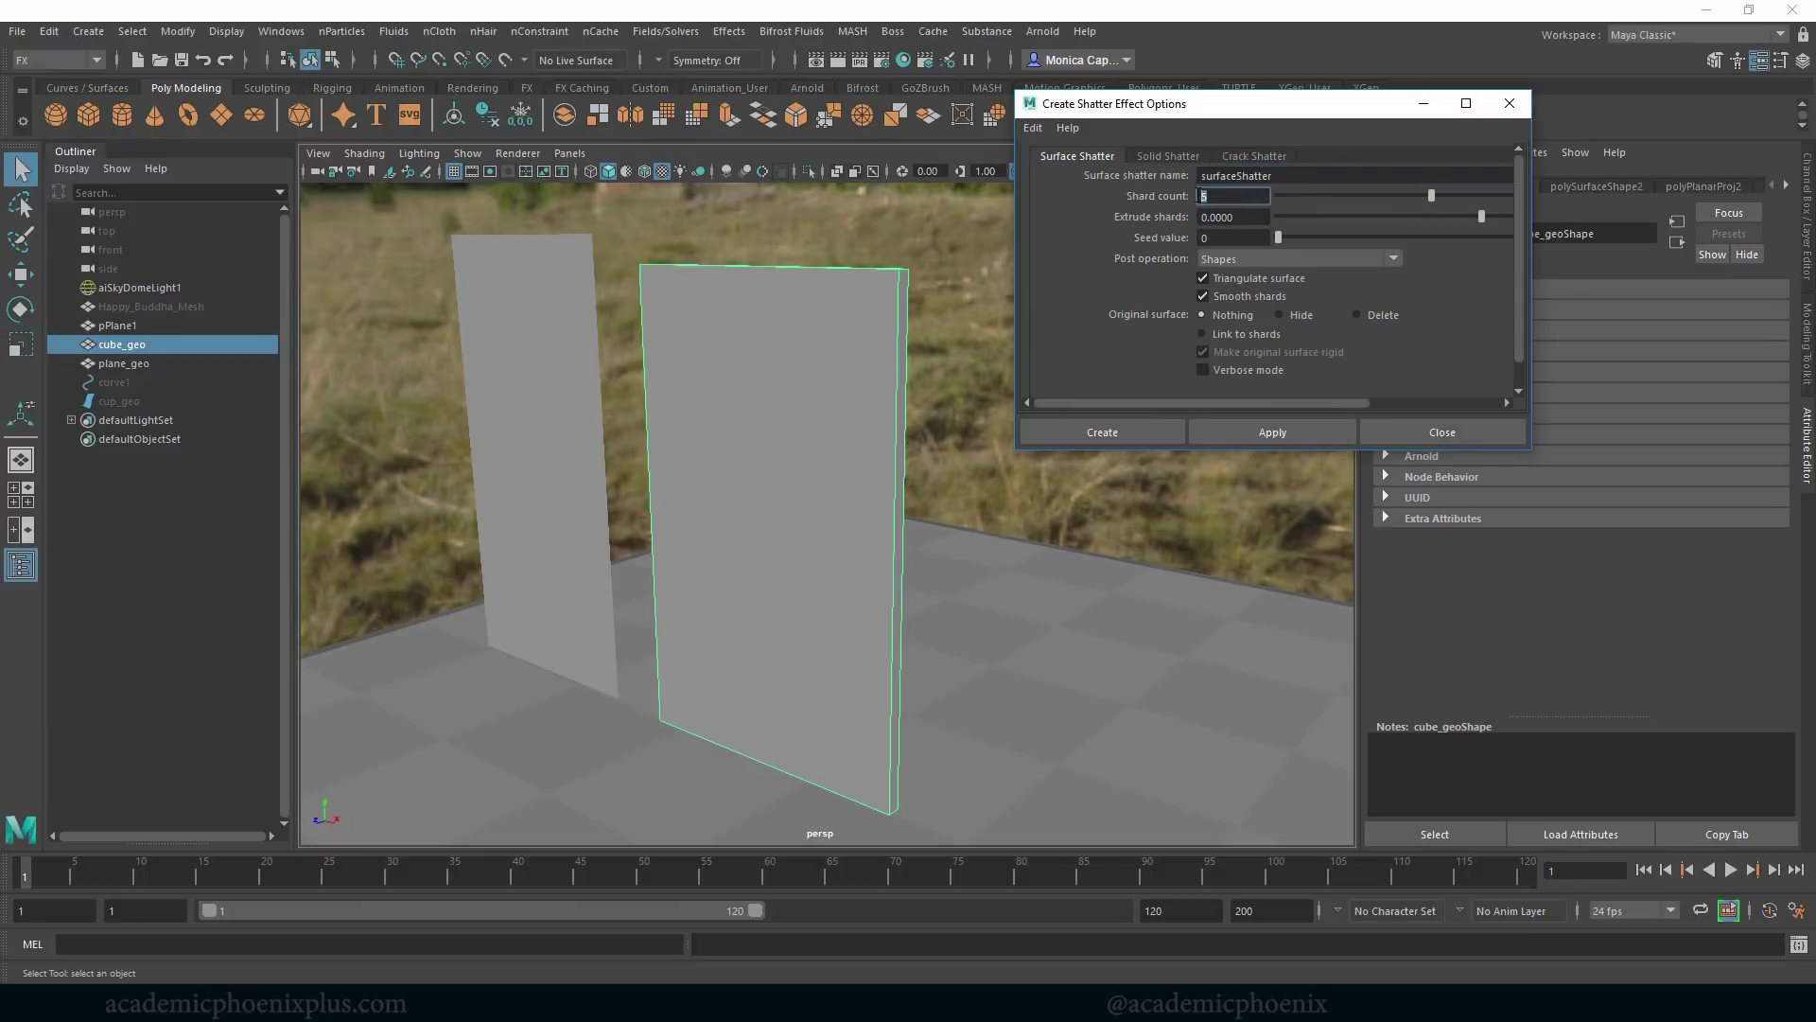
key("Tab")
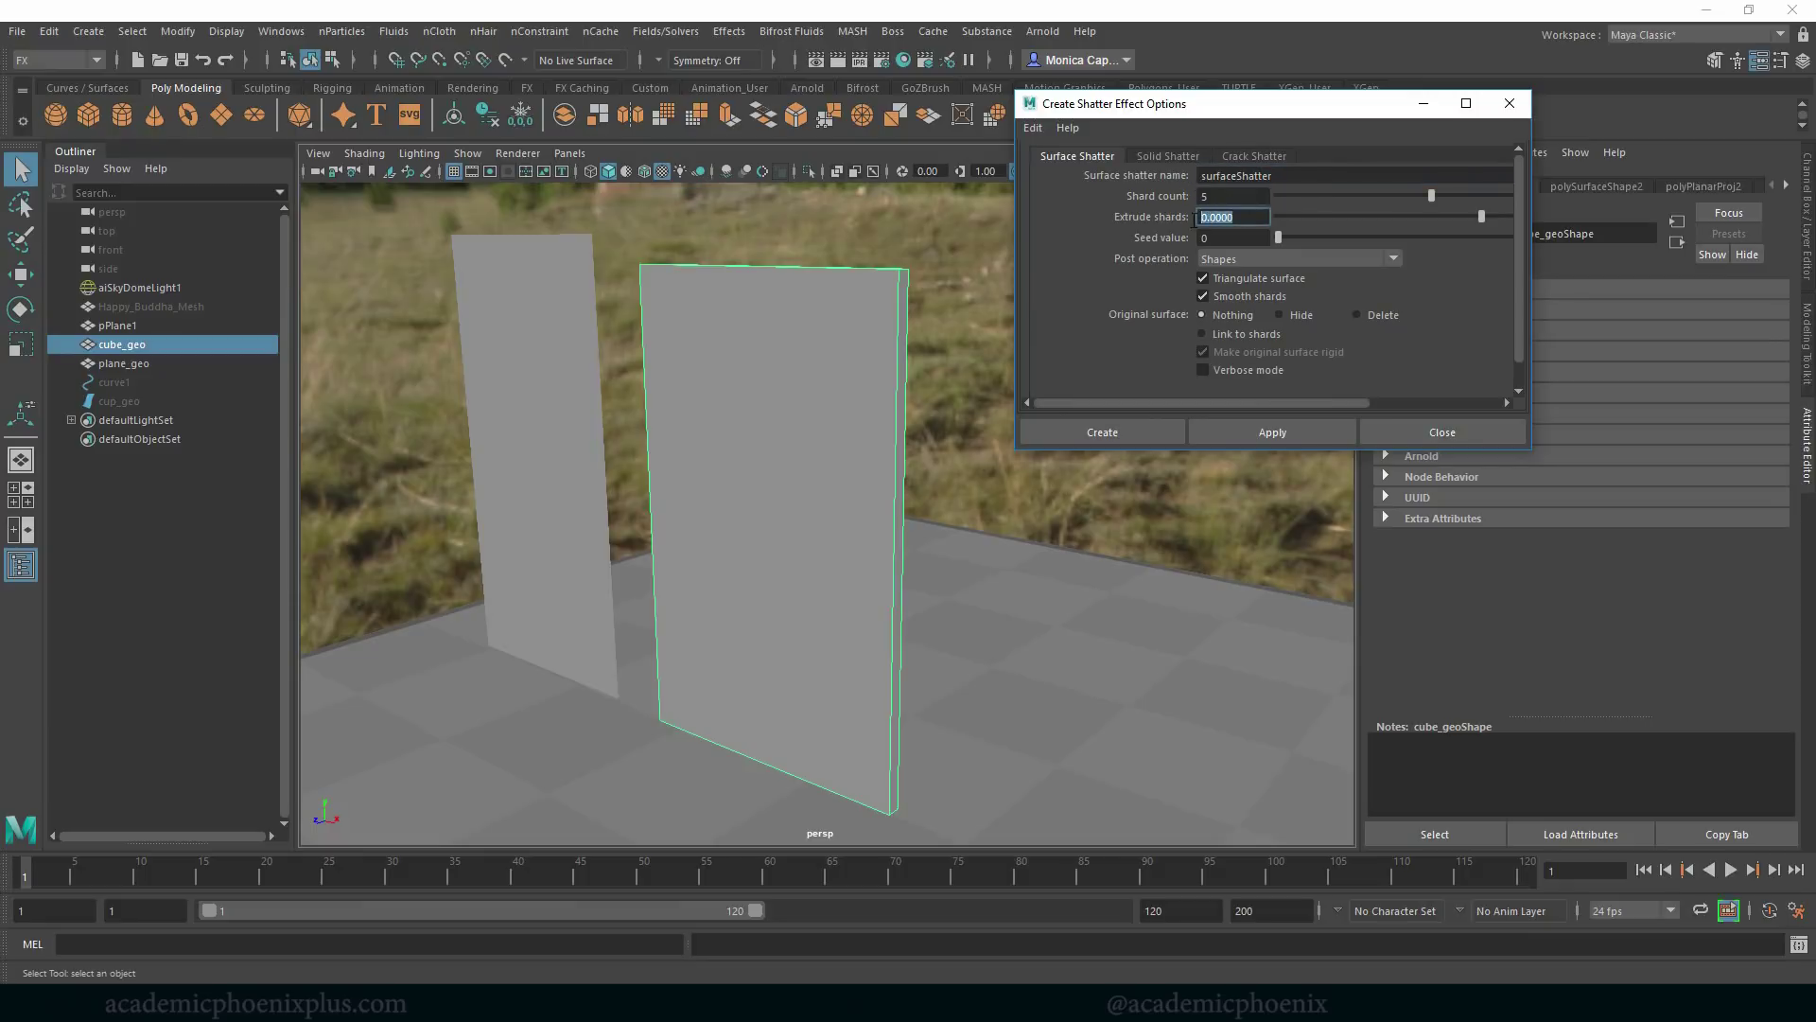
key("Tab")
left_click(1156, 433)
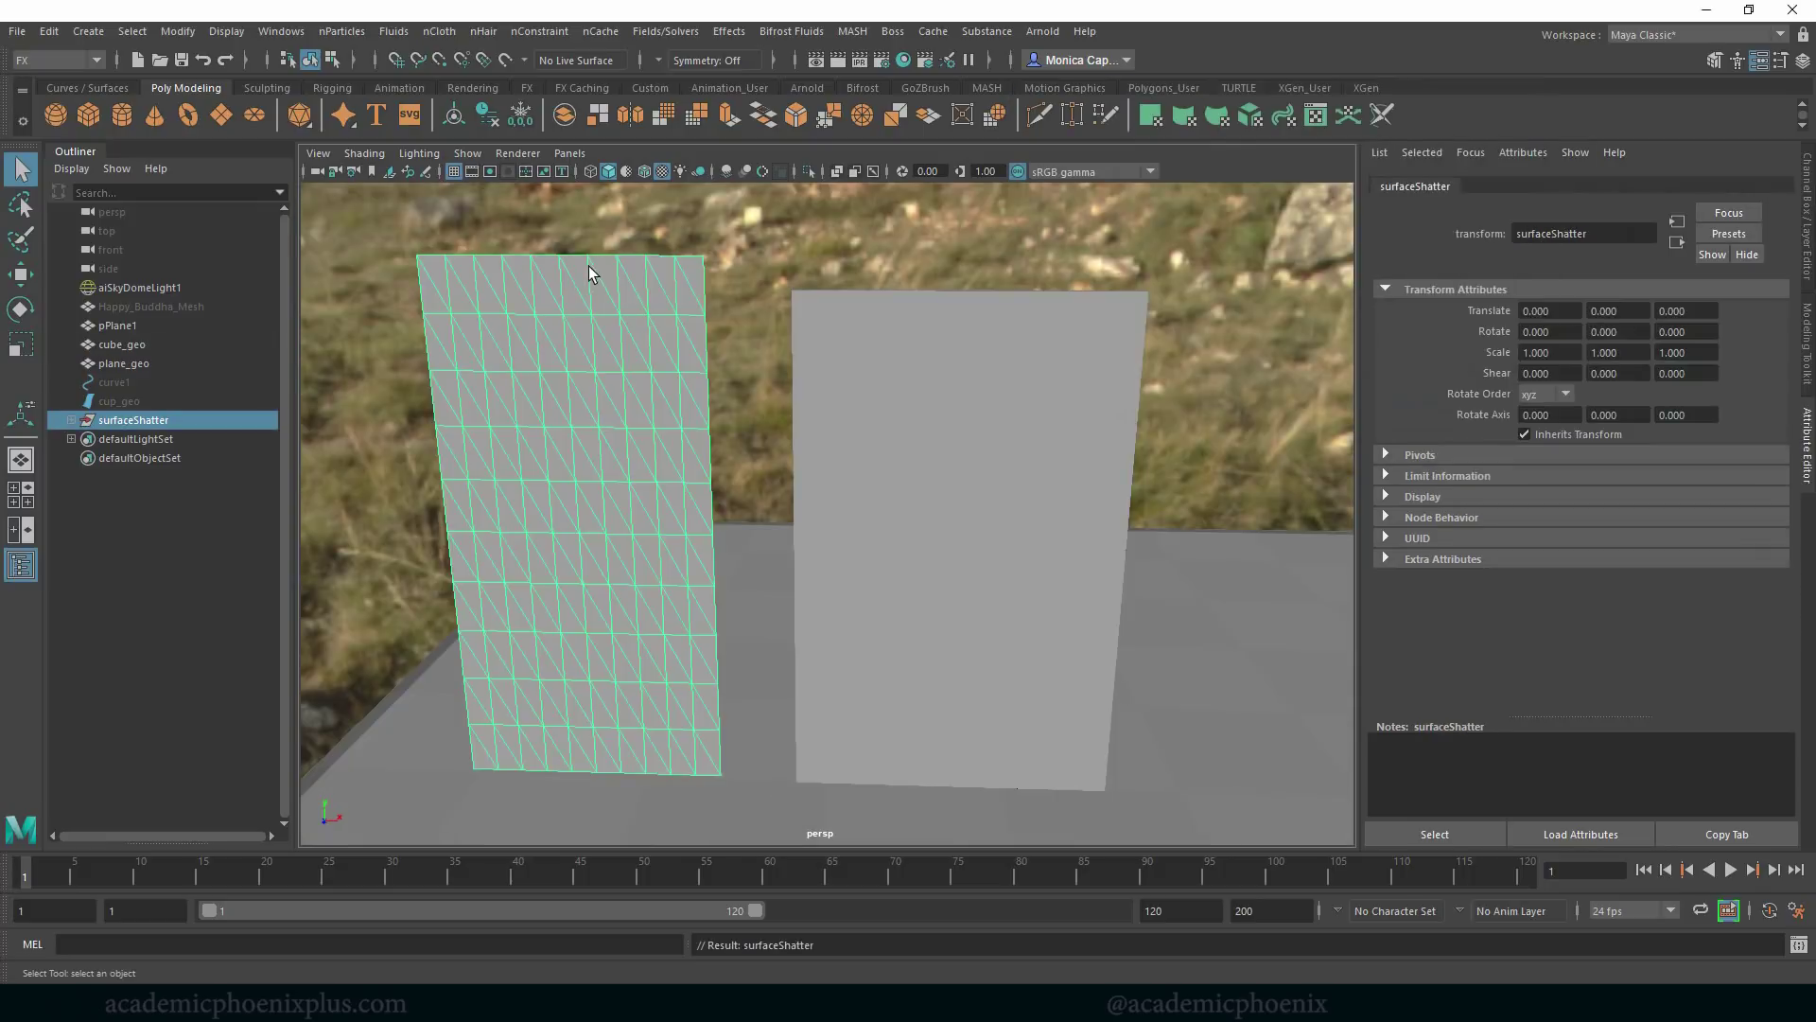
Check individual shards of the shattered plane and hide the original plane_geo.
left_click(676, 339)
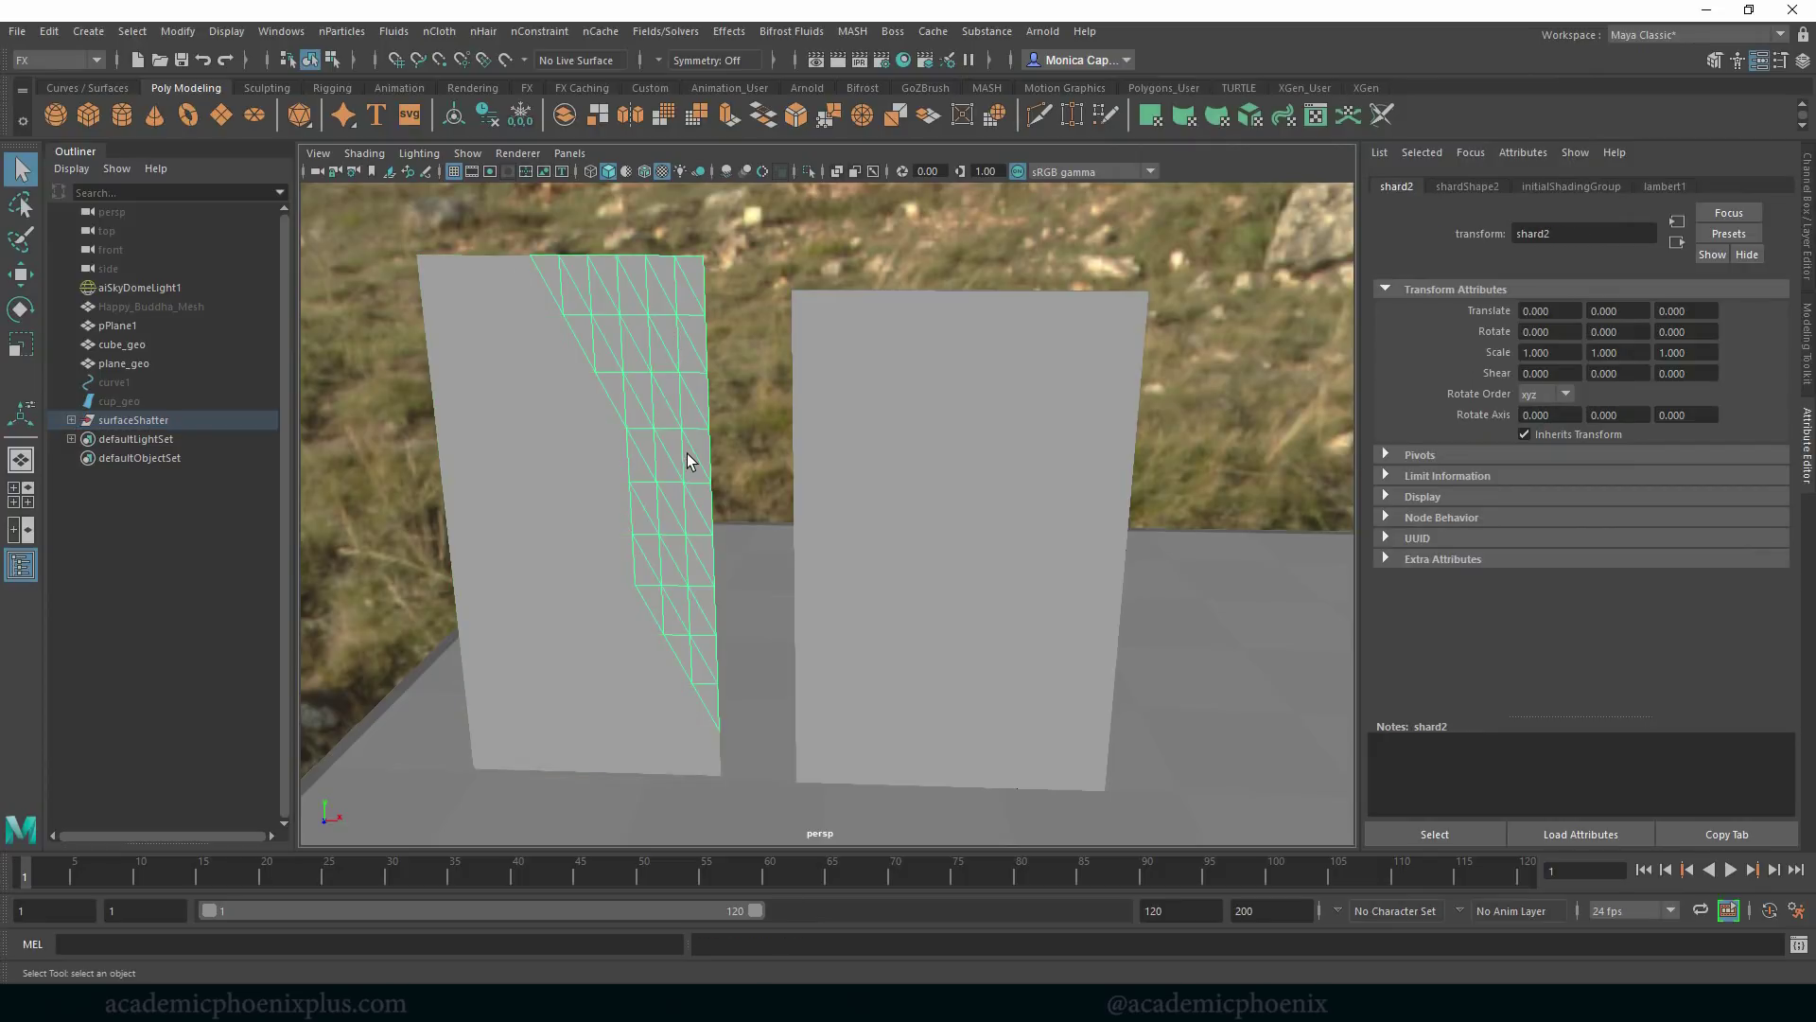
left_click(606, 470)
key("ctrl+z")
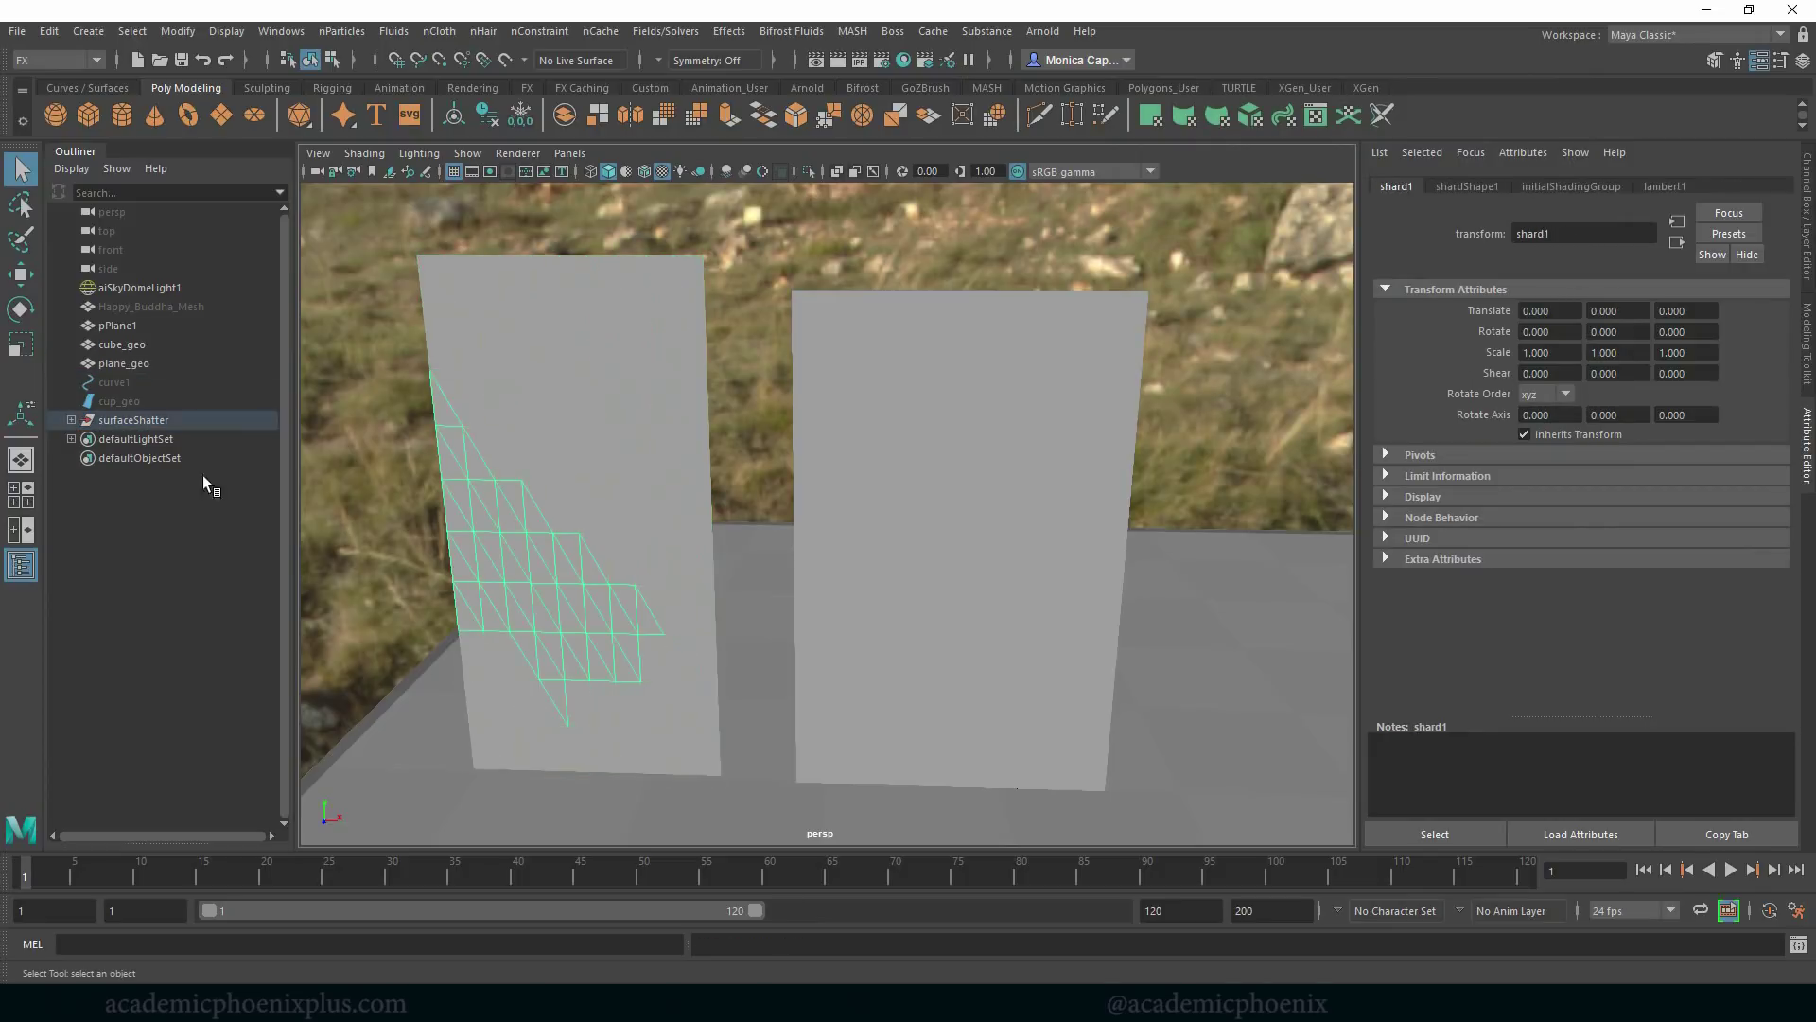
left_click(150, 364)
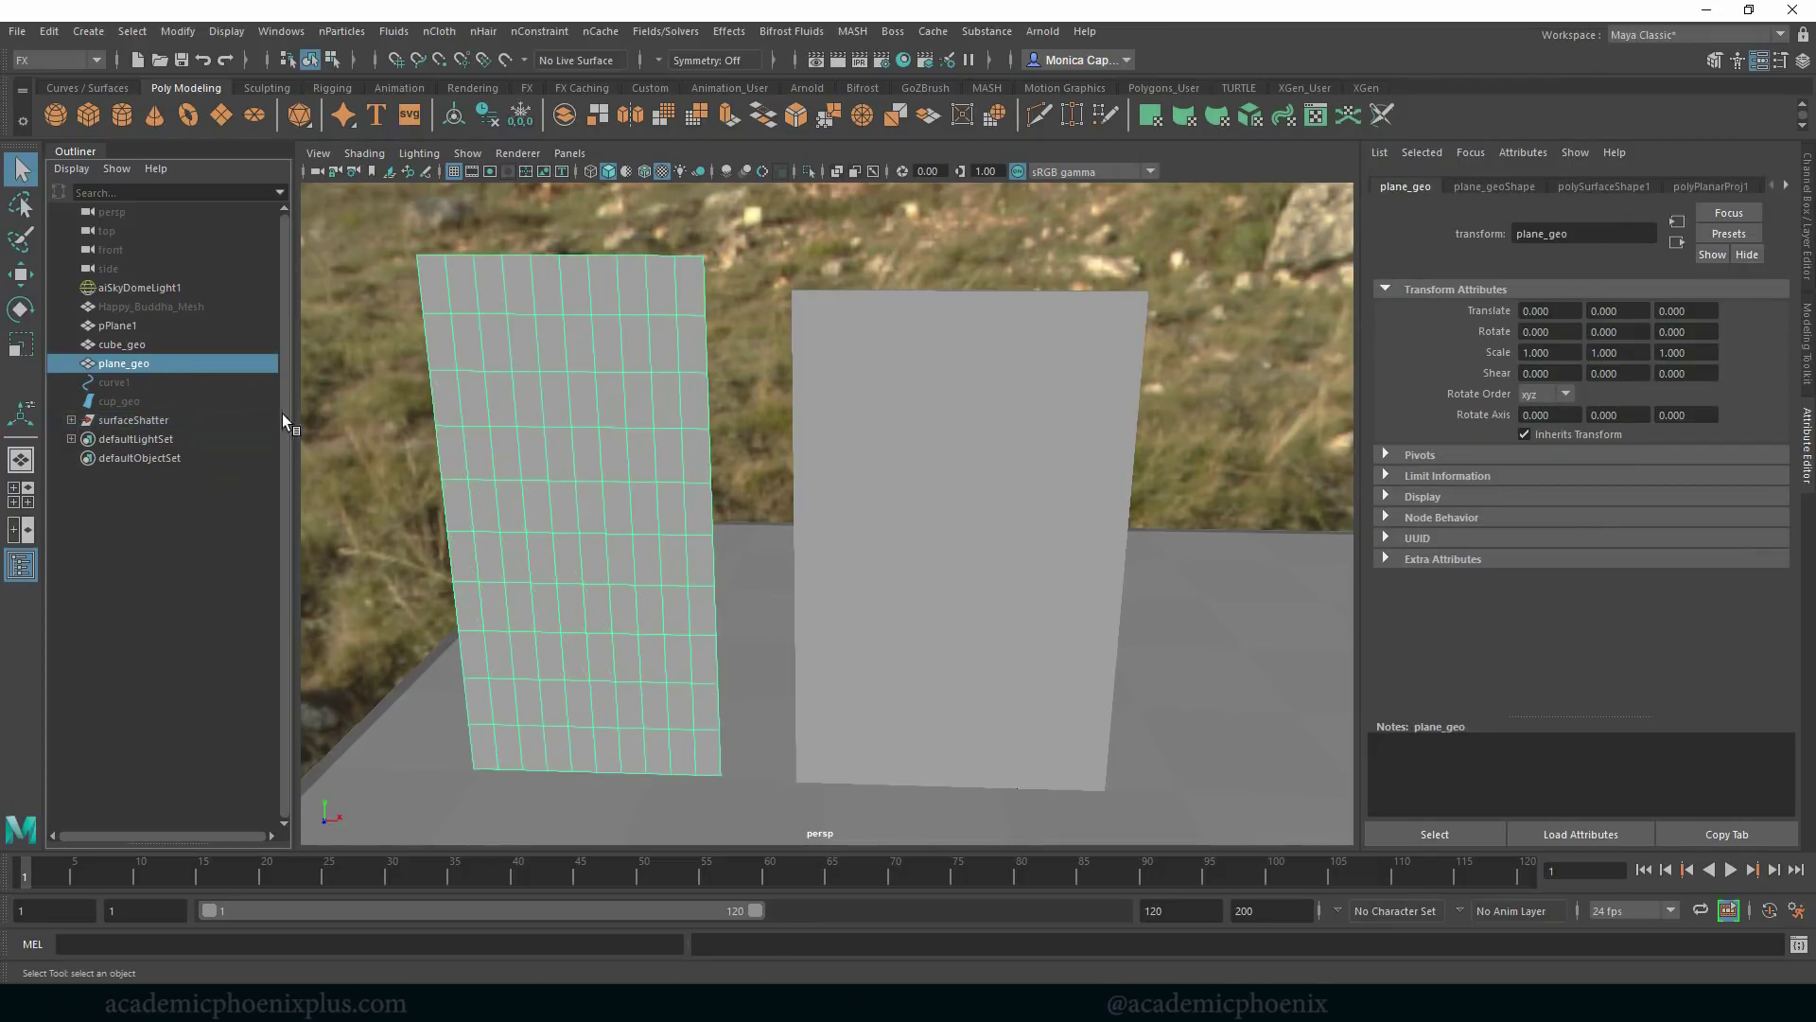
key("ctrl+h")
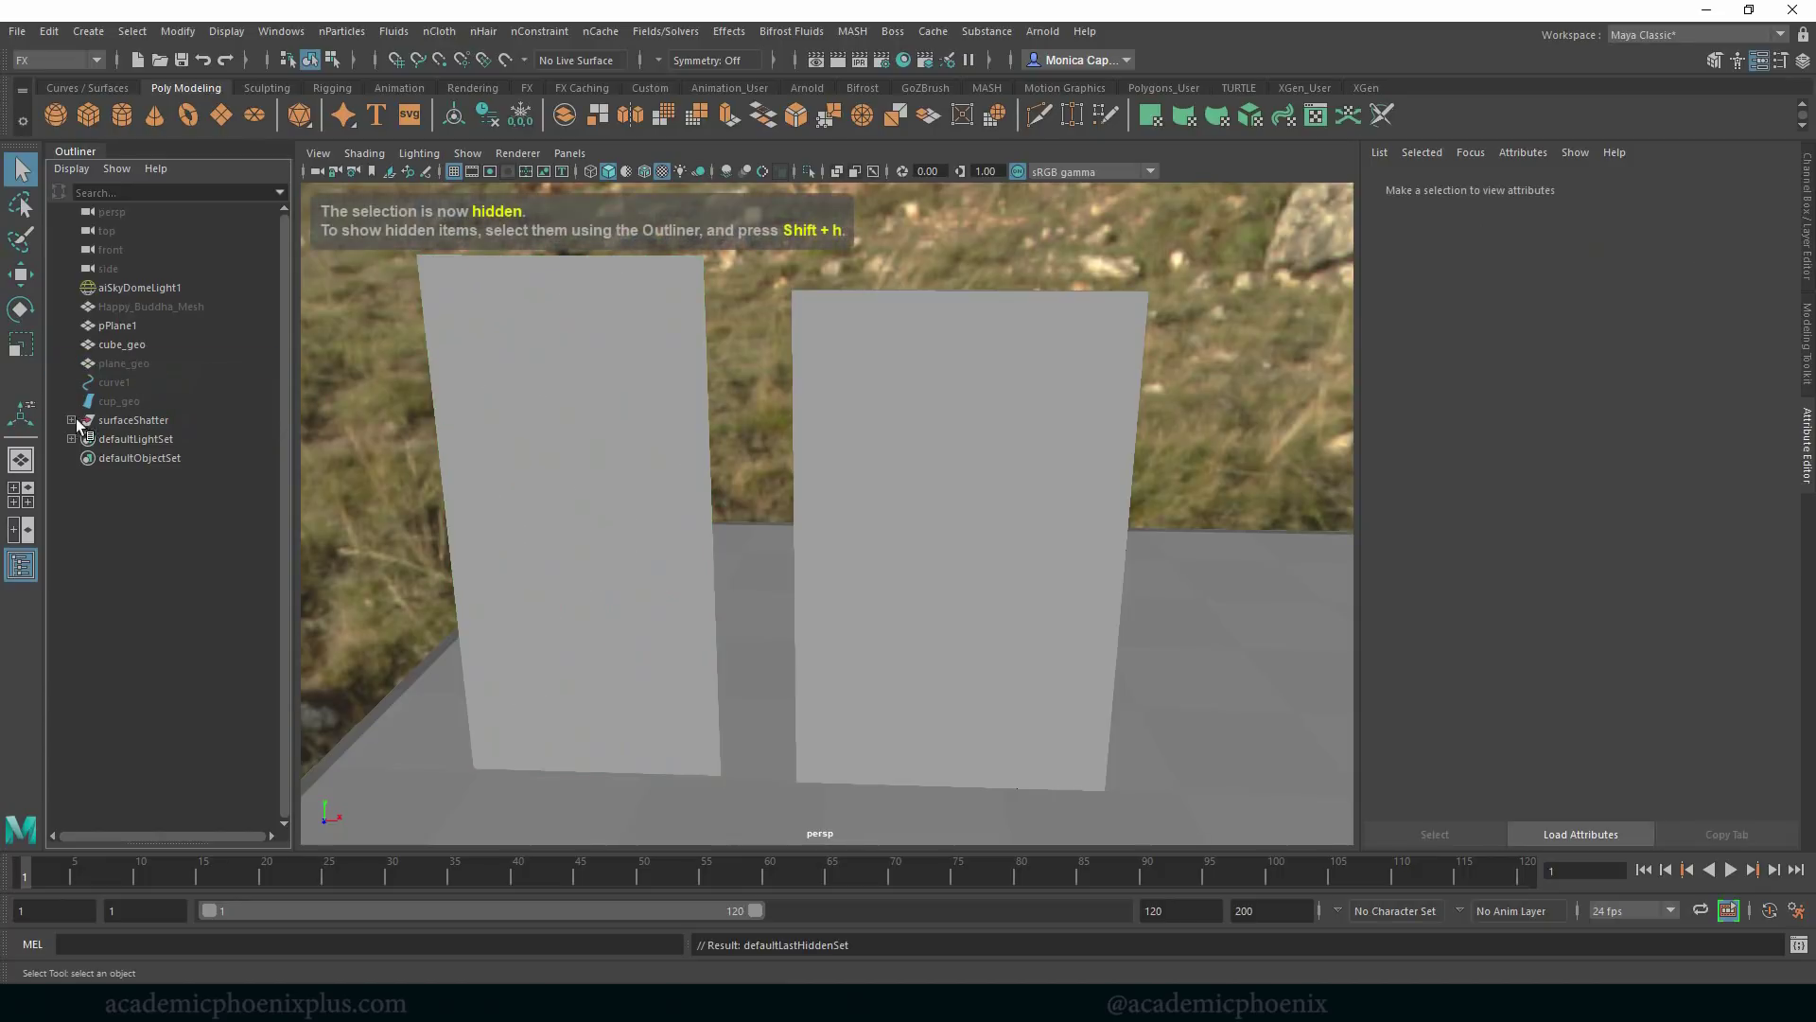
Expand the surfaceShatter group and examine its shards one by one, ending on shard4 with the Move tool.
left_click(72, 420)
left_click(142, 421)
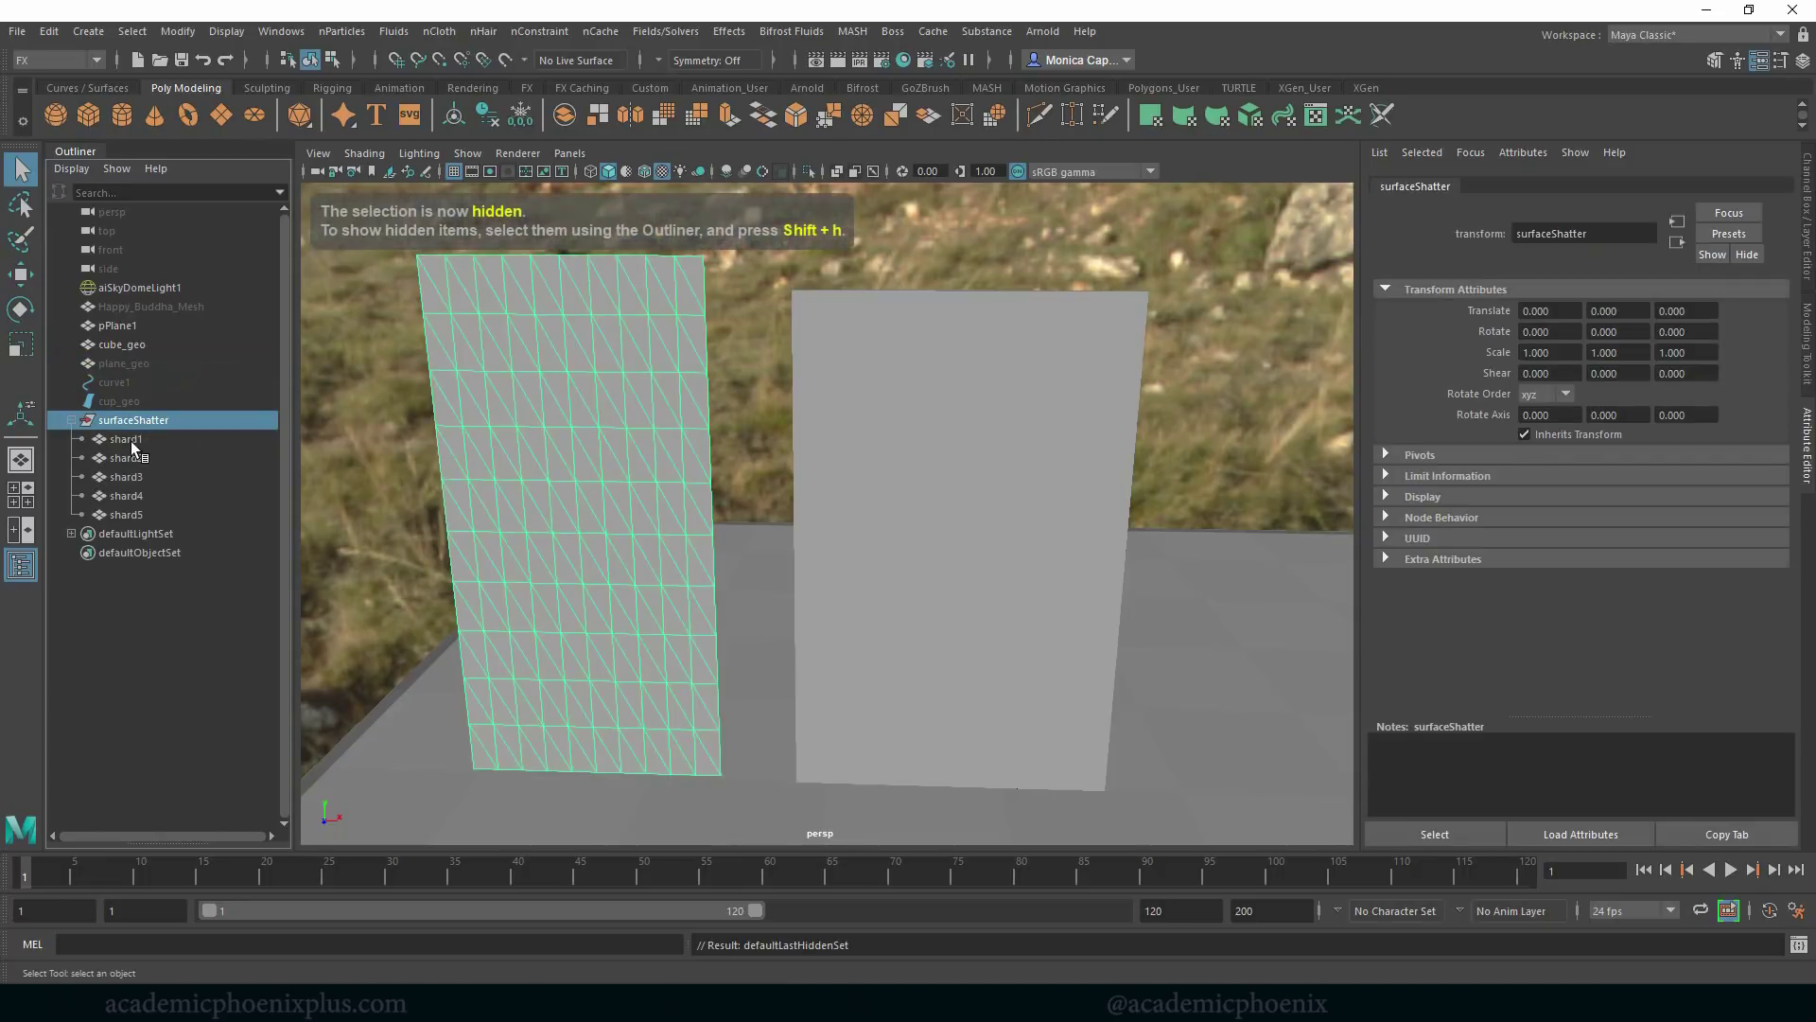
left_click(129, 441)
left_click(140, 456)
left_click(142, 476)
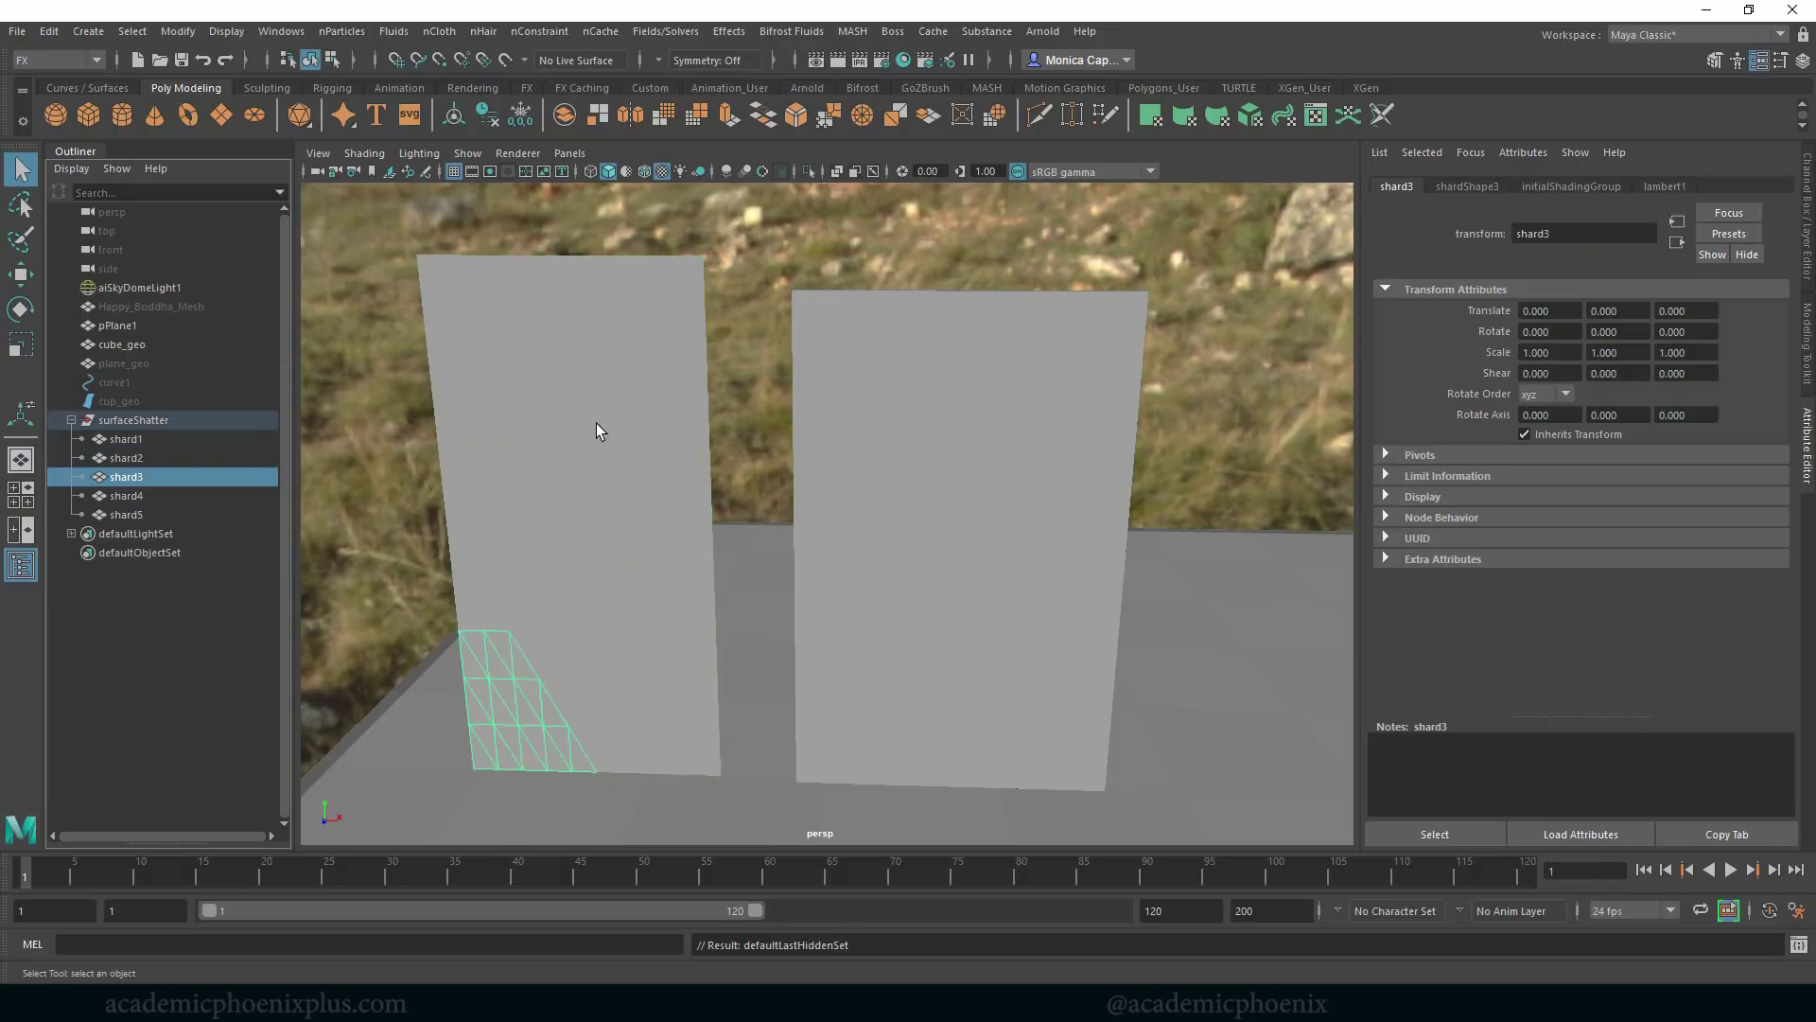
left_click_drag(596, 423, 491, 298, "alt")
left_click(660, 389)
key("w")
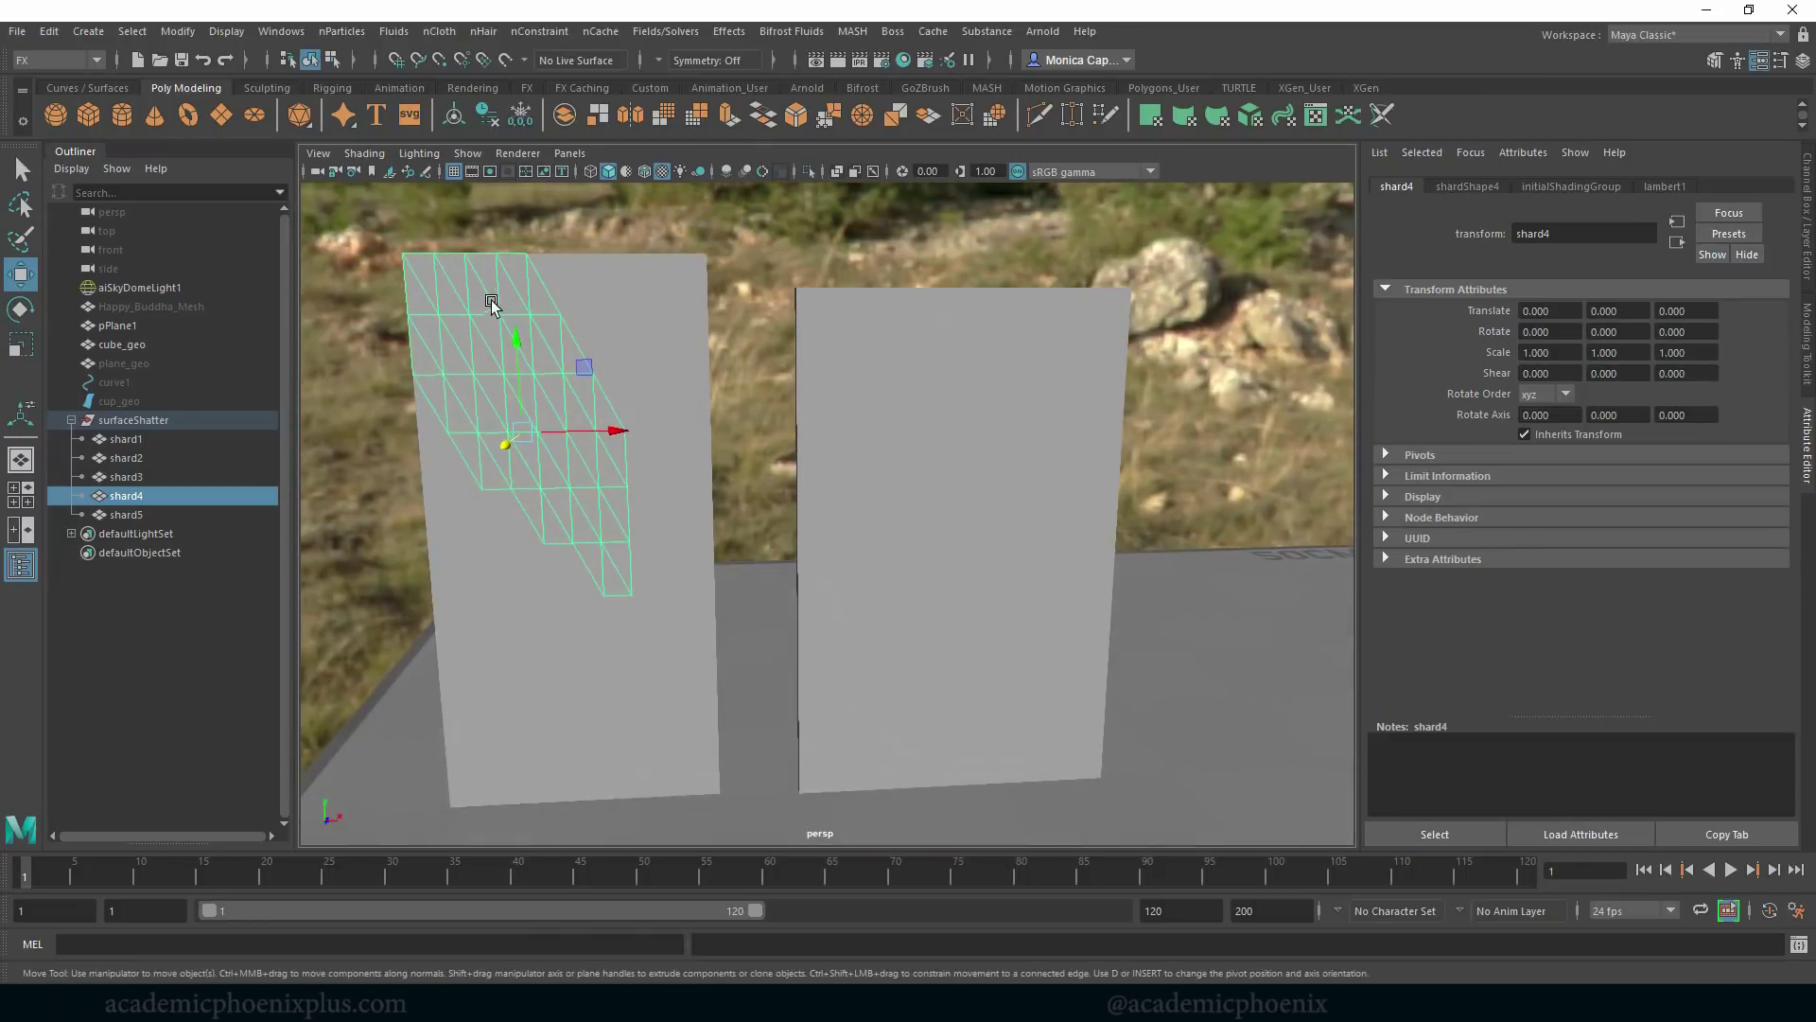
Undo the shard selections, the hiding of plane_geo and the creation of the surface shatter.
key("ctrl+z")
key("ctrl+z")
key("ctrl+z")
key("ctrl+z")
key("ctrl+z")
key("ctrl+z")
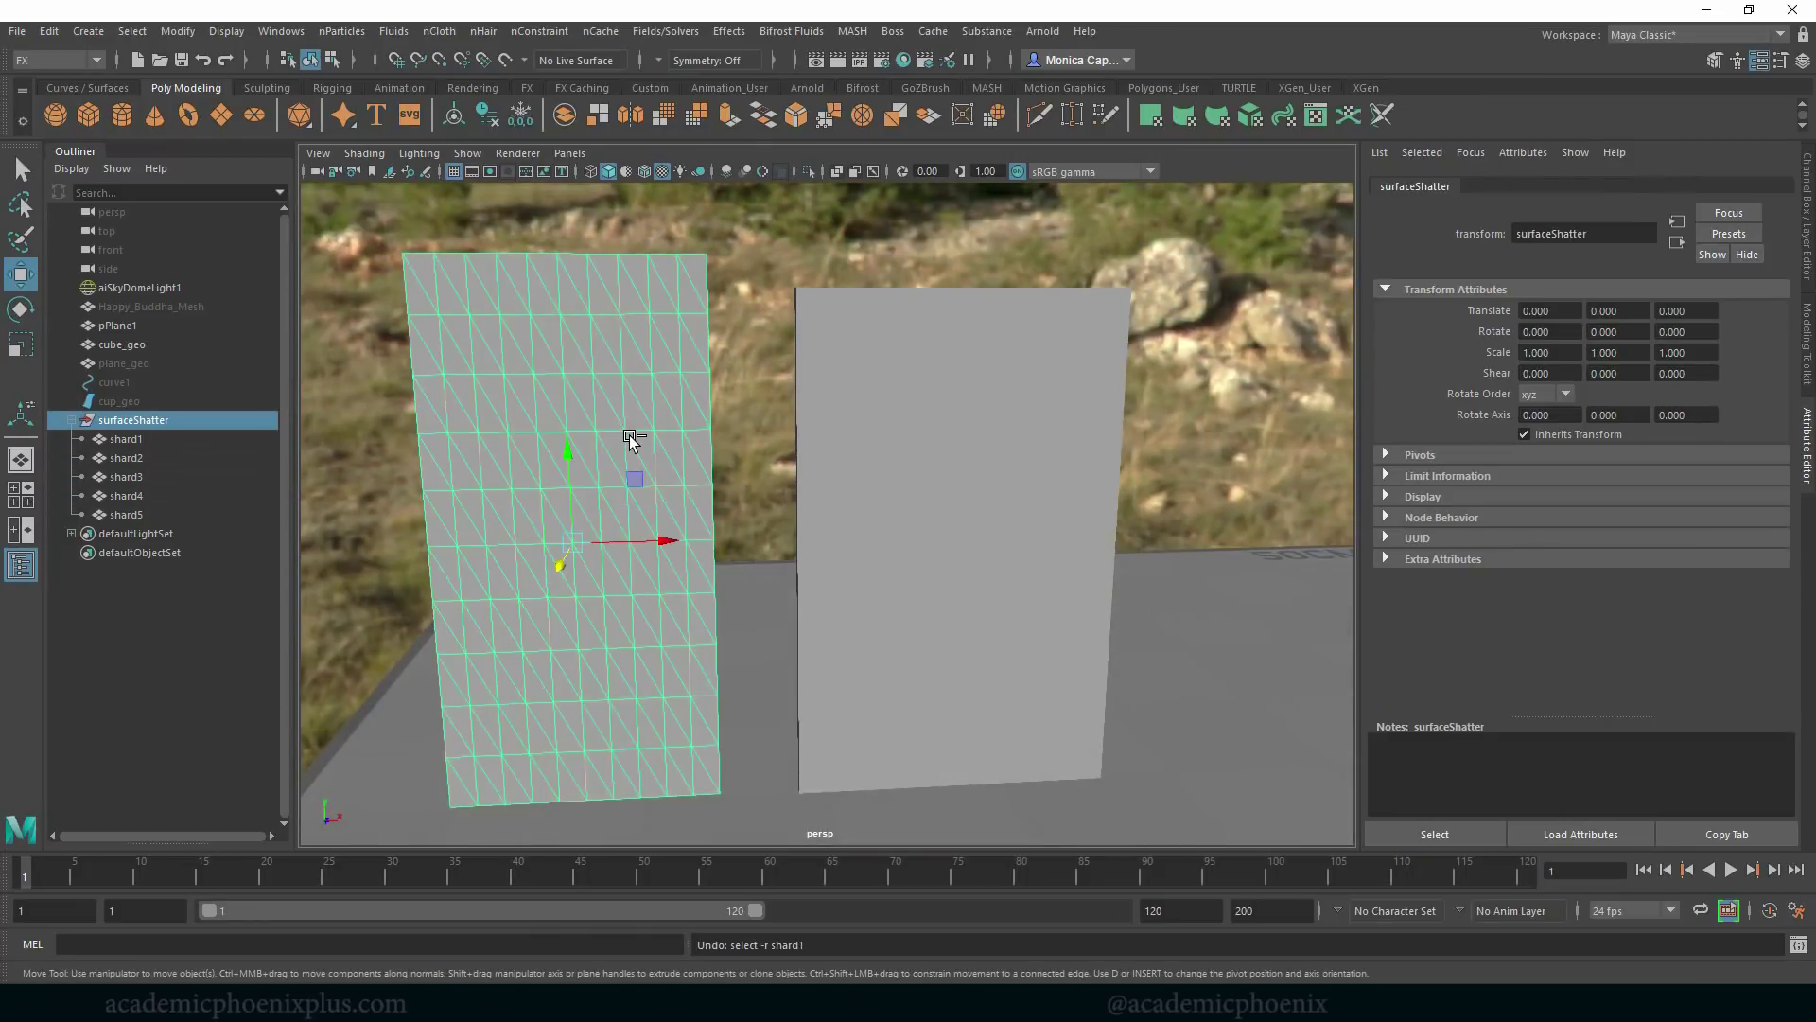
key("ctrl+z")
key("shift+z")
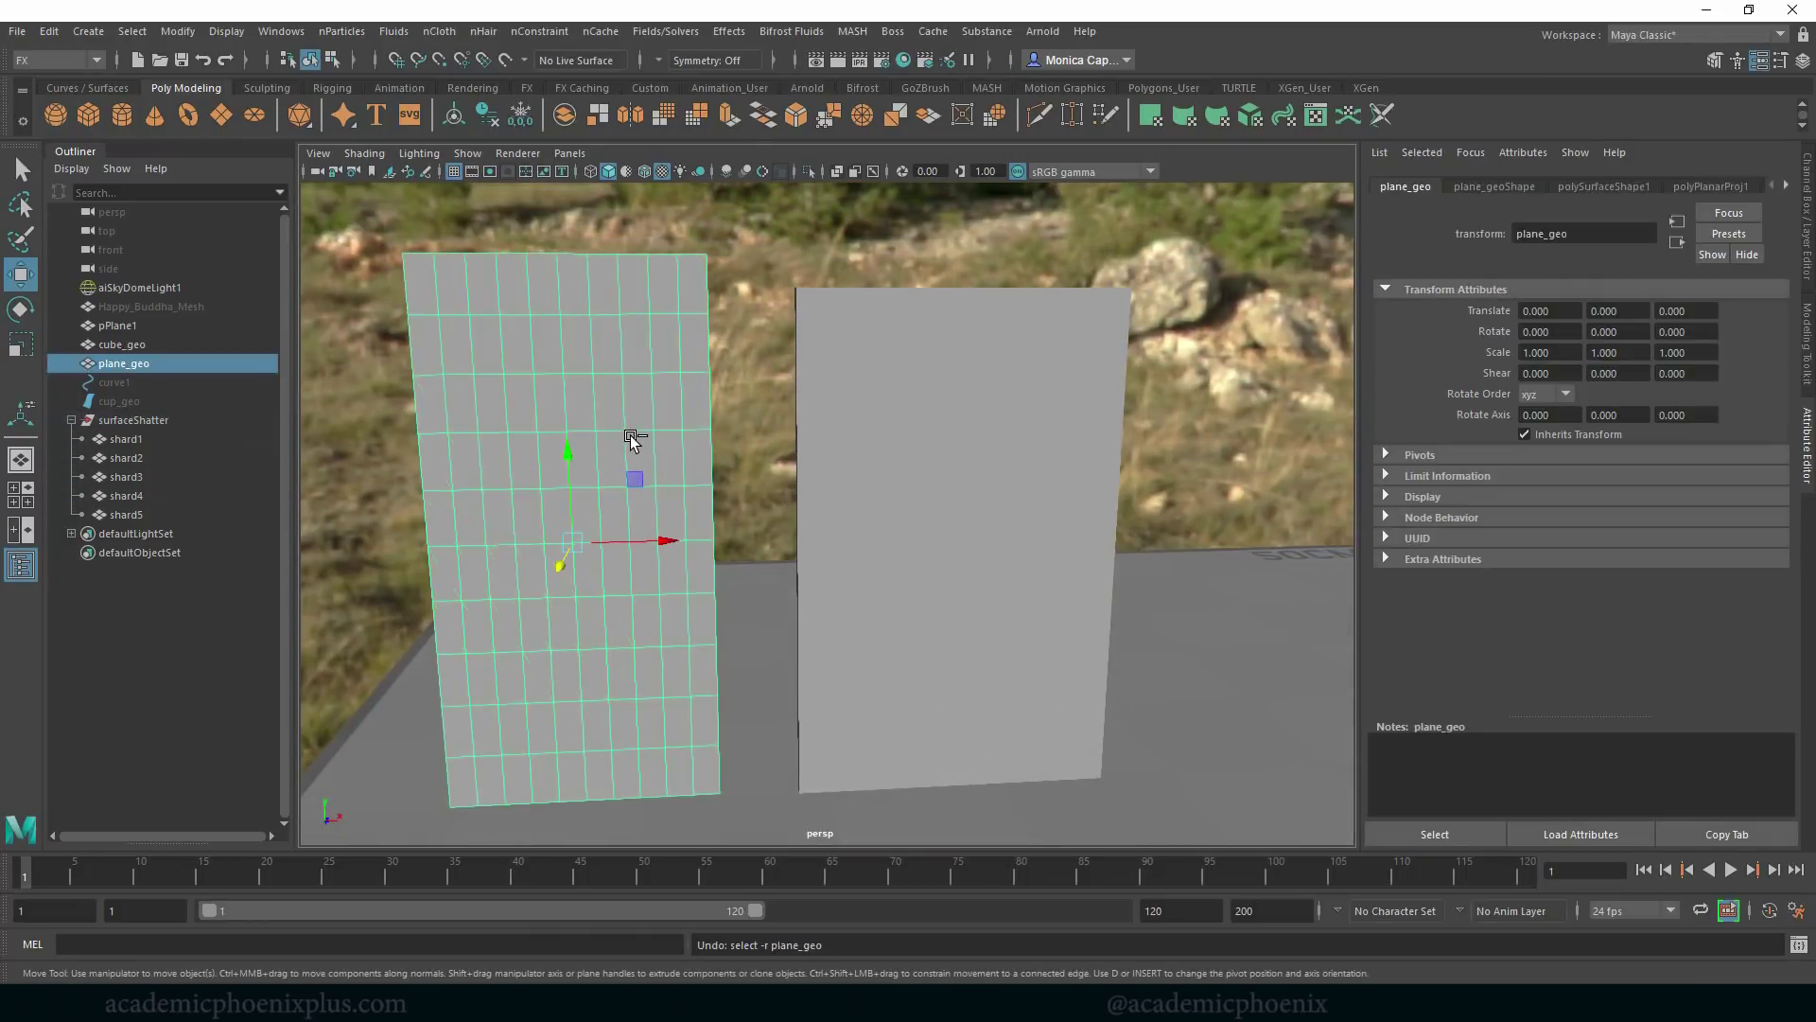
key("ctrl+z")
key("ctrl+z")
key("ctrl+z")
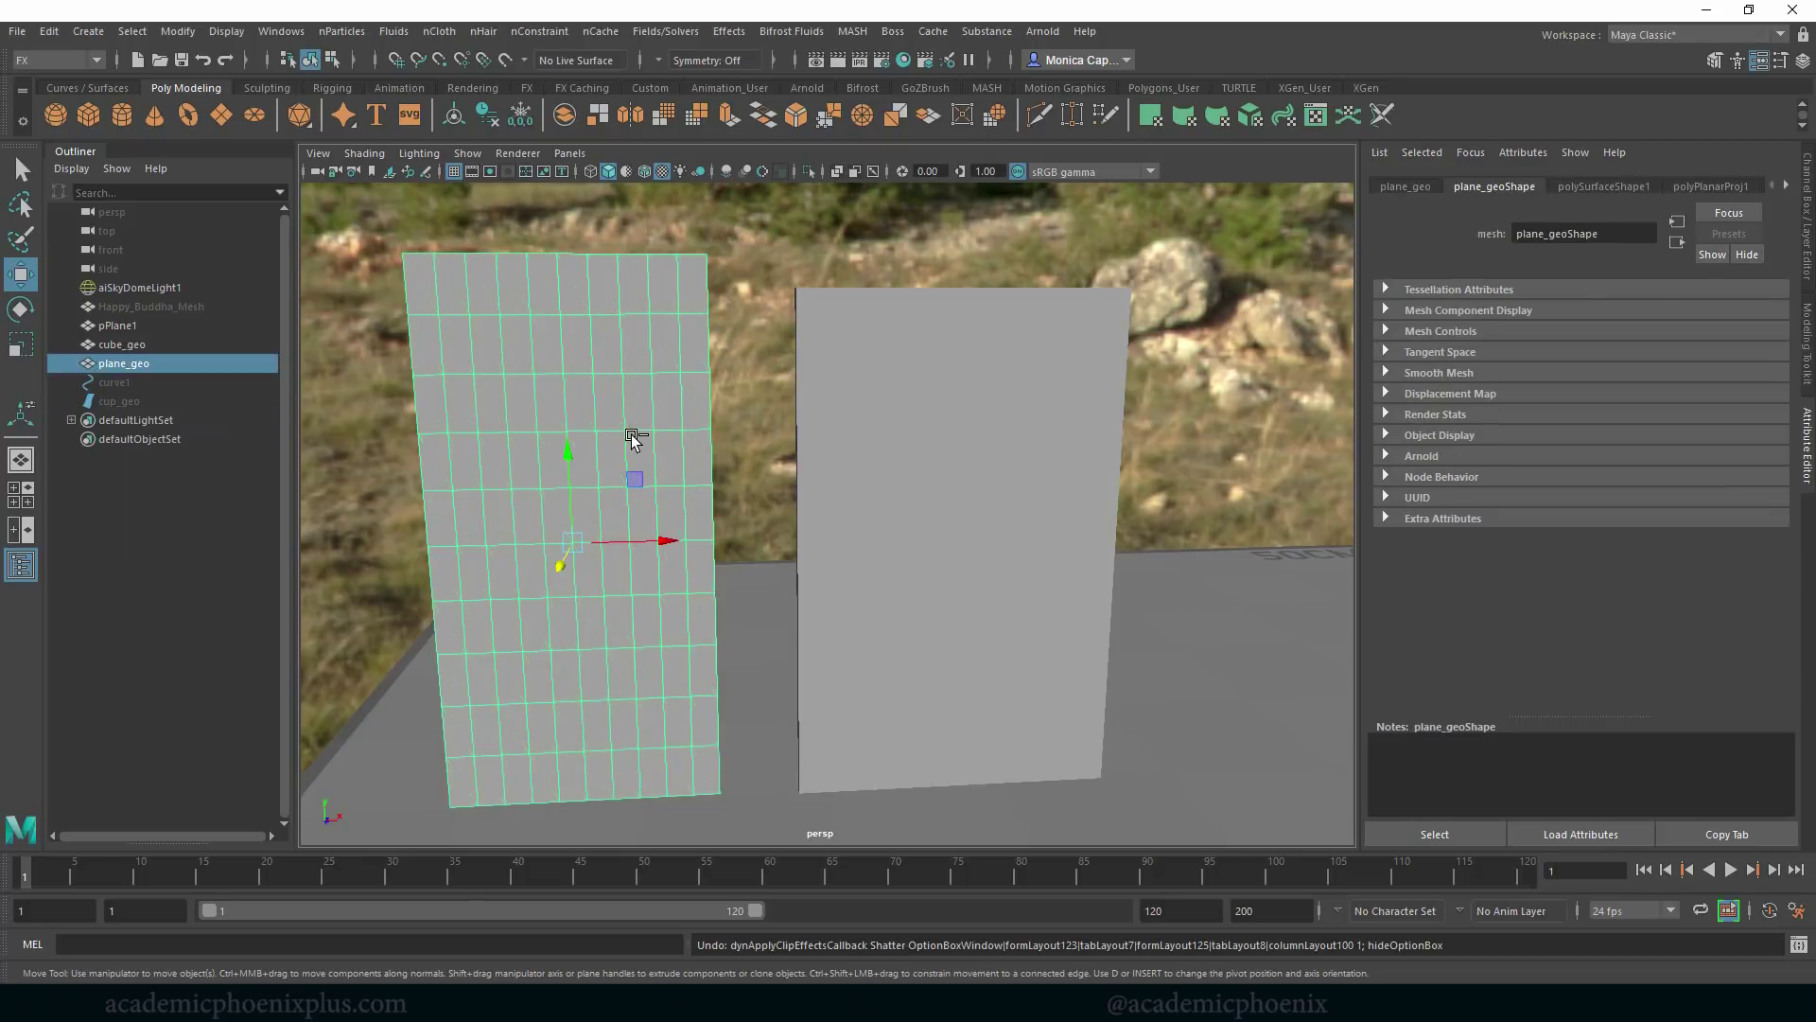
Create a surface shatter of plane_geo with 5 shards extruded by 0.4033, Triangulate surface off and the original surface hidden.
left_click(728, 31)
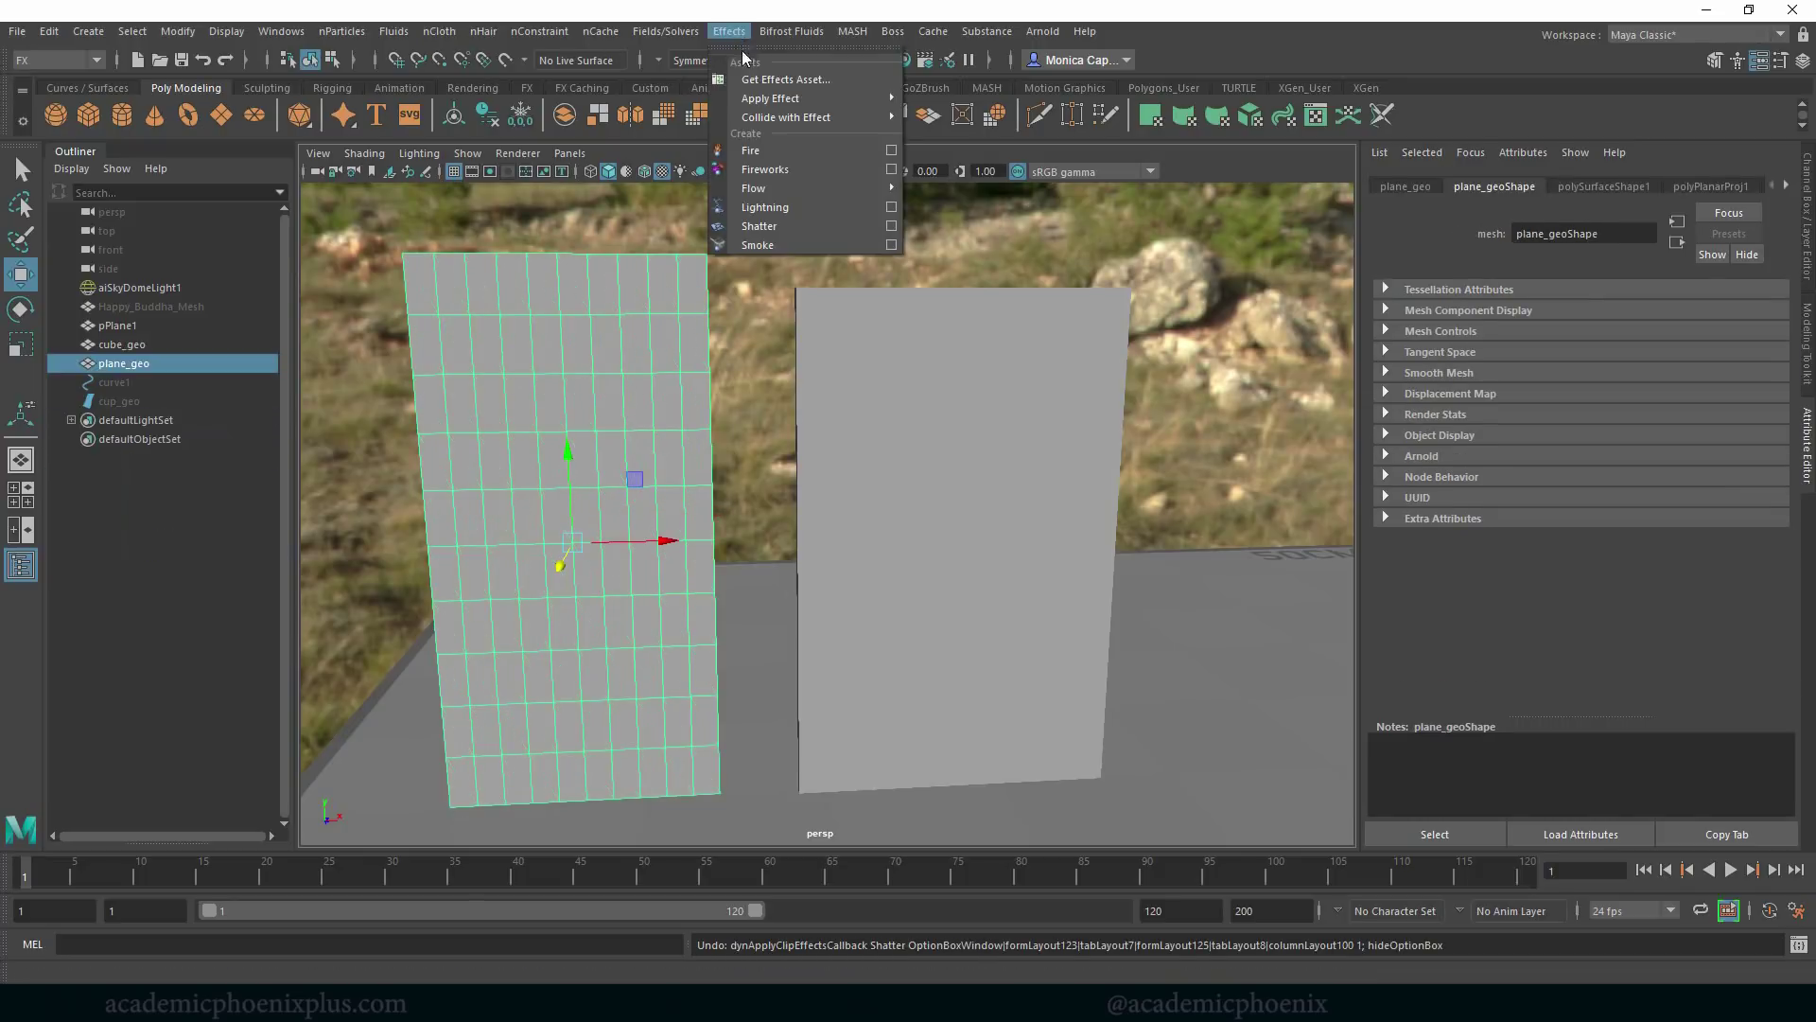
left_click(892, 226)
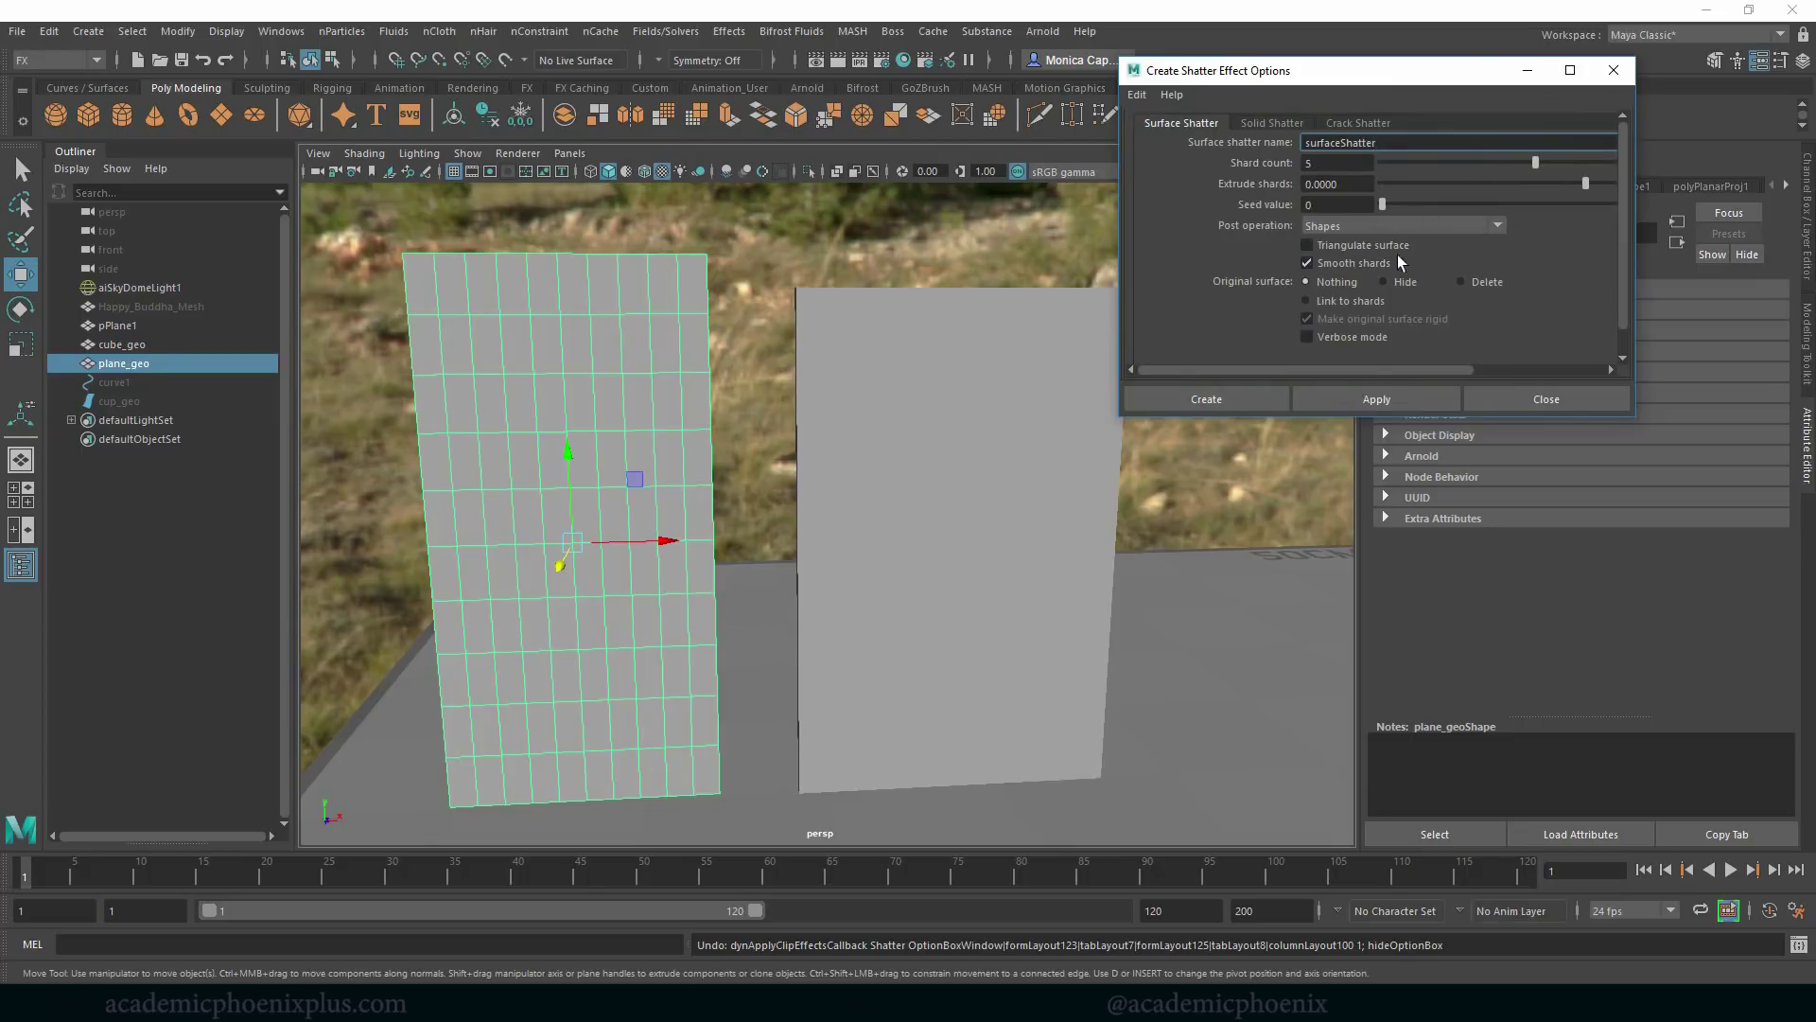
left_click(1413, 227)
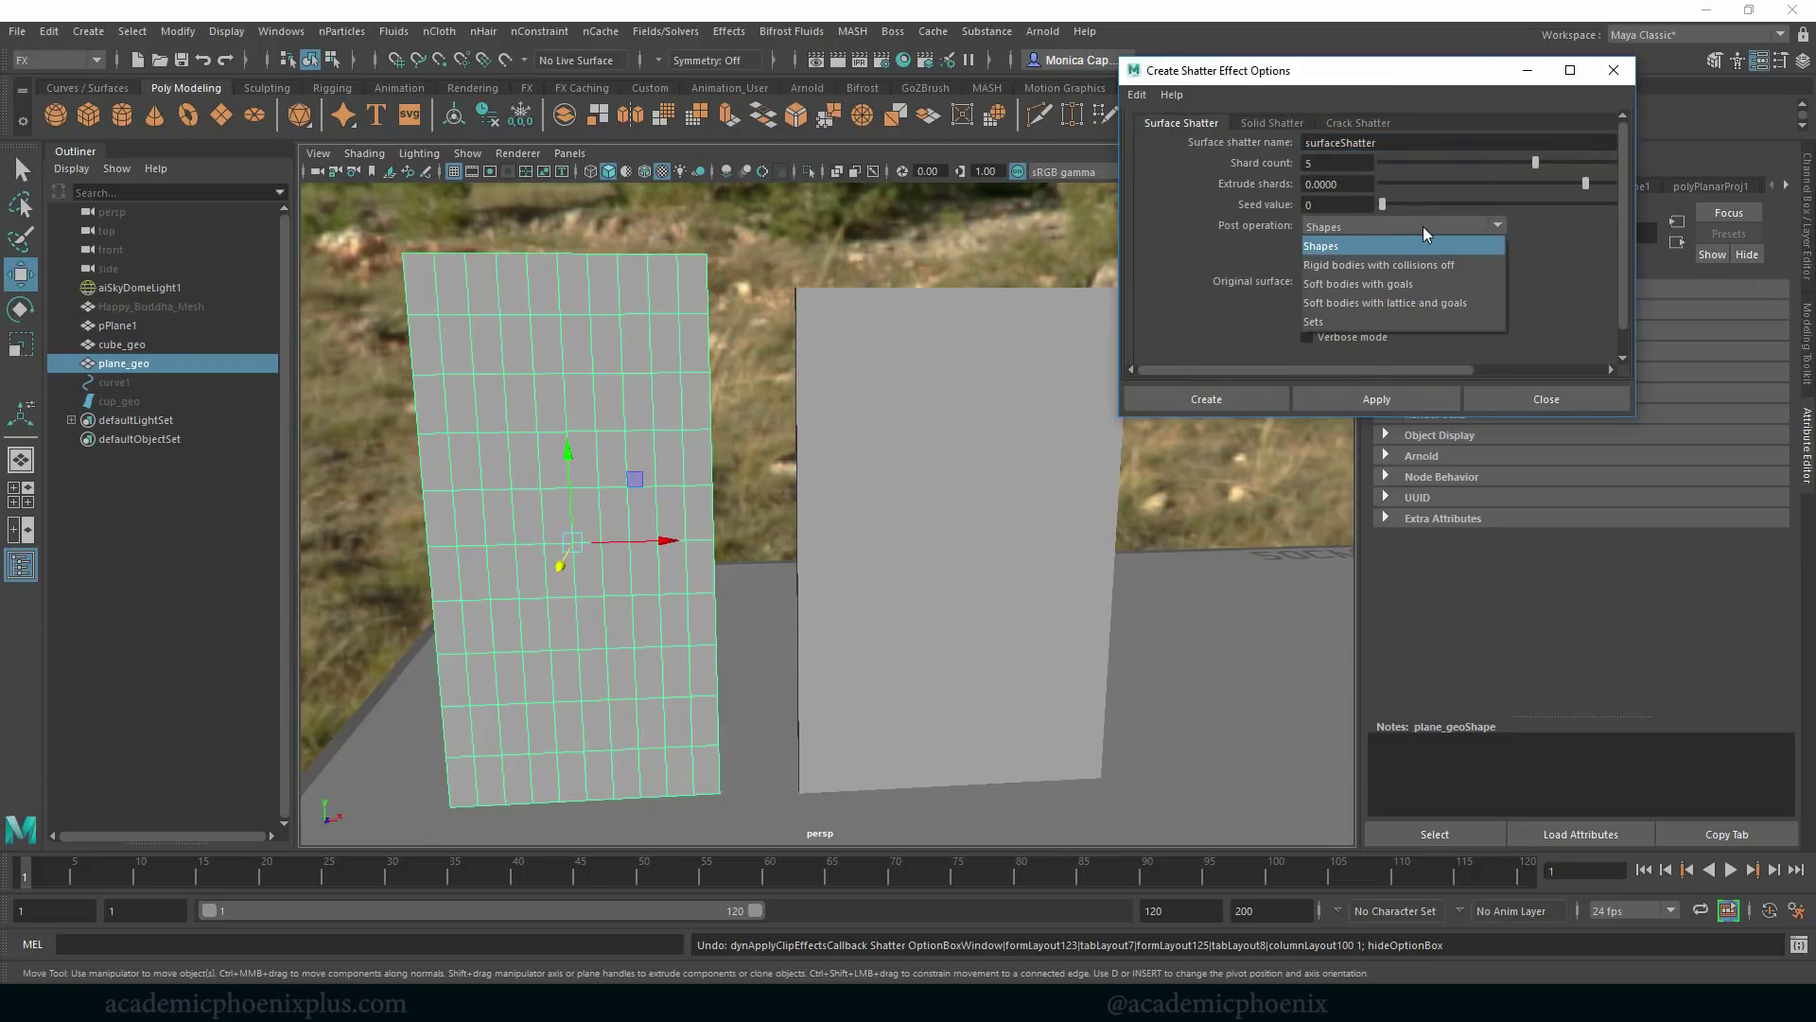
left_click(1146, 254)
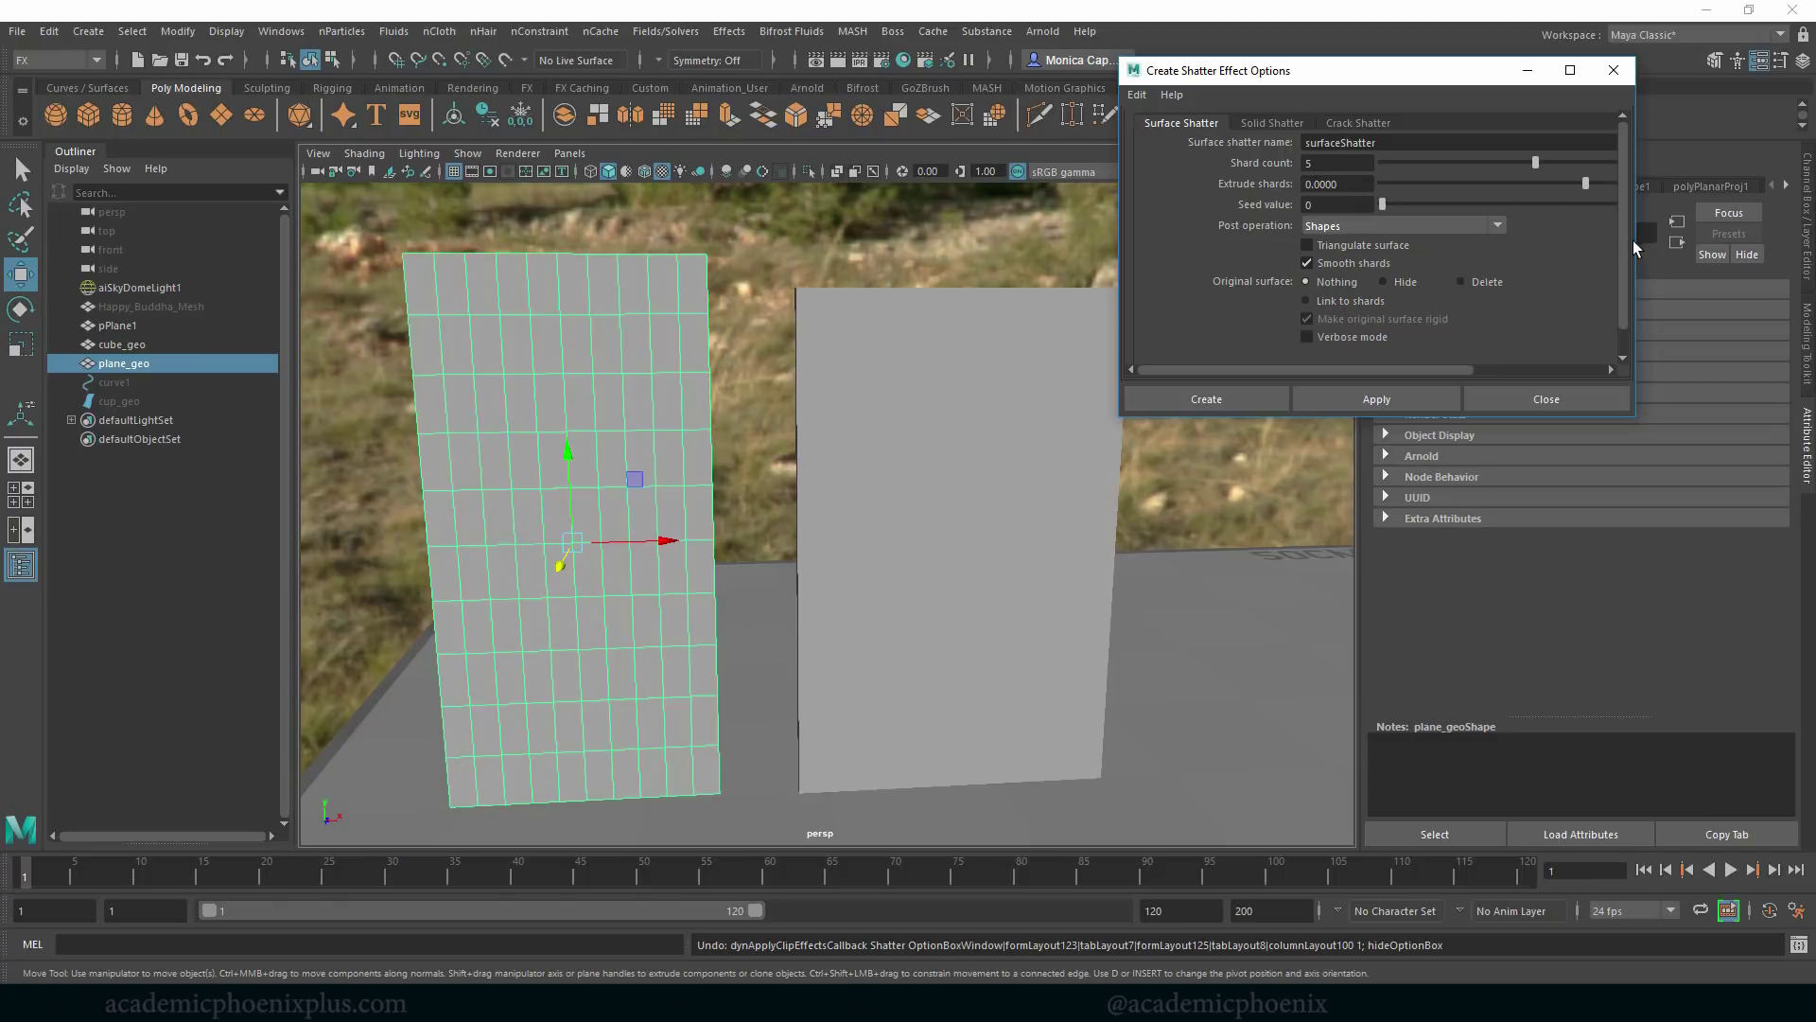
left_click_drag(1632, 241, 1814, 240)
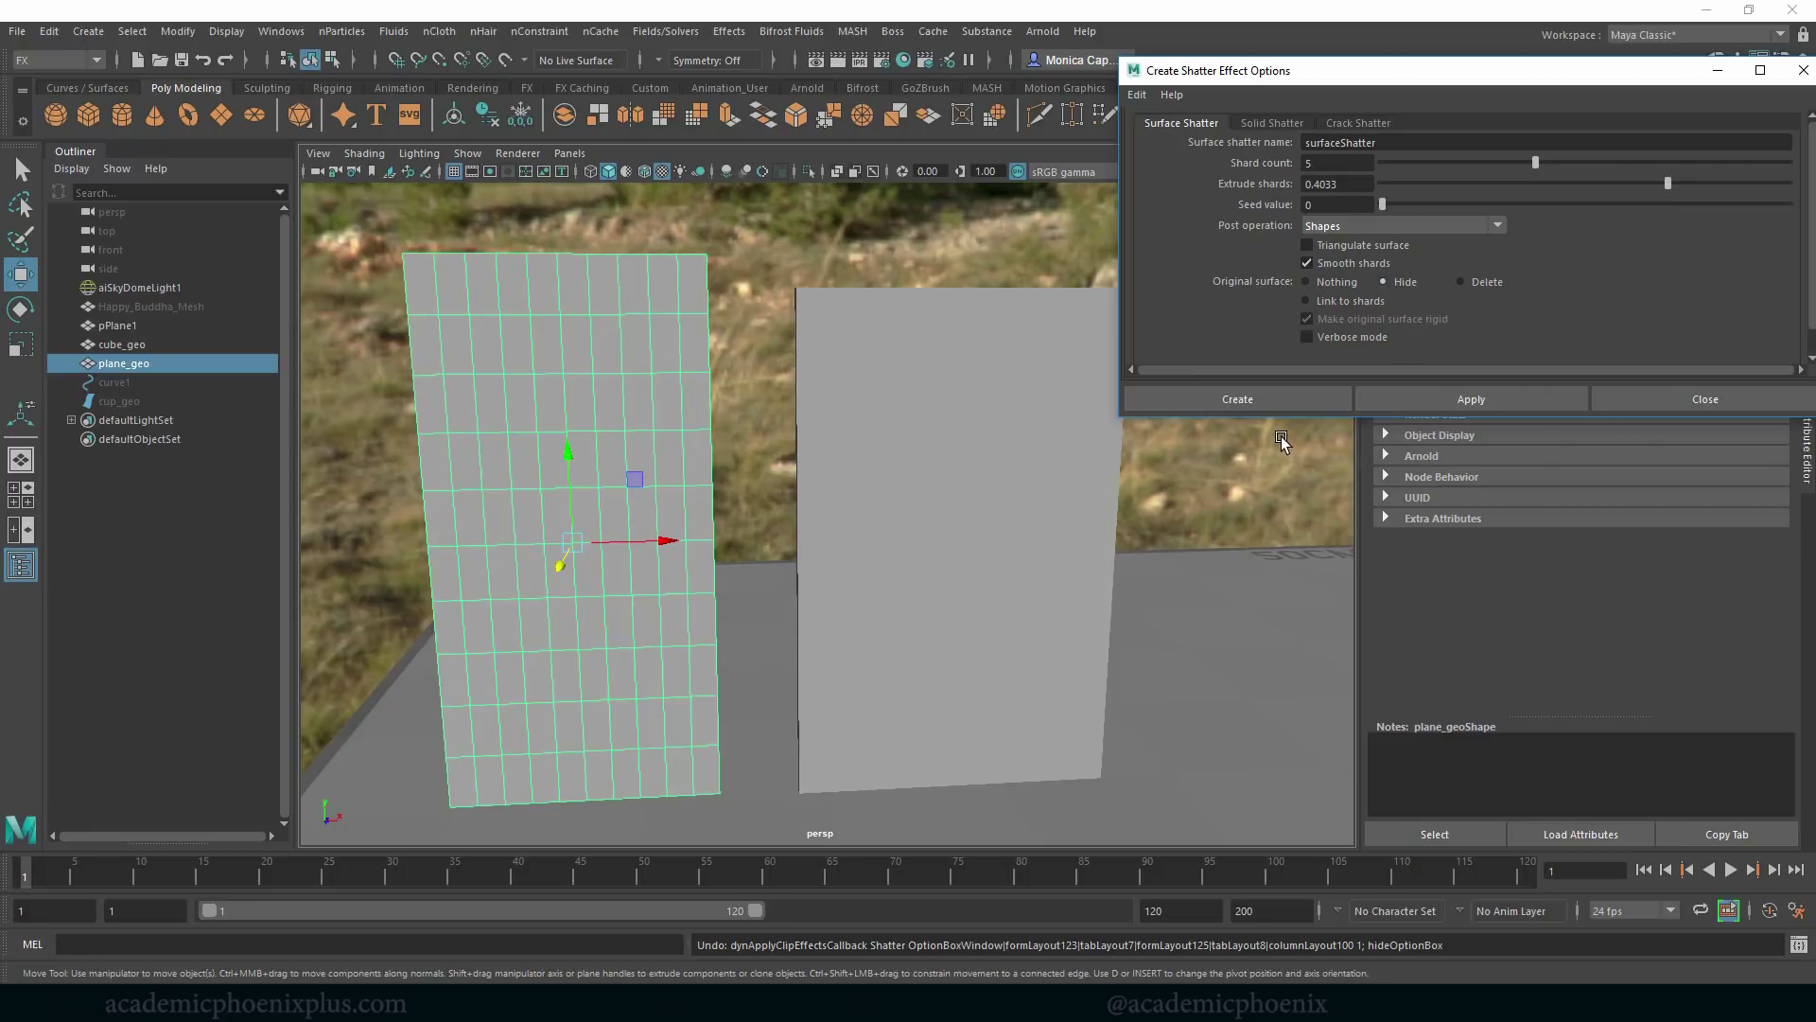
left_click(1281, 405)
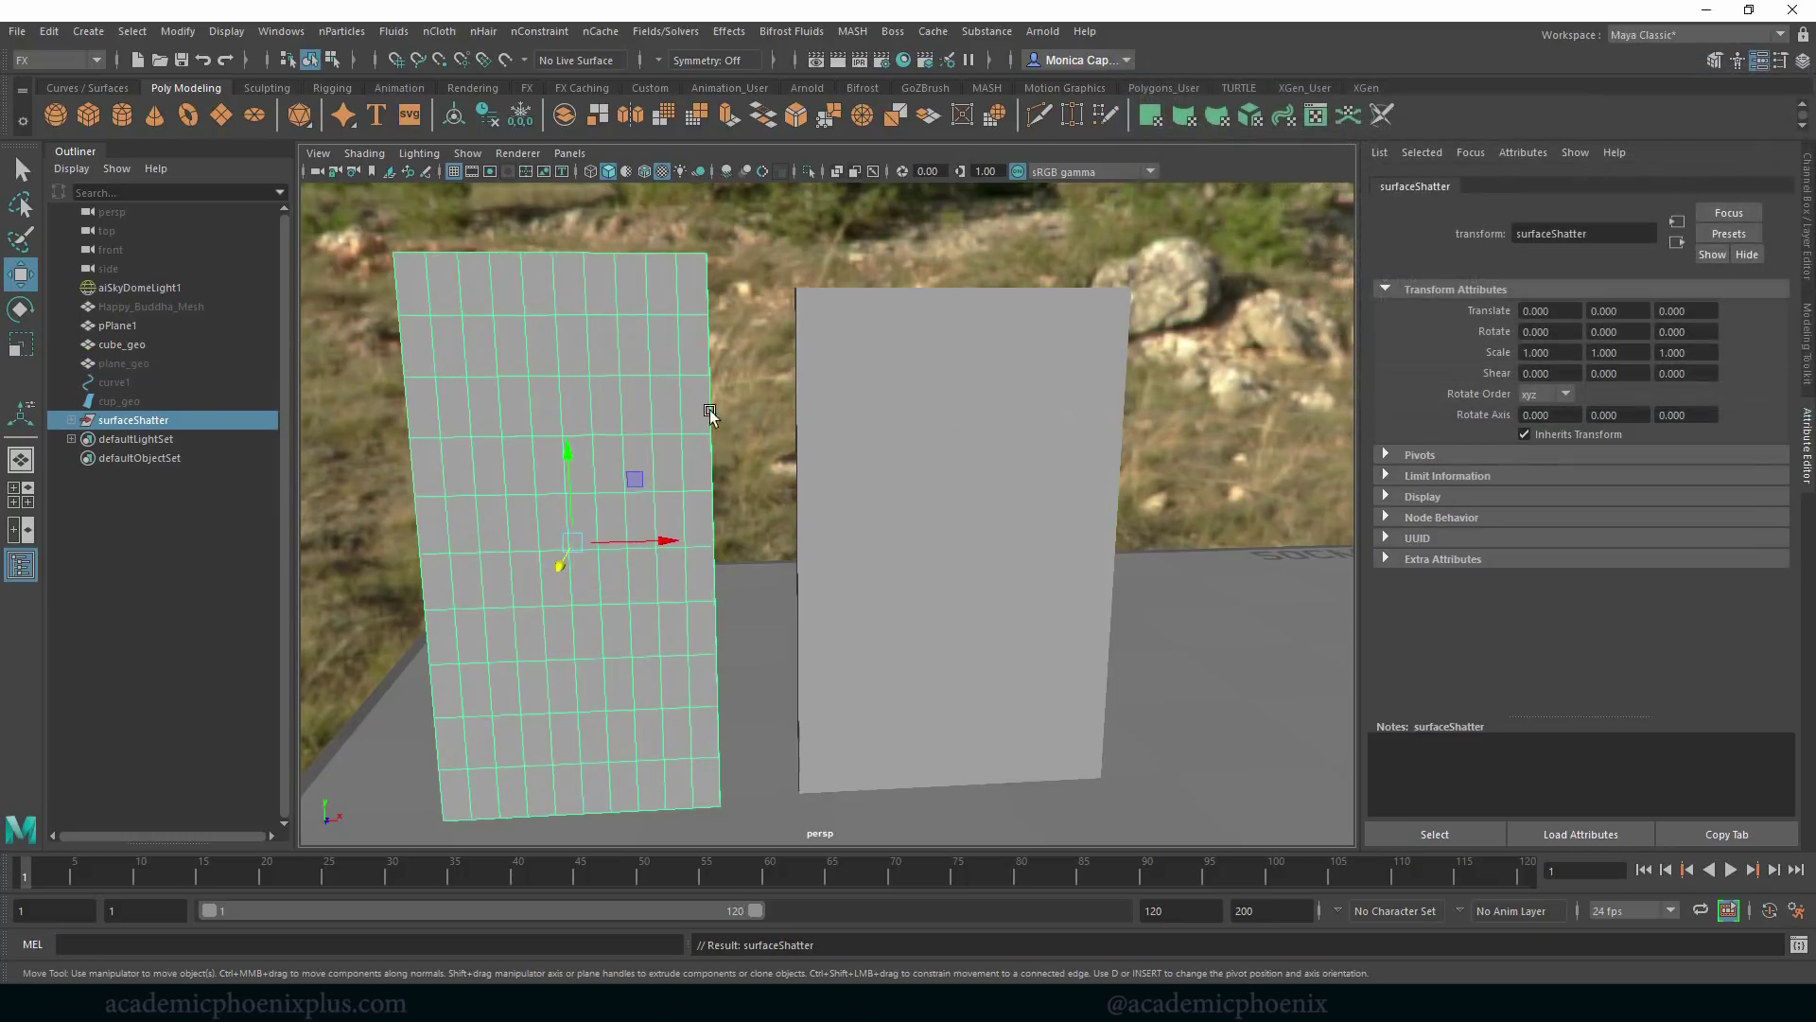
Expand the surfaceShatter group and move shard1 back by about 2.08 along Z.
left_click_drag(641, 467, 483, 470, "alt")
left_click(72, 420)
left_click(126, 439)
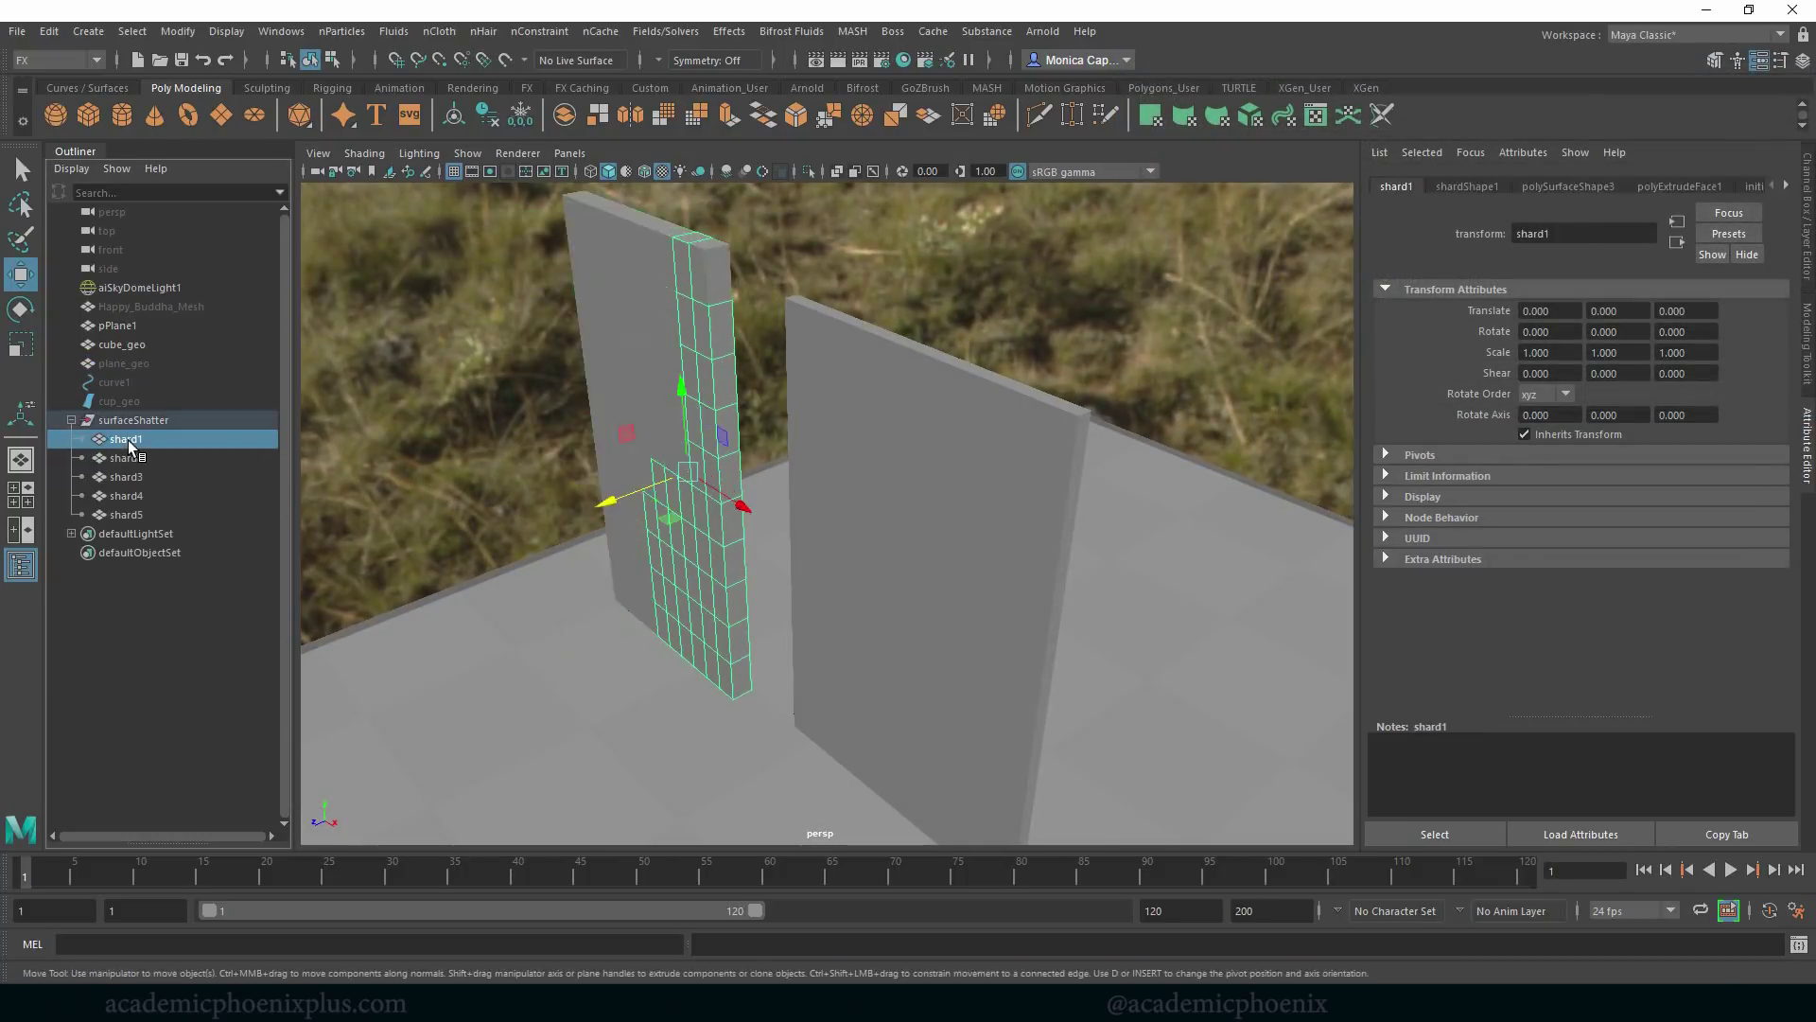
left_click_drag(599, 508, 785, 537)
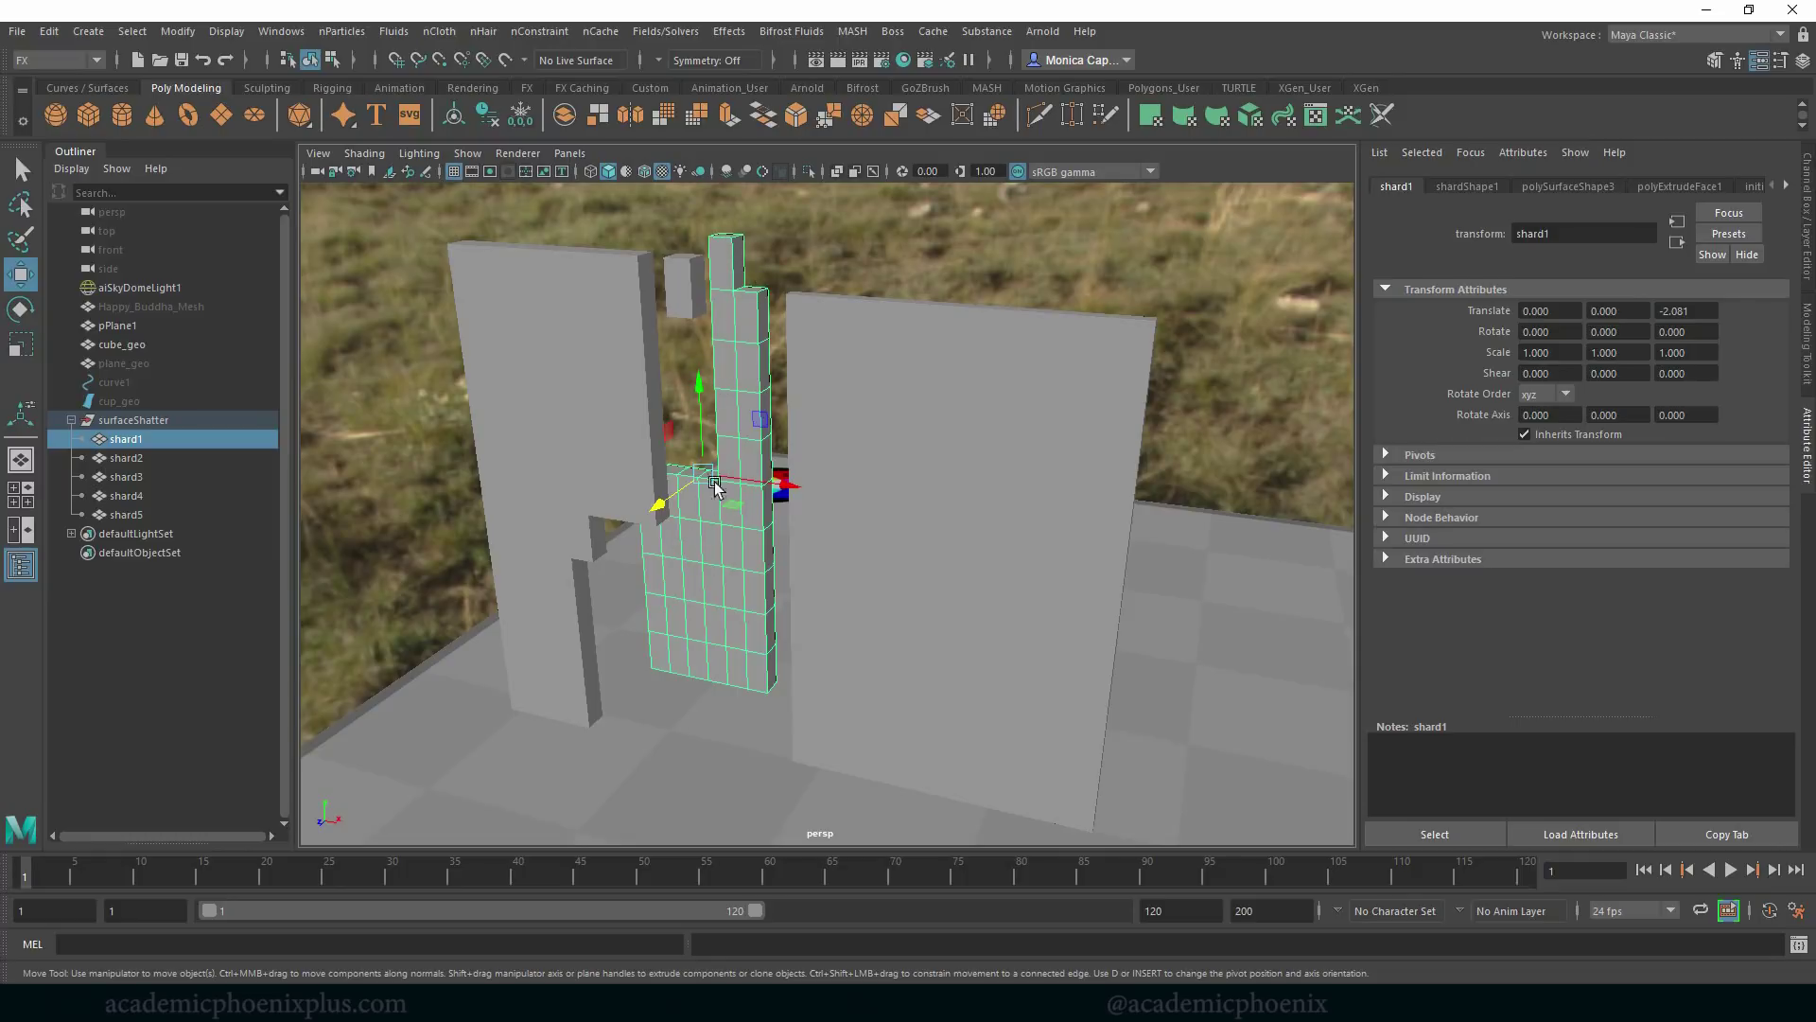
Move shard2 back by about 0.55 along Z, pull the plane's upper-left shard forward and select shard4.
left_click(600, 417)
left_click_drag(548, 451, 558, 459)
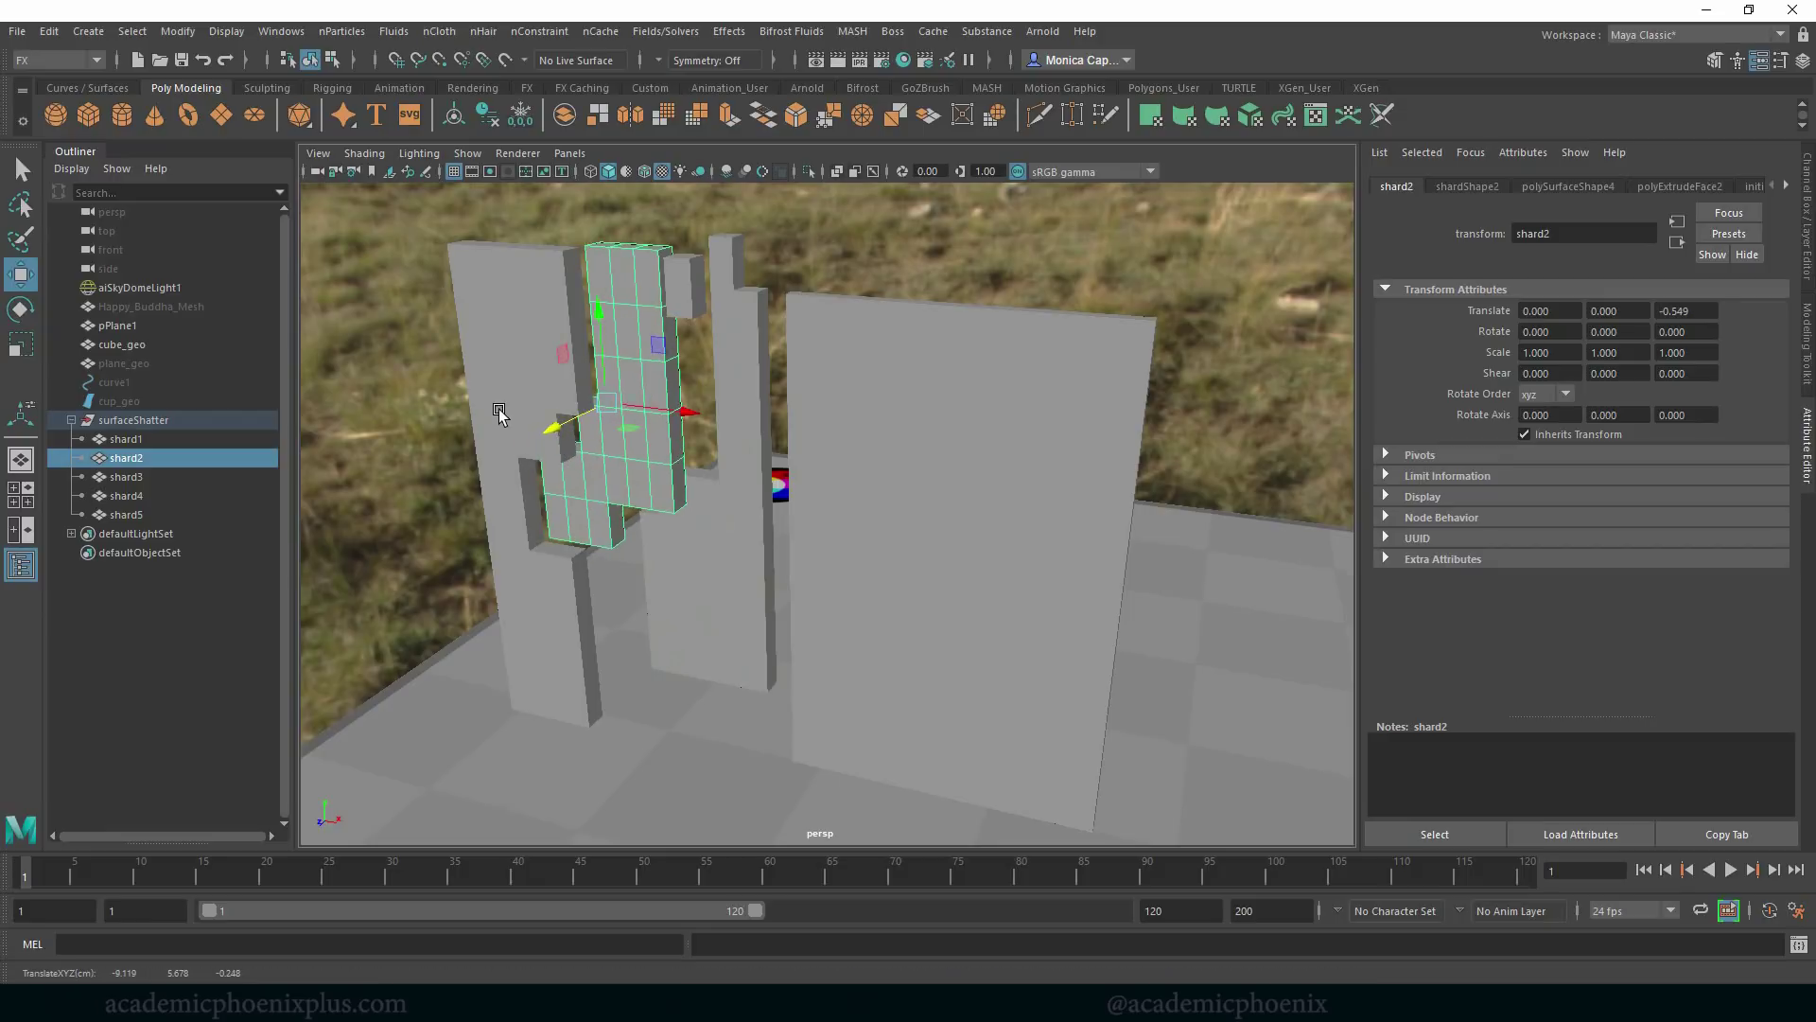
left_click(499, 407)
left_click_drag(462, 384, 433, 390)
left_click(531, 580)
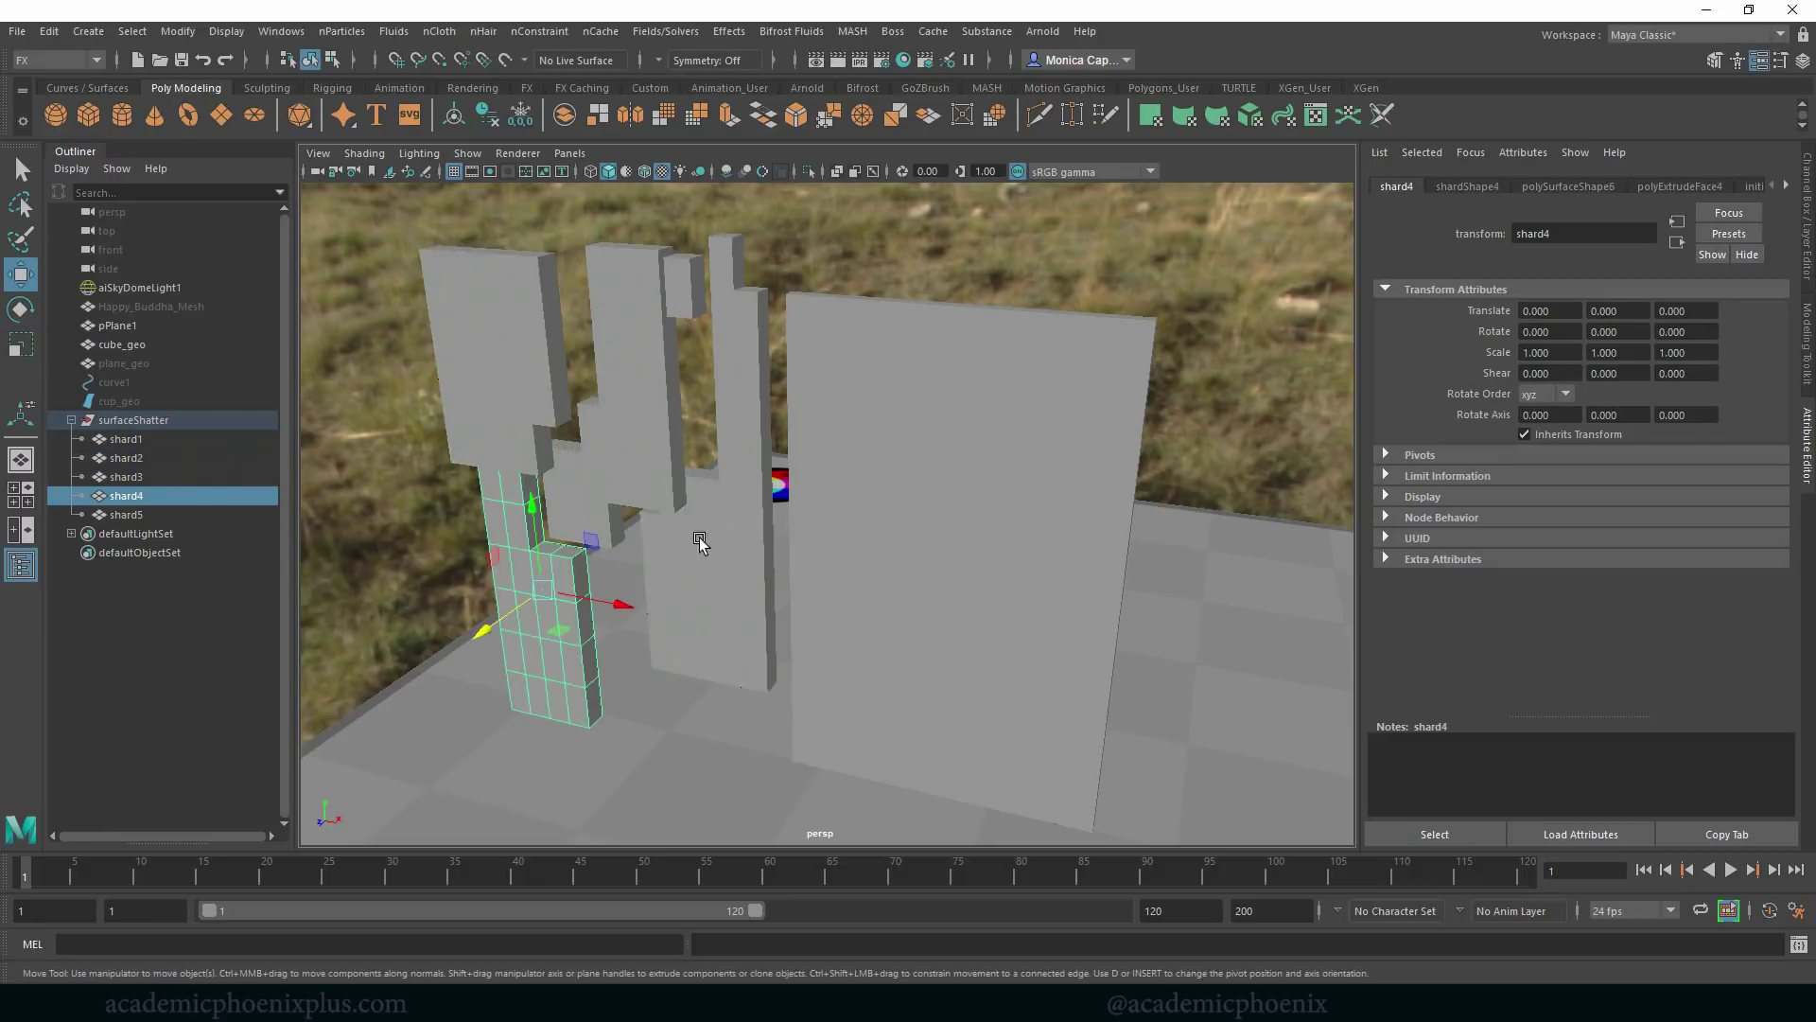
left_click_drag(698, 535, 640, 508, "alt")
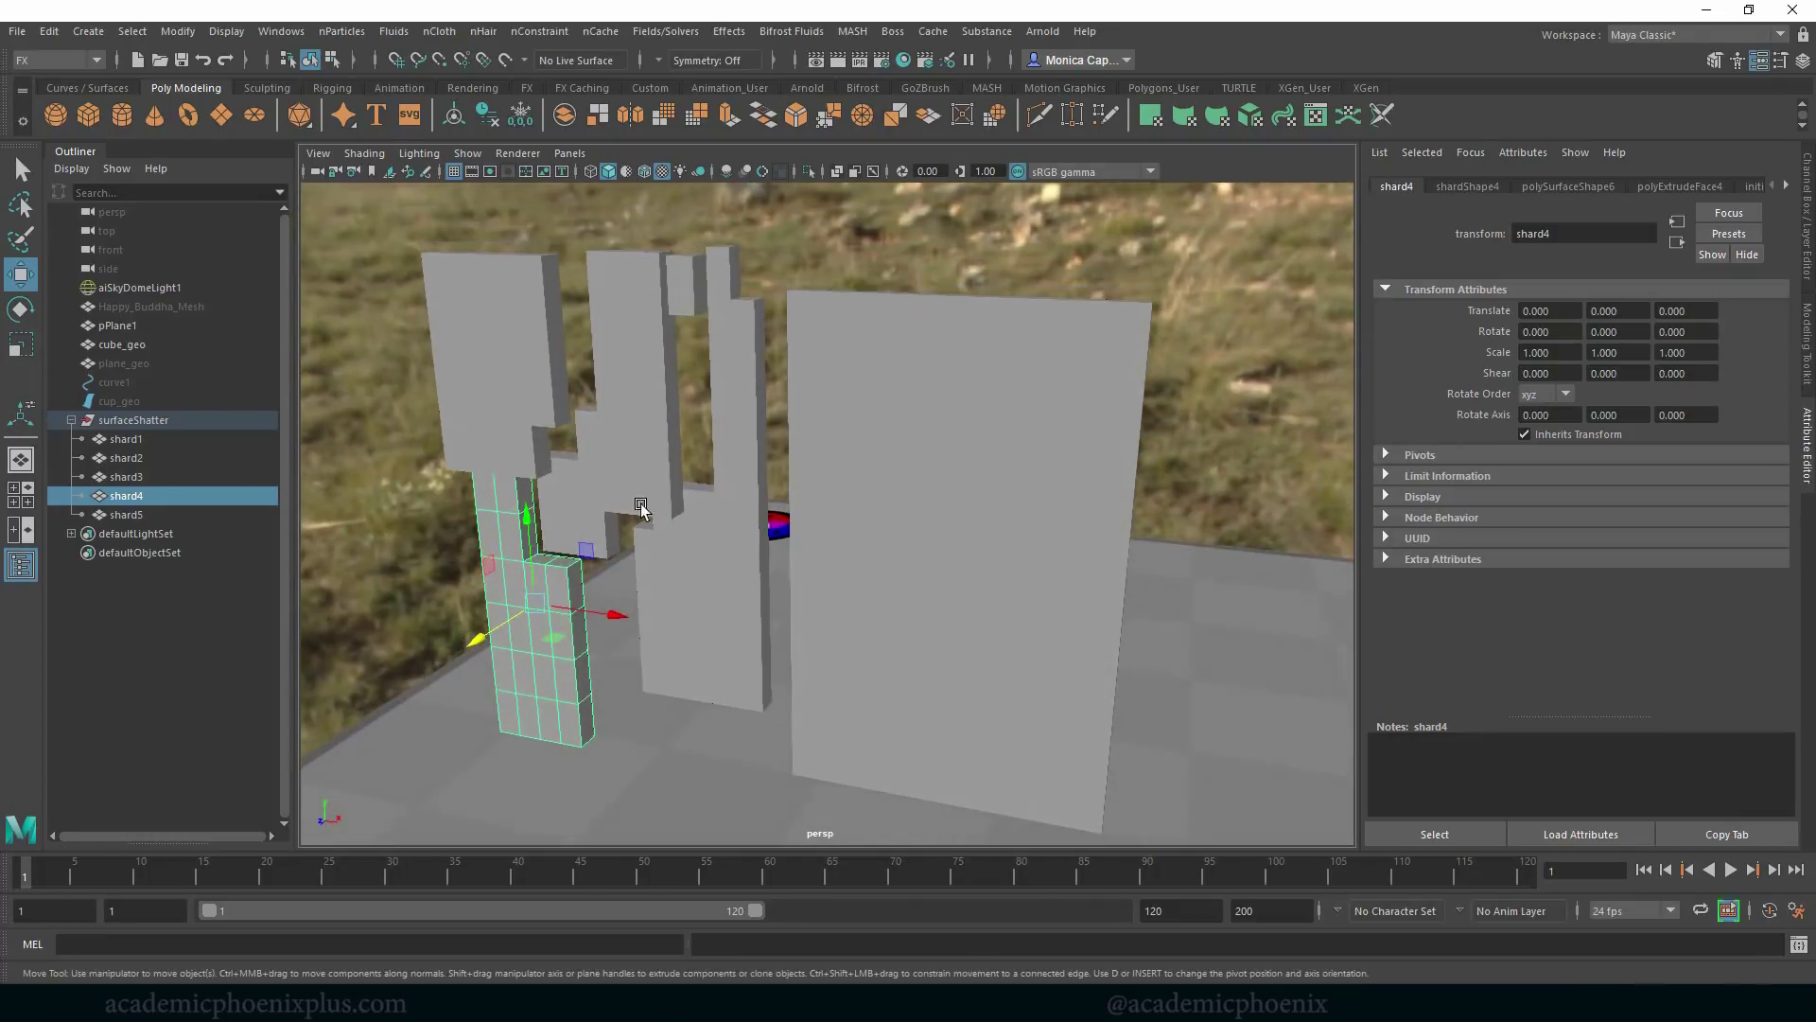
Undo the shard moves and the creation of the surface shatter of plane_geo.
key("ctrl+z")
key("ctrl+z")
key("ctrl+z")
key("ctrl+z")
key("ctrl+z")
key("ctrl+z")
key("ctrl+z")
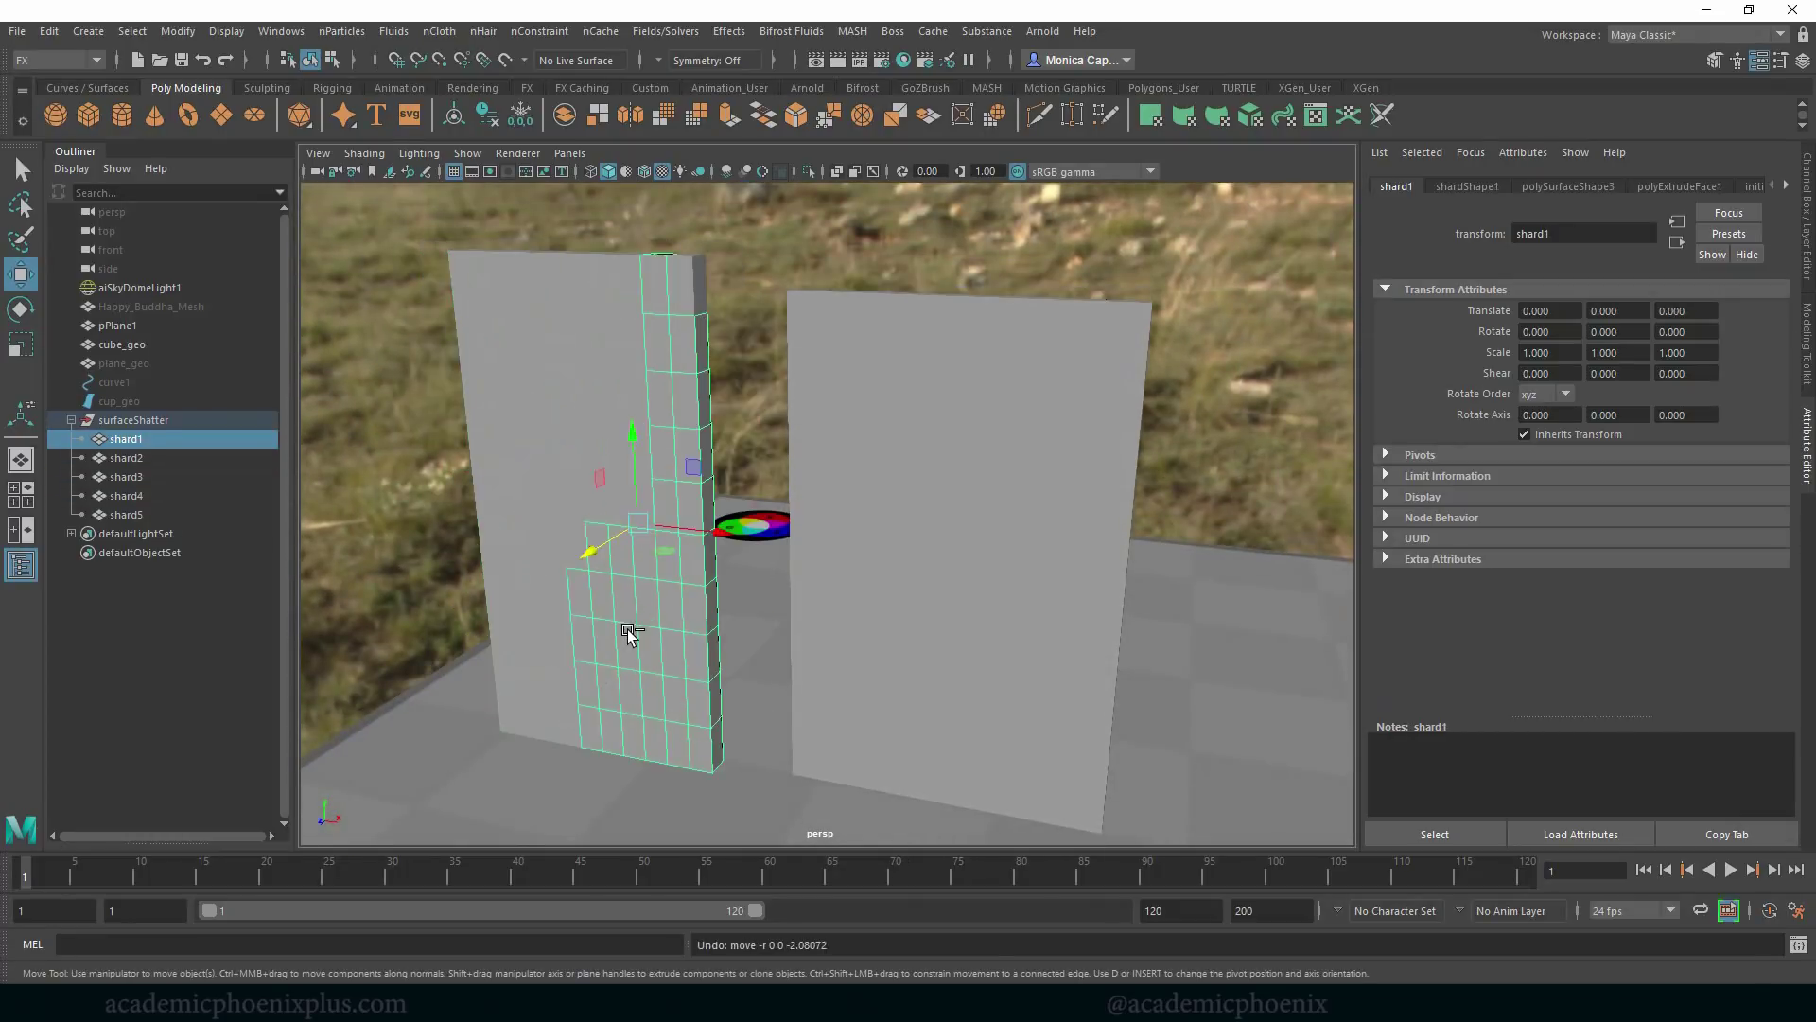
key("ctrl+z")
key("ctrl+z")
key("ctrl+z")
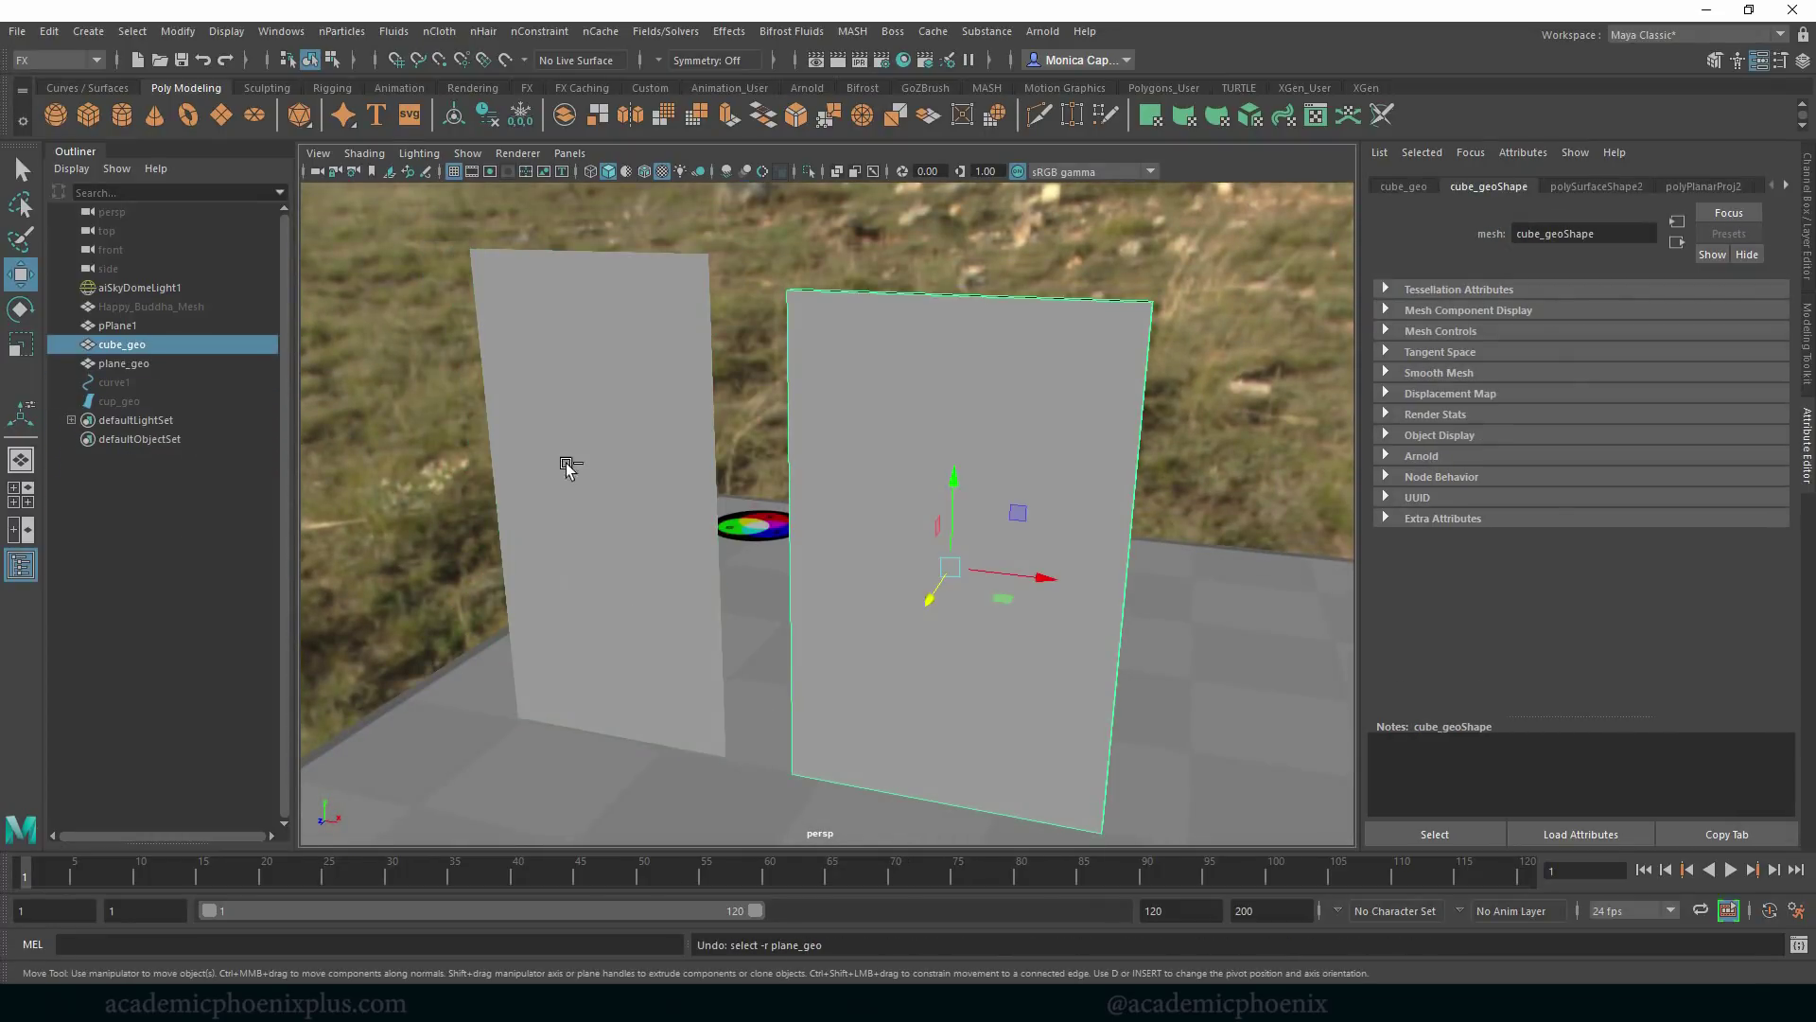
Select cube_geo, open the Shatter effect options and reset them to their defaults.
left_click(131, 364)
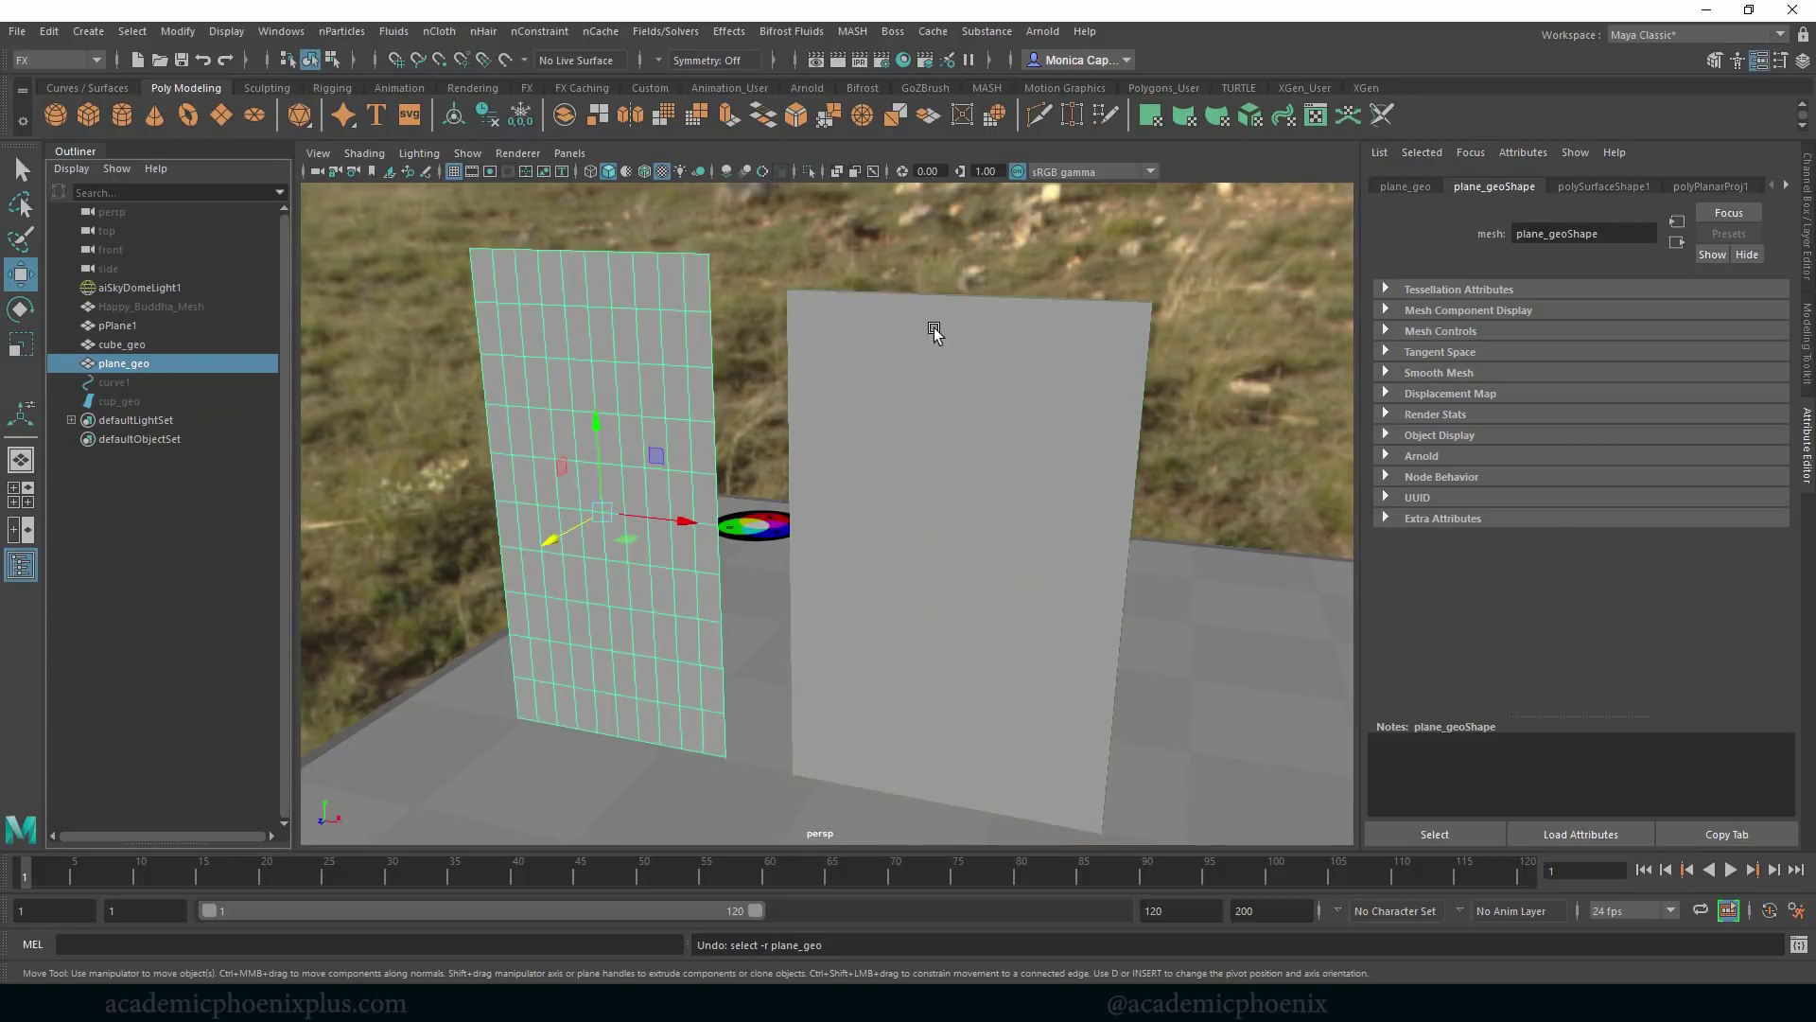
left_click(937, 381)
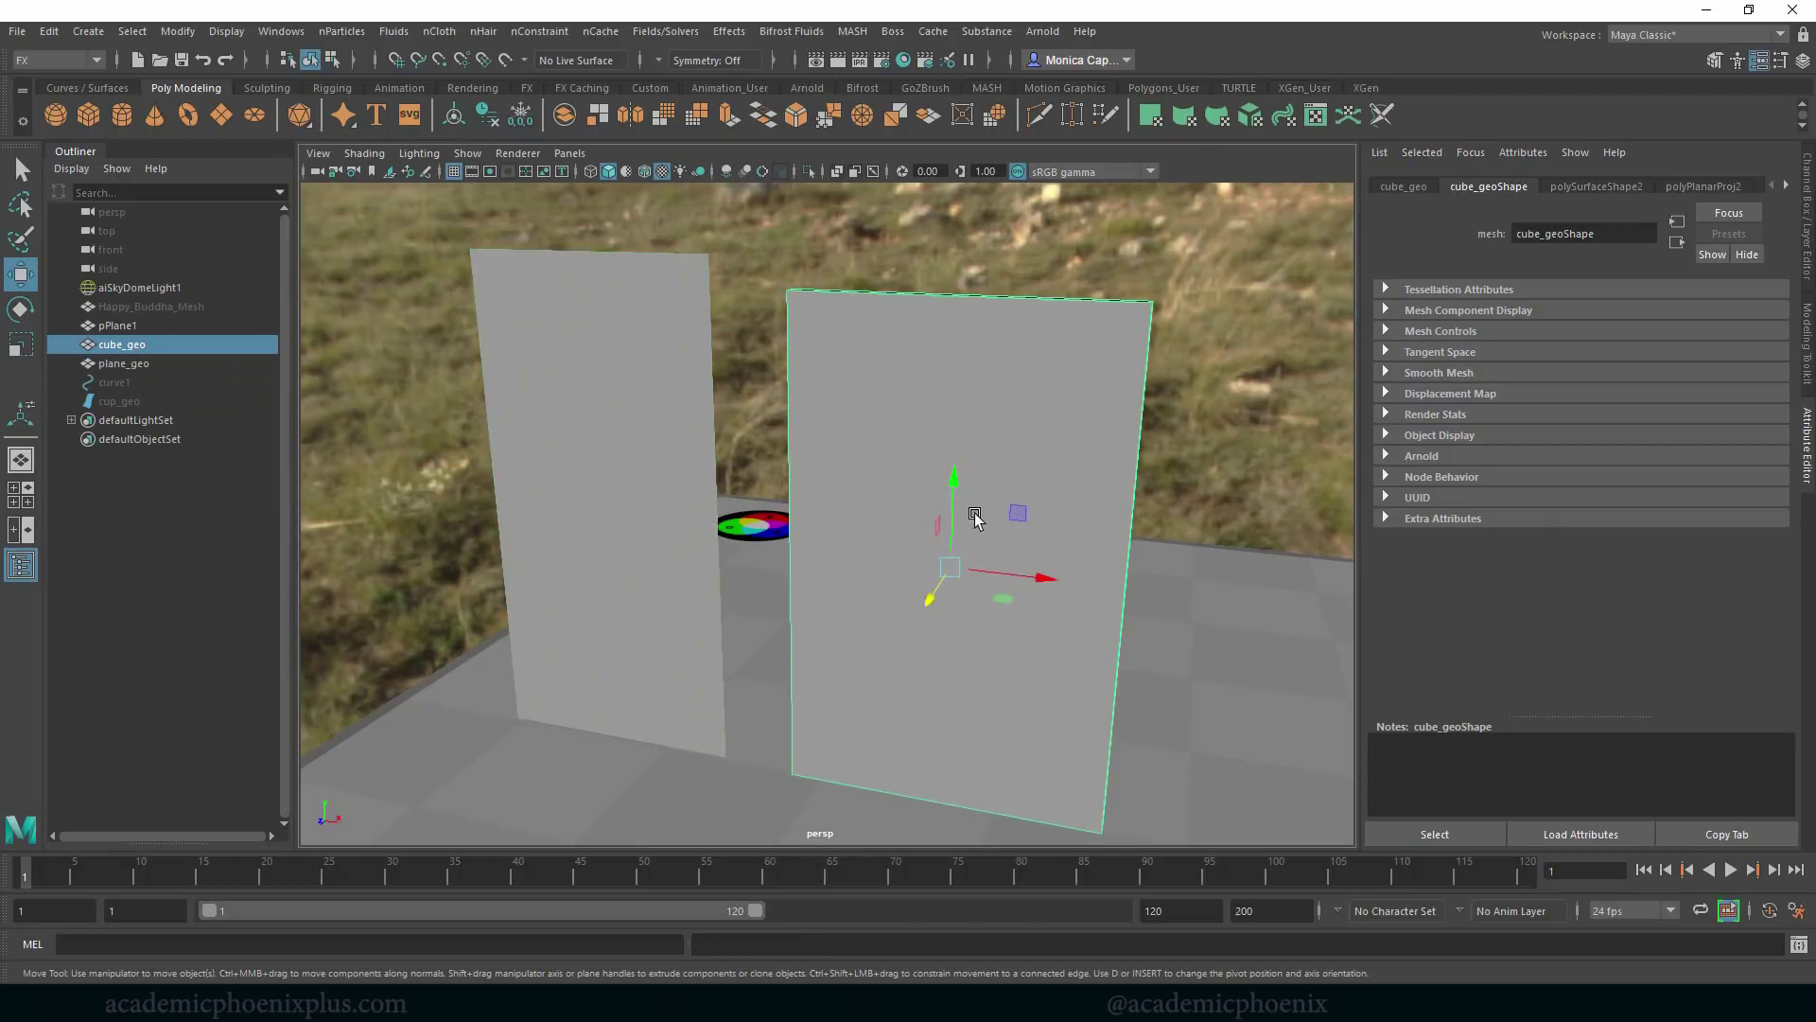
left_click(729, 31)
left_click(891, 226)
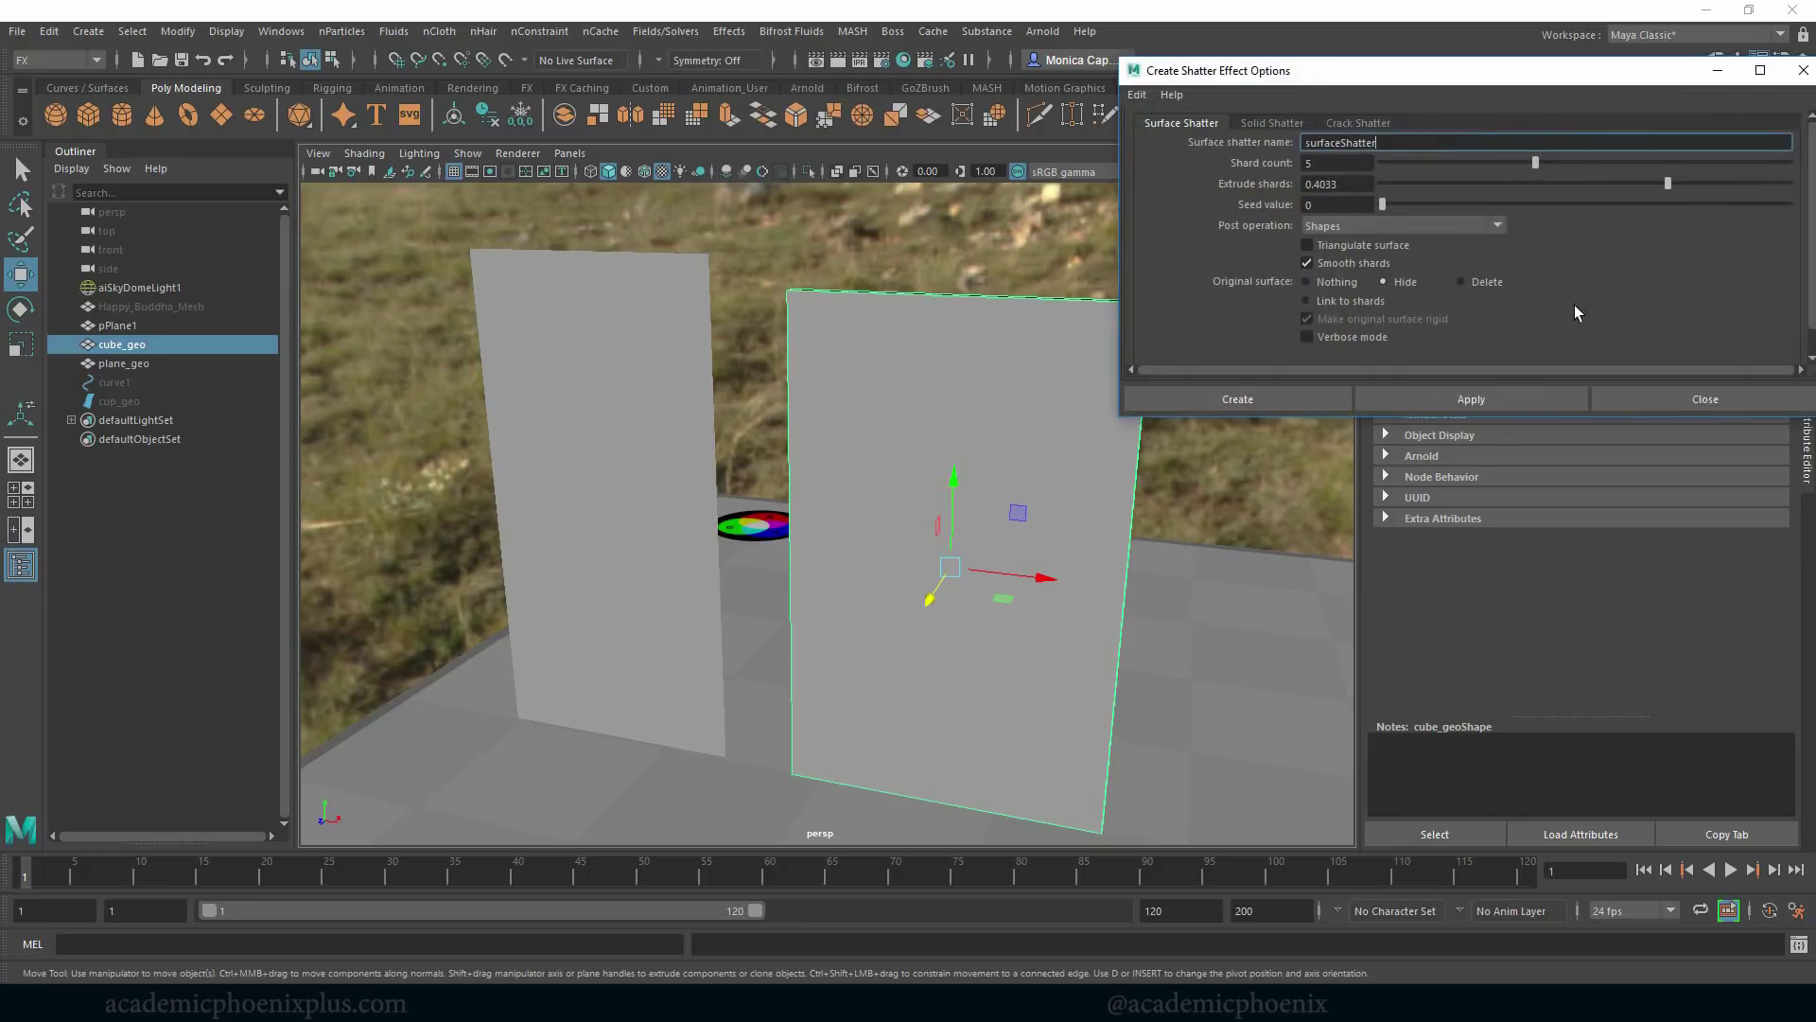
left_click(1134, 95)
left_click(1182, 133)
Try a surface shatter of cube_geo with the default settings, check shard1 and undo the effect.
left_click(1274, 397)
left_click_drag(1112, 537, 1022, 511, "alt")
left_click(71, 420)
left_click(131, 438)
key("ctrl+z")
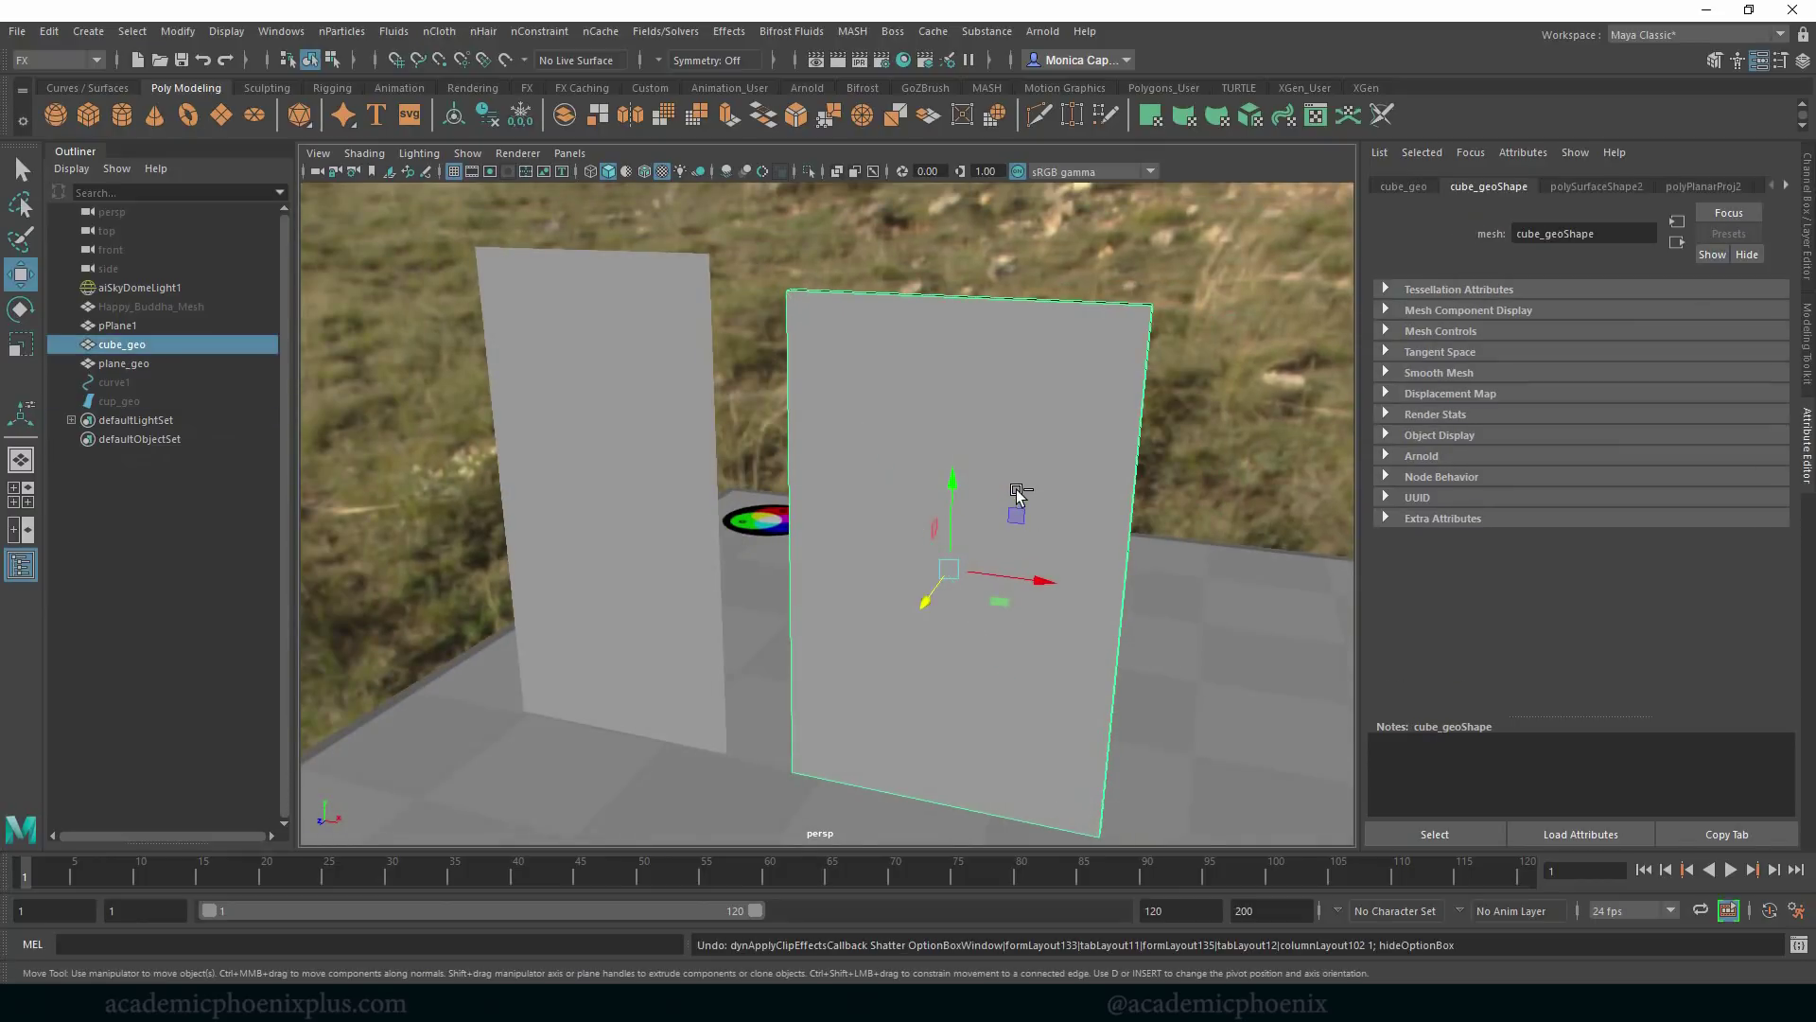
Insert five vertical edge loops spread across the width of cube_geo.
left_click(844, 383)
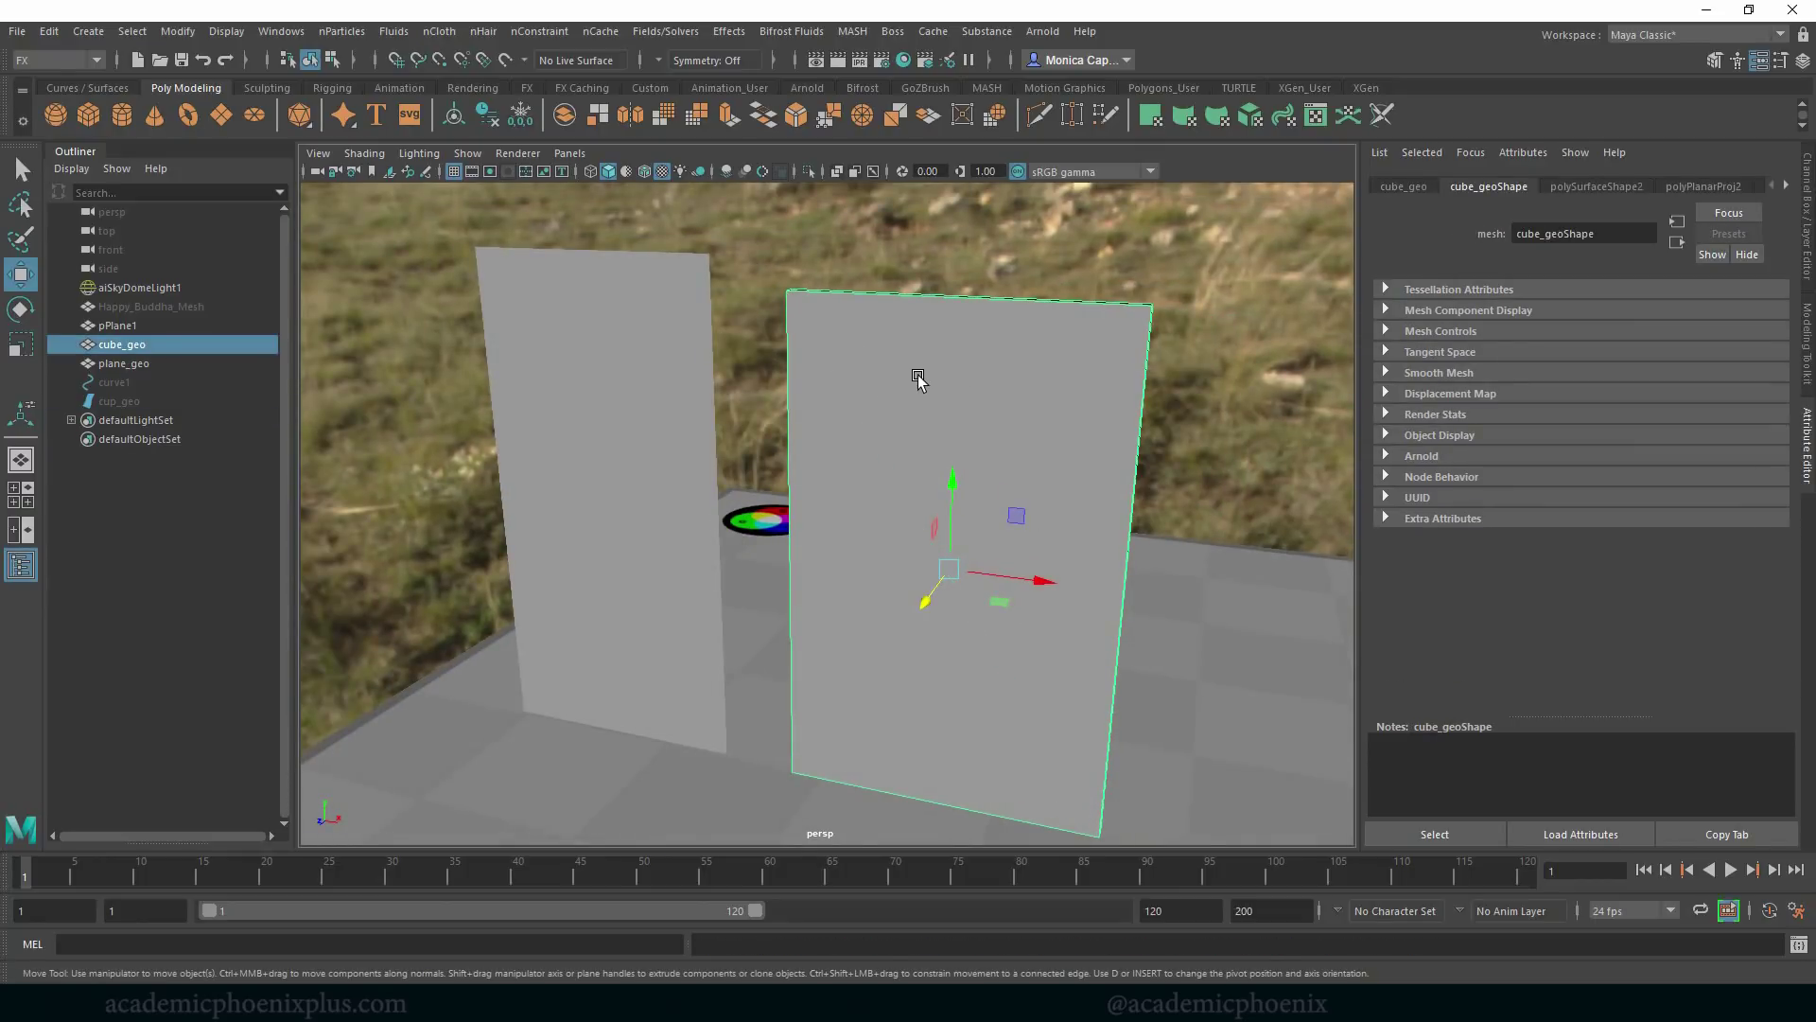
right_click_drag(959, 322, 832, 299, "shift")
left_click(842, 293)
left_click(899, 294)
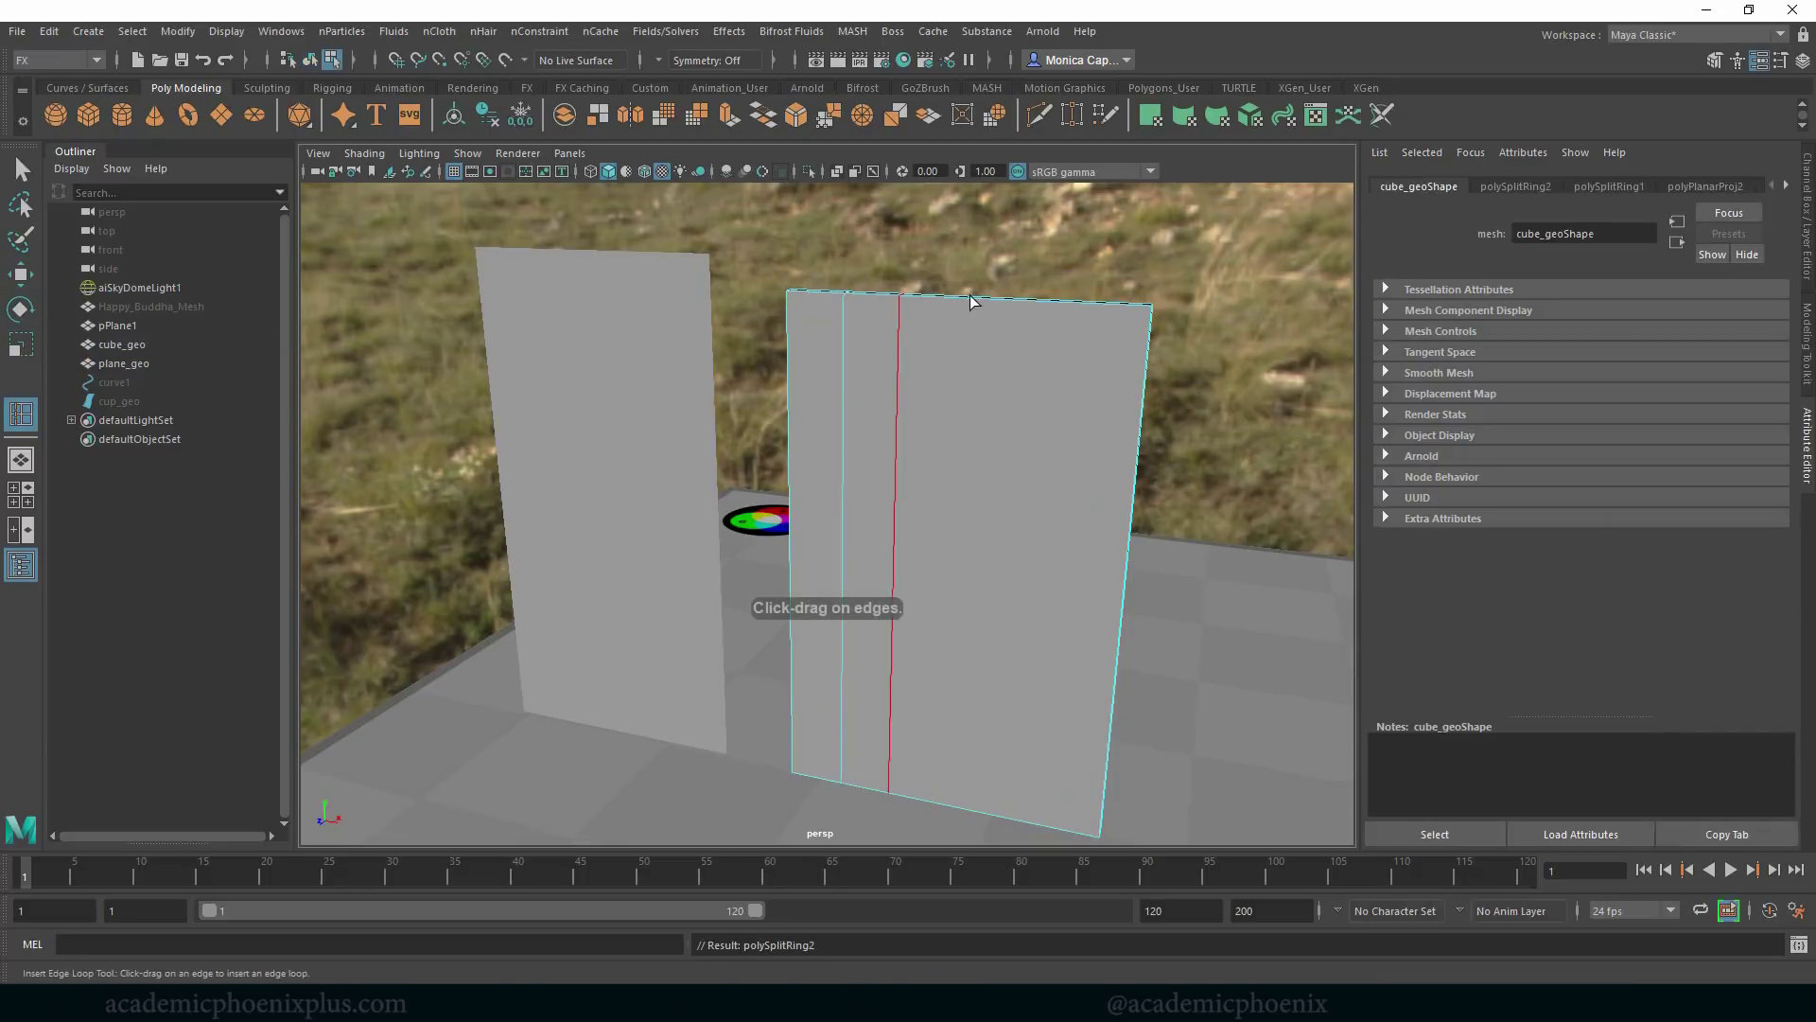
left_click(964, 296)
left_click(1026, 299)
left_click(1117, 304)
Insert seven horizontal edge loops over the height of cube_geo and return it to object mode.
left_click(1146, 357)
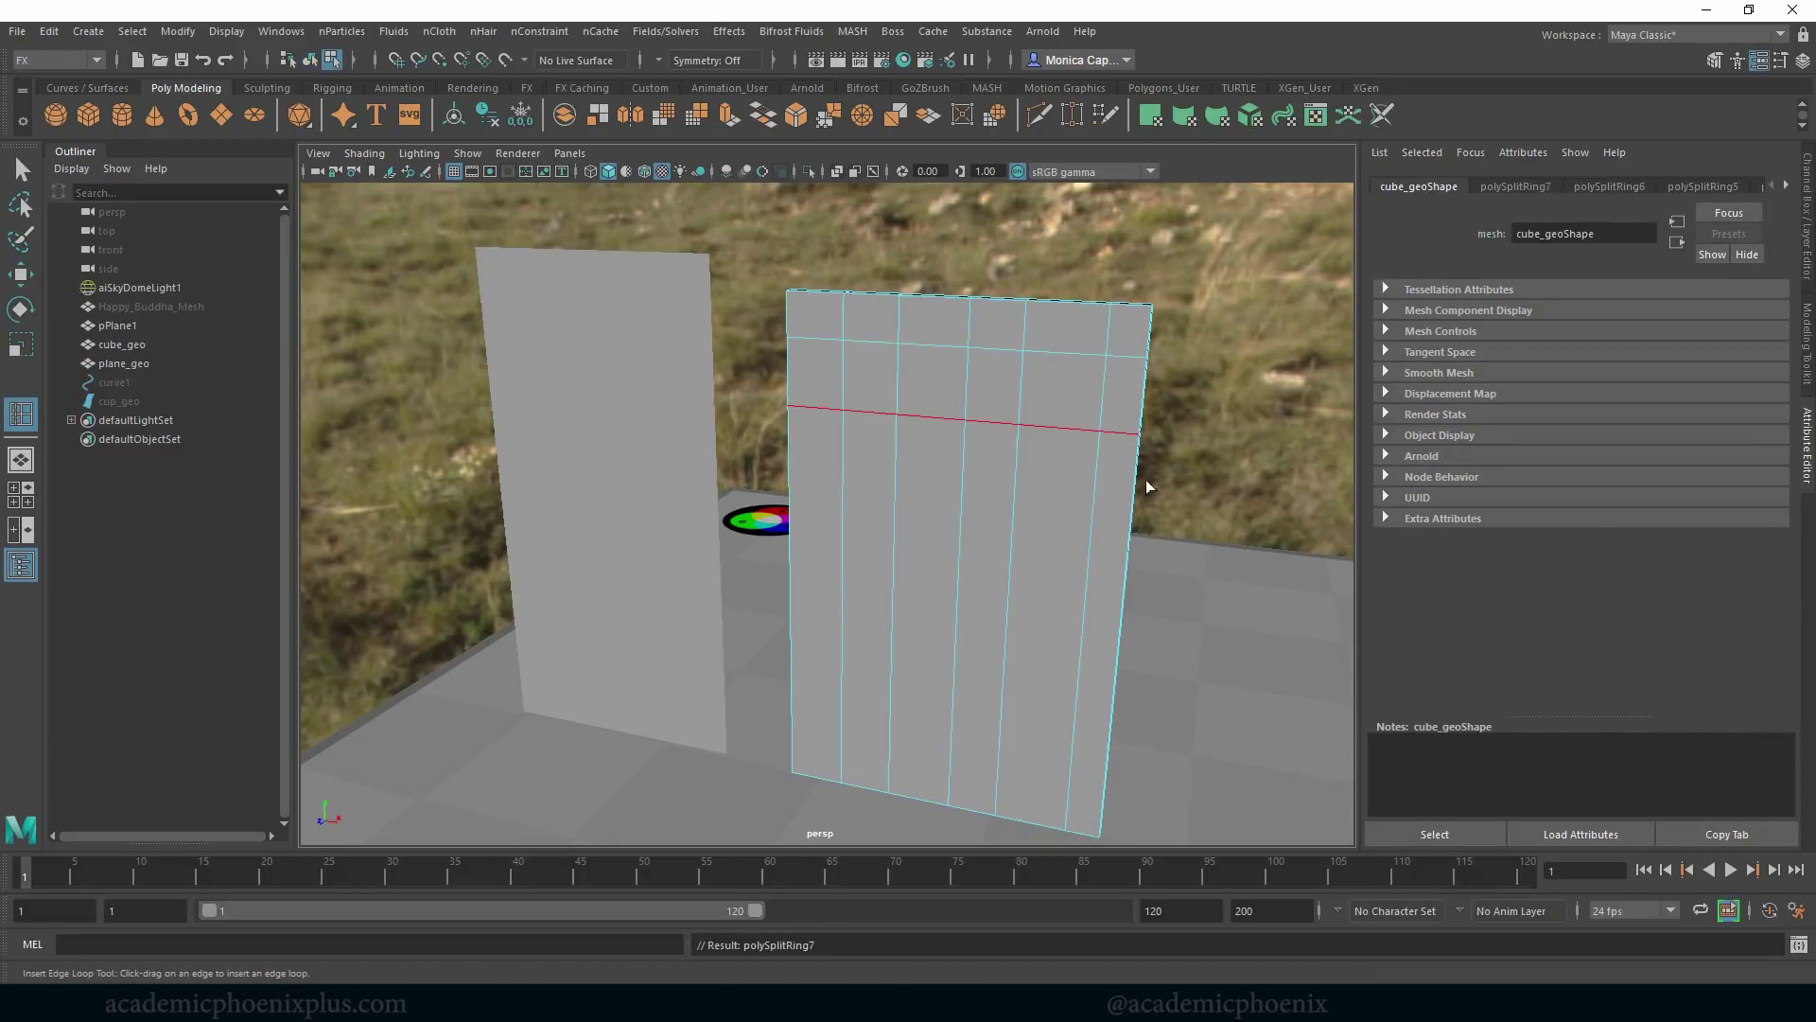
left_click(1124, 577)
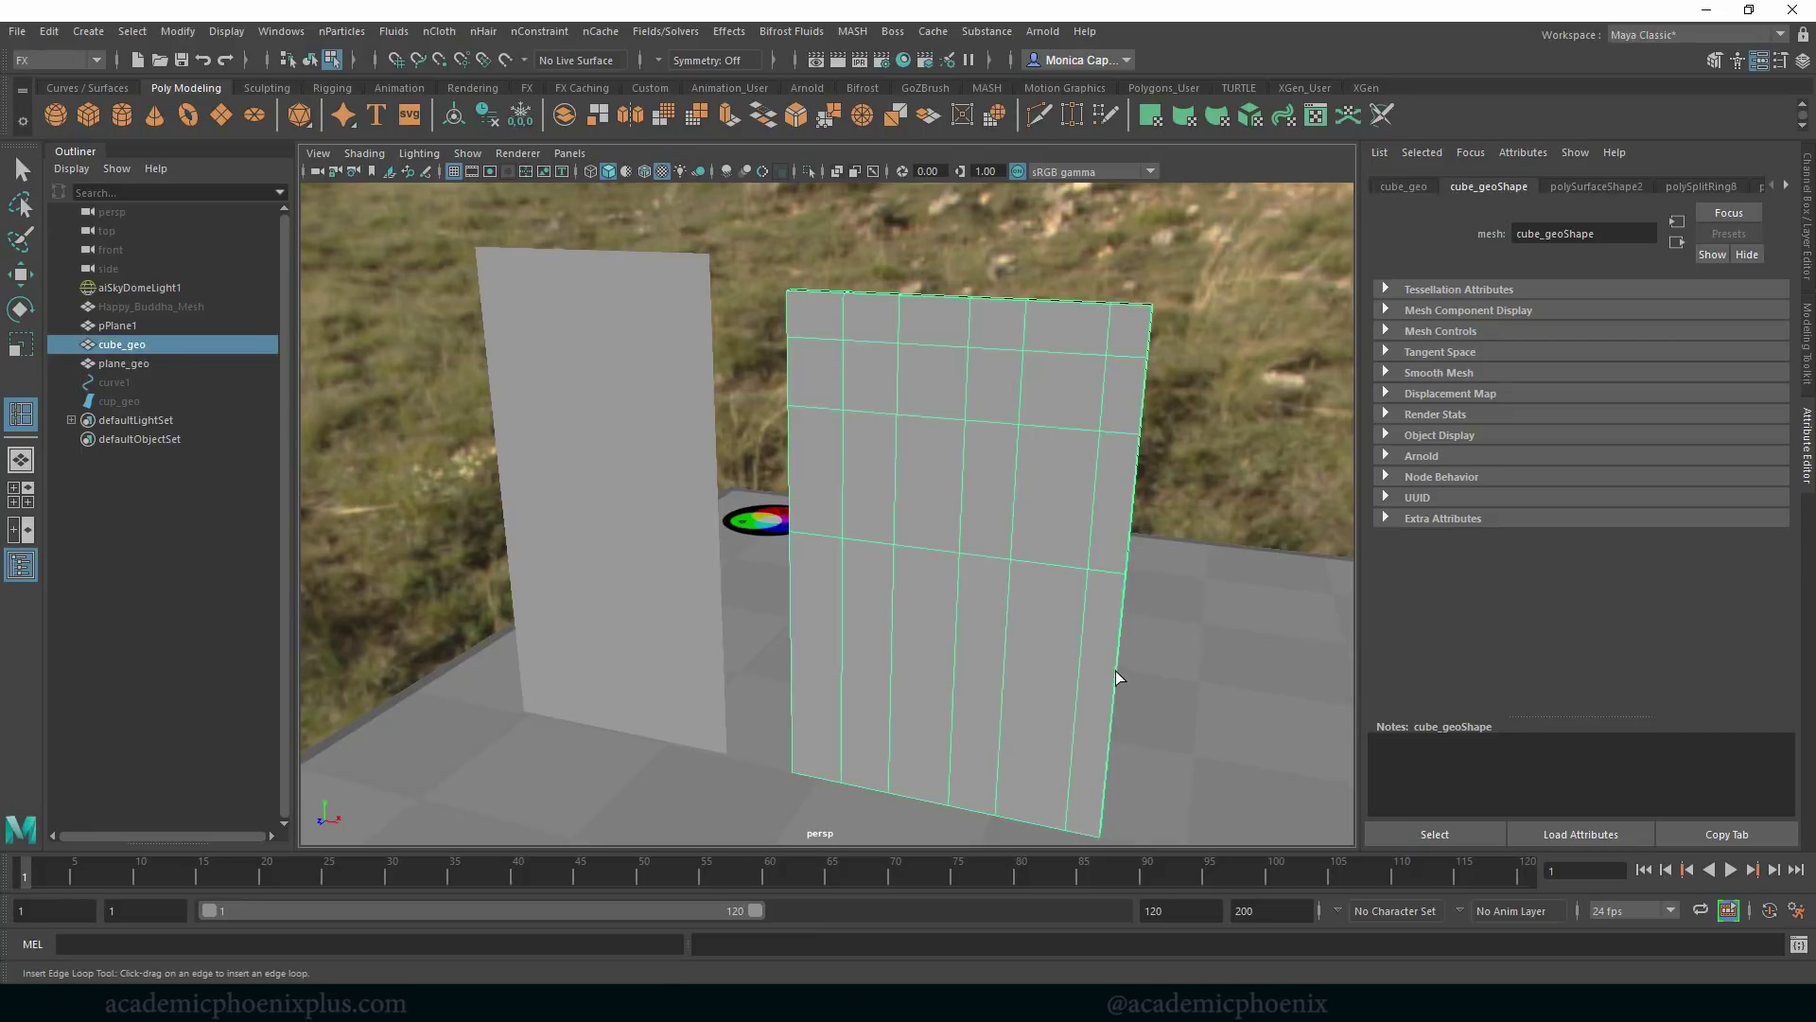
left_click_drag(1116, 678, 1105, 718)
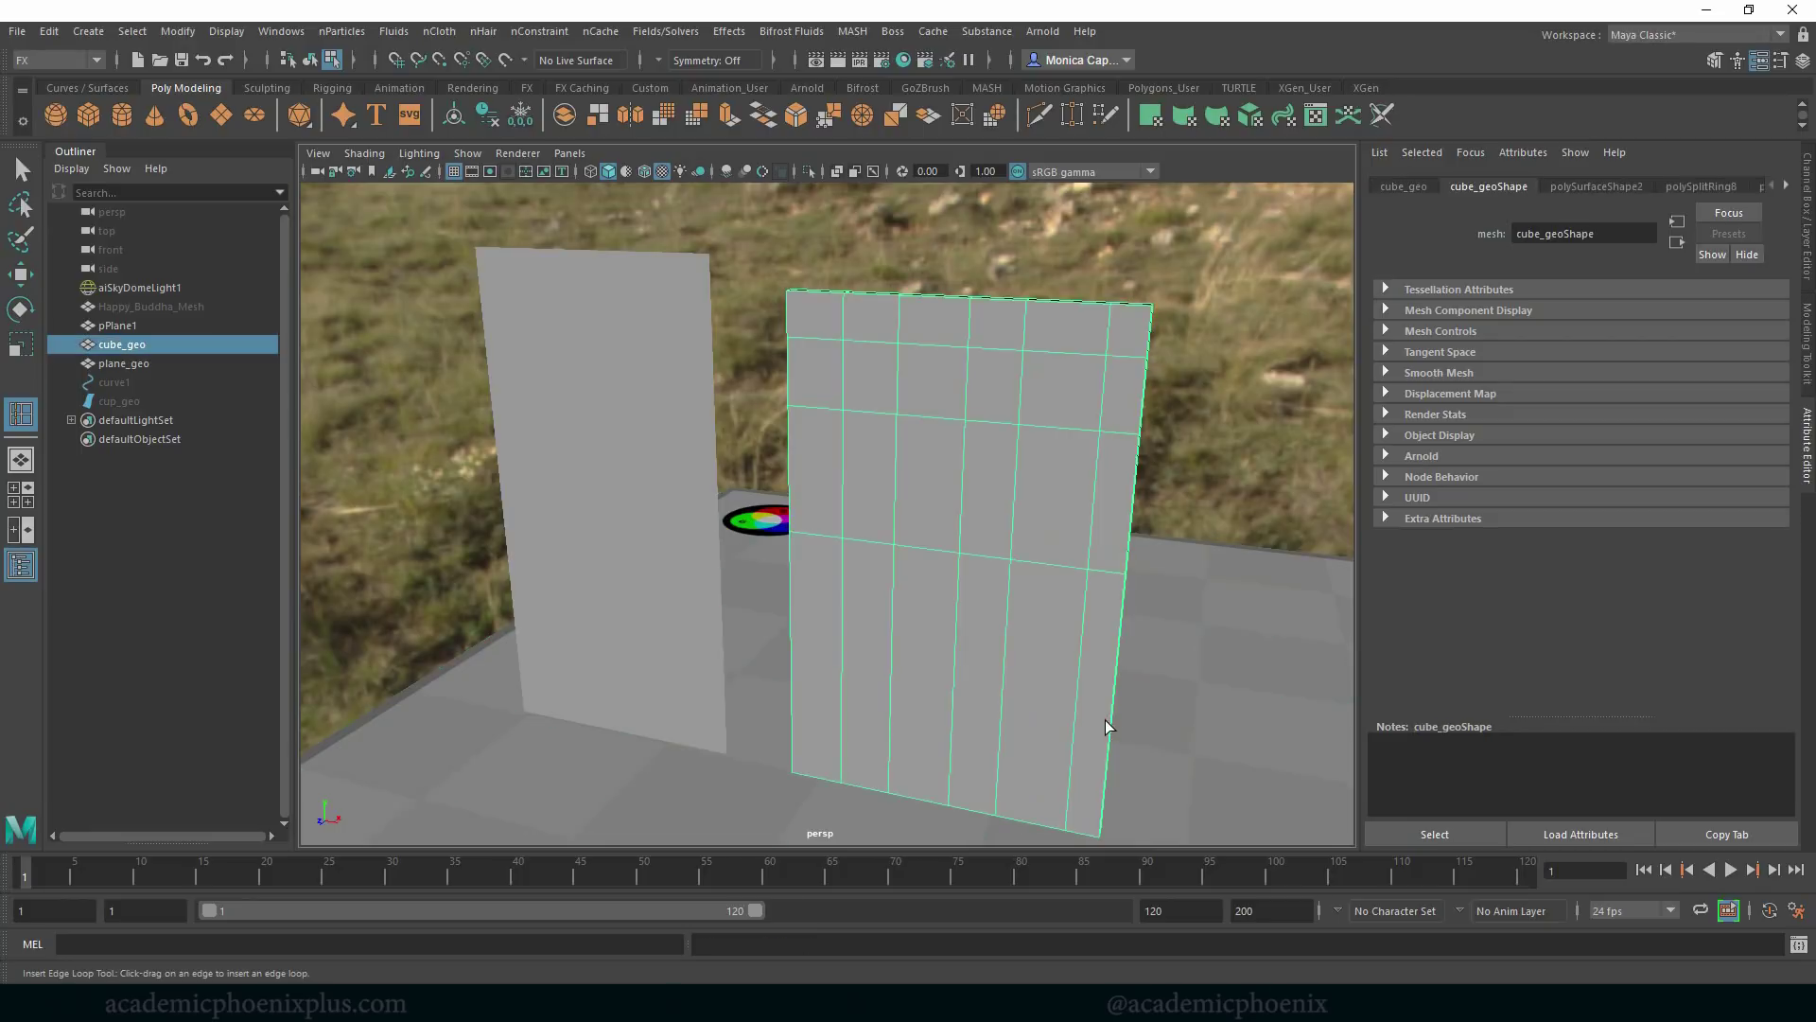
left_click(1119, 662)
left_click(1104, 802)
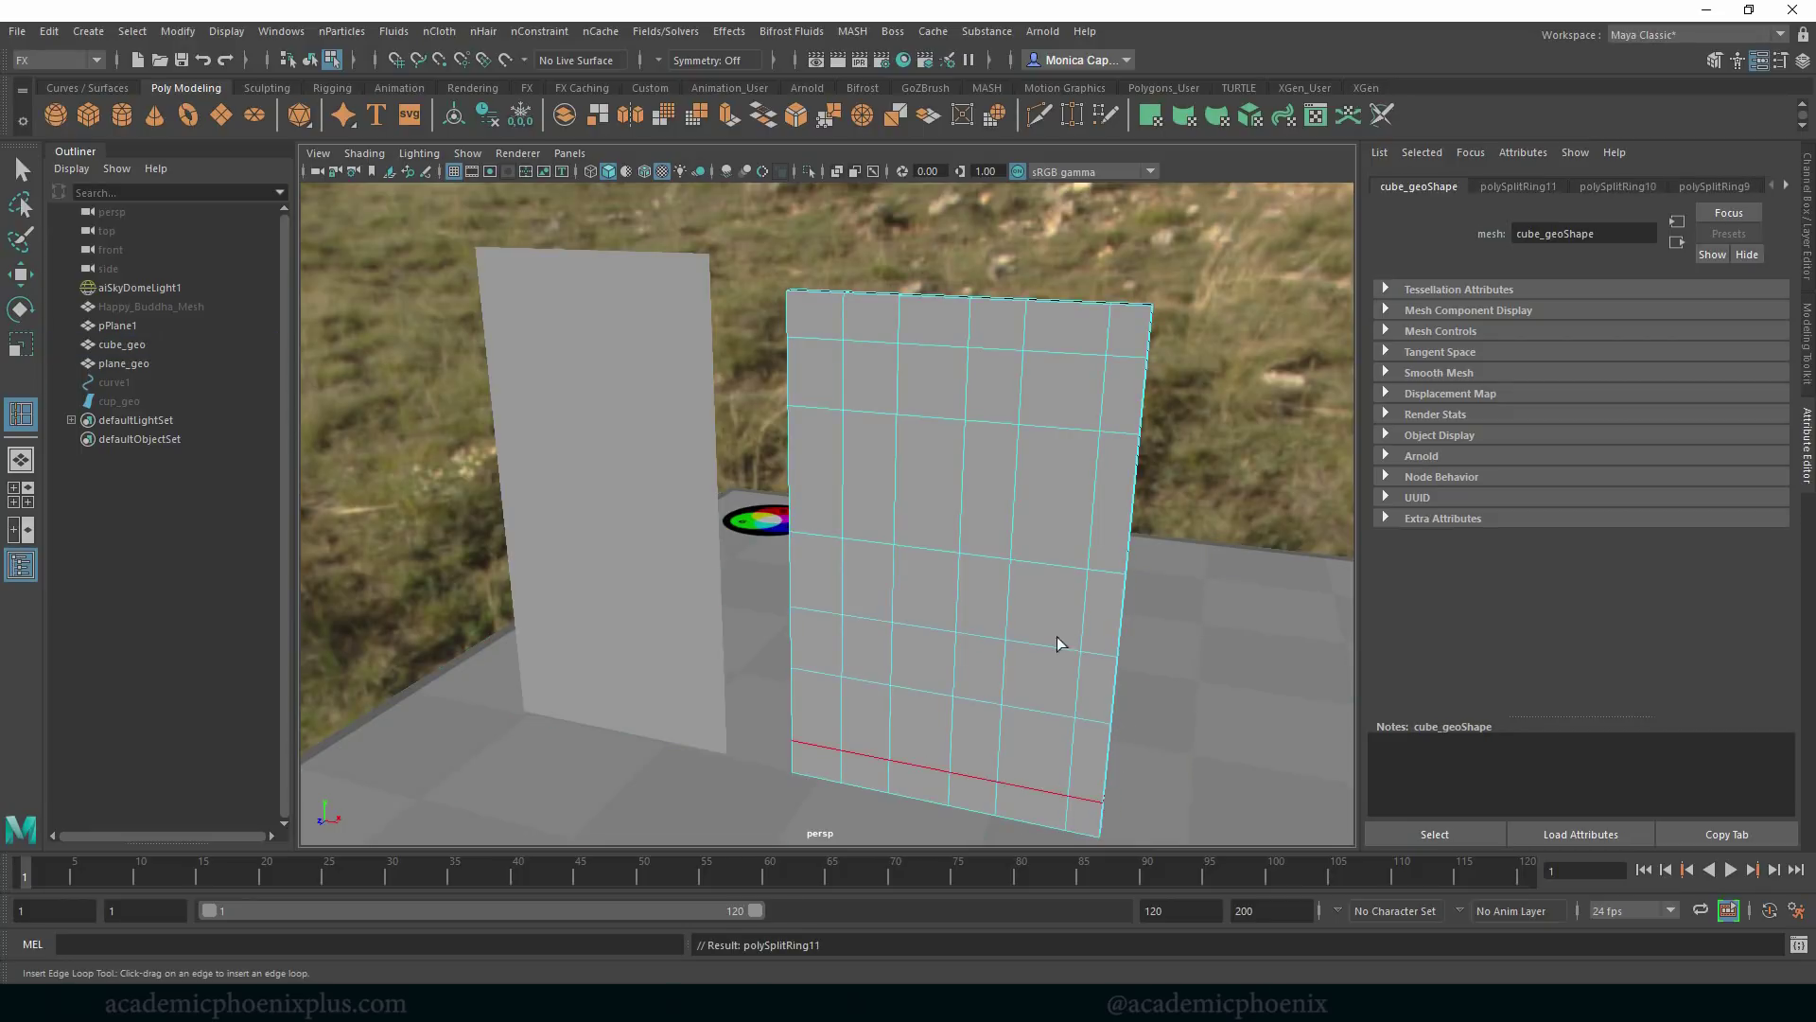
left_click(1134, 509)
key("q")
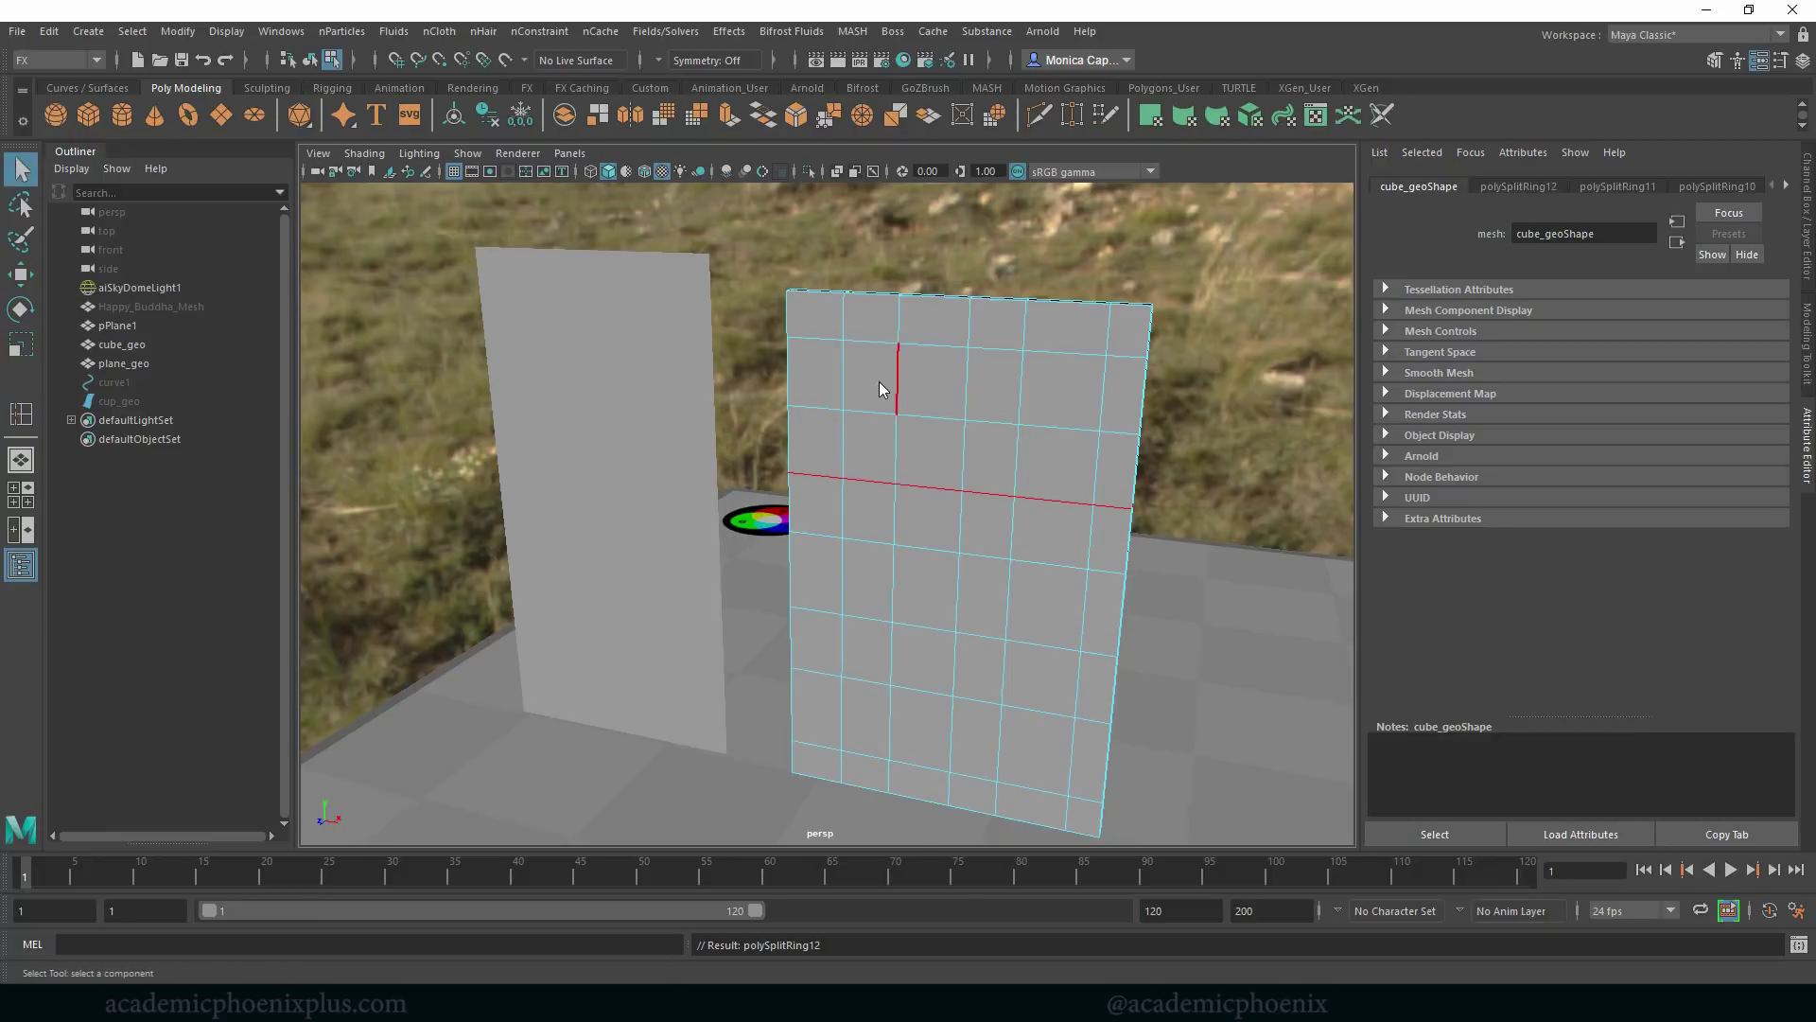
key("F8")
mouse_move(916, 384)
right_mouse_down()
mouse_move(819, 416)
mouse_move(916, 386)
right_mouse_up()
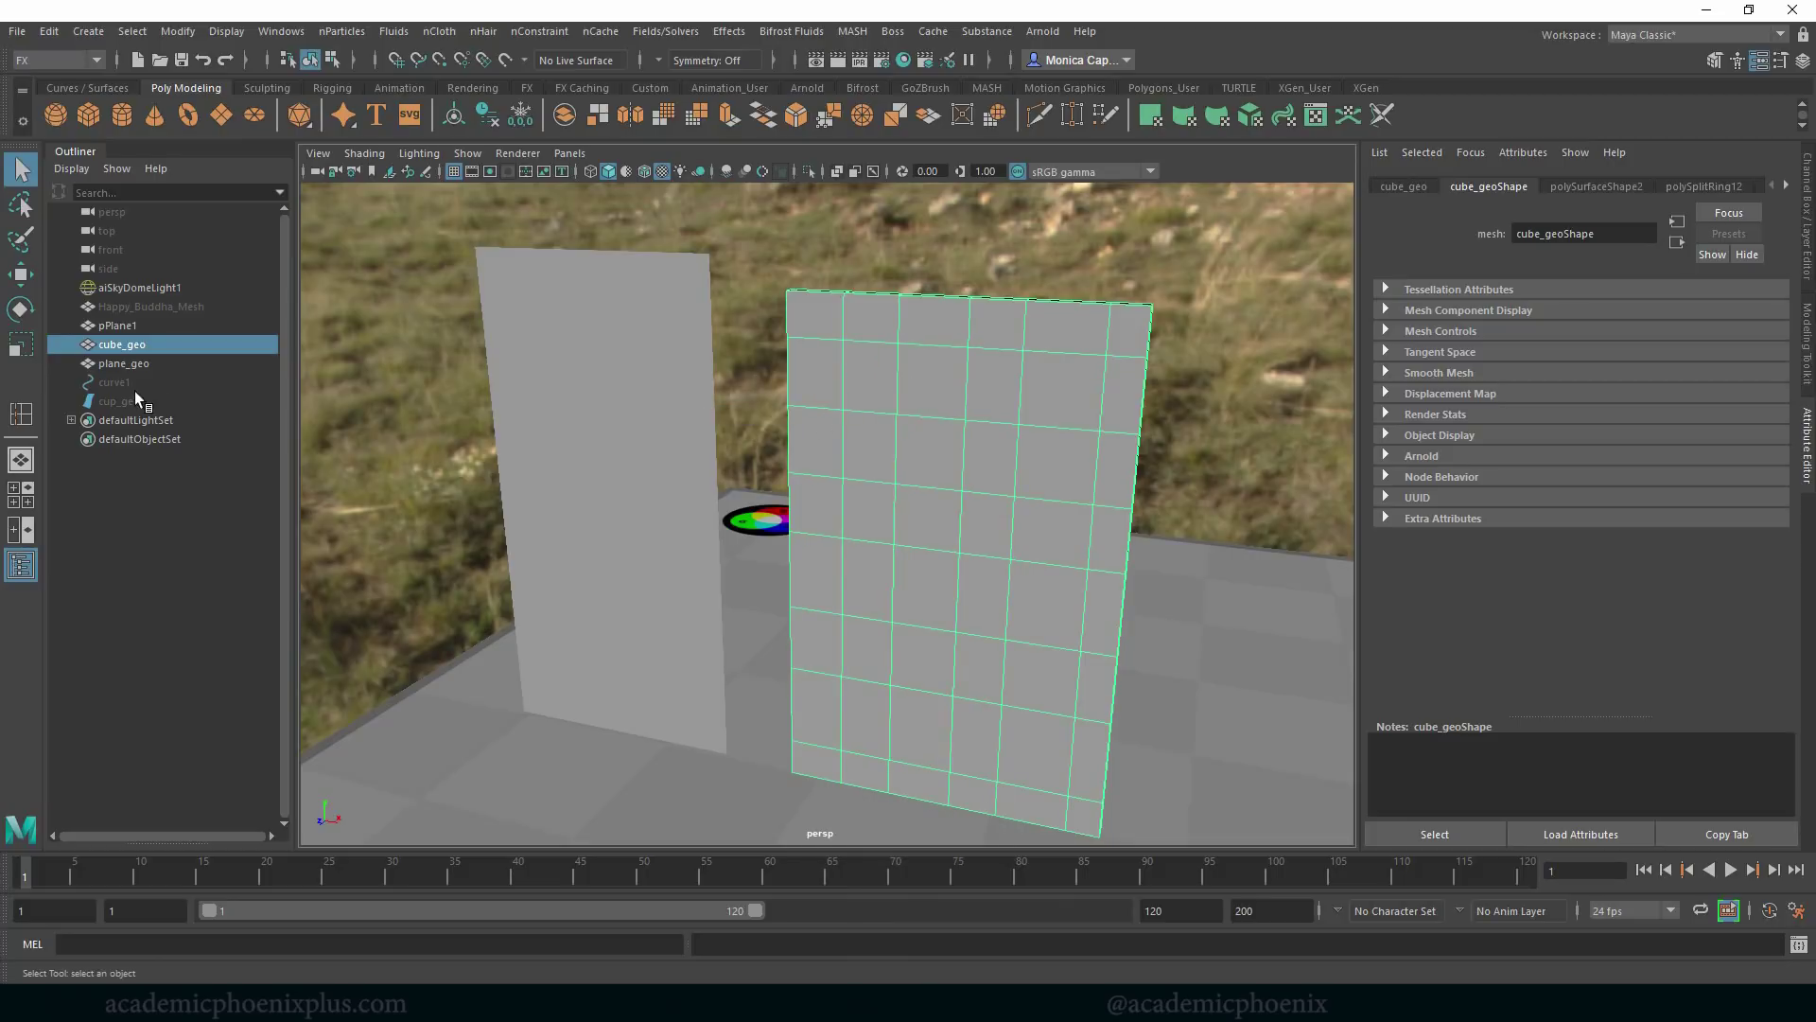
Delete the history of cube_geo and freeze its transformations.
left_click(486, 113)
left_click(521, 113)
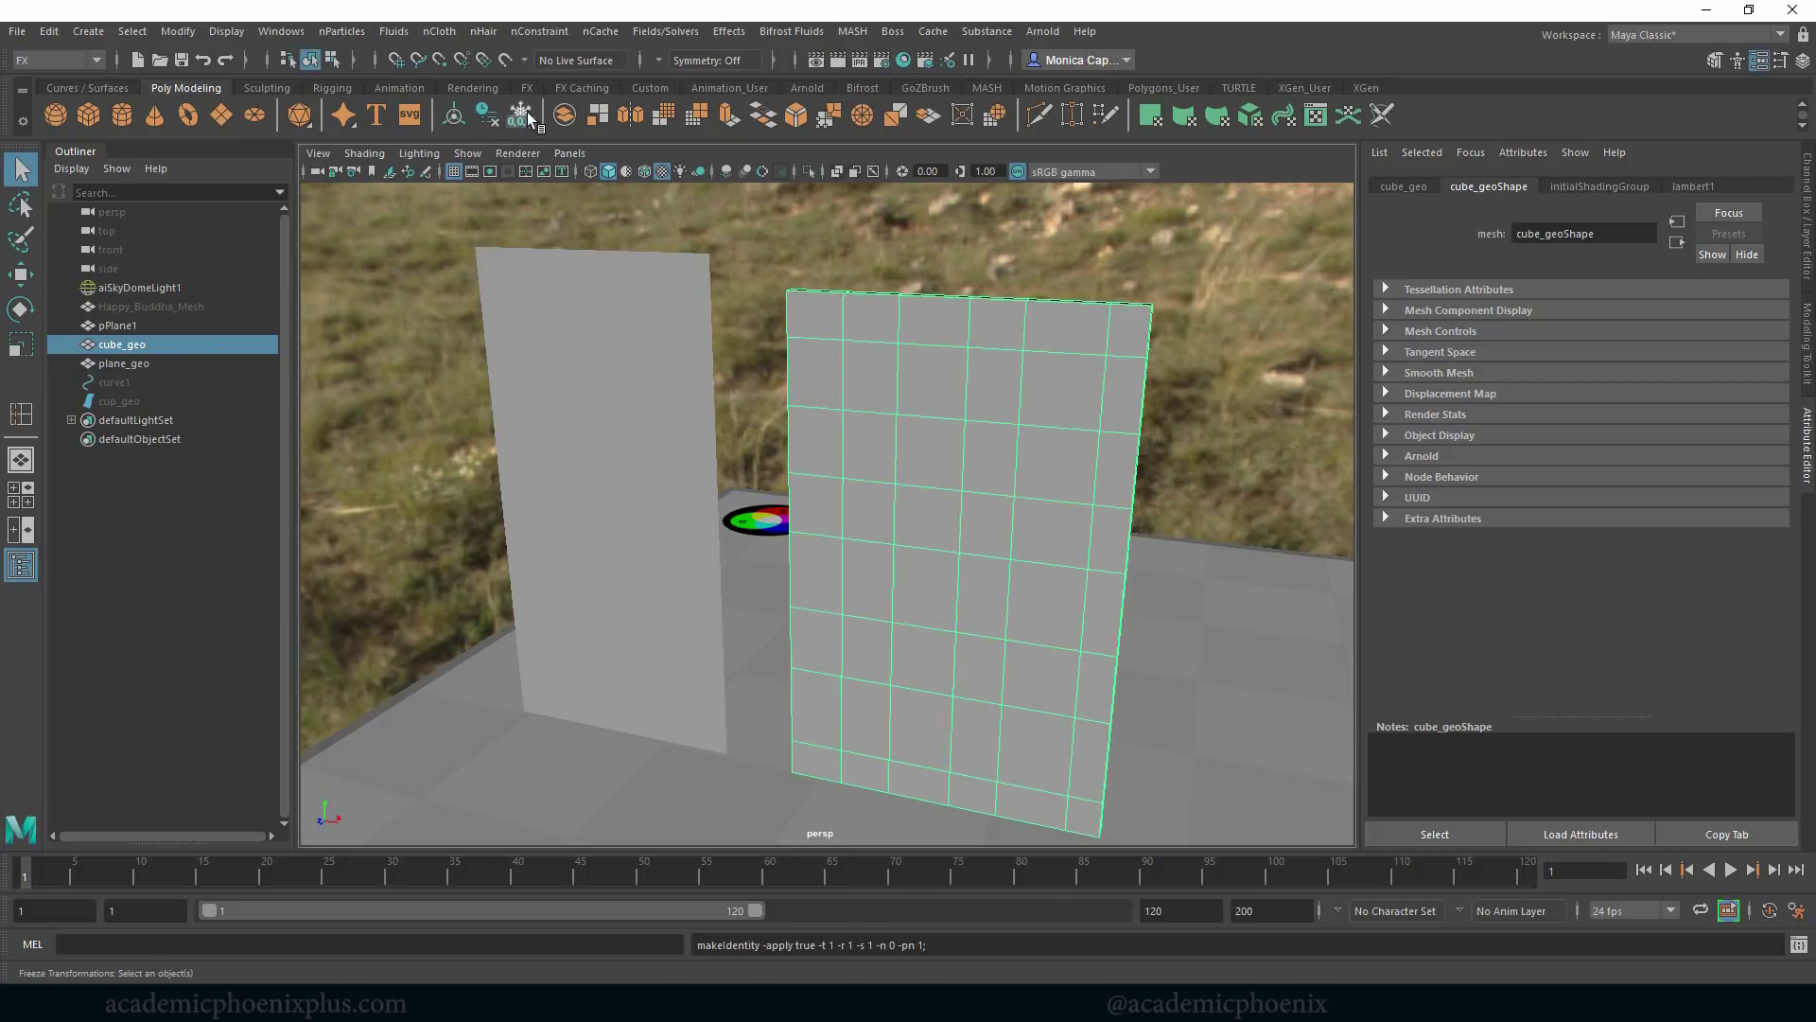
Create a surface shatter of cube_geo with 5 shards, extrusion 0, Triangulate surface on and Original surface set to Nothing.
left_click(729, 32)
left_click(897, 225)
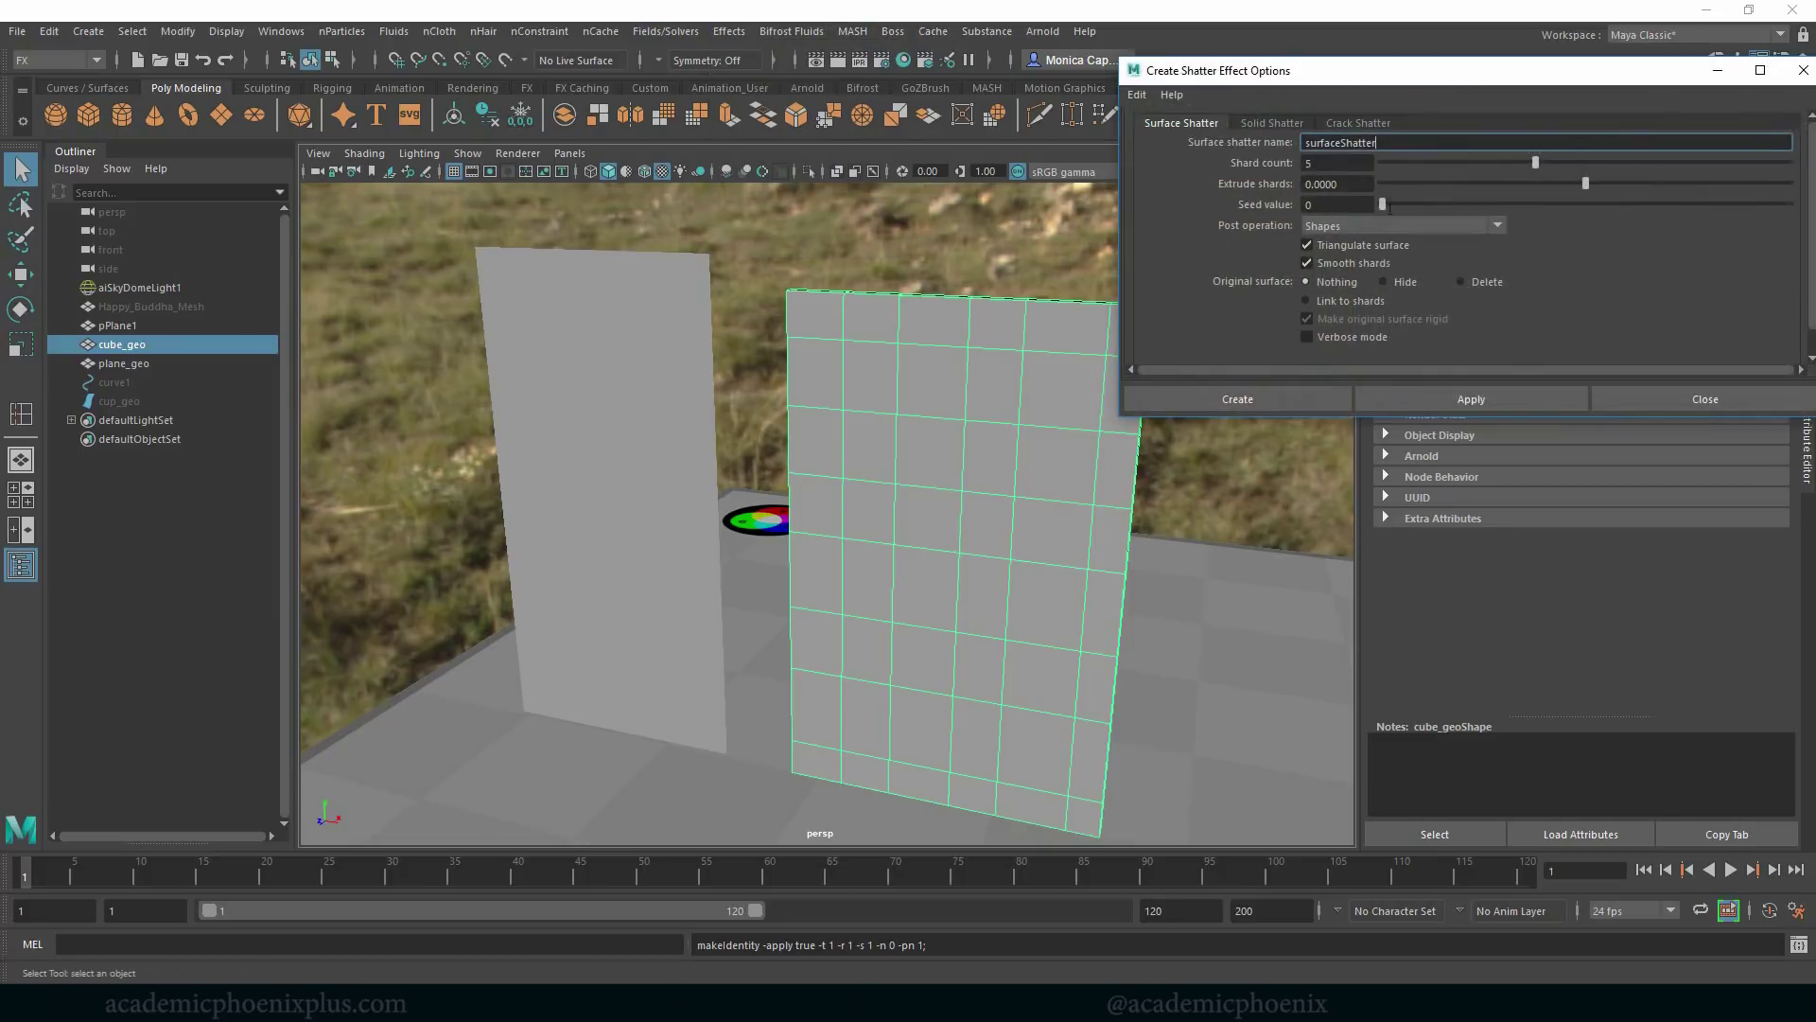
left_click(1245, 398)
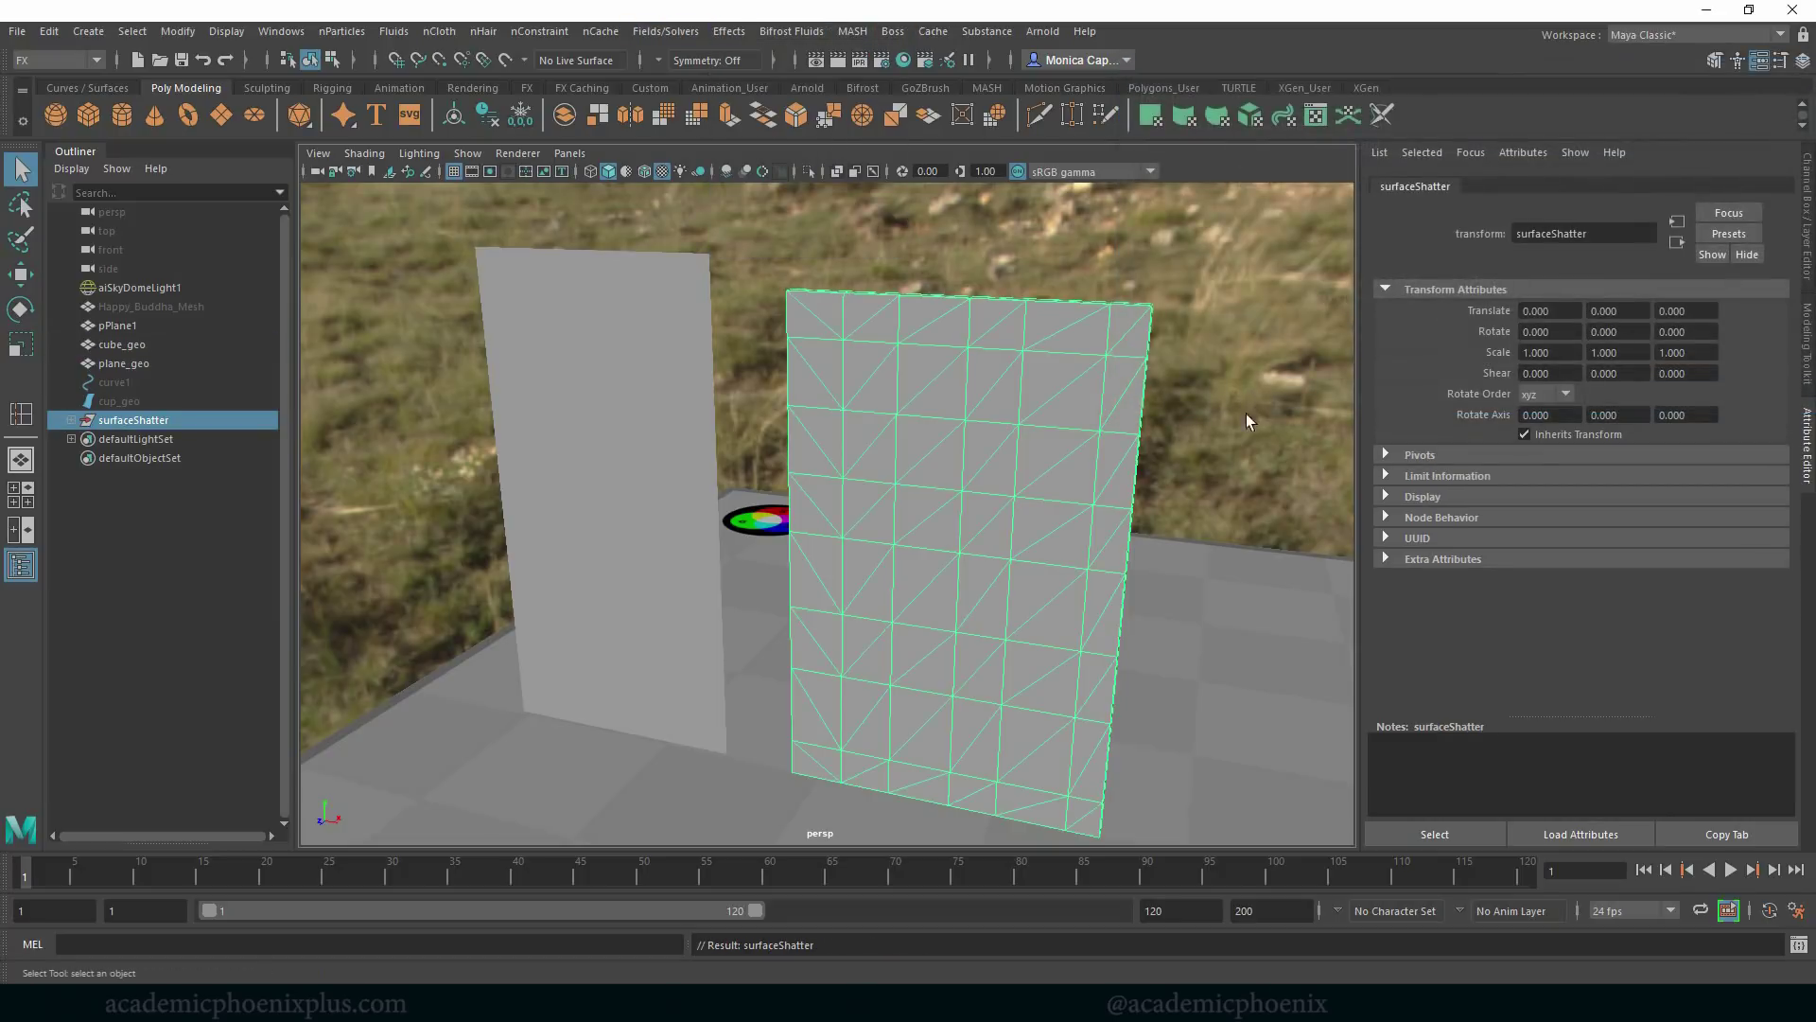
Move one shard of the shattered cube away from the rest and hide the original cube_geo.
left_click(914, 398)
key("w")
left_click_drag(937, 443, 1015, 407)
left_click(980, 428)
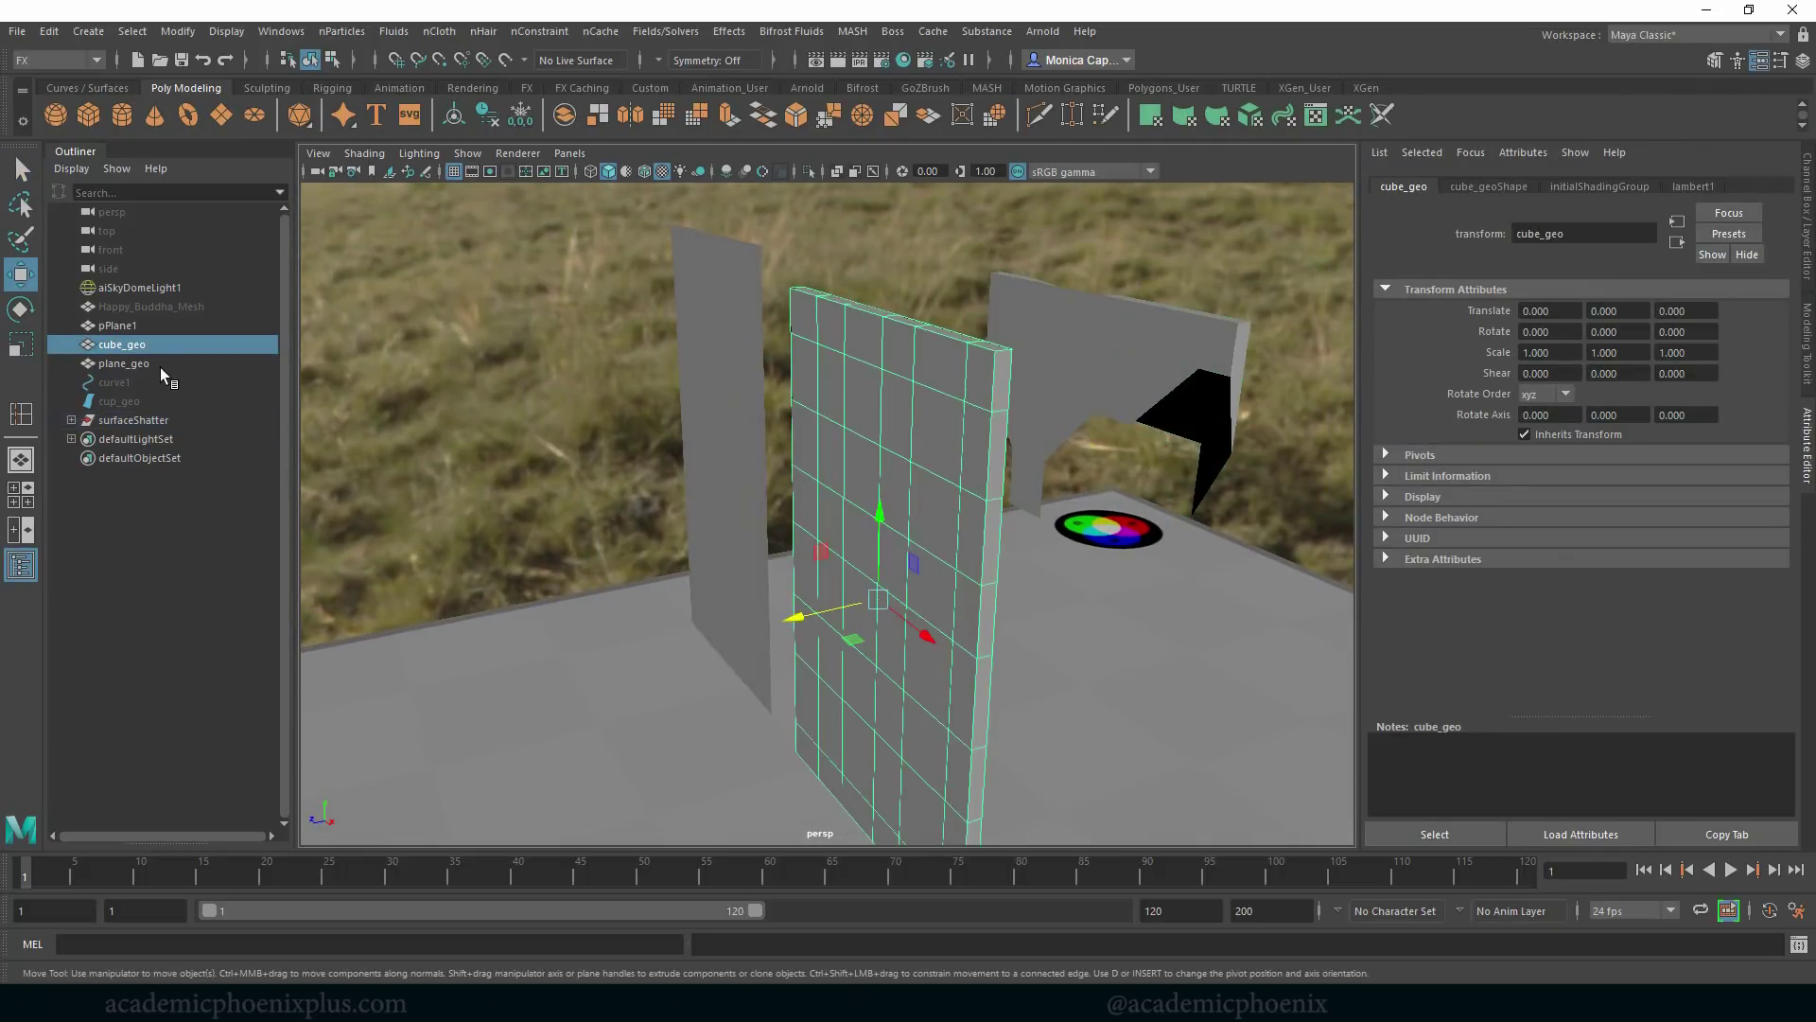
key("ctrl+h")
Move shard2 by about -2.46 and shard4 by about -0.23 along Z to inspect the cube's shattered pieces.
left_click(928, 631)
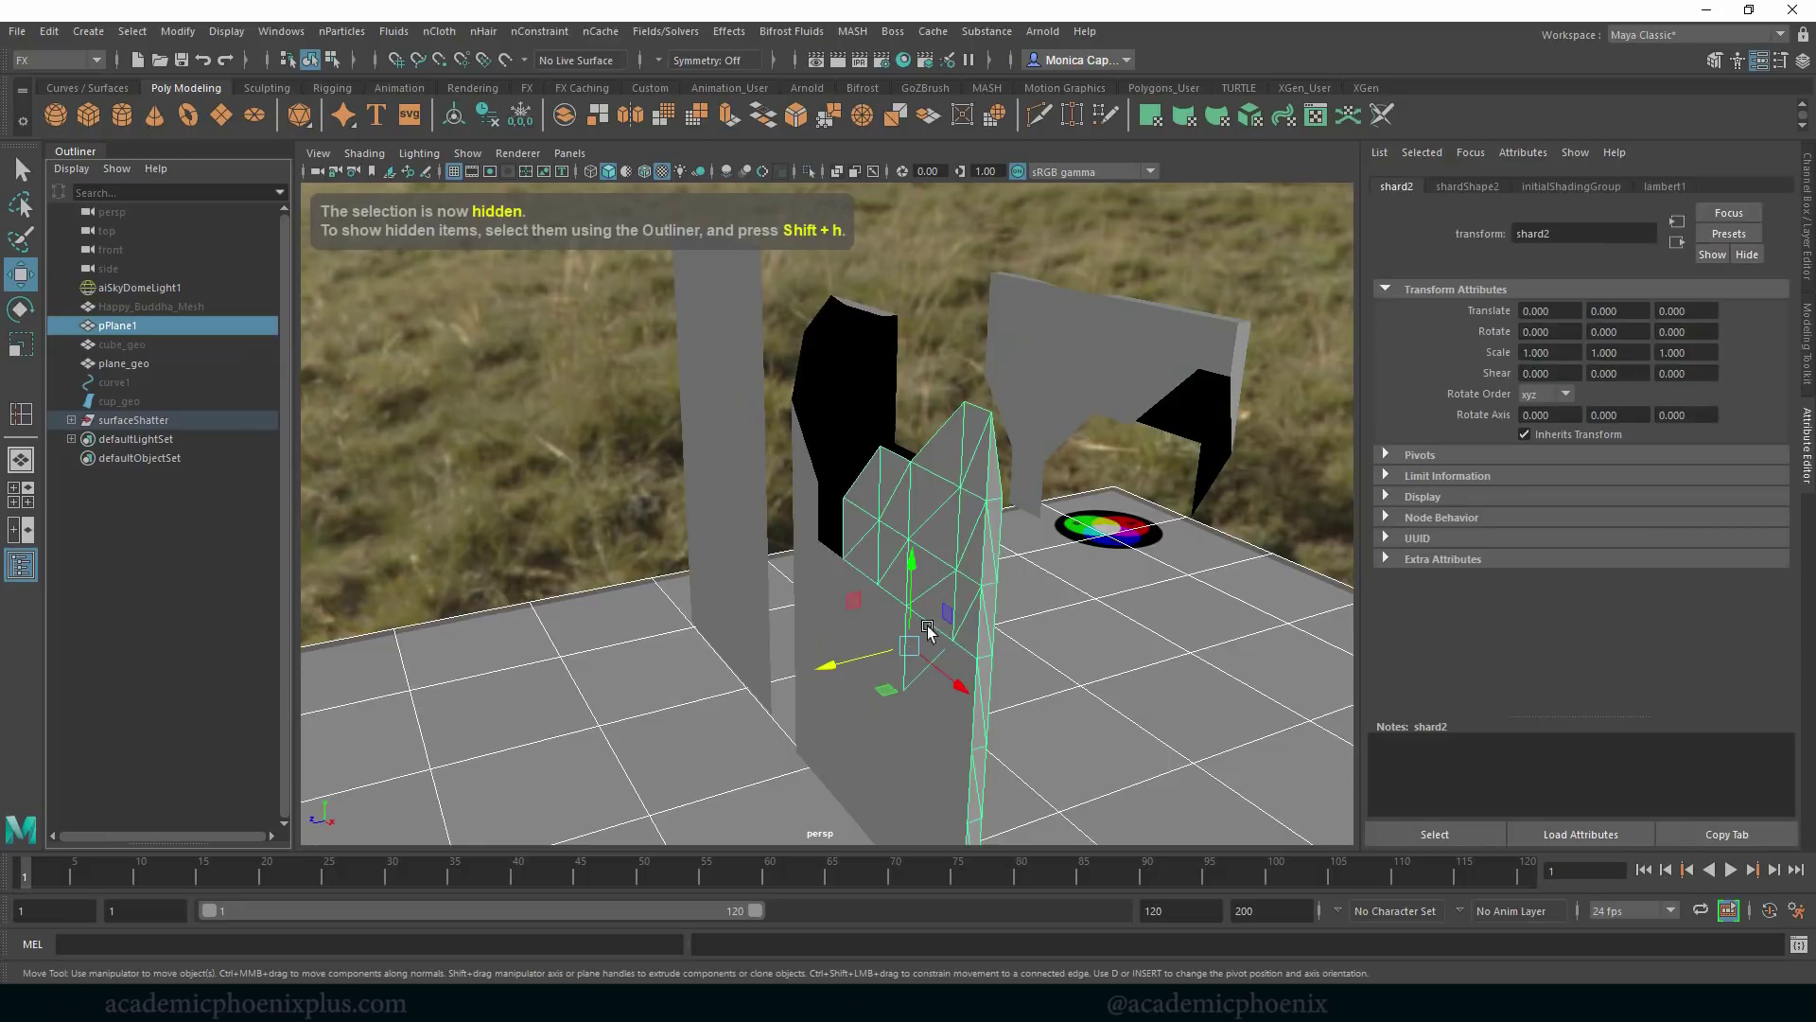
left_click_drag(993, 617, 1164, 588)
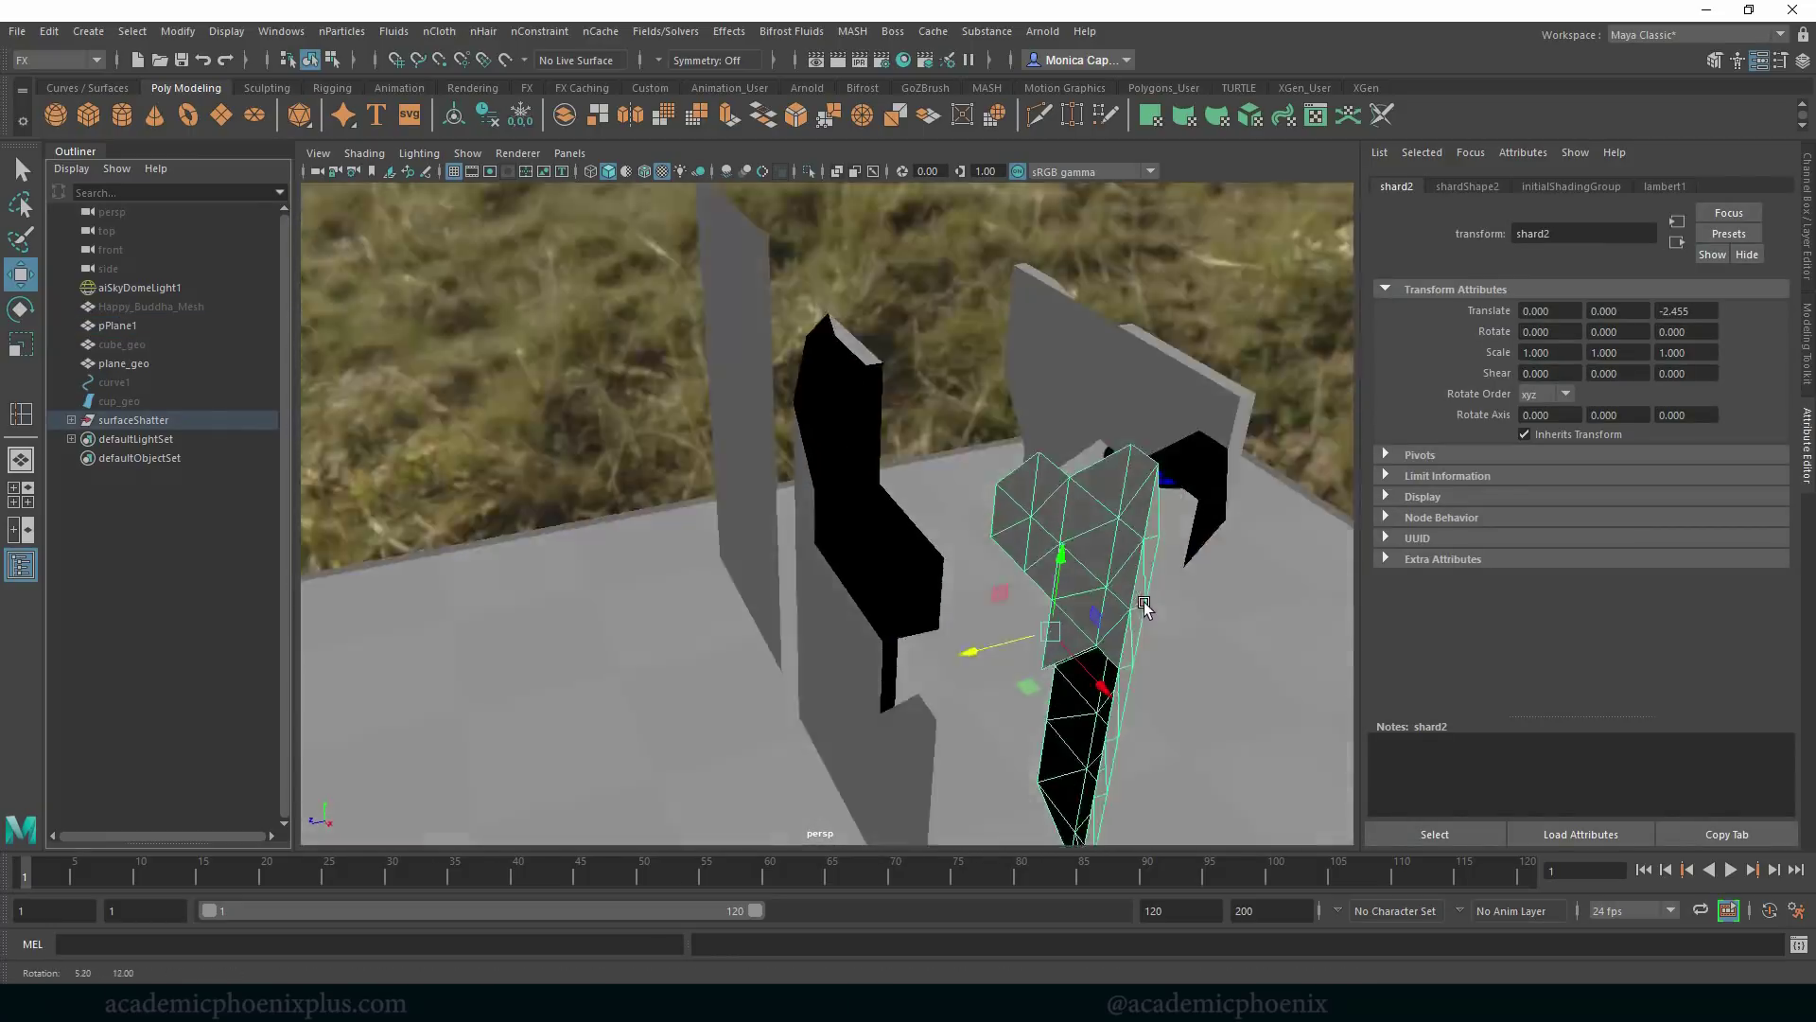
left_click_drag(1145, 608, 1182, 587, "alt")
left_click(956, 536)
left_click_drag(933, 627, 1113, 695, "alt")
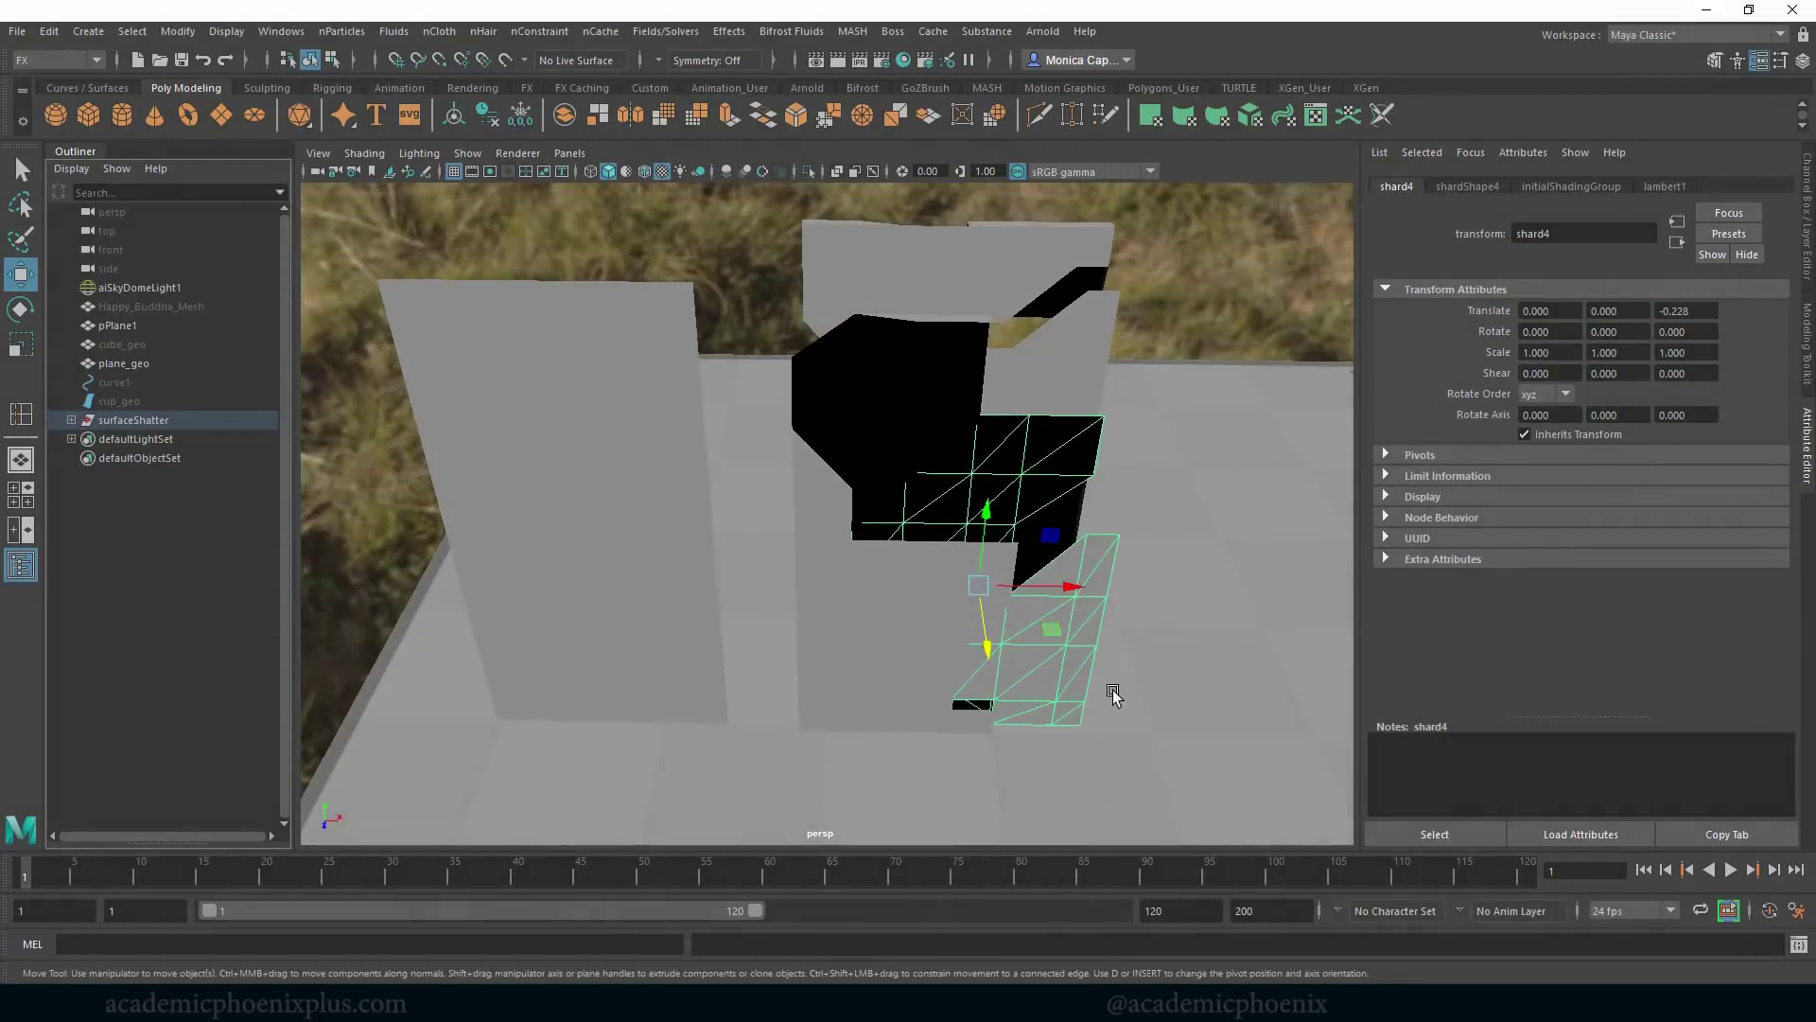
Undo the shard moves, the hiding and surface shatter of cube_geo, and its transformation freeze and history deletion.
key("ctrl+z")
key("ctrl+z")
key("ctrl+z")
key("ctrl+z")
key("ctrl+z")
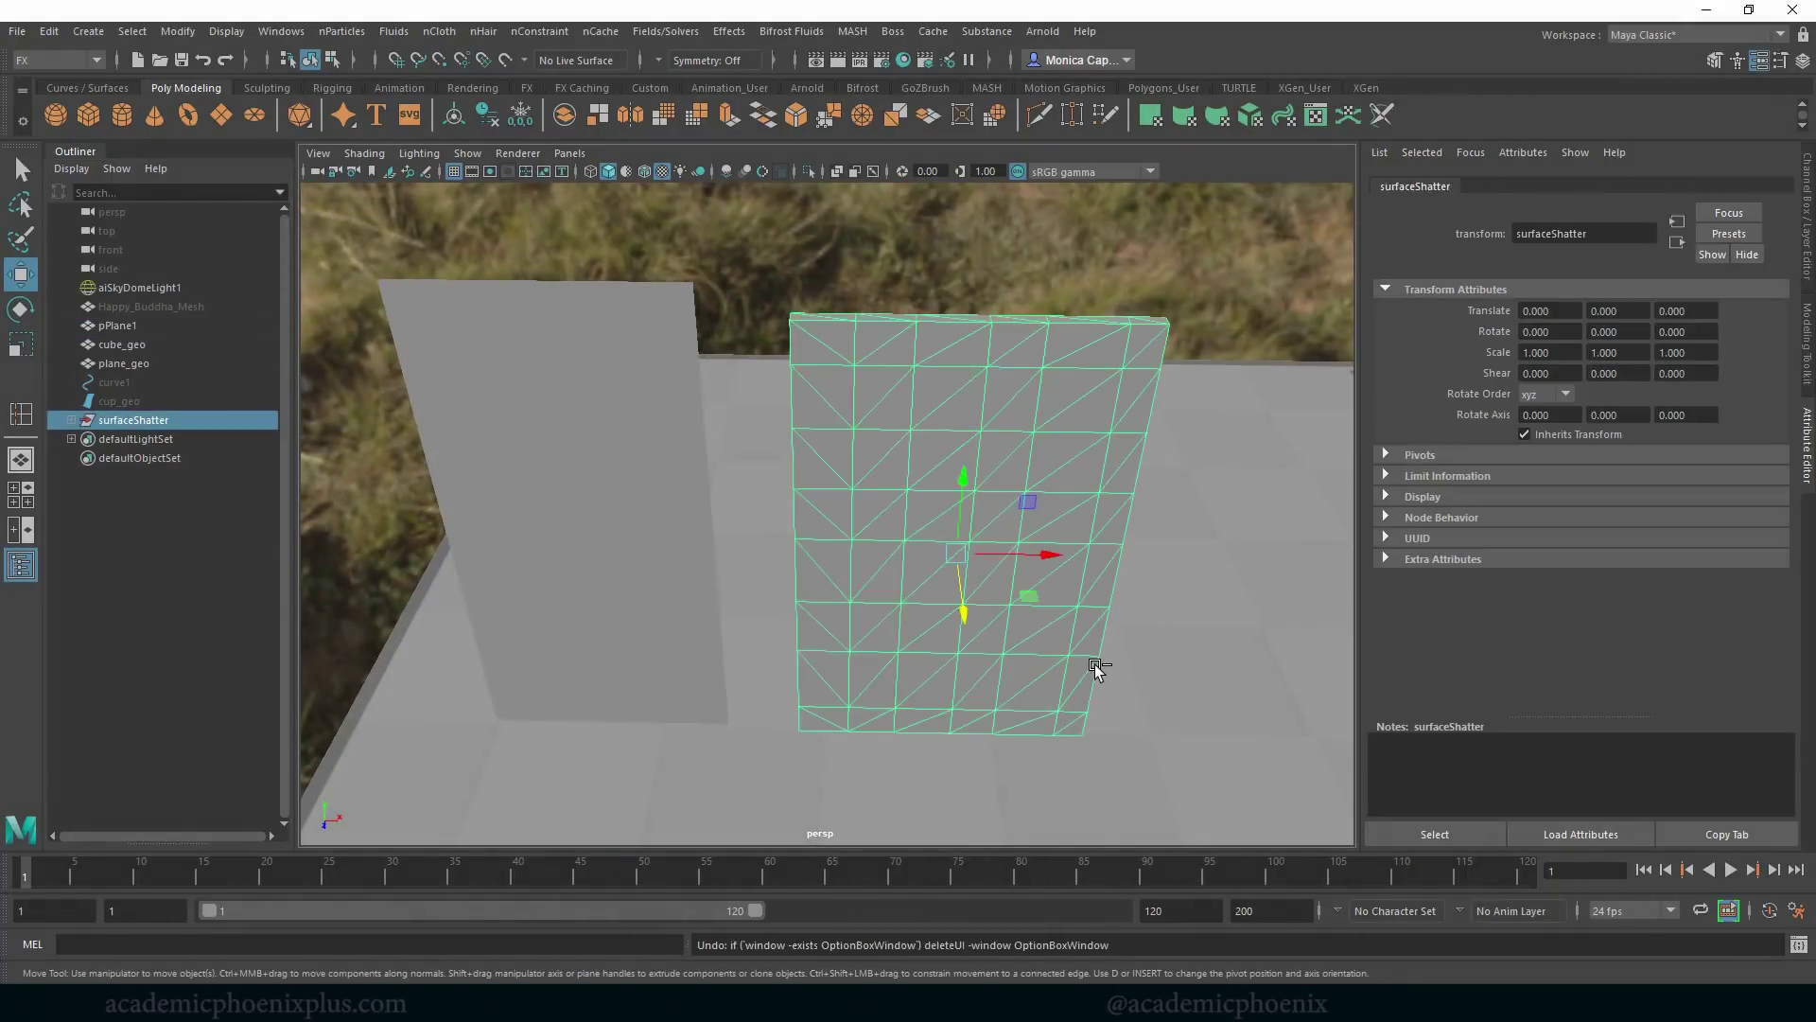
key("ctrl+z")
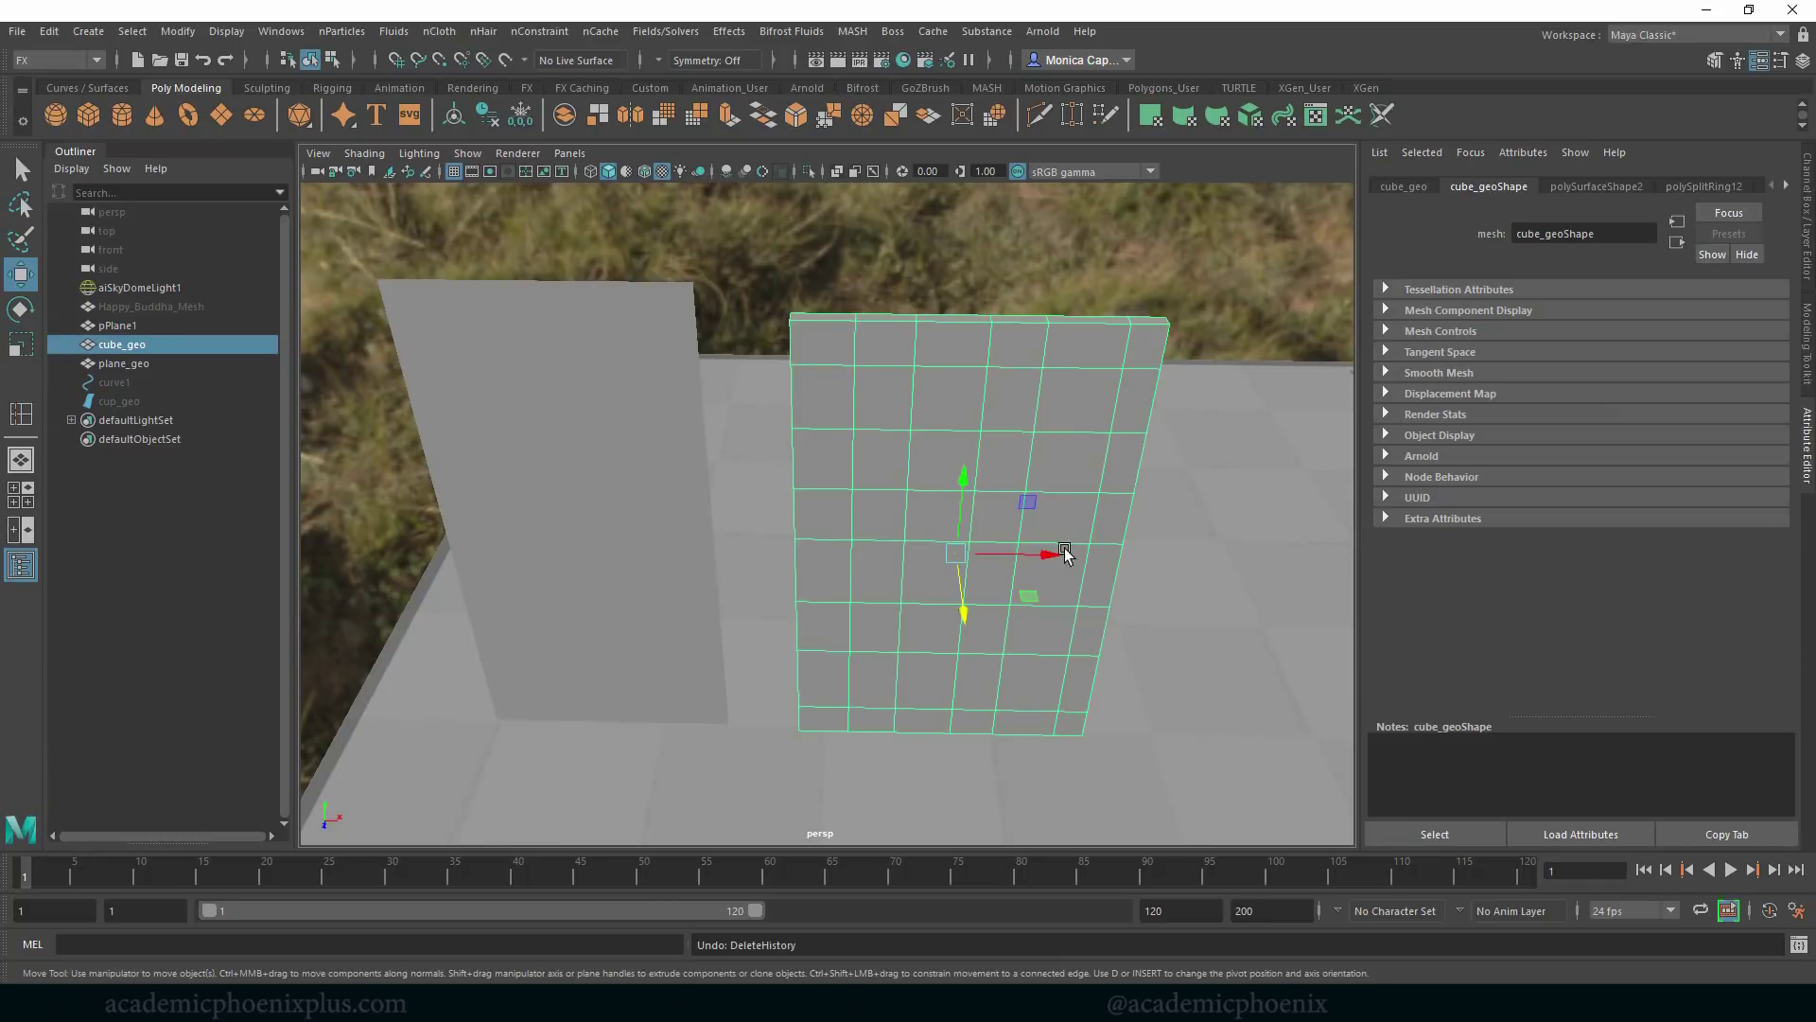
Try to create a solid shatter of cube_geo with 5 shards, edge jagginess 0, Triangulate surface on and Original surface set to Nothing.
left_click(540, 33)
mouse_move(729, 31)
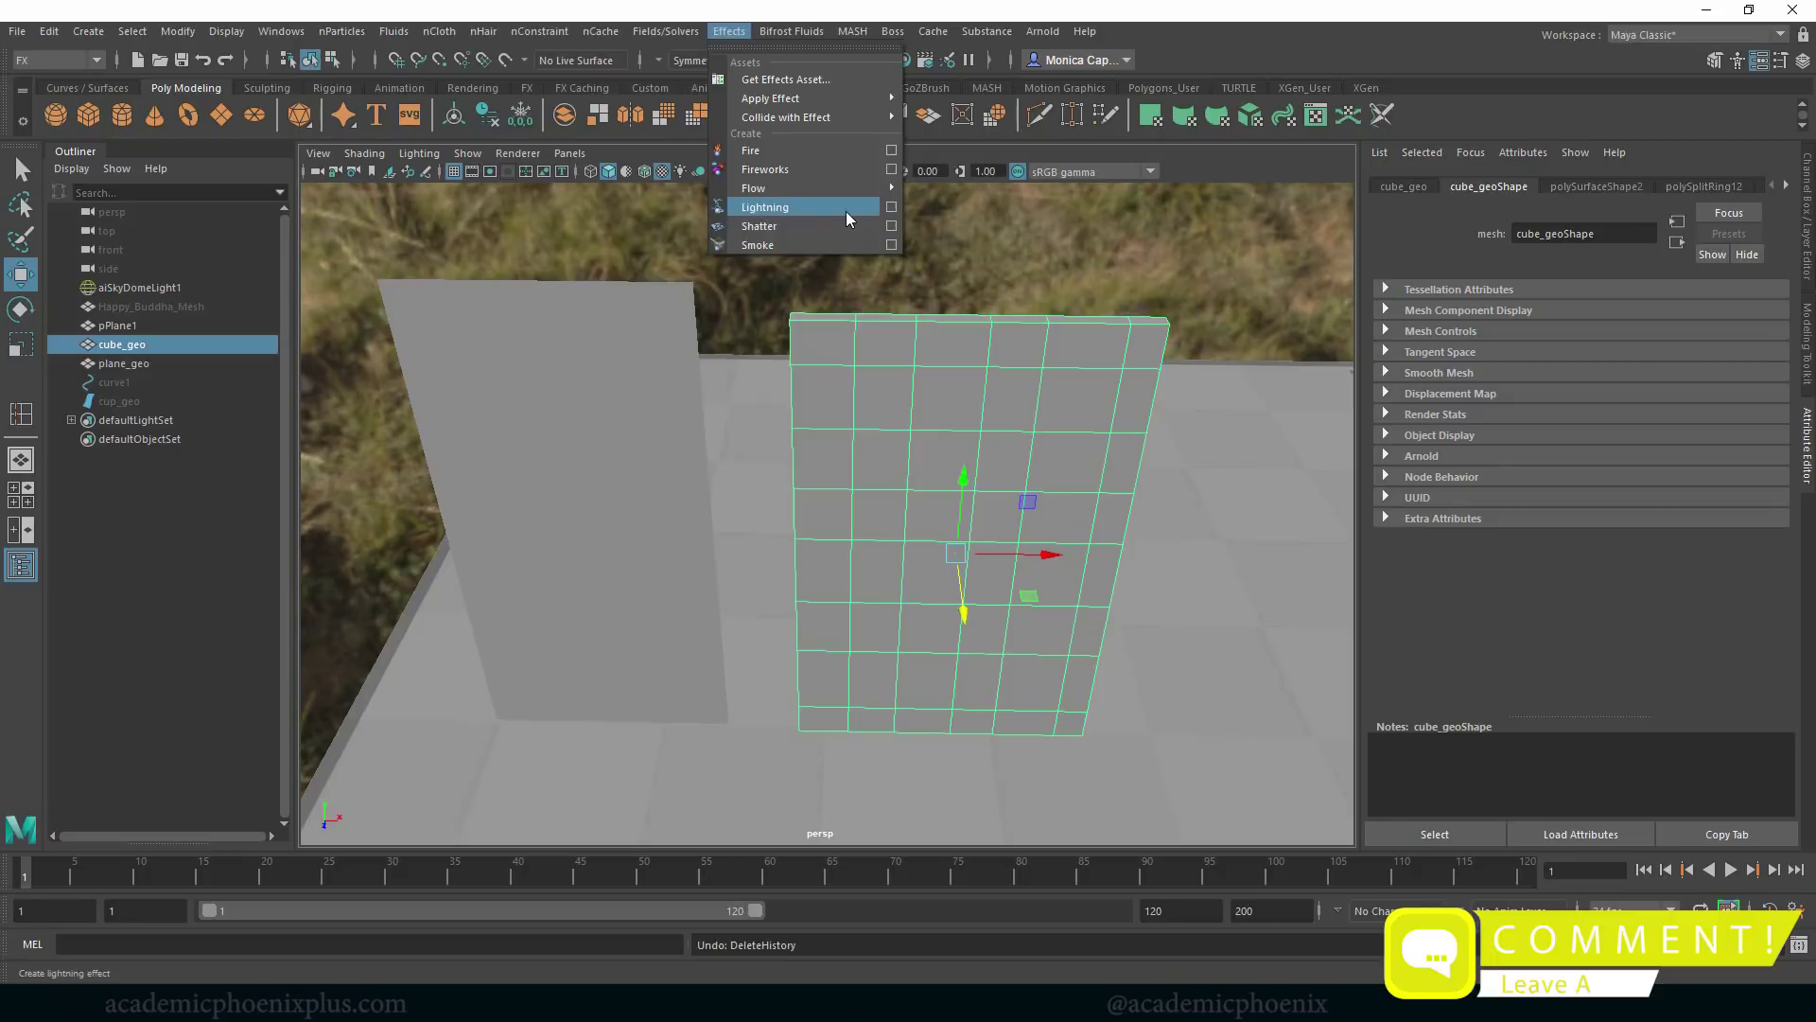
left_click(892, 226)
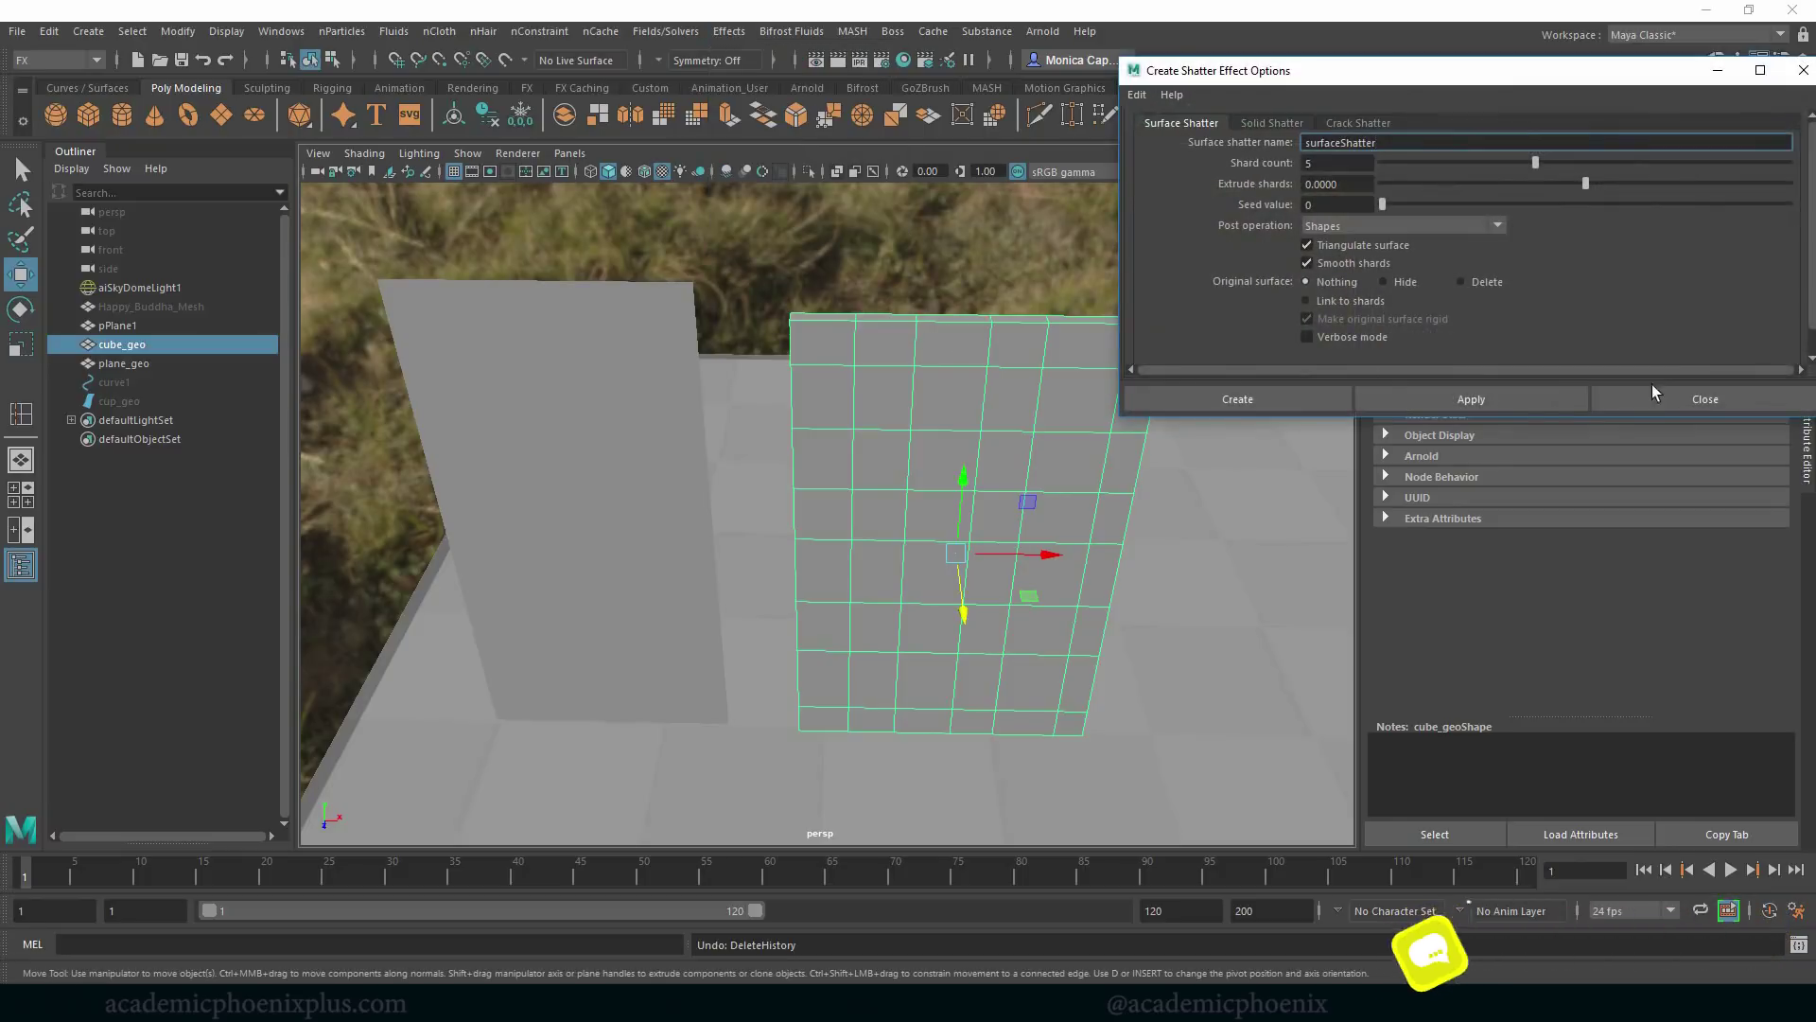
double_click(1324, 163)
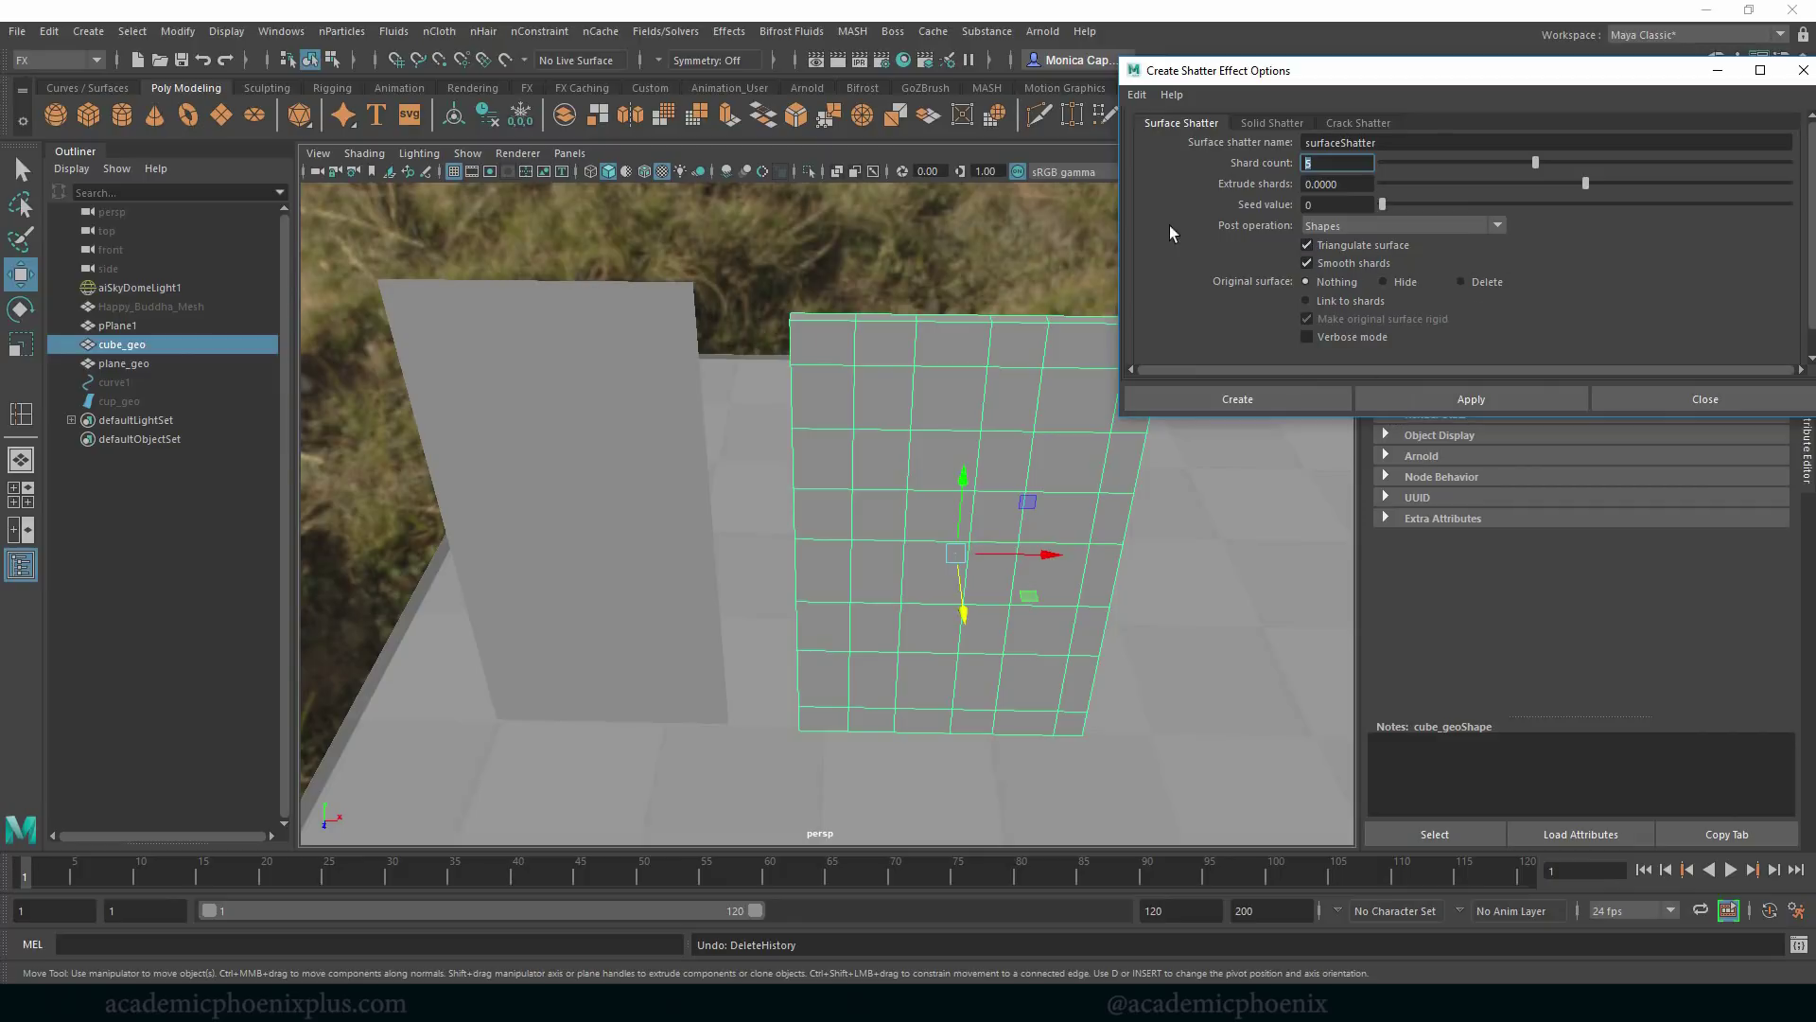
left_click(1279, 124)
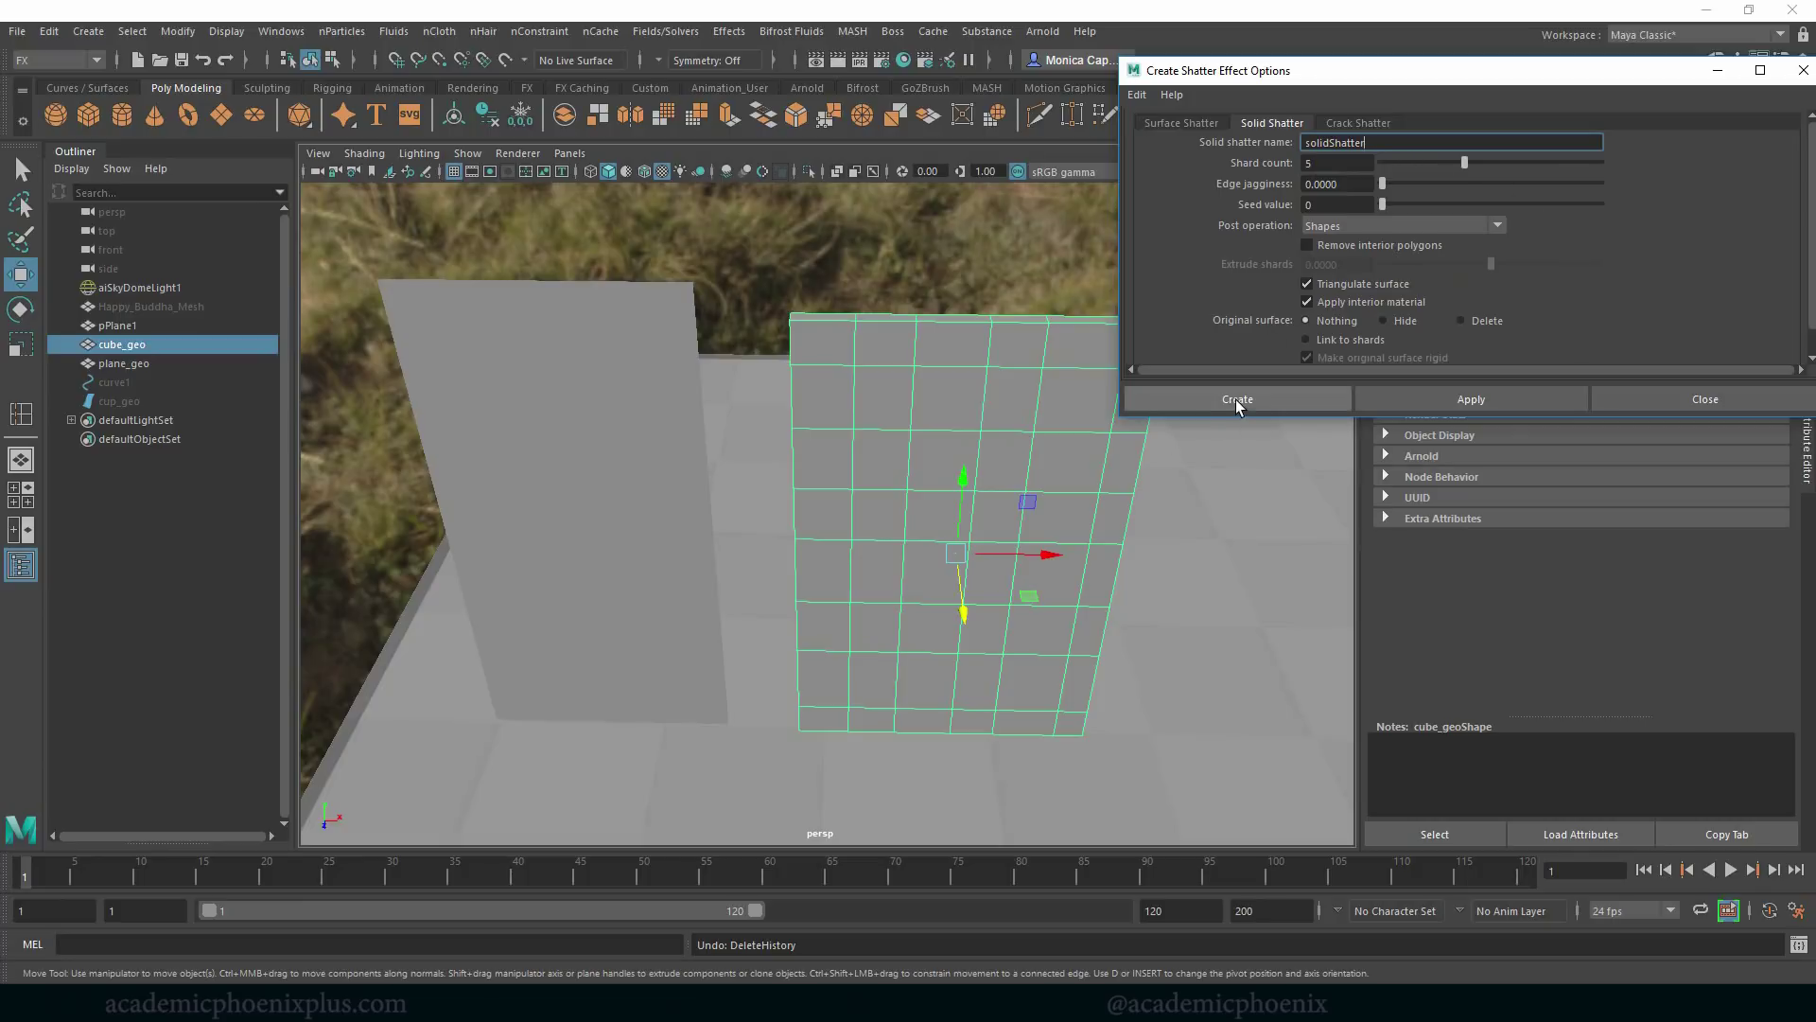
left_click(1309, 162)
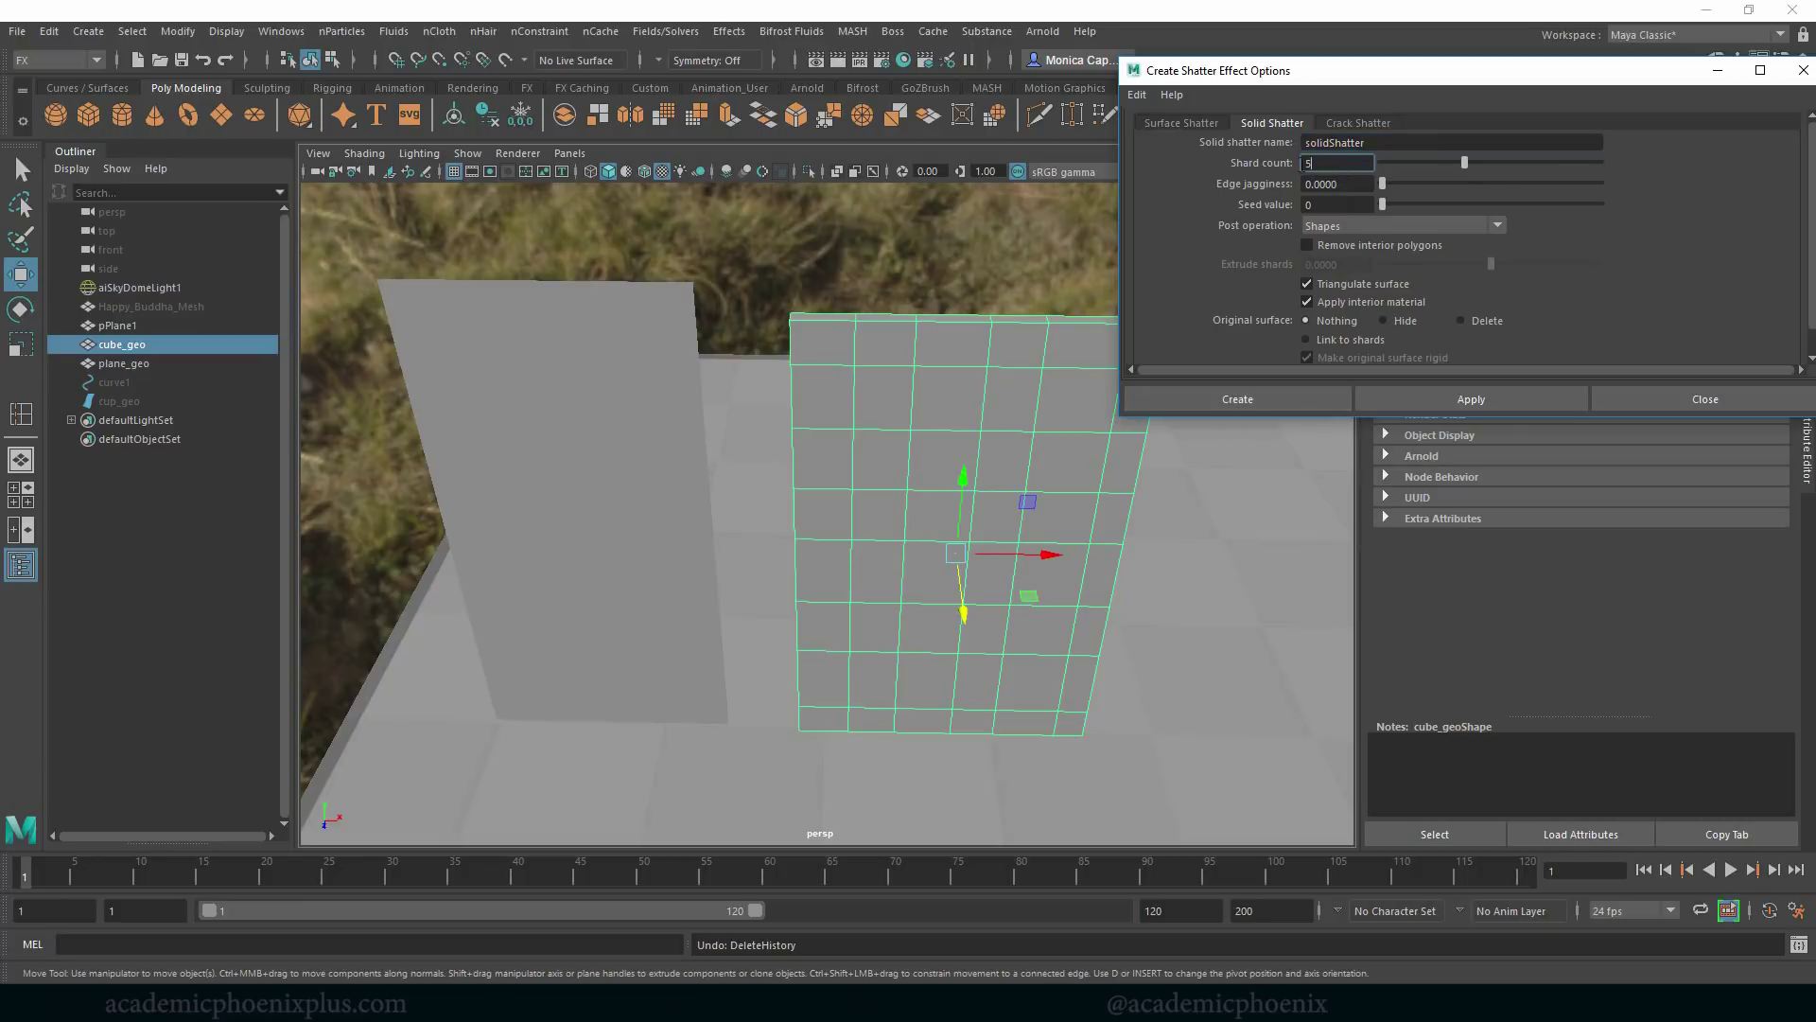
left_click(1359, 187)
left_click_drag(1359, 420, 1354, 466)
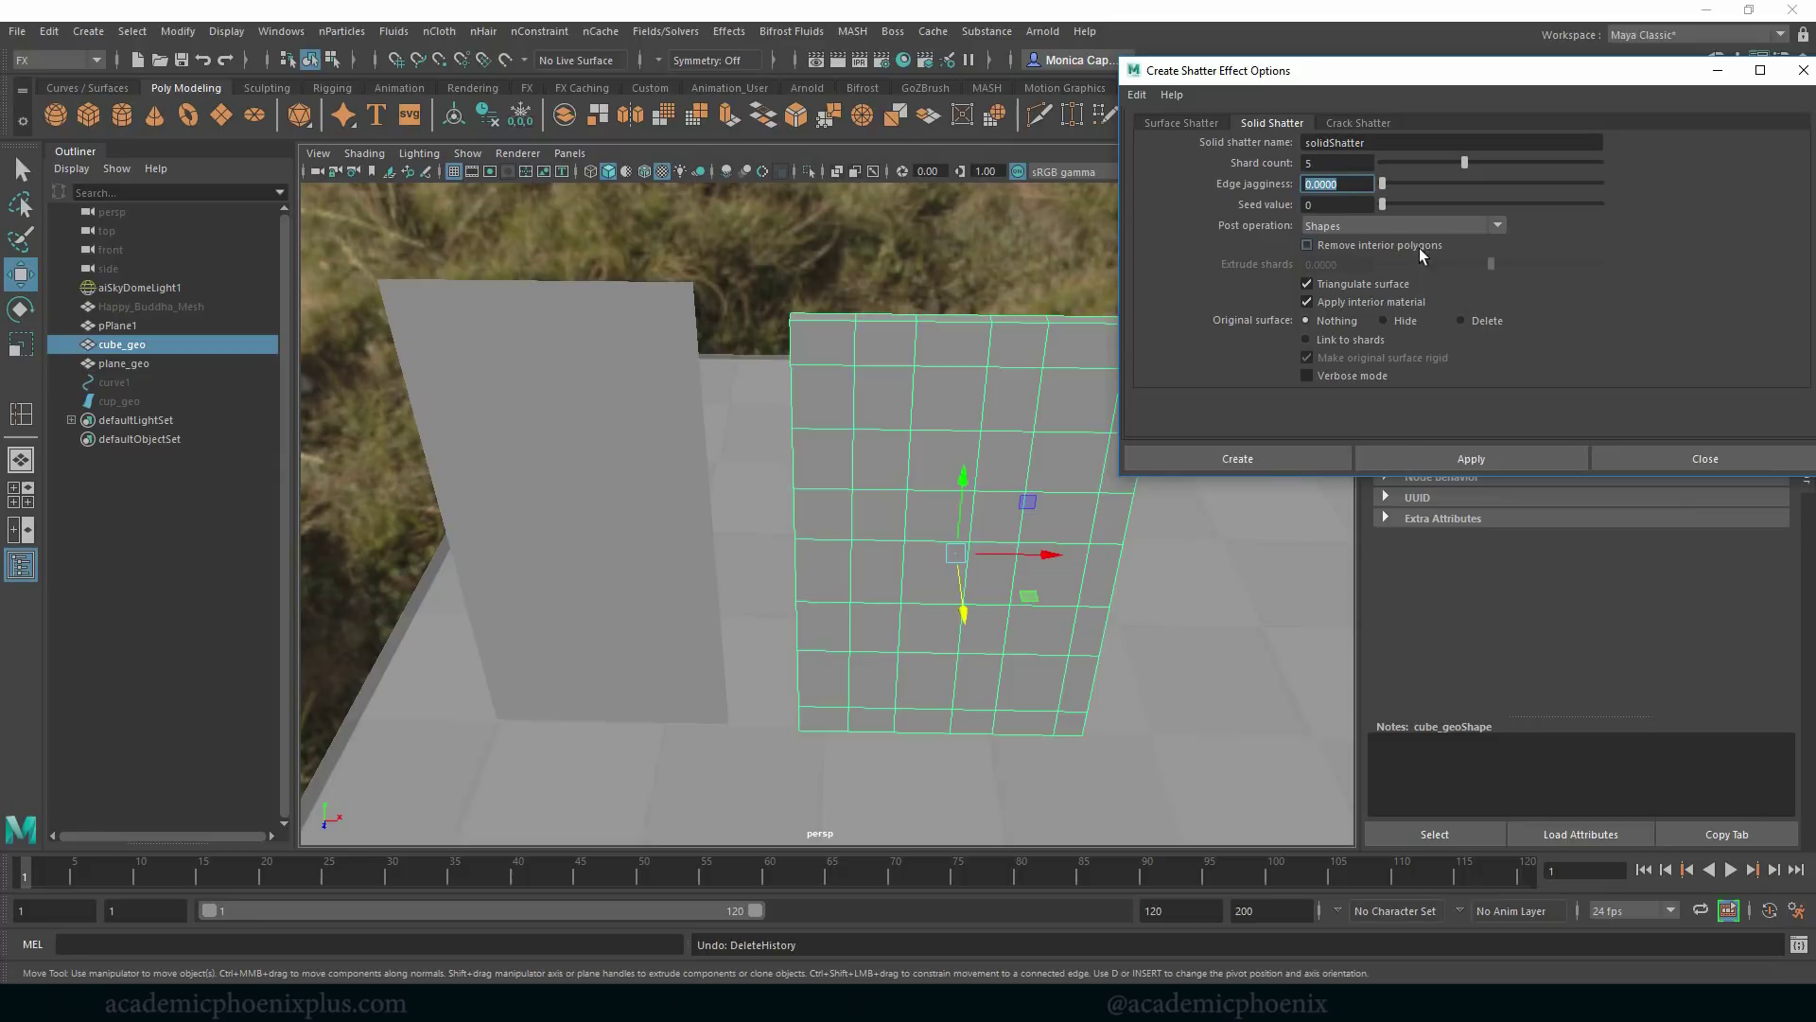
left_click(1264, 460)
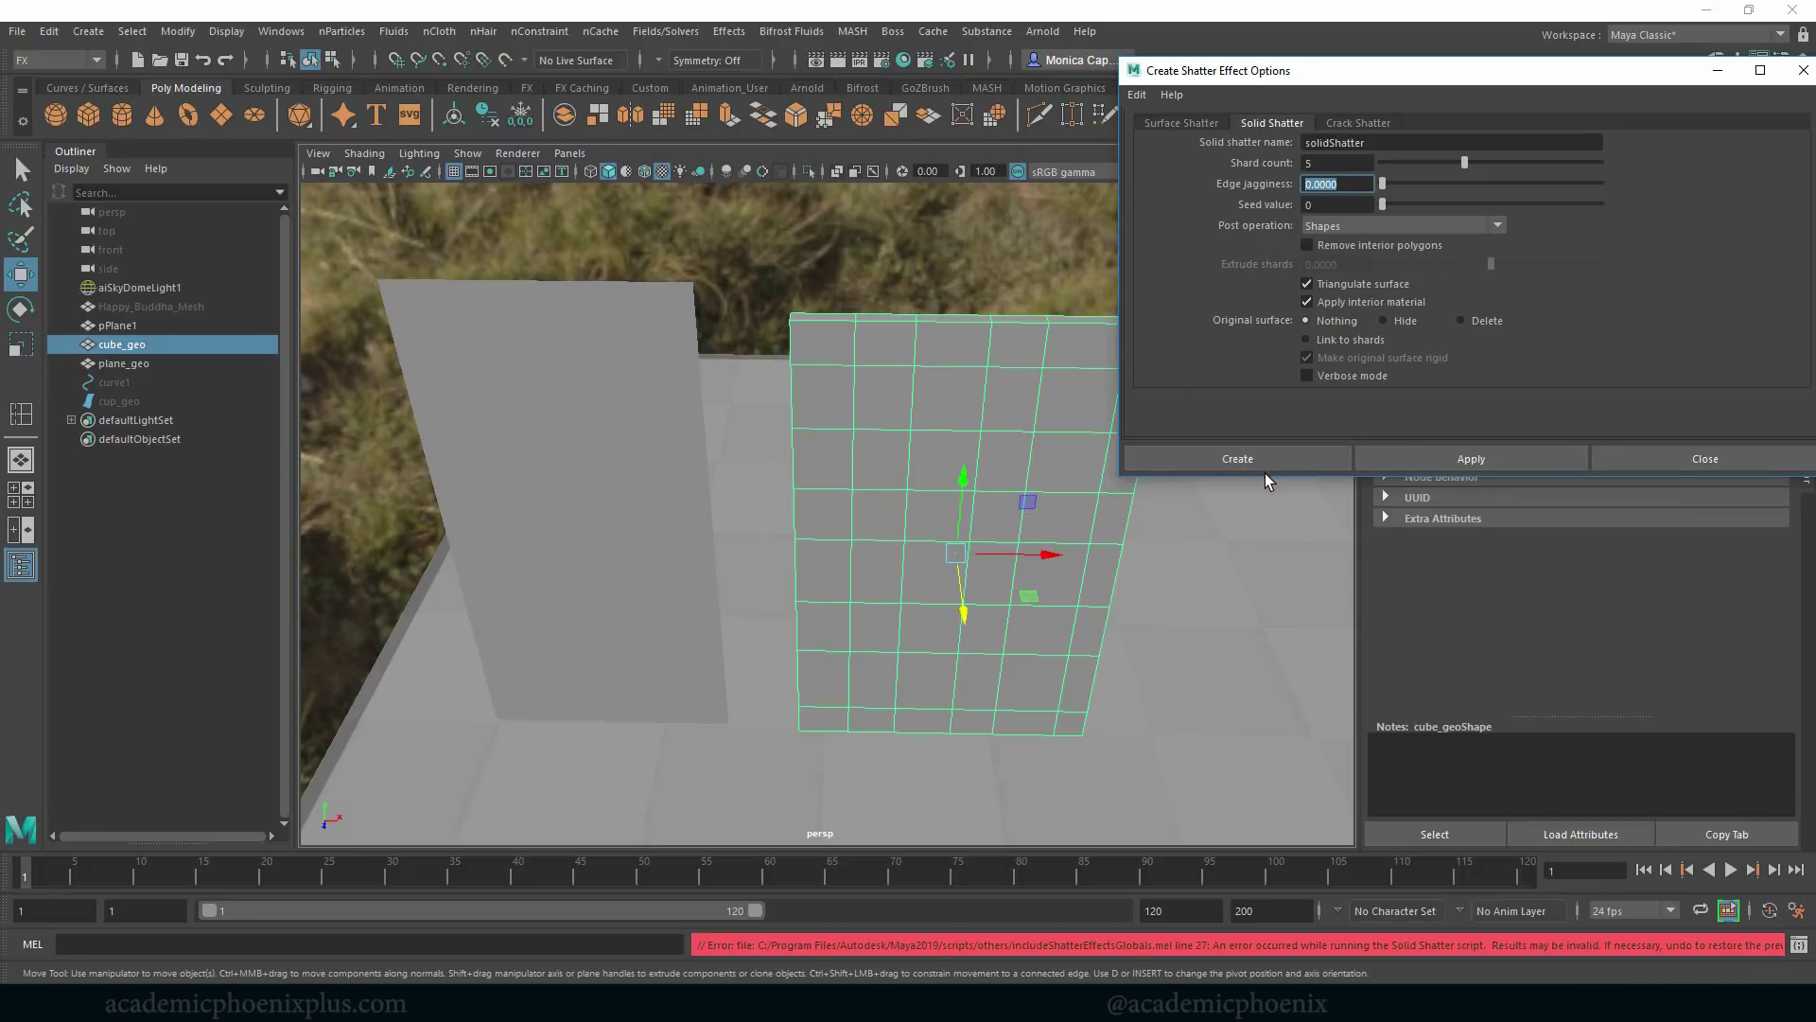
Read the full solid shatter error message for cube_geo in the Script Editor history.
left_click(1796, 946)
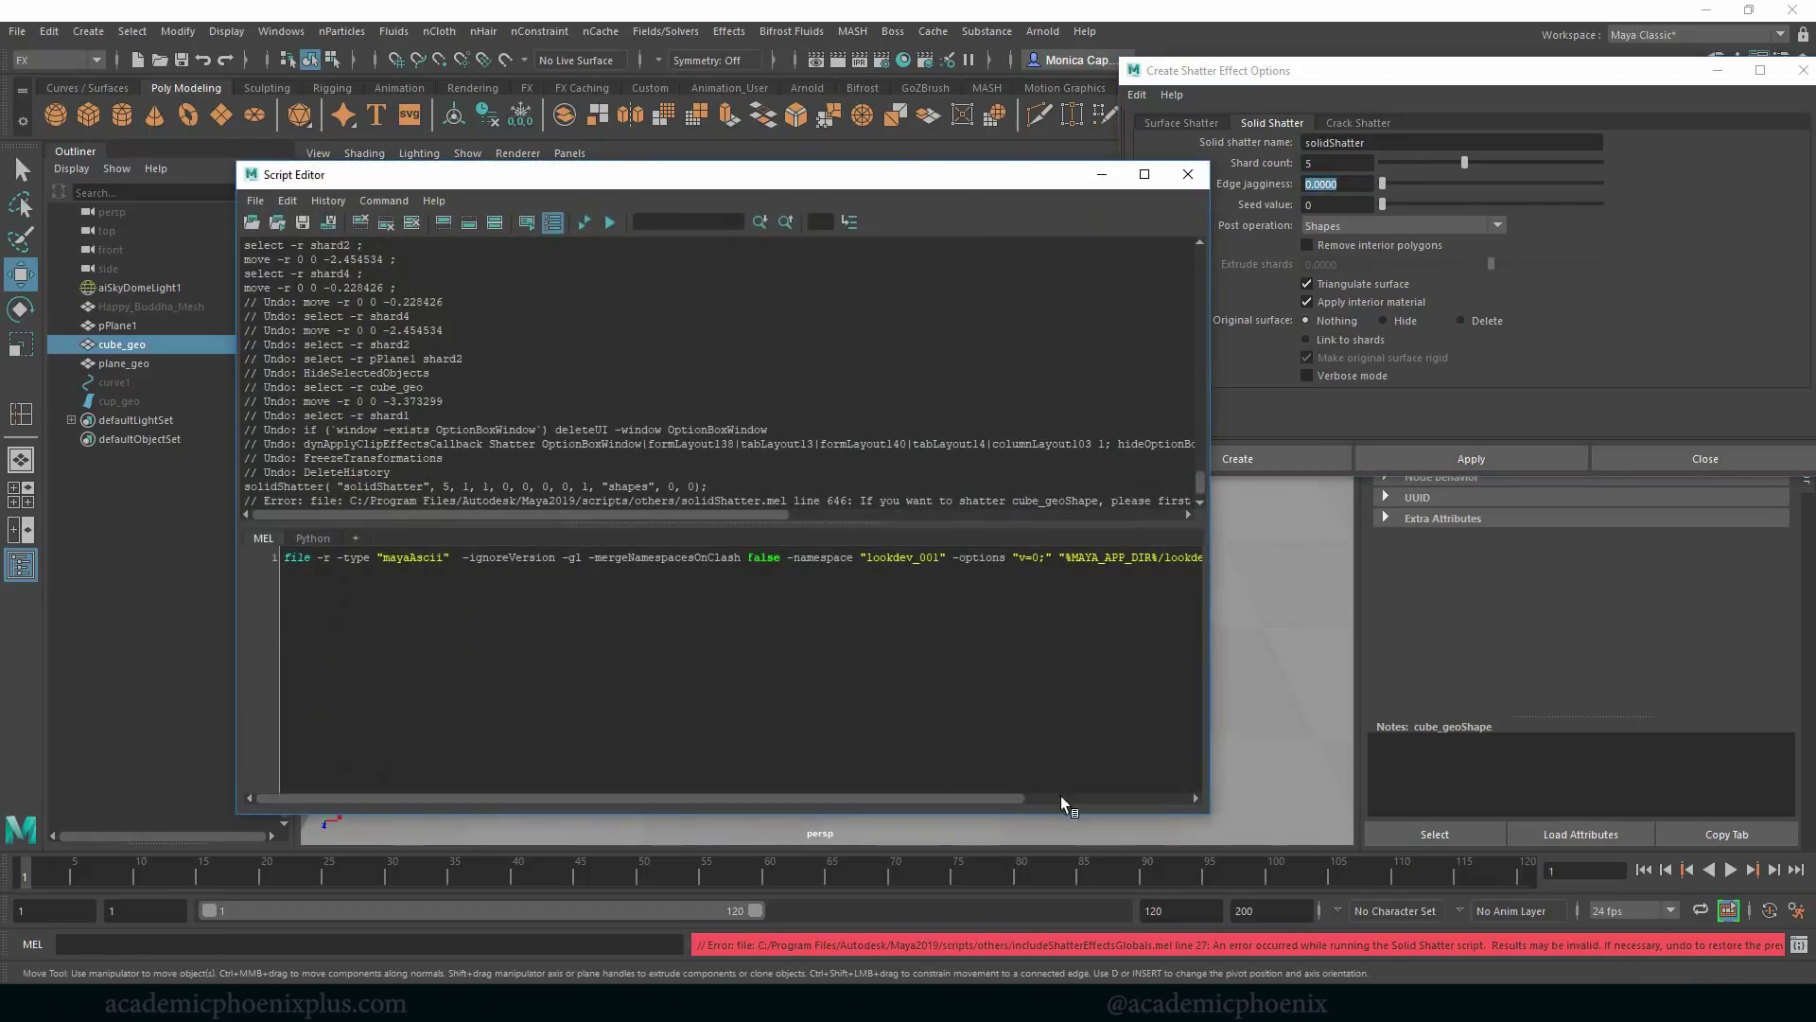
mouse_move(717, 513)
left_mouse_down()
mouse_move(909, 528)
mouse_move(710, 528)
left_mouse_up()
left_click(1188, 174)
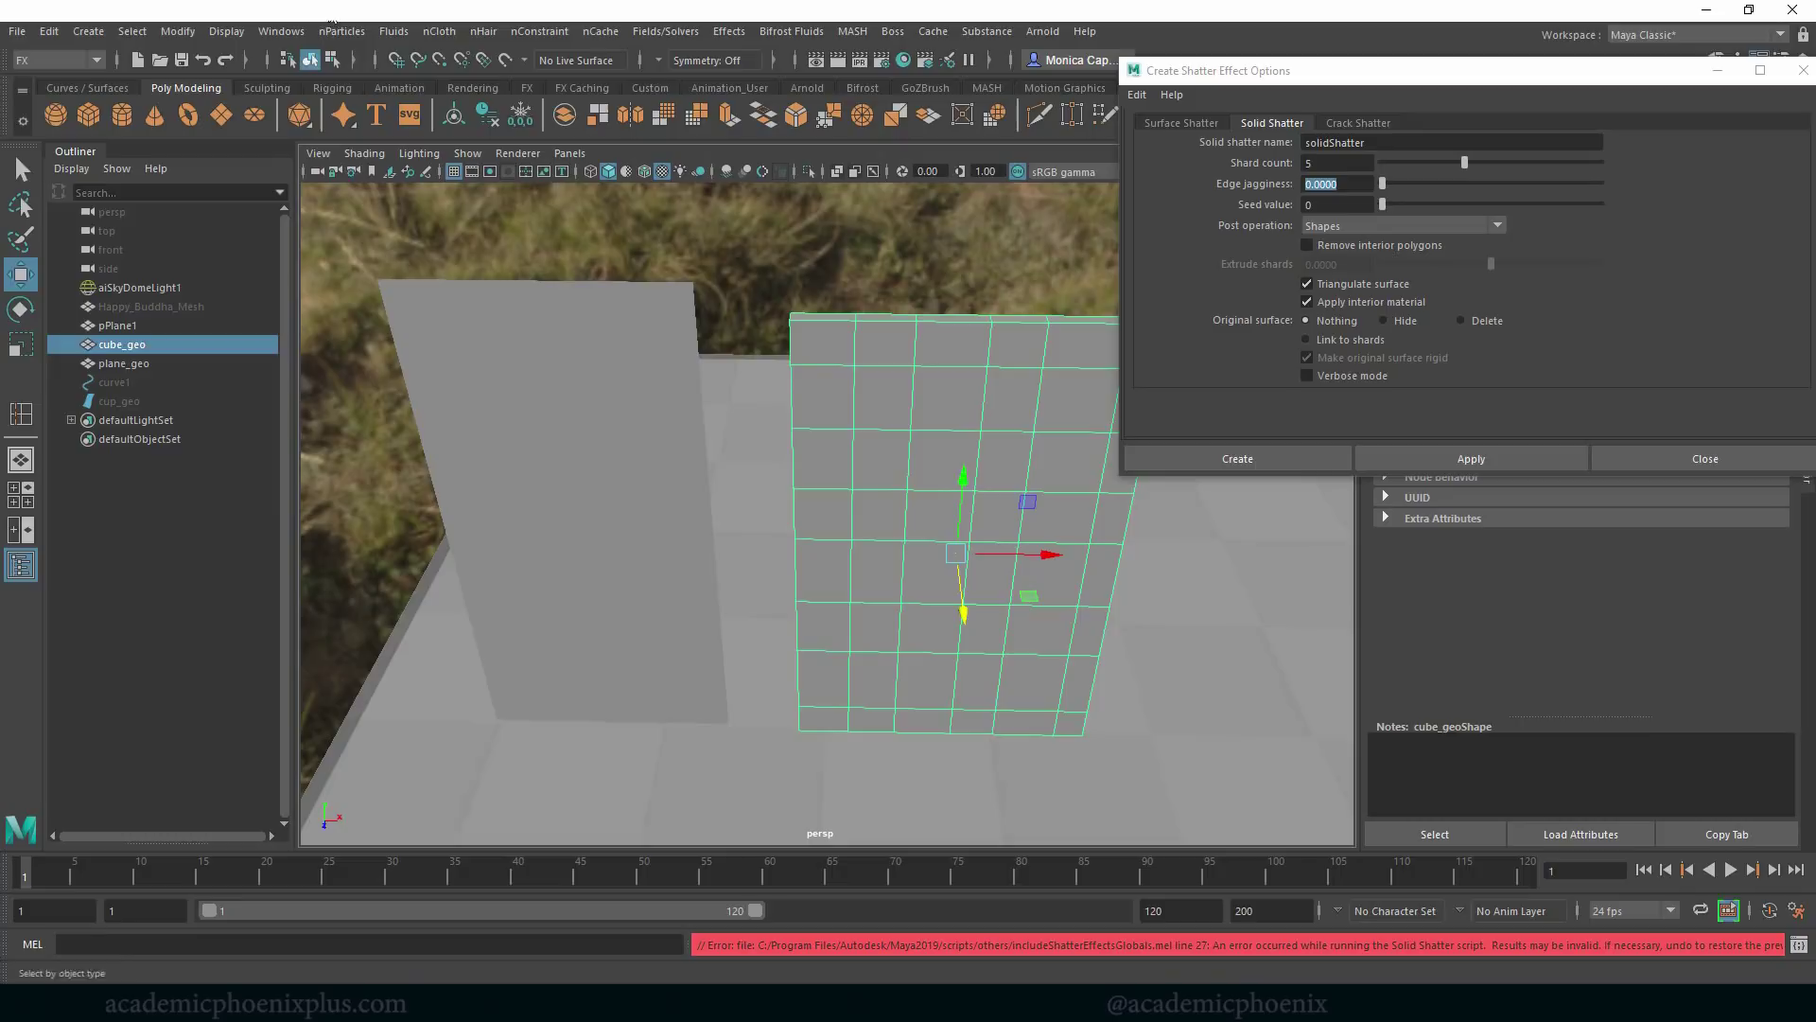
Delete cube_geo's construction history and create the solid shatter with 5 shards and edge jagginess 0.
left_click(490, 120)
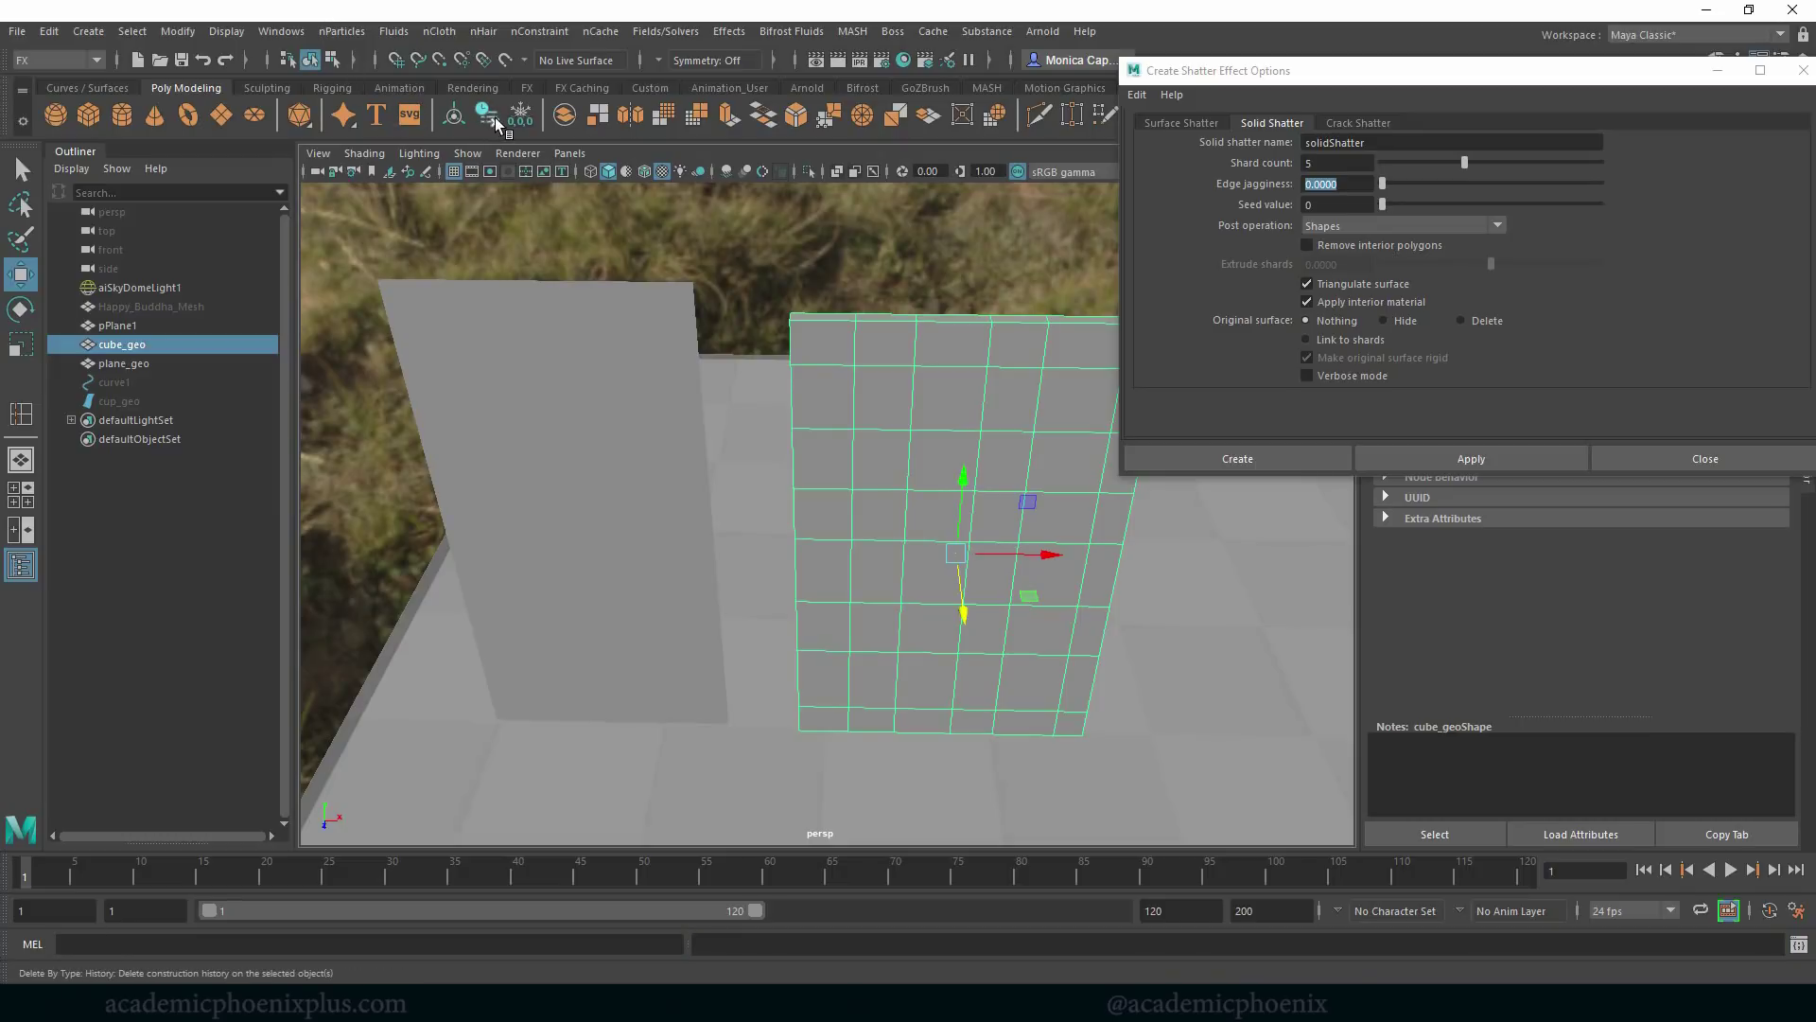
left_click(1287, 458)
Move shard2 of the solid shatter by about -0.76 along Z and hide the original cube_geo.
left_click(1088, 398)
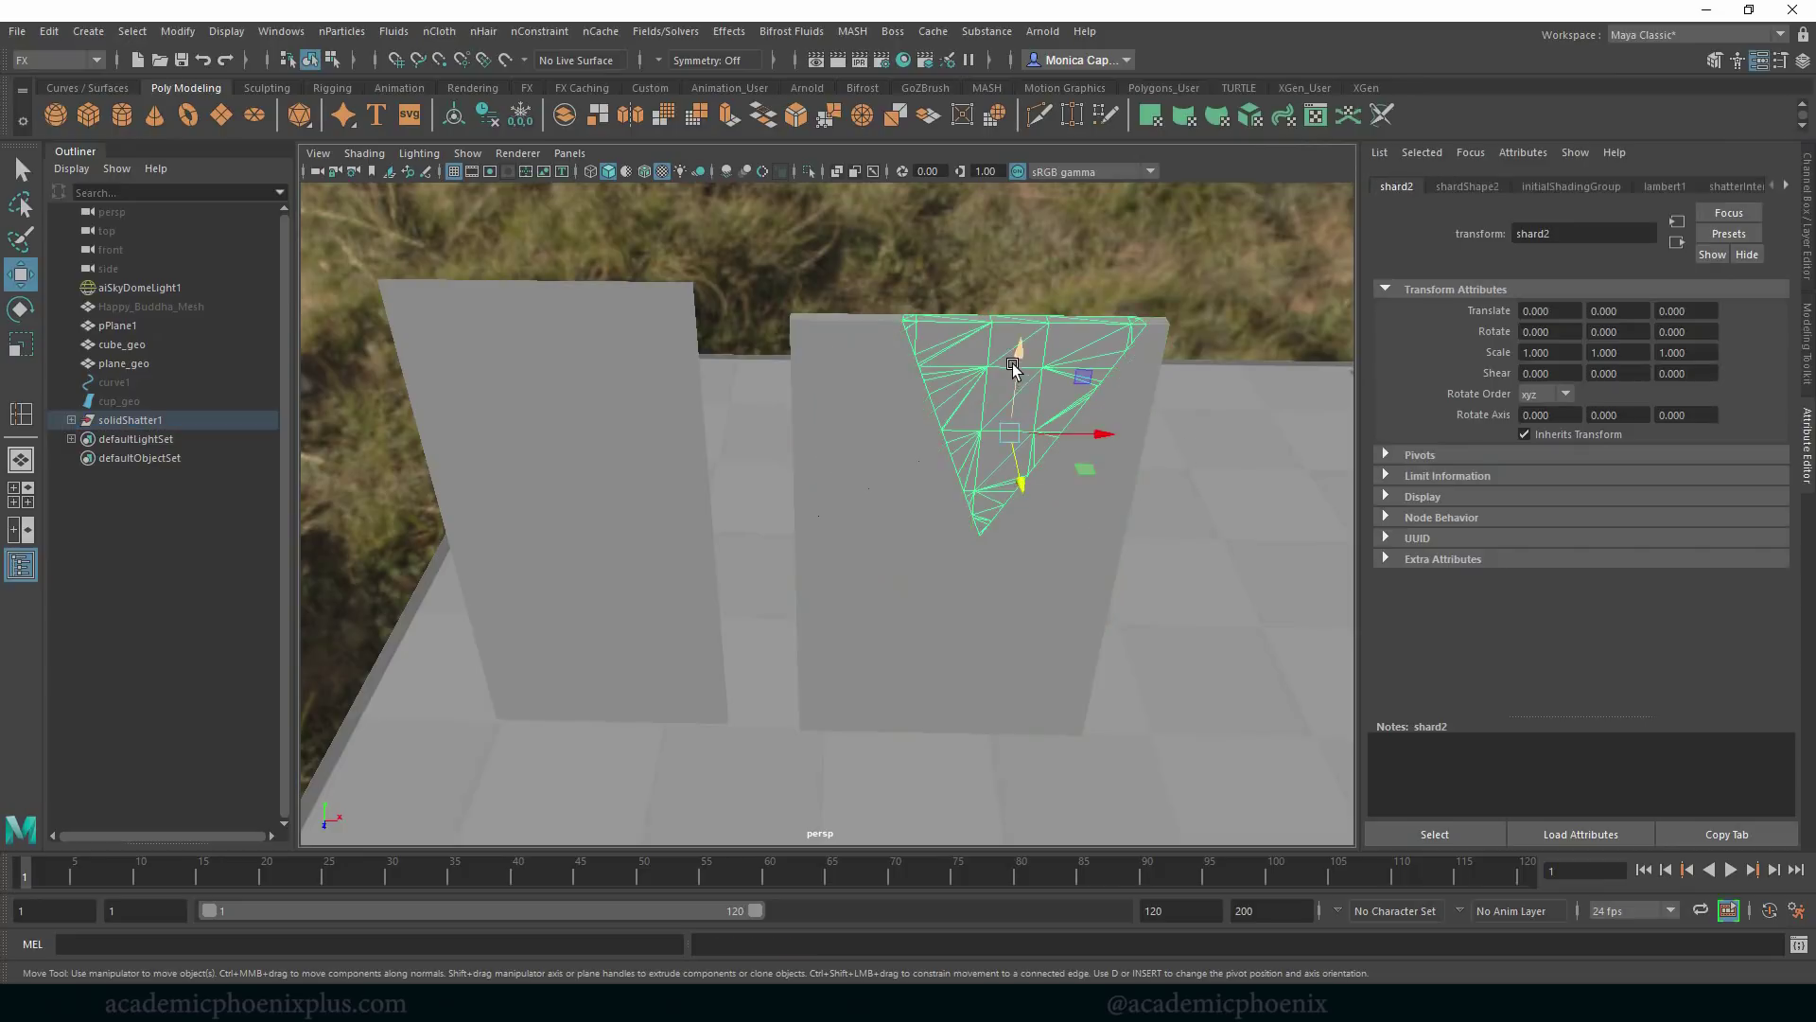
left_click_drag(1148, 517, 570, 435, "alt")
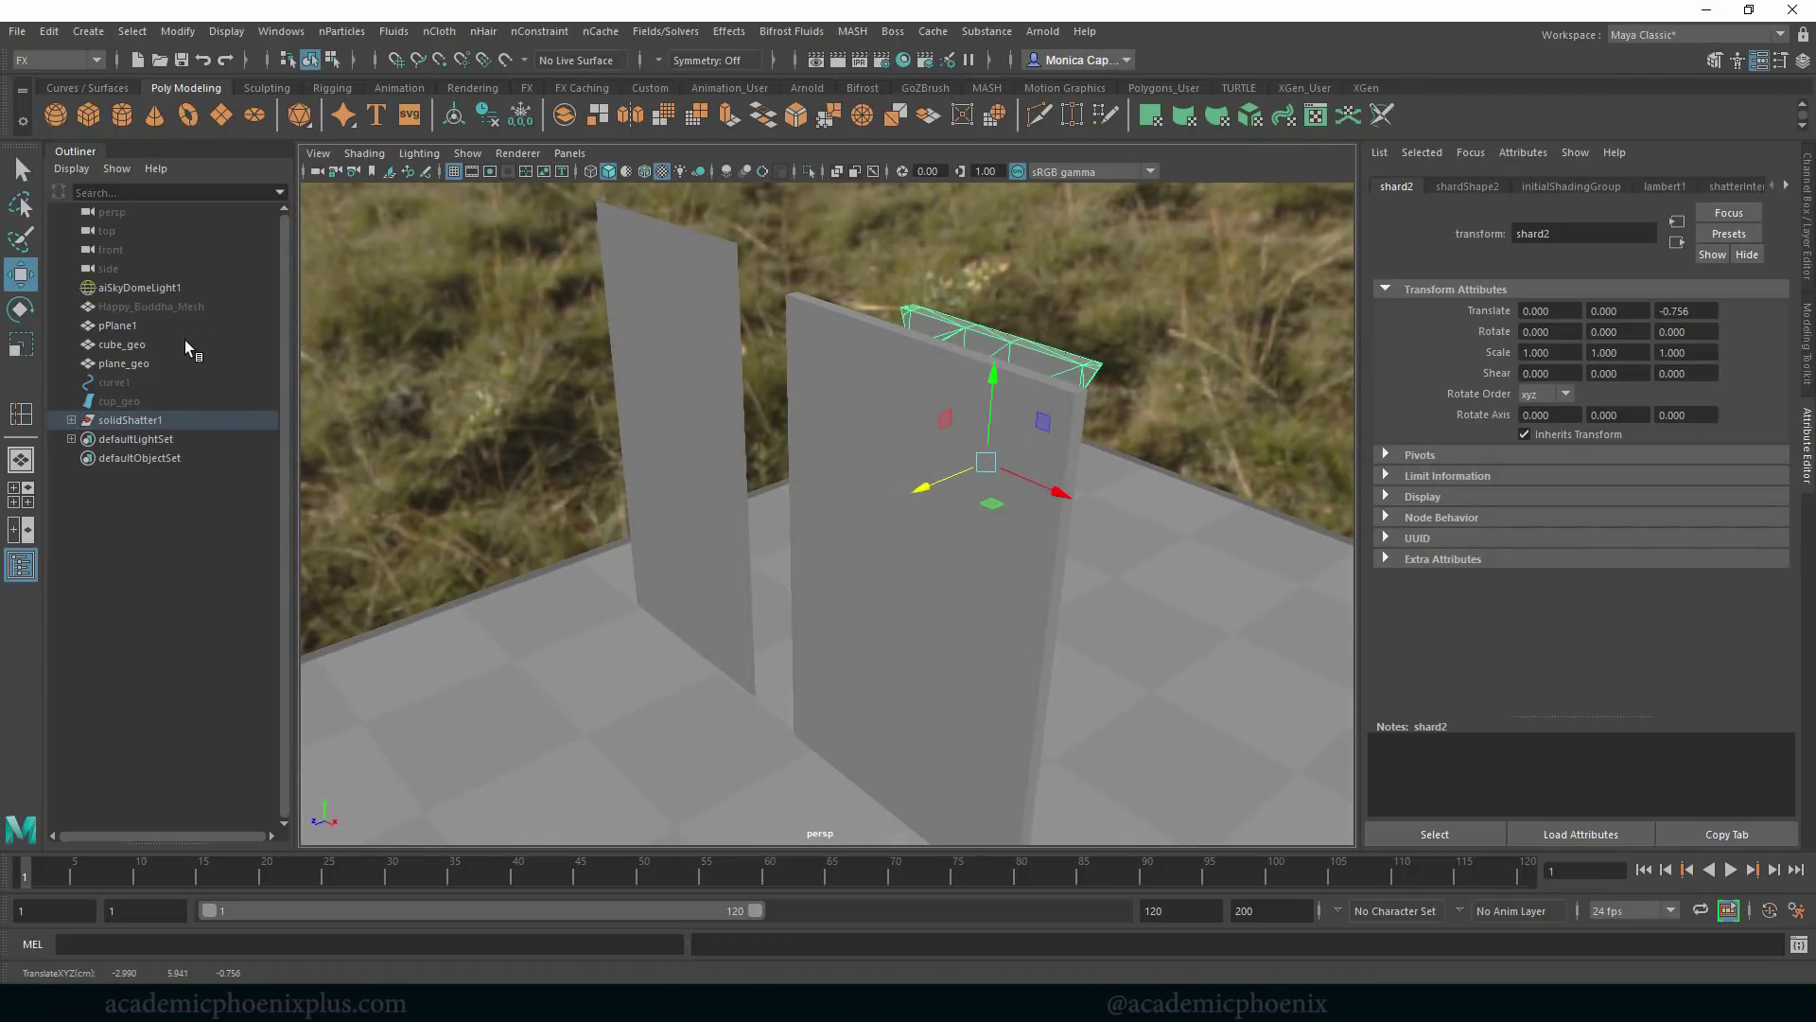
left_click(133, 344)
key("ctrl+h")
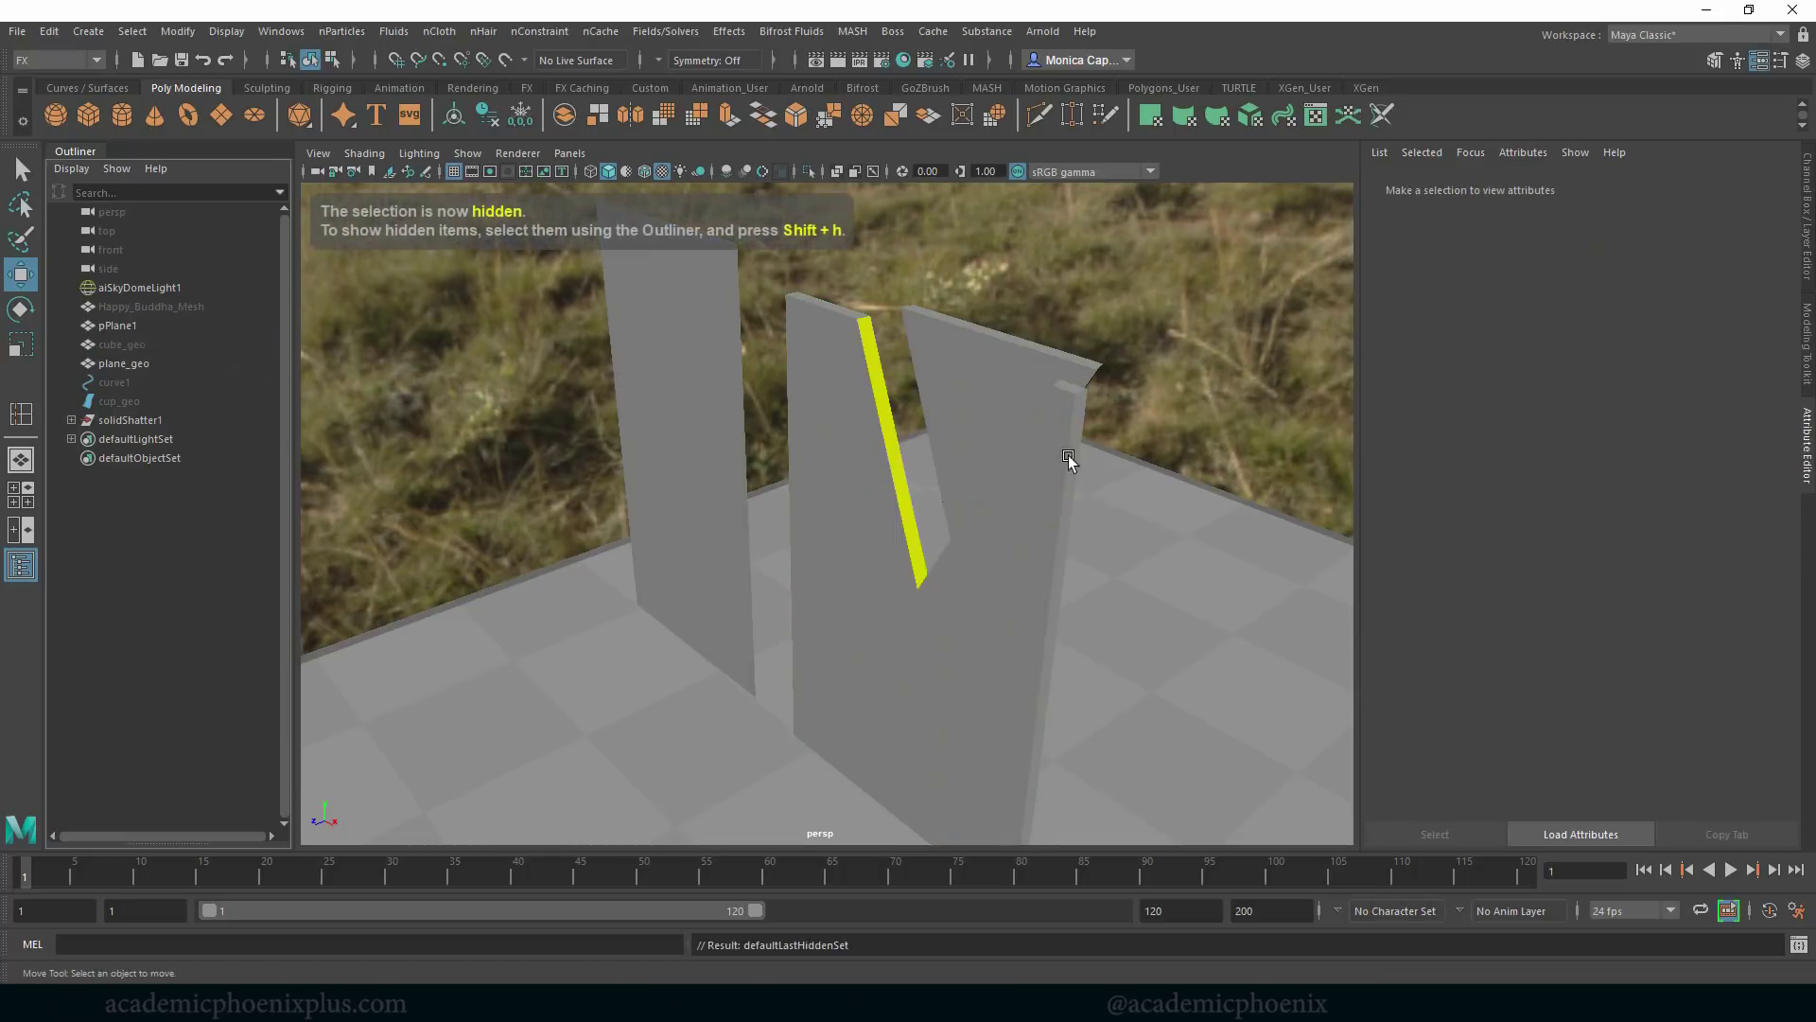
Move shard5 by about -0.69 and shard4 by about 0.38 along Z to inspect the solid pieces' interior faces.
left_click(913, 528)
left_click_drag(915, 533, 691, 459, "alt")
left_click(811, 482)
left_click(799, 624)
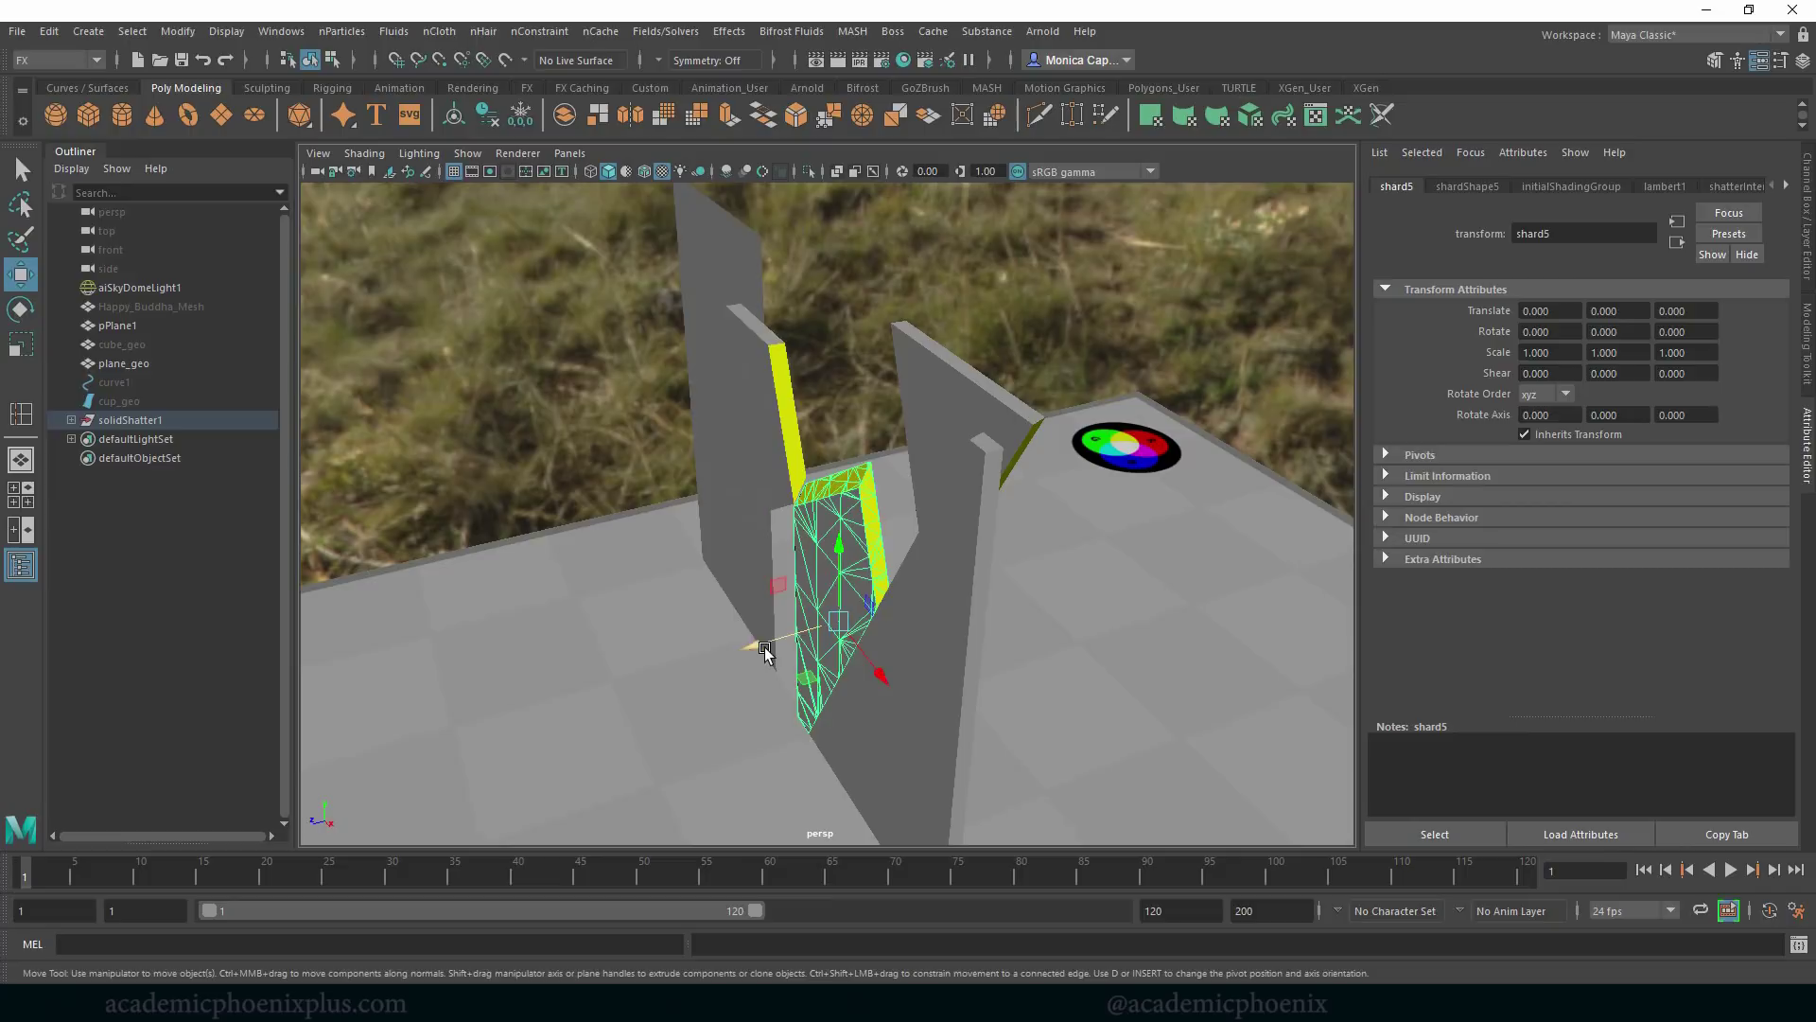
left_click_drag(762, 649, 1102, 589, "alt")
left_click(1048, 553)
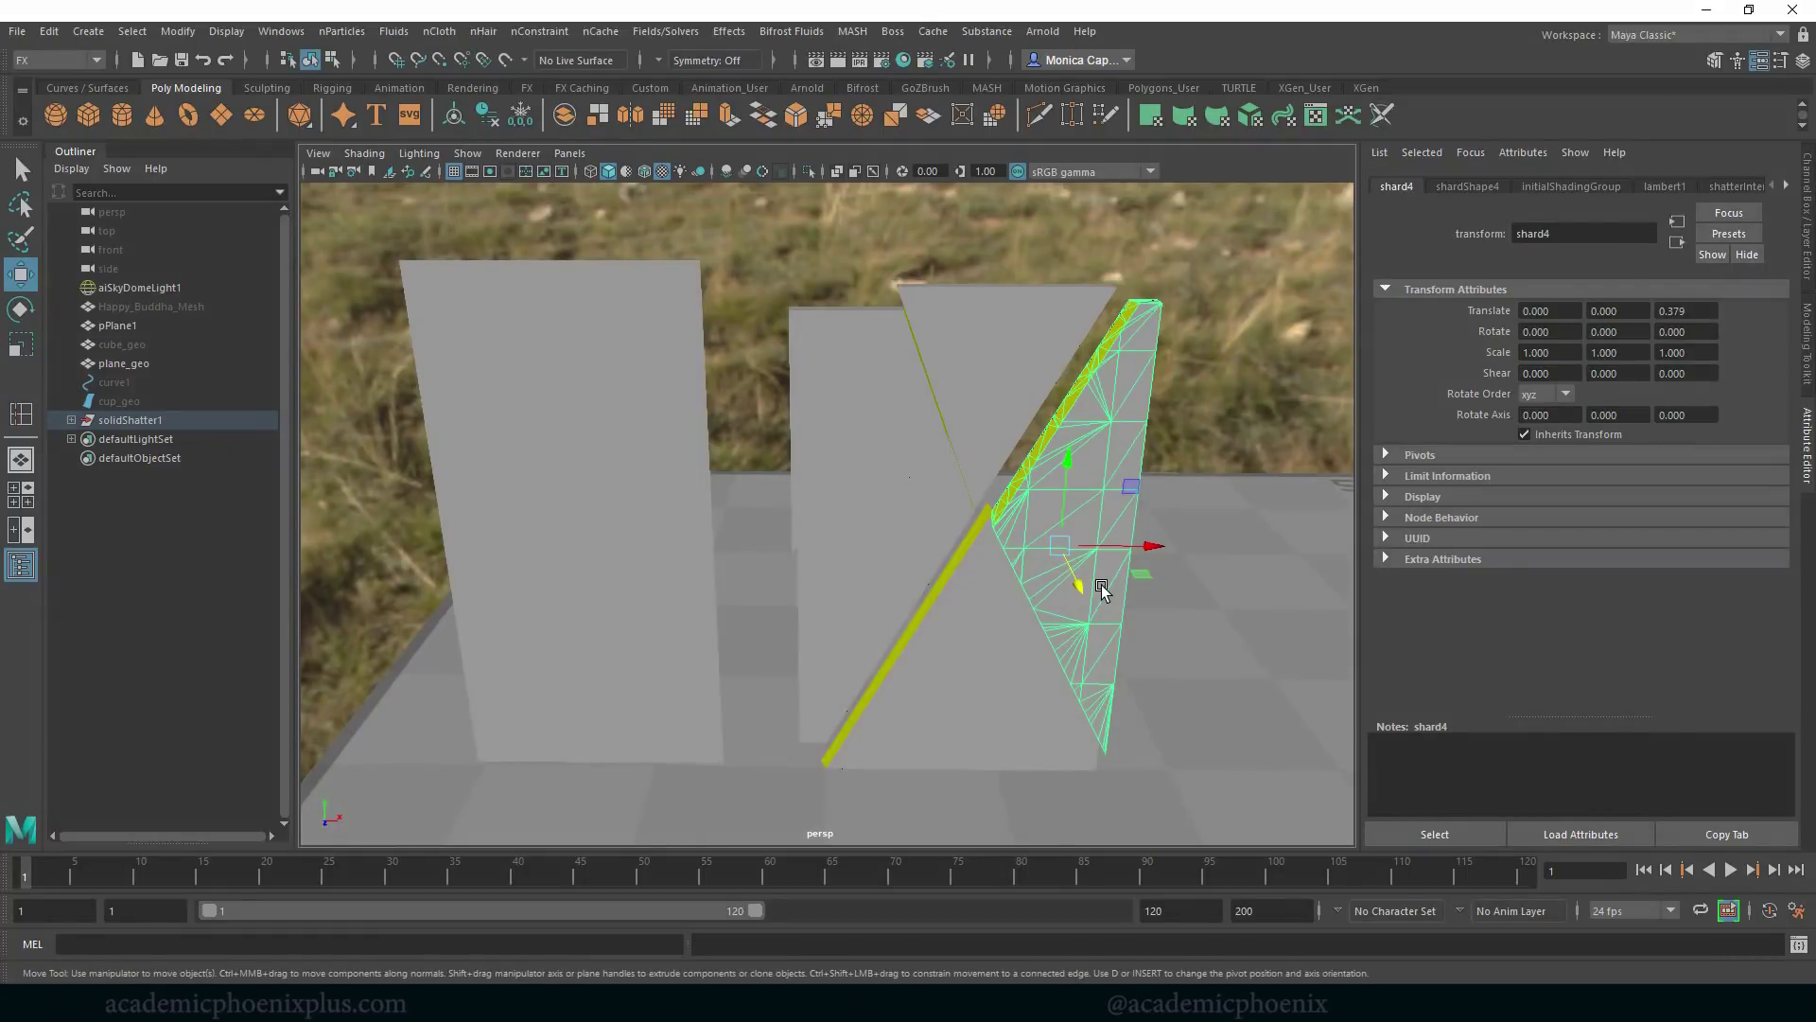
Undo the shard moves, the hiding of cube_geo and its solid shatter.
key("ctrl+z")
key("ctrl+z")
key("ctrl+z")
key("ctrl+z")
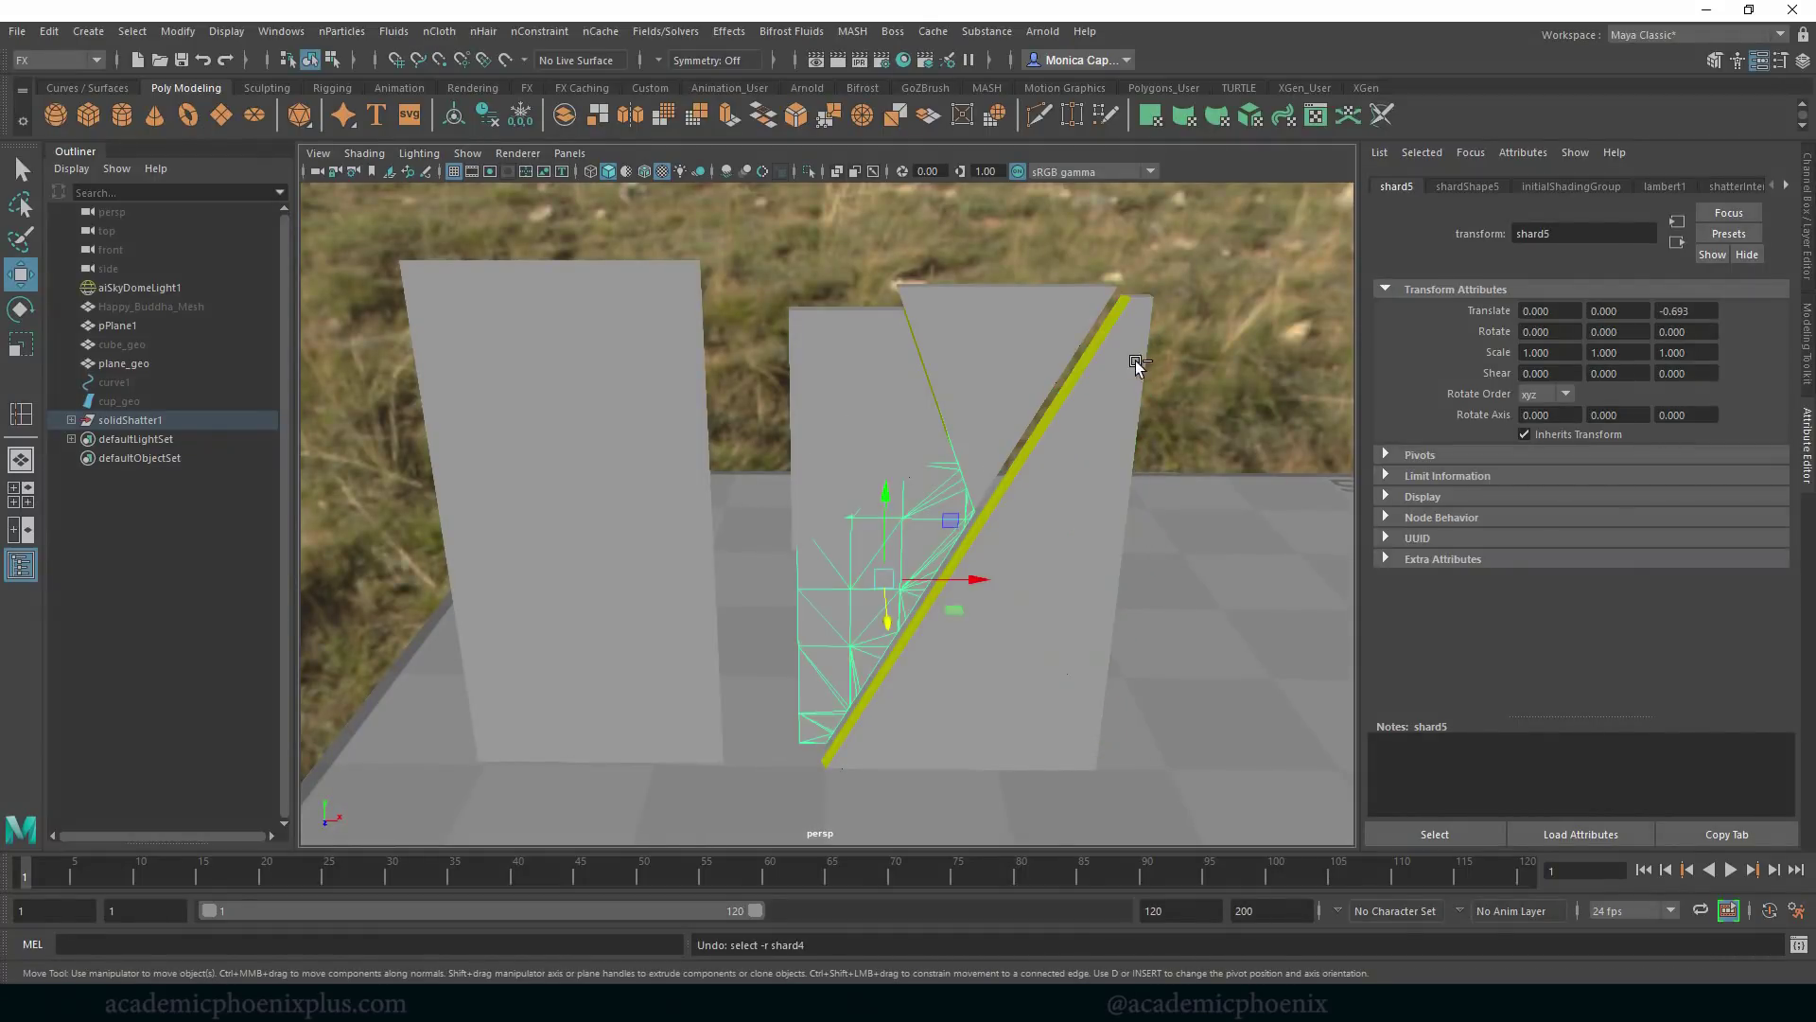
key("ctrl+z")
key("ctrl+z")
key("ctrl+z")
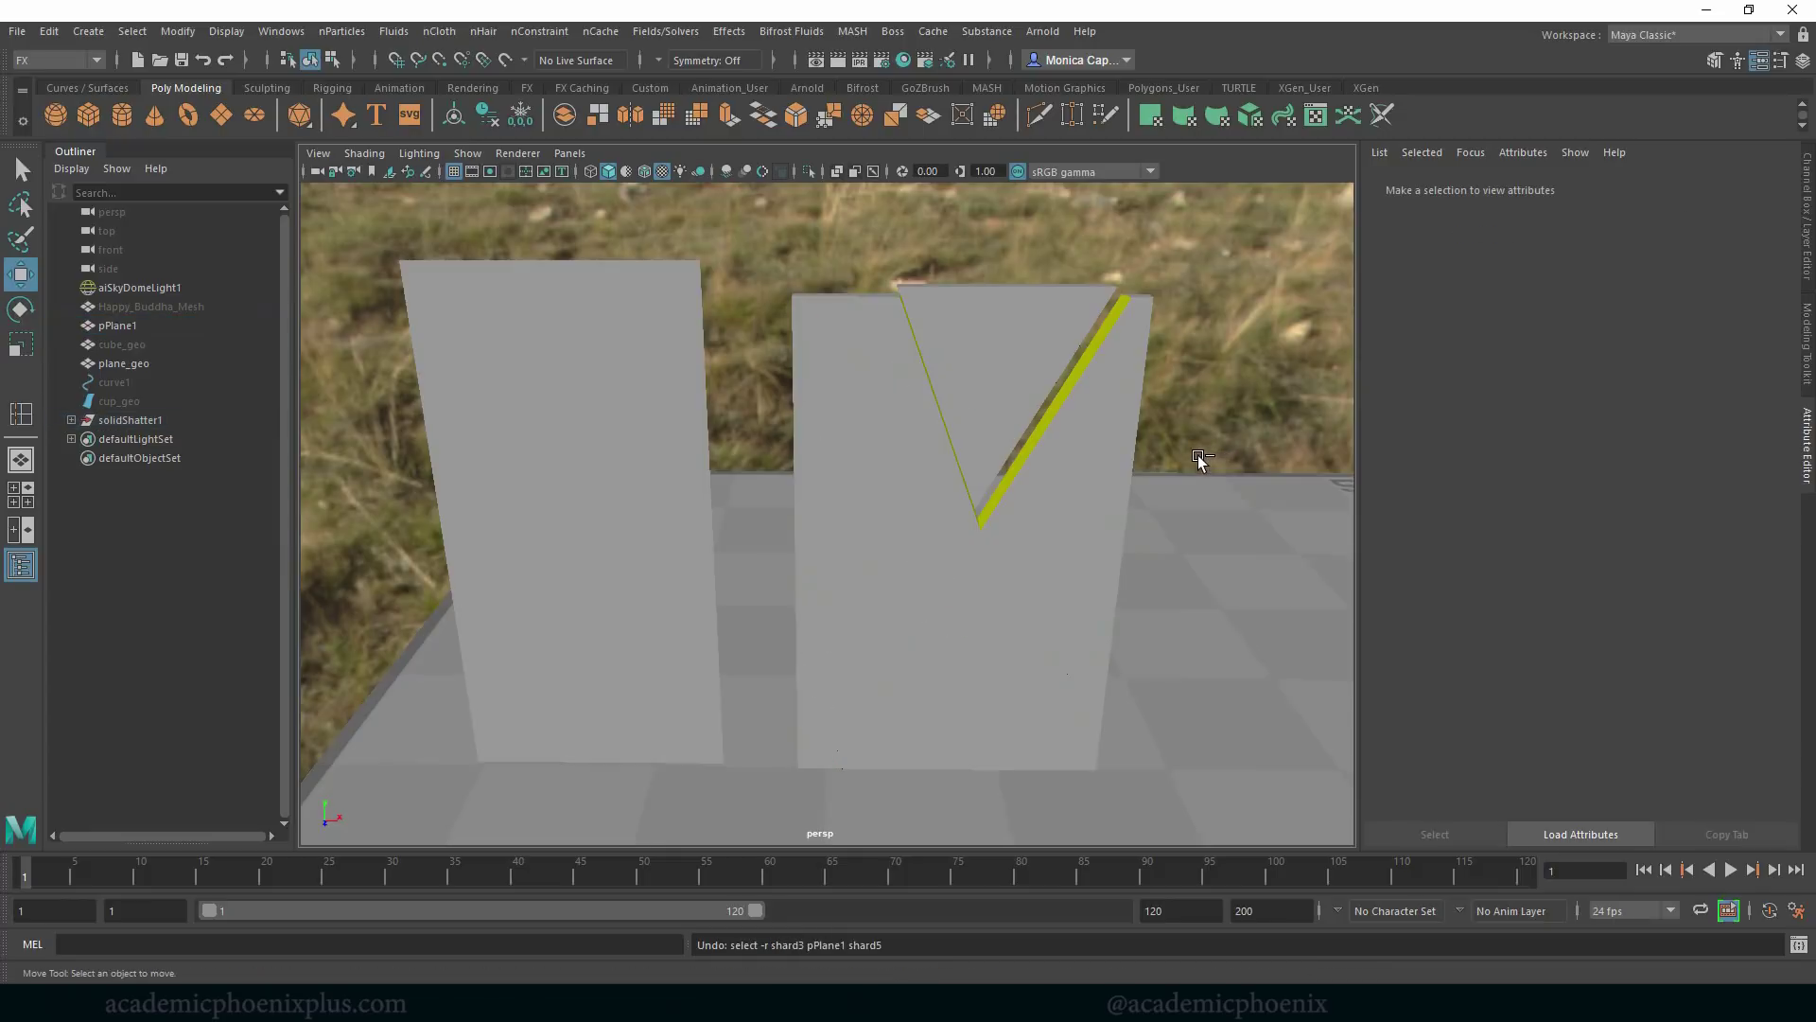
key("ctrl+z")
key("ctrl+z")
key("ctrl+z")
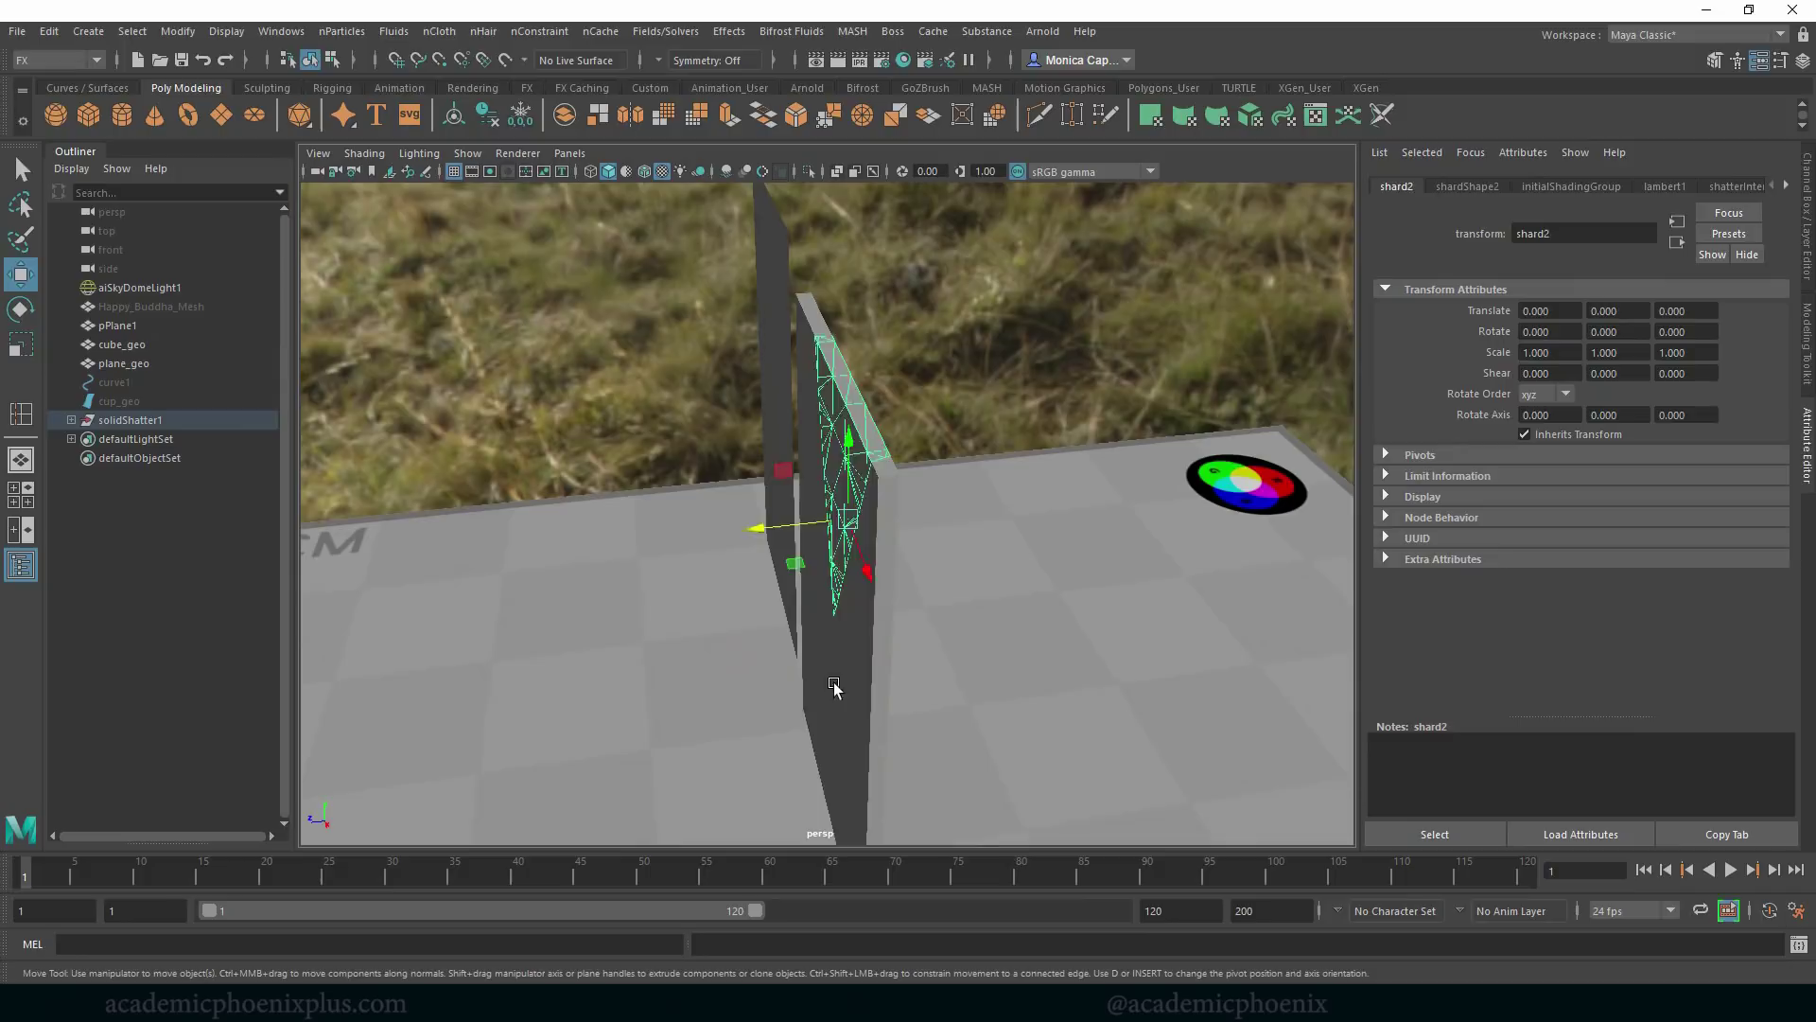
key("ctrl+z")
key("ctrl+z")
key("ctrl+z")
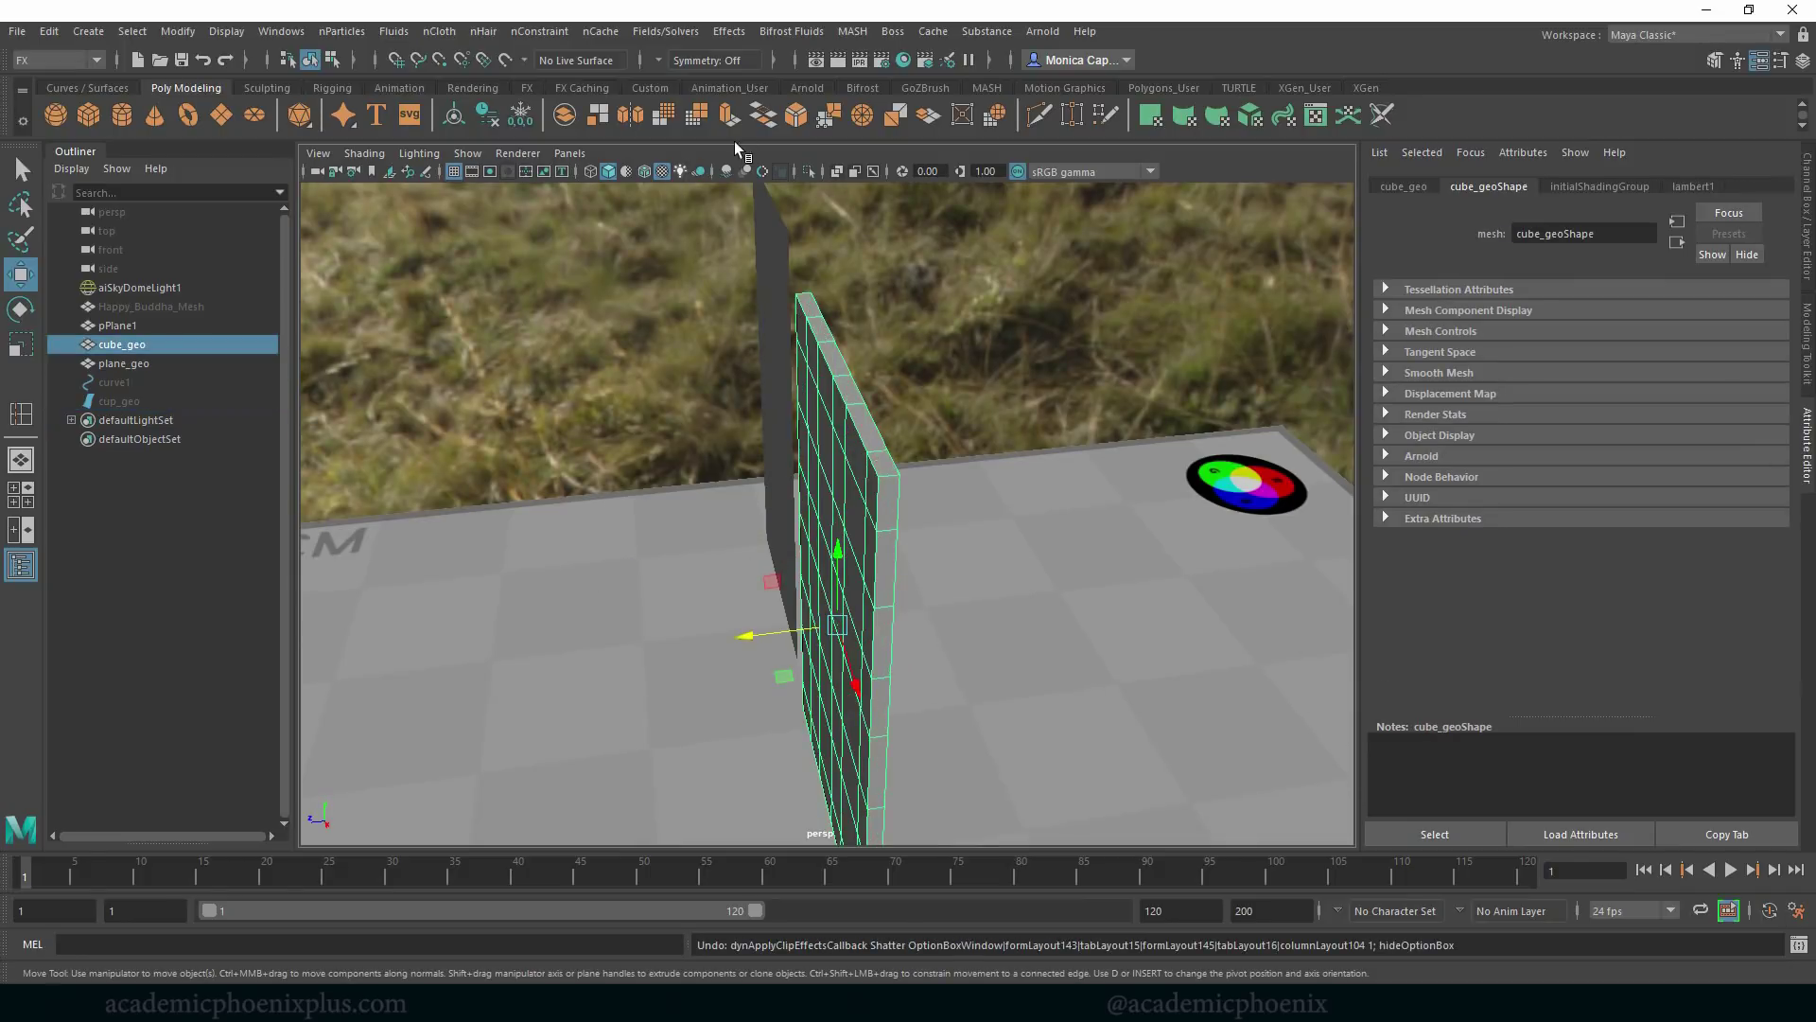
Create another solid shatter of cube_geo and move the whole shatter group about 1.28 along Z.
left_click(616, 31)
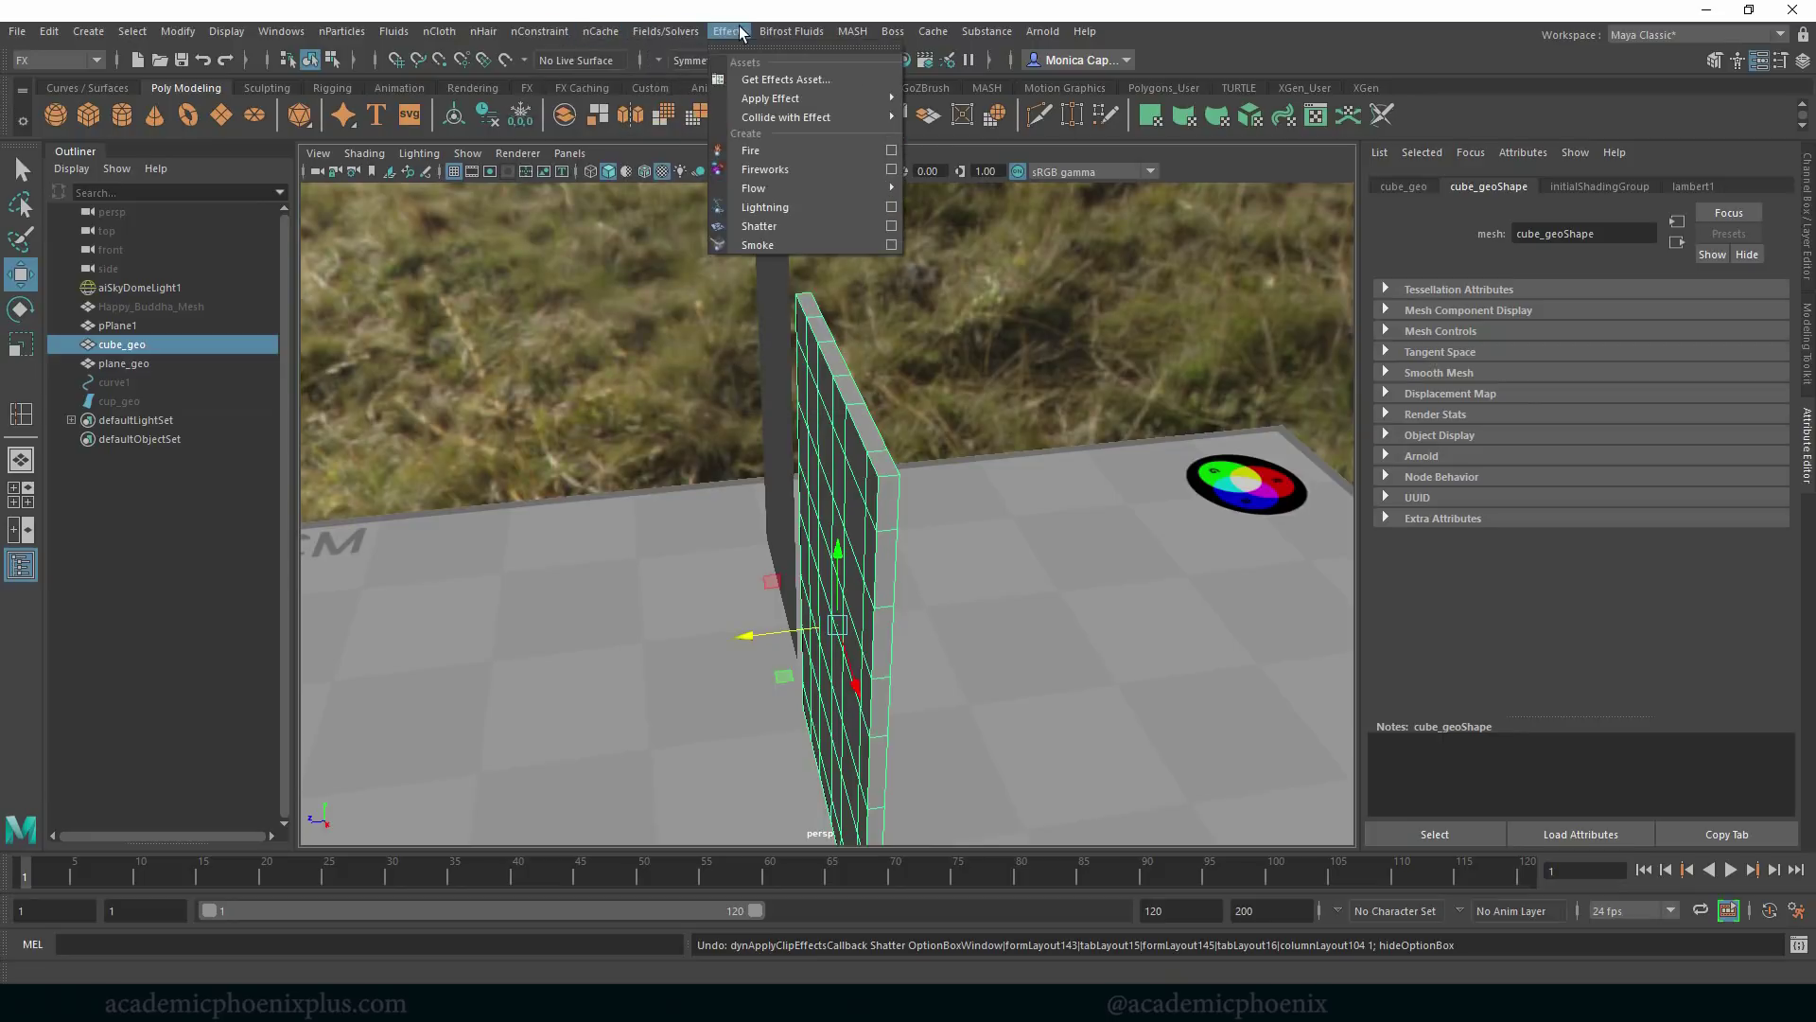
left_click(876, 226)
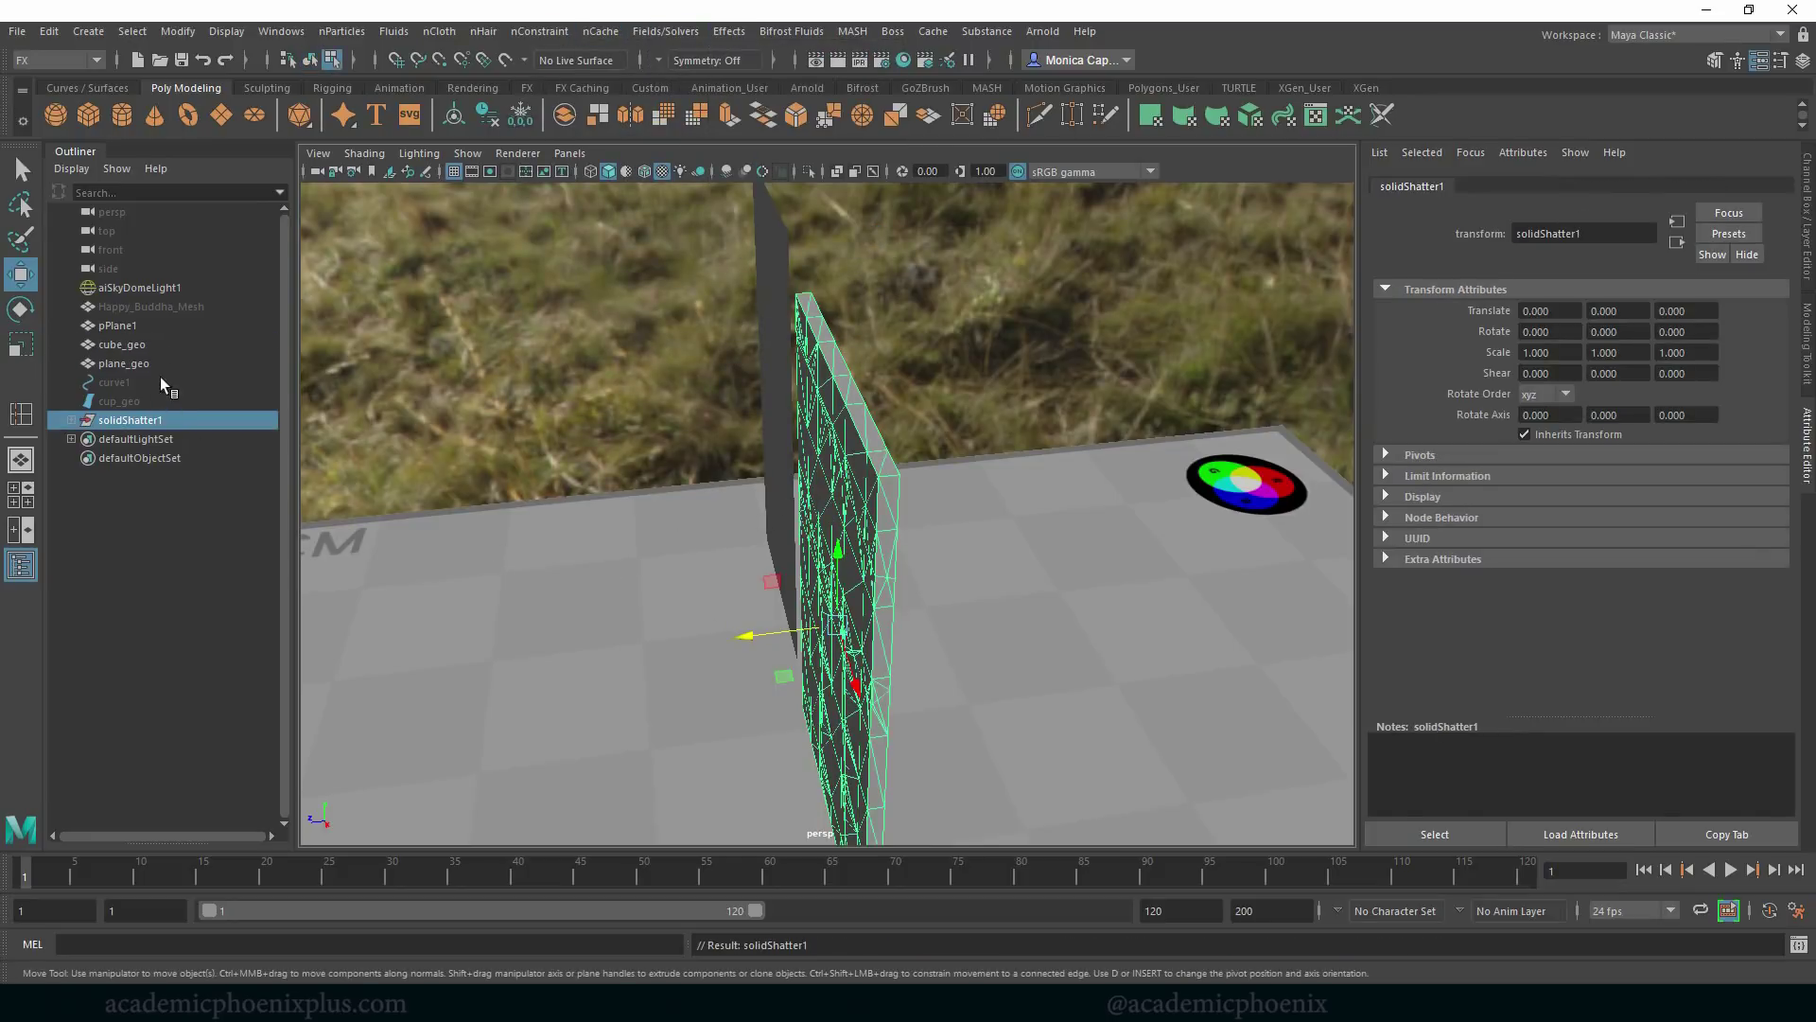
left_click_drag(724, 620, 638, 637)
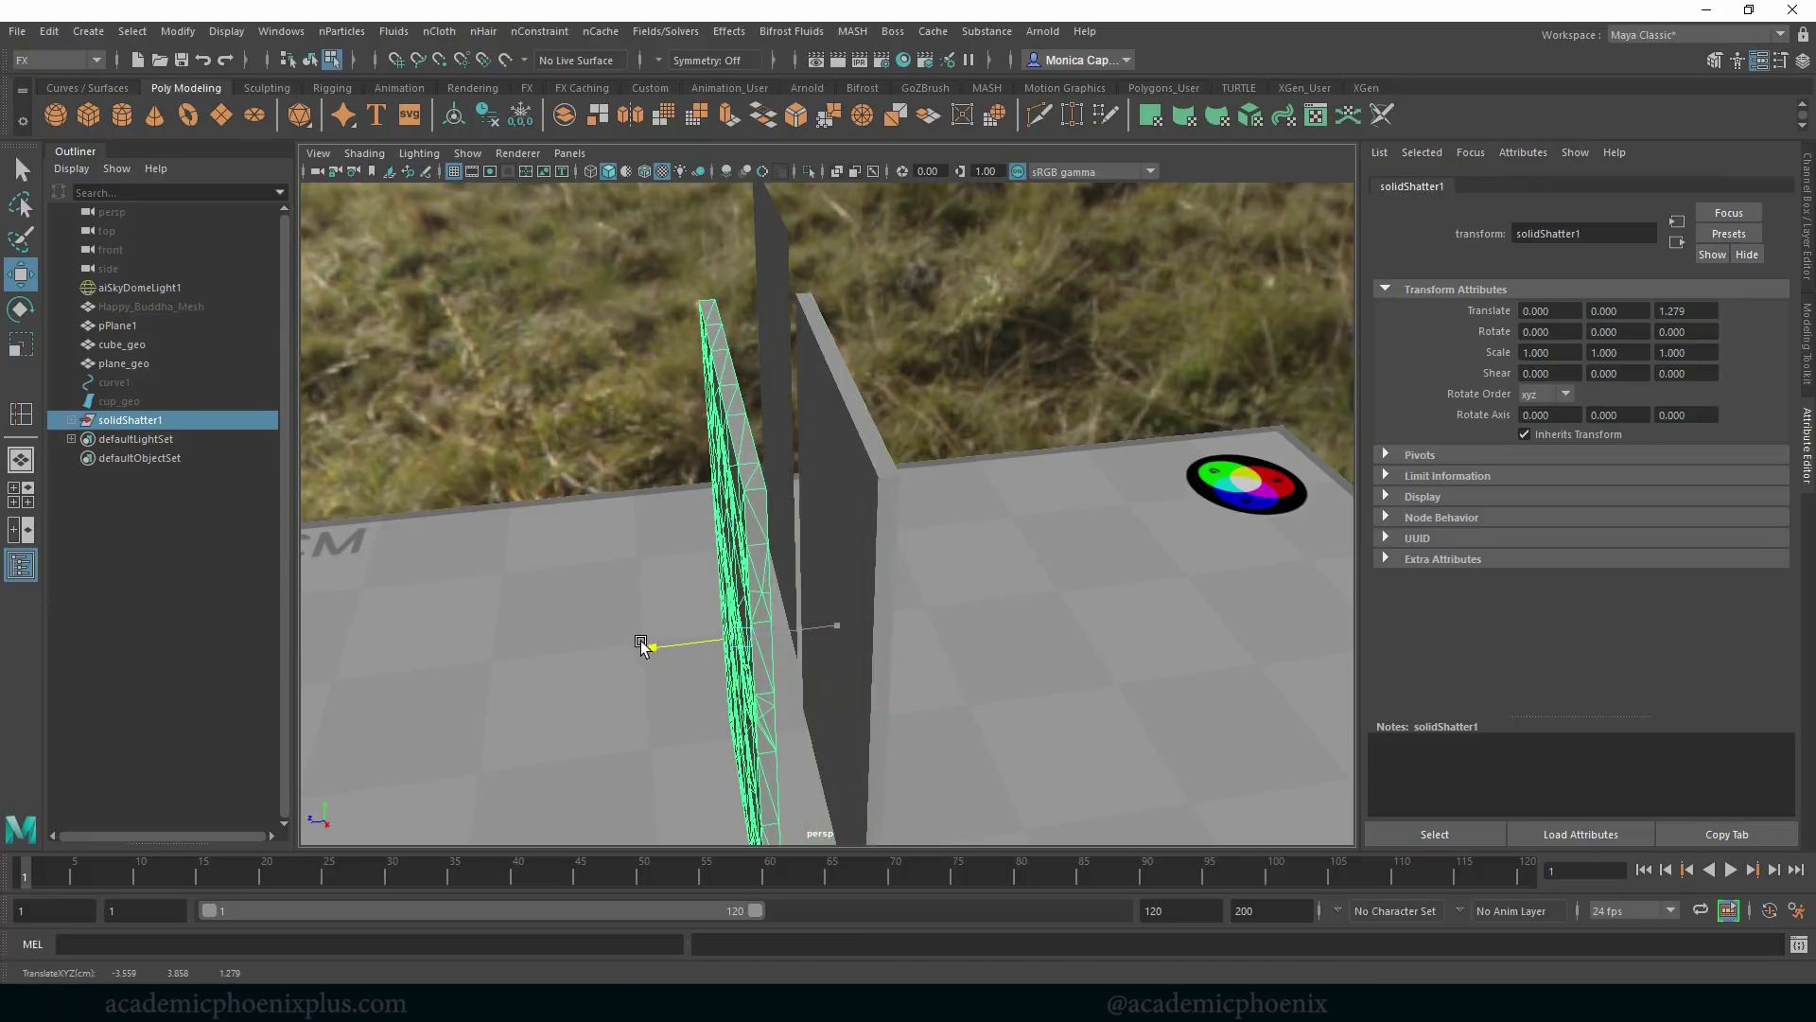
Move shard2 and shard5 of the shatter group along Z, shard5 by about 0.61, to inspect the separate pieces.
left_click_drag(747, 520, 821, 479, "alt")
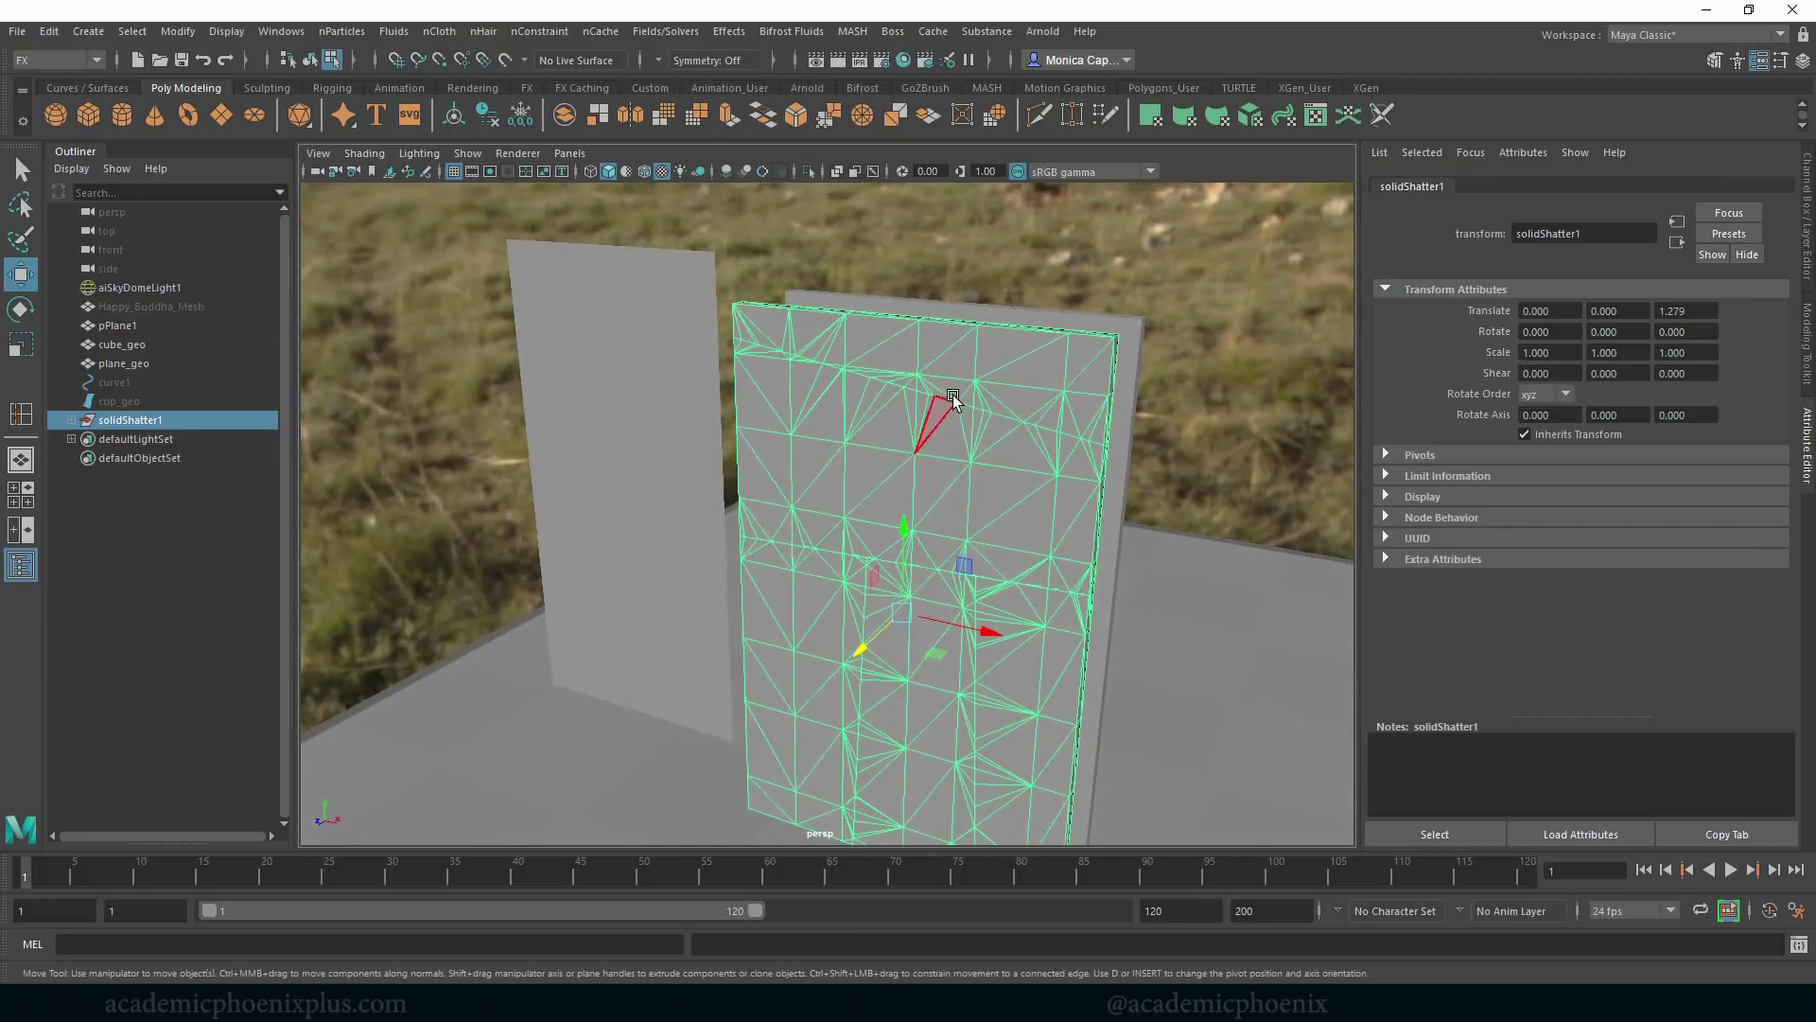
right_click(1000, 346)
left_click(1026, 413)
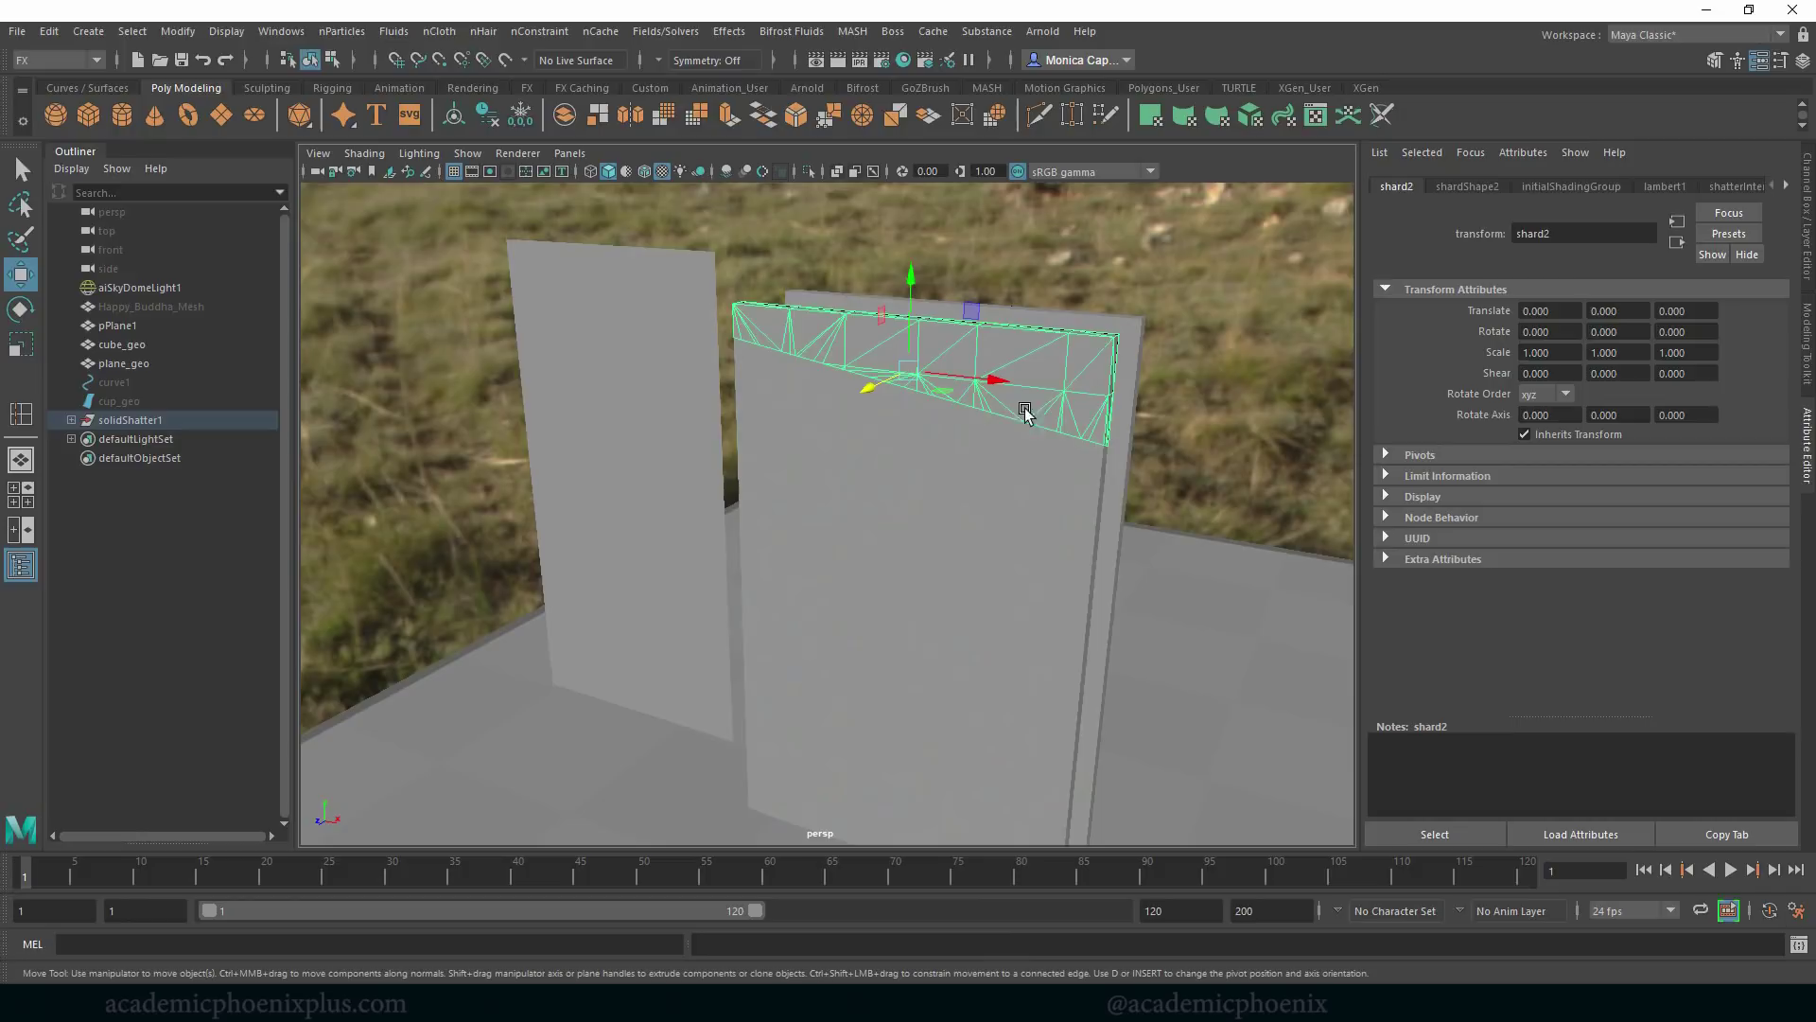
left_click_drag(888, 394, 861, 466)
left_click(863, 473)
left_click(861, 487)
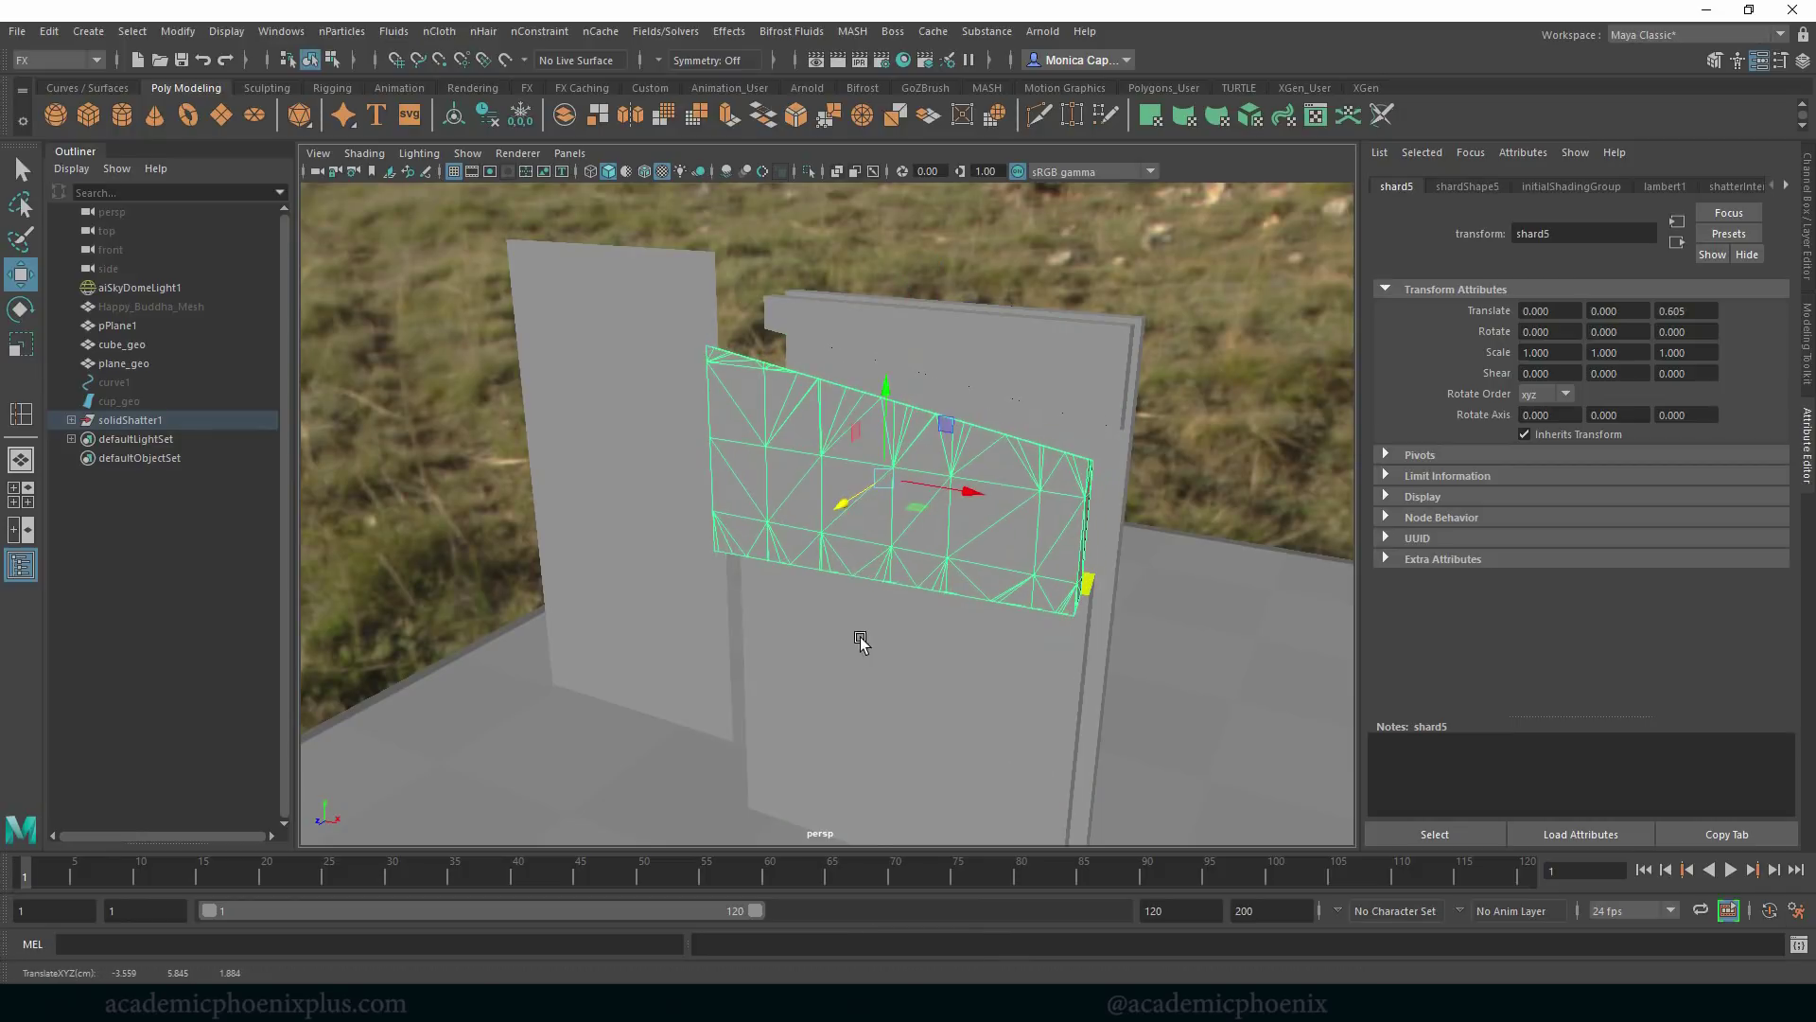
left_click(865, 643)
left_click(806, 713)
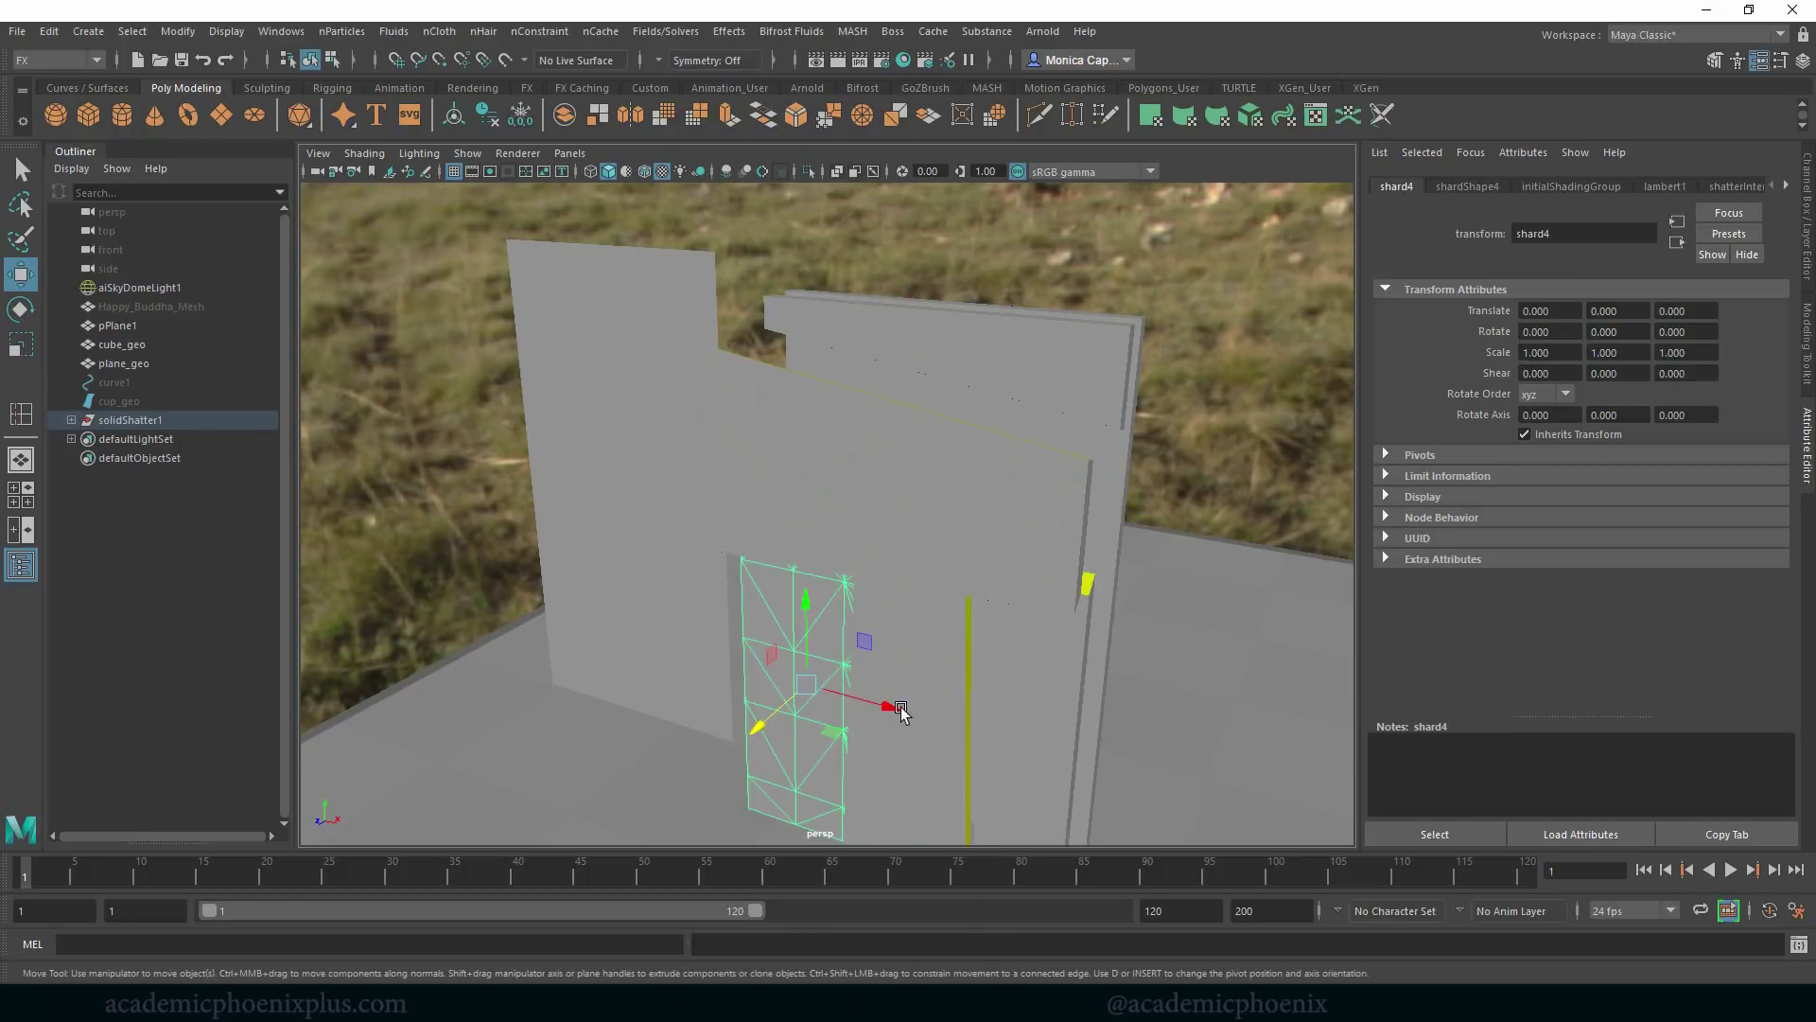
left_click_drag(899, 714, 946, 726, "alt")
Undo the shard and group moves, the second solid shatter and the history deletion on cube_geo.
key("ctrl+z")
key("ctrl+z")
key("ctrl+z")
key("ctrl+z")
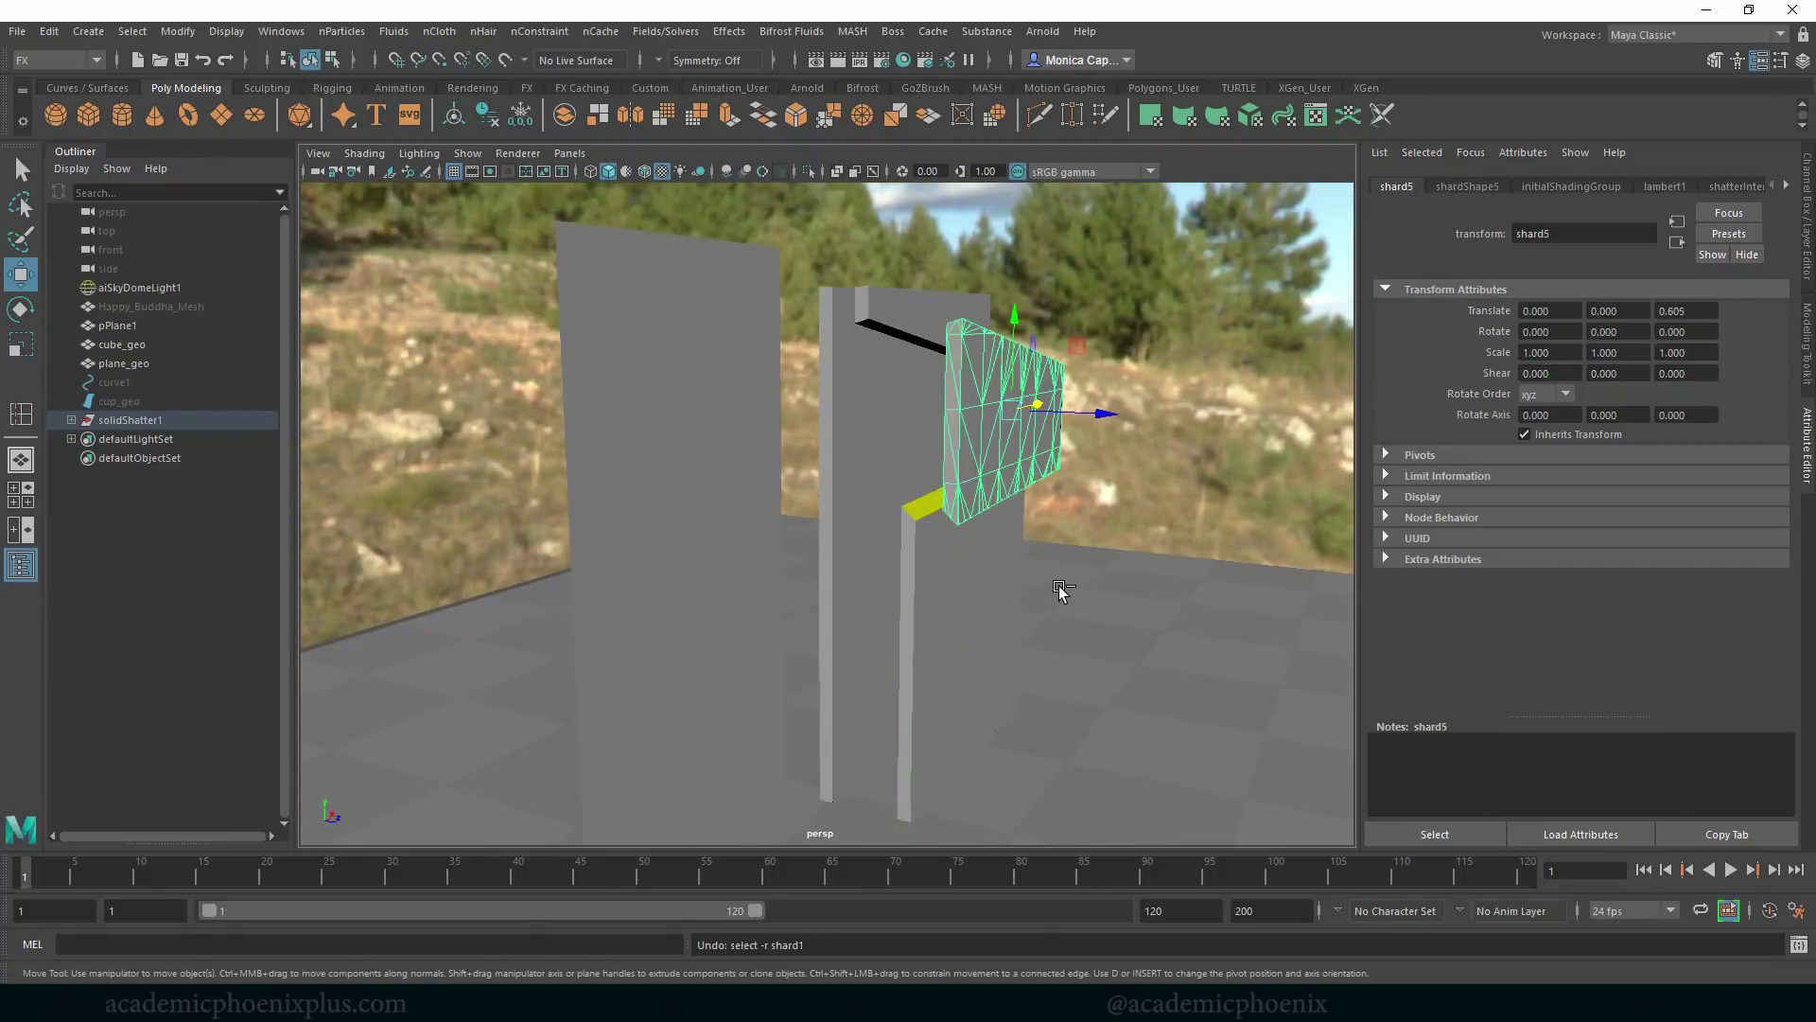
left_click(949, 530)
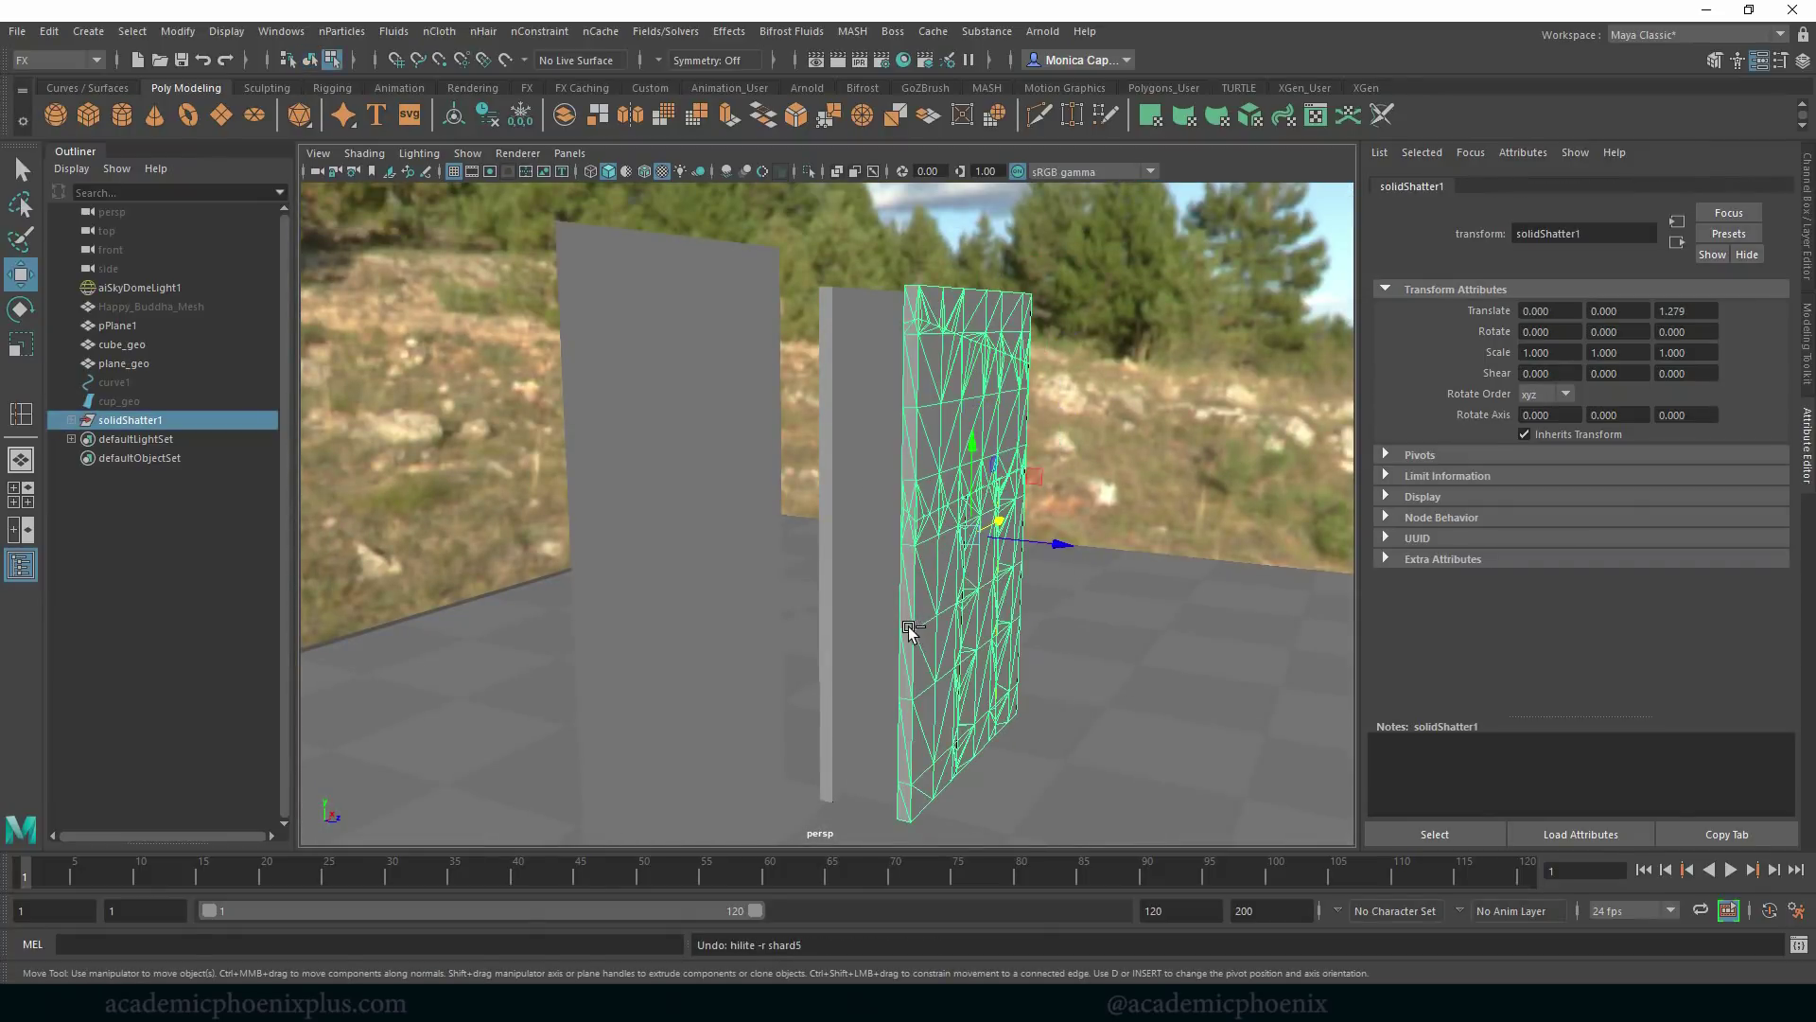
key("ctrl+z")
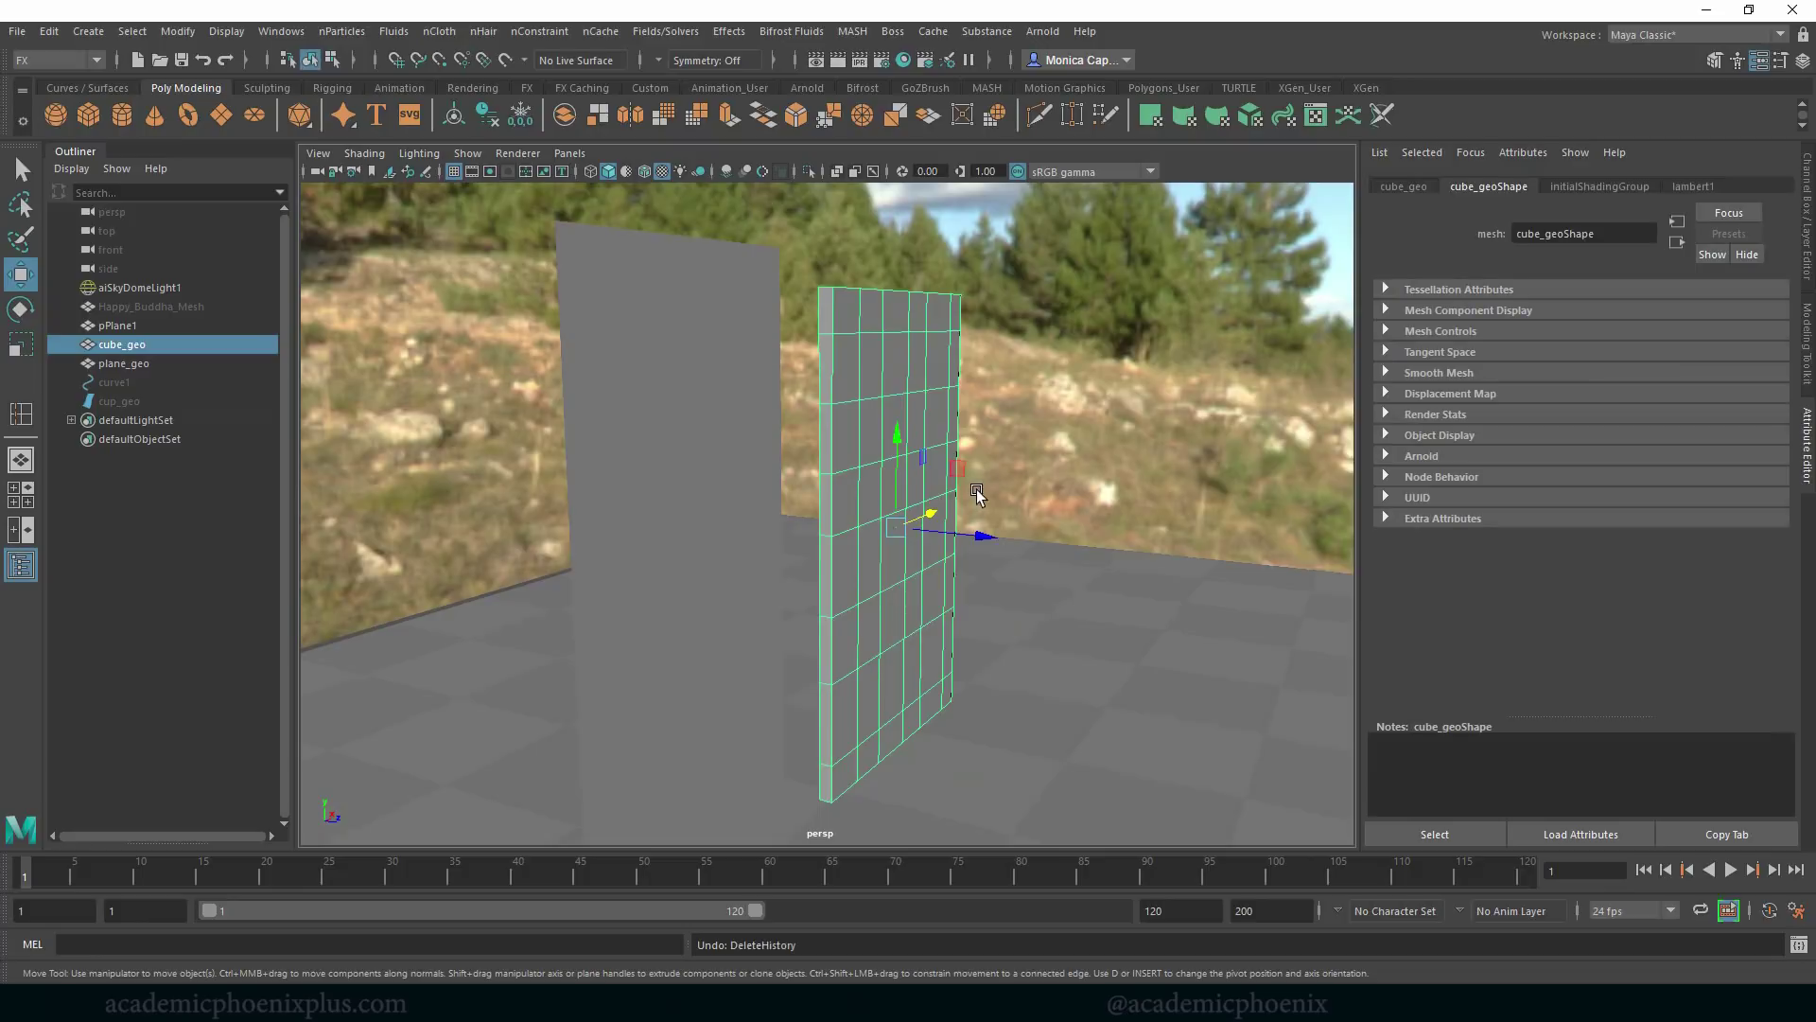
Delete cube_geo's history and apply a solid shatter with 5 shards, edge jagginess 0.4279, interior polygons removed, extrude shards 0.2314 and the original surface hidden.
left_click_drag(977, 493, 880, 530, "alt")
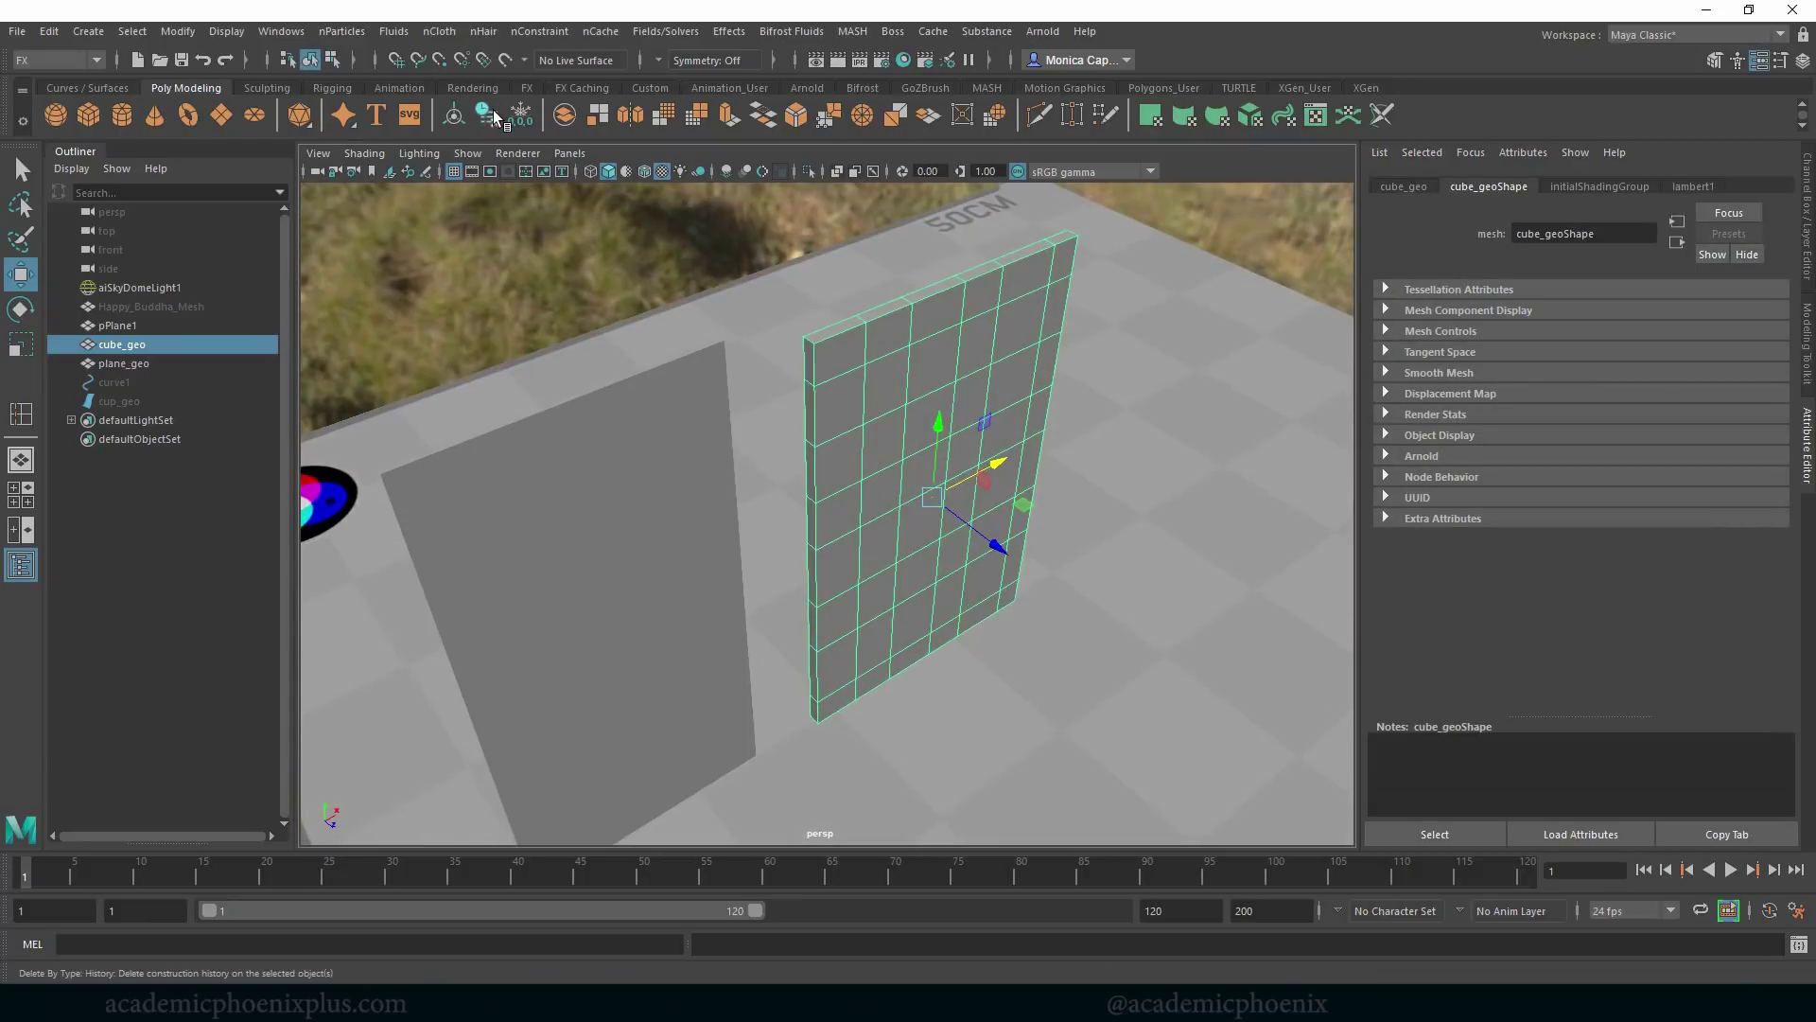
left_click(730, 31)
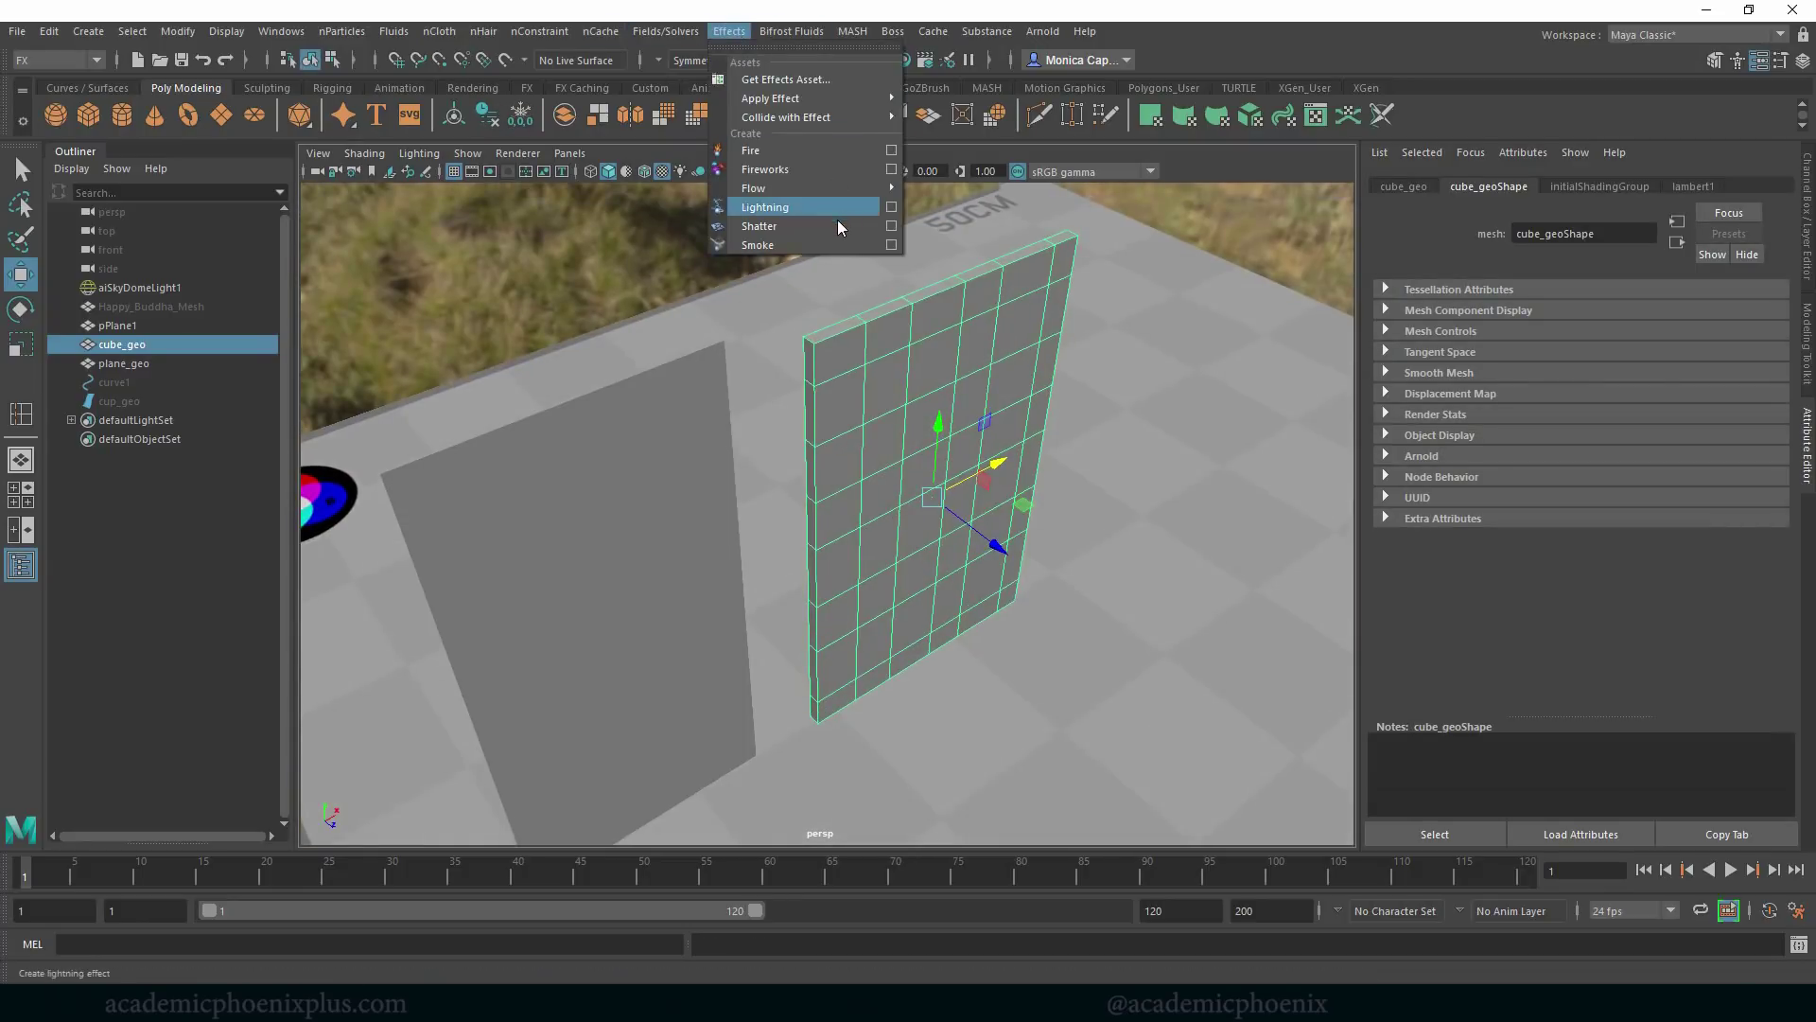
left_click(891, 226)
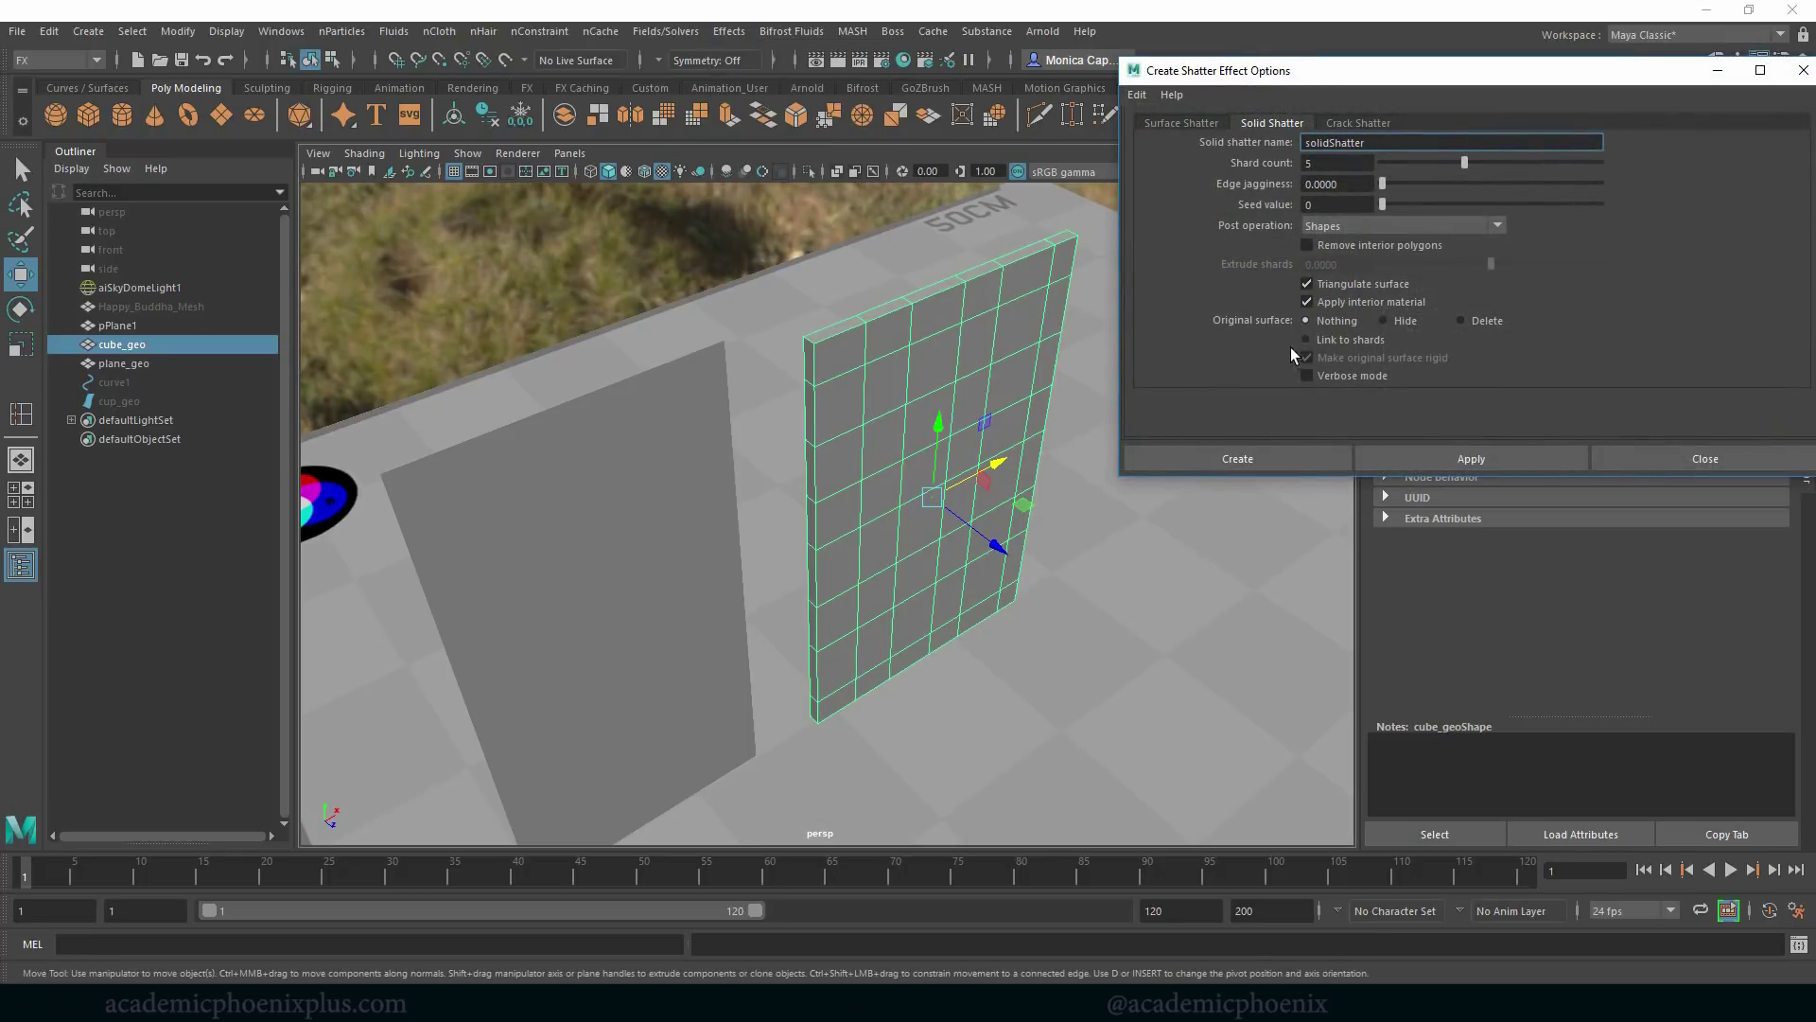
double_click(1351, 167)
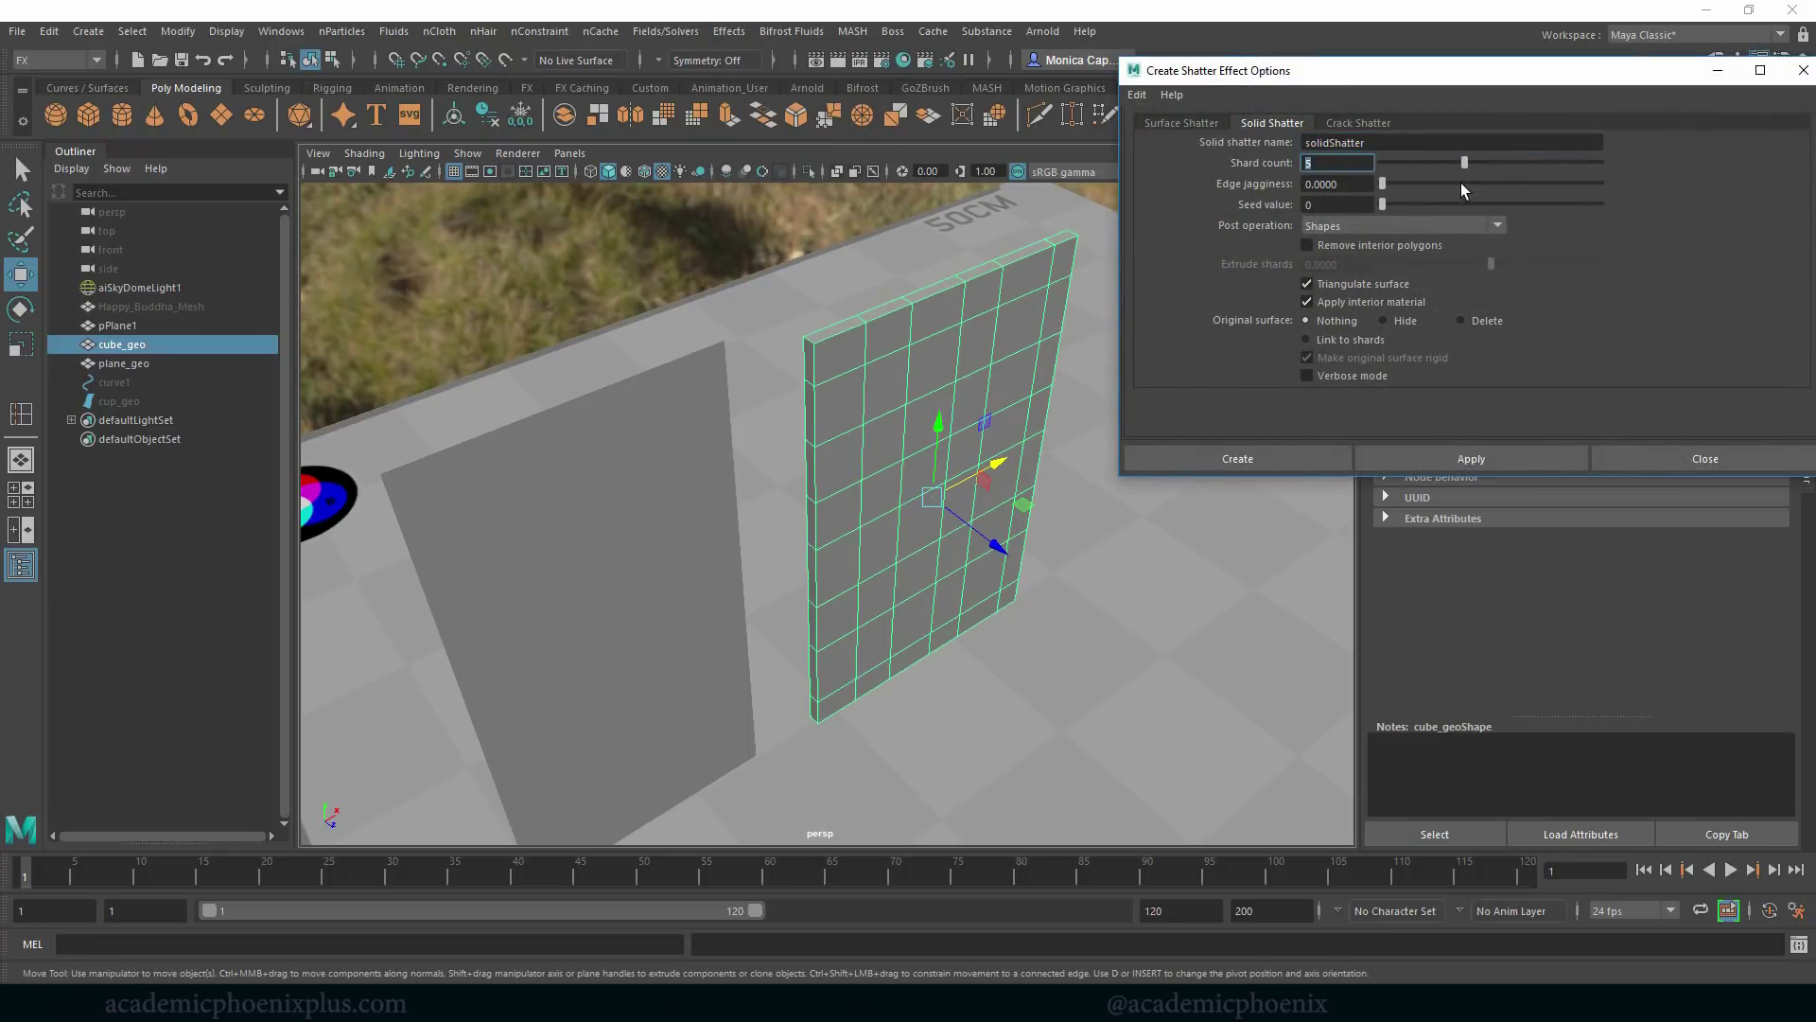
left_click_drag(1432, 184, 1474, 179)
left_click(1398, 248)
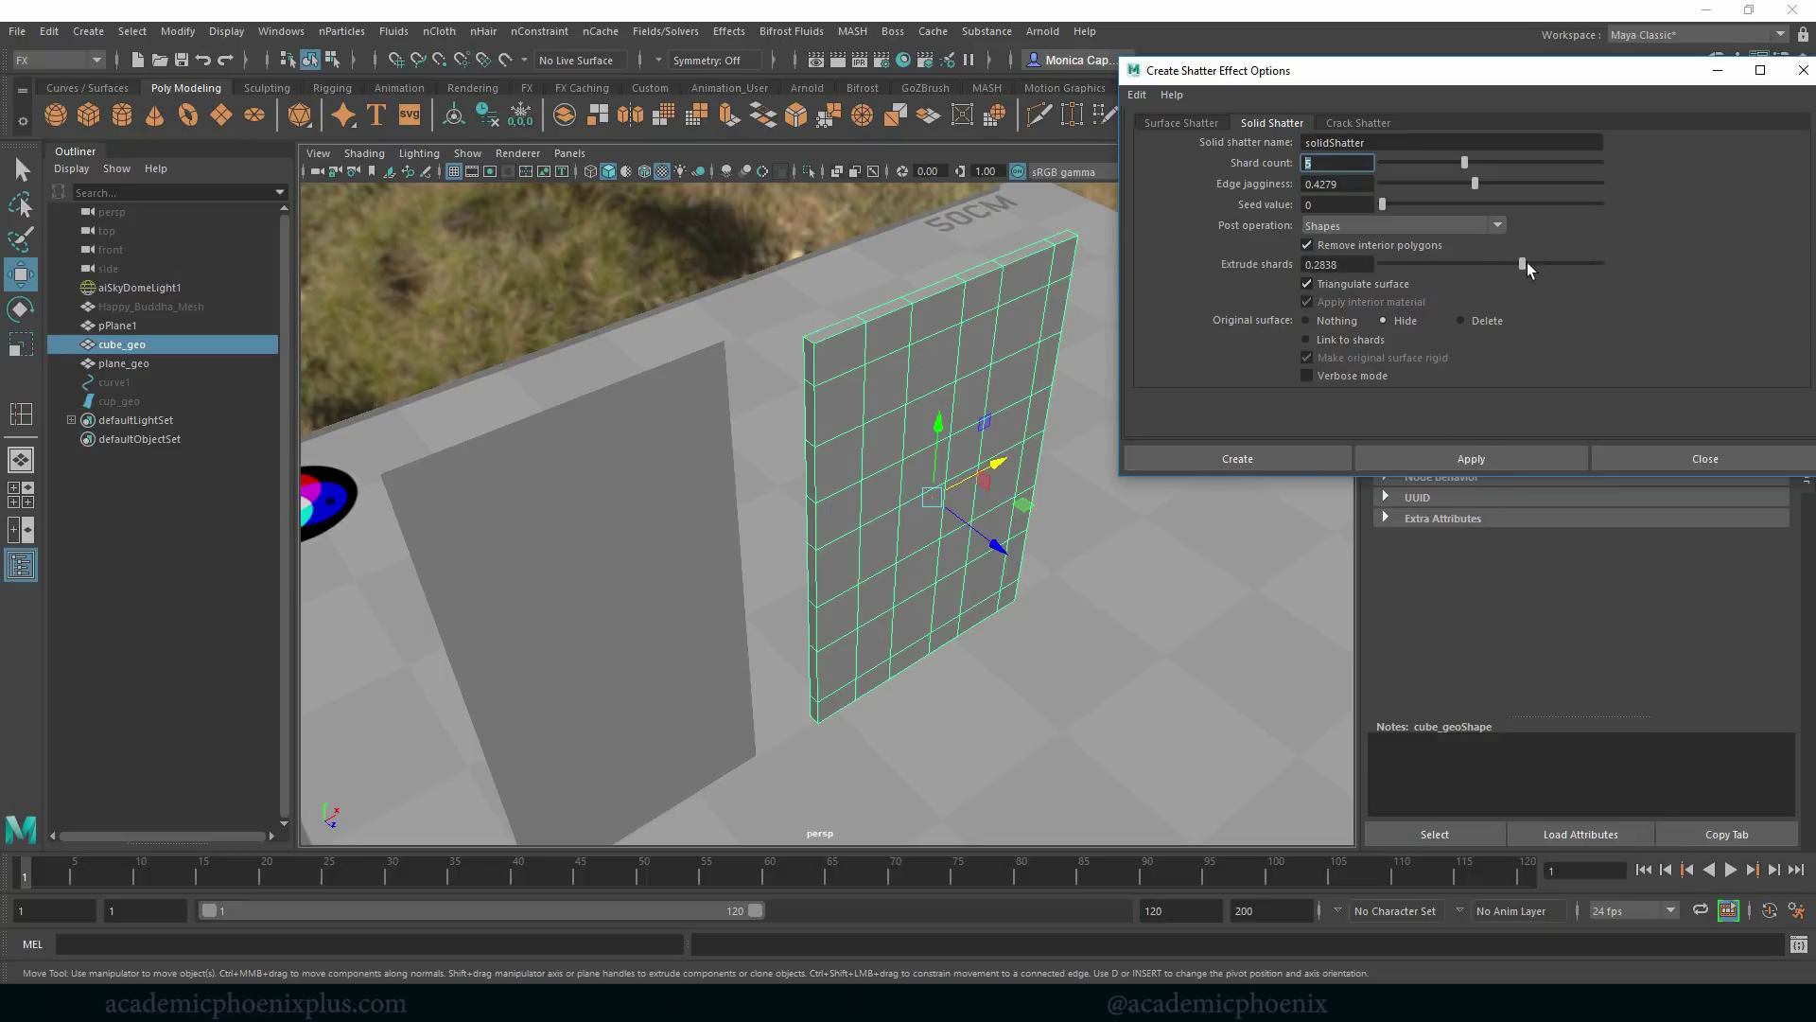
left_click_drag(1514, 264, 1515, 274)
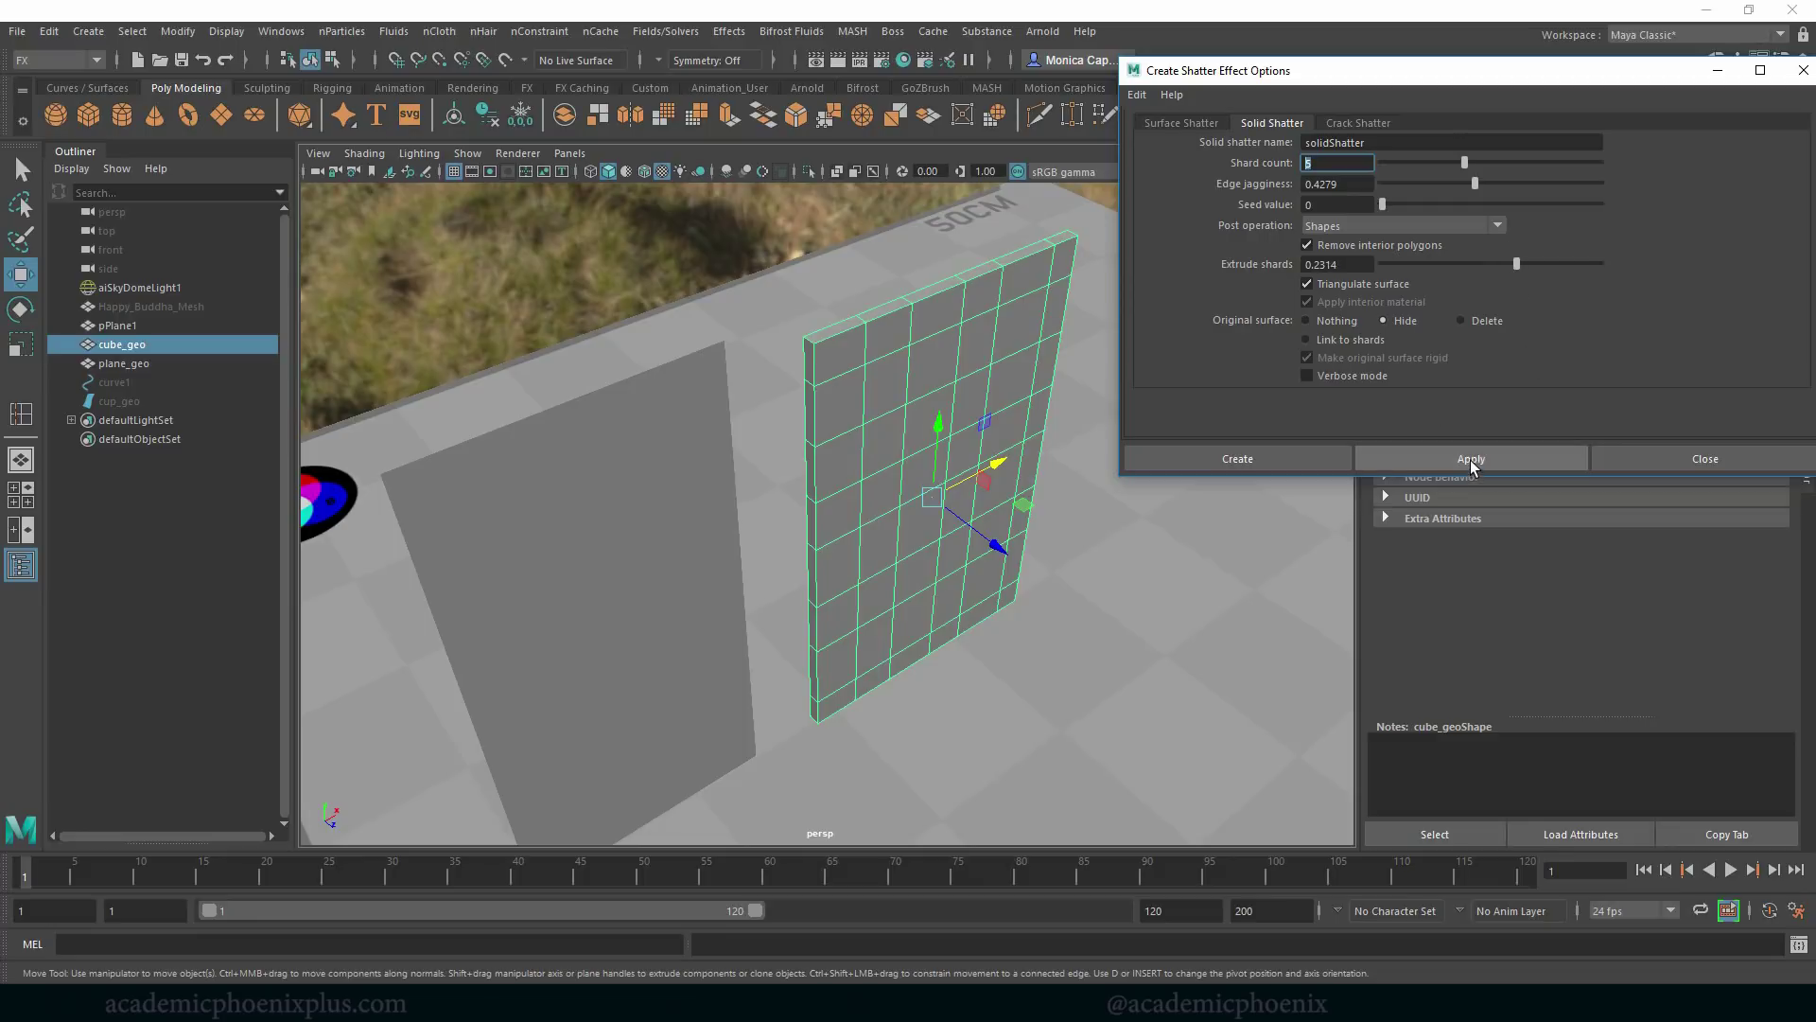
Move shard2, the upper corner piece, well away from the jagged shatter to inspect its hollow extruded interior.
left_click(880, 402)
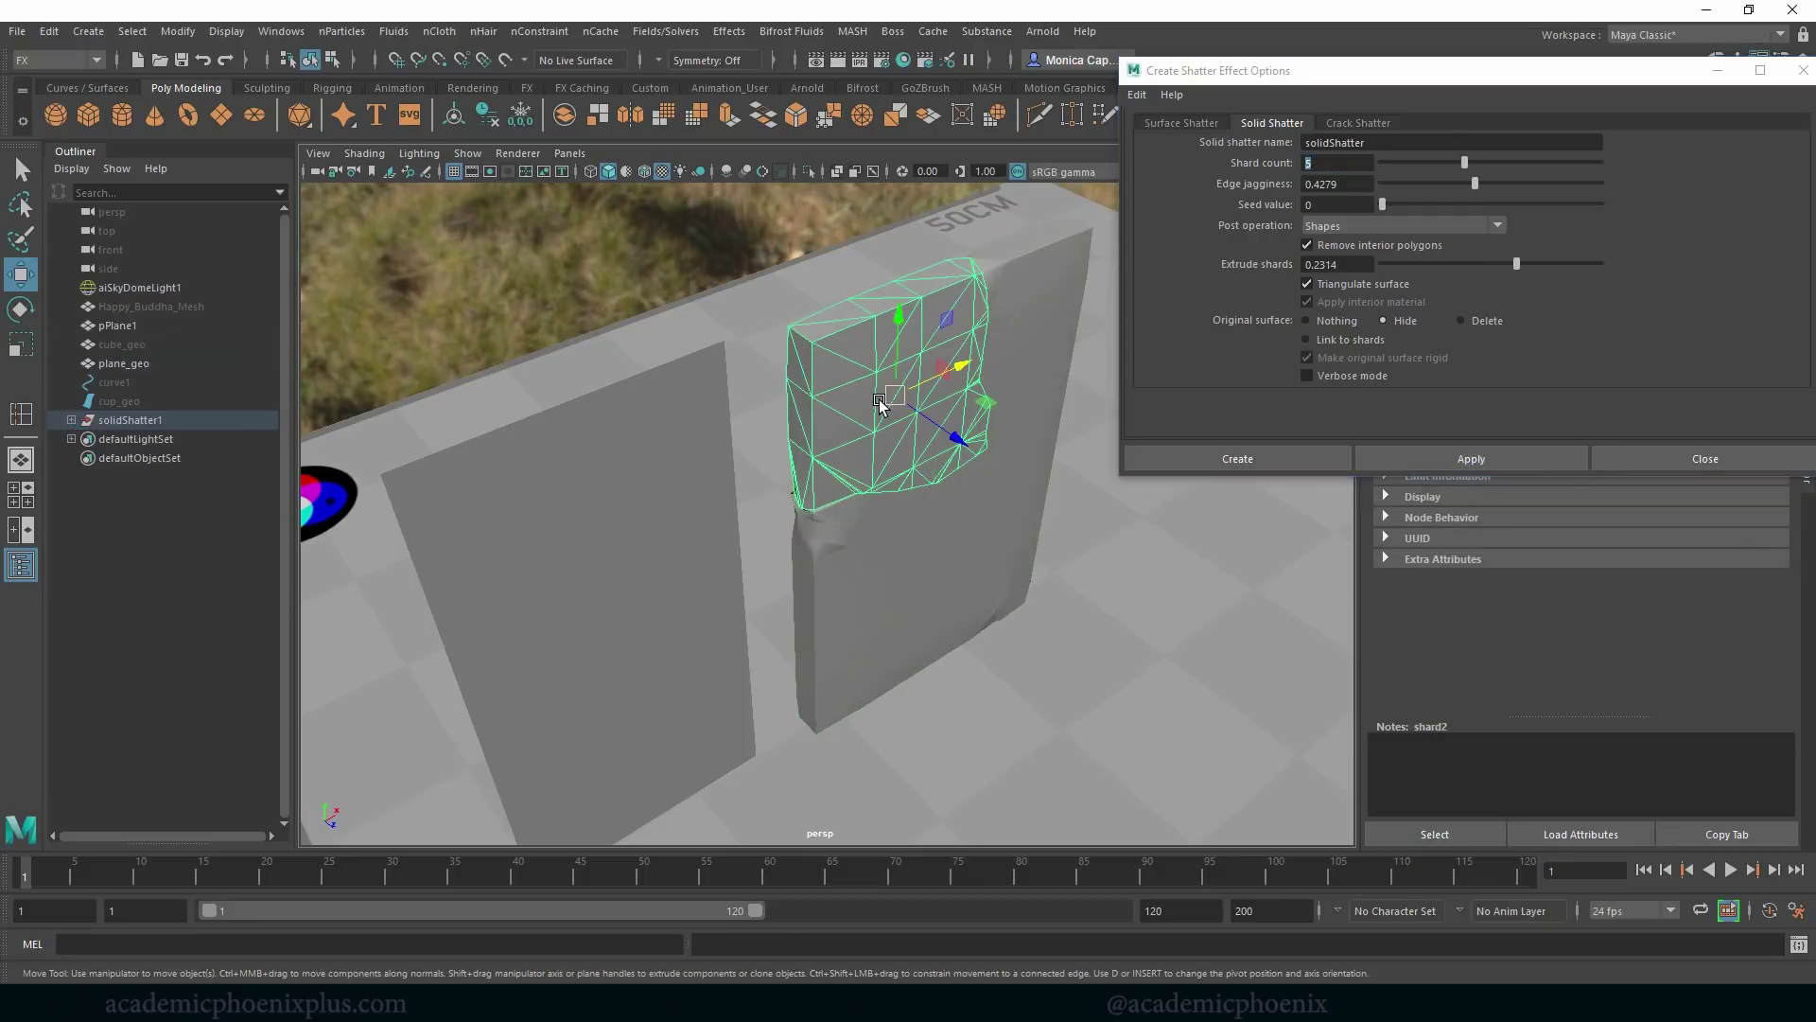
left_click_drag(1012, 477, 642, 449, "alt")
left_click(987, 574)
left_click(828, 482)
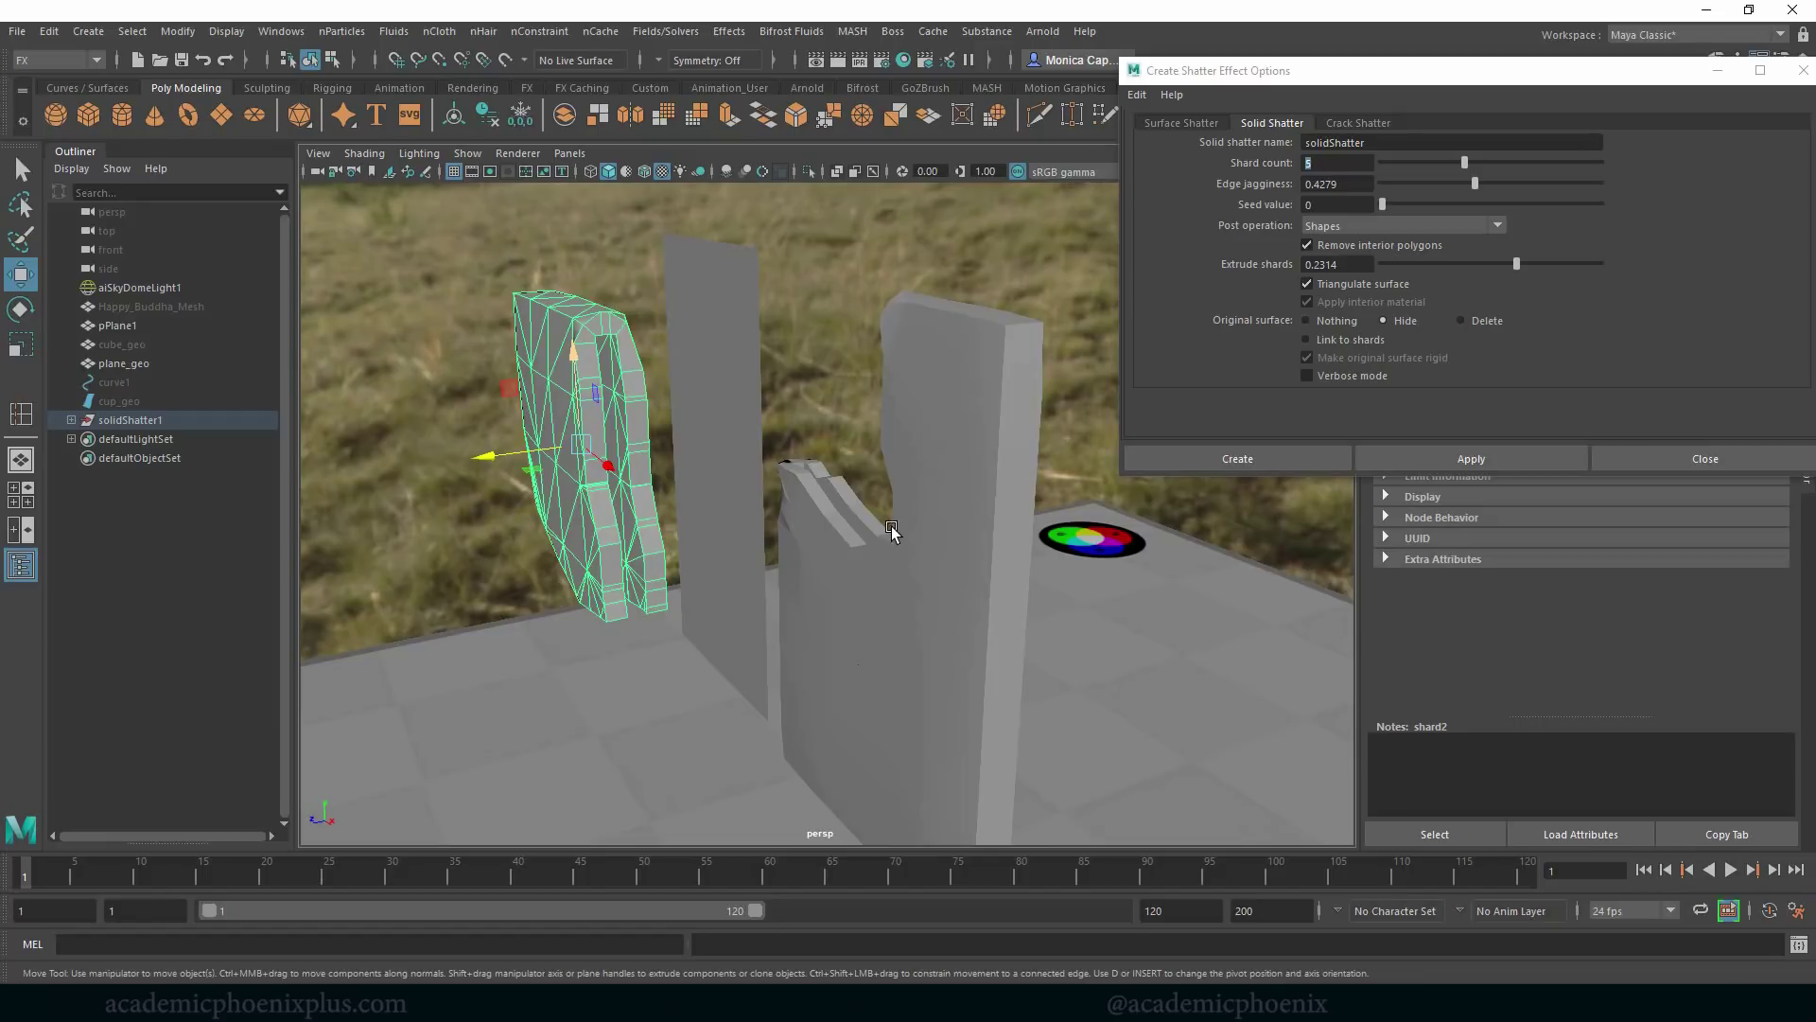
left_click_drag(892, 531, 852, 549, "alt")
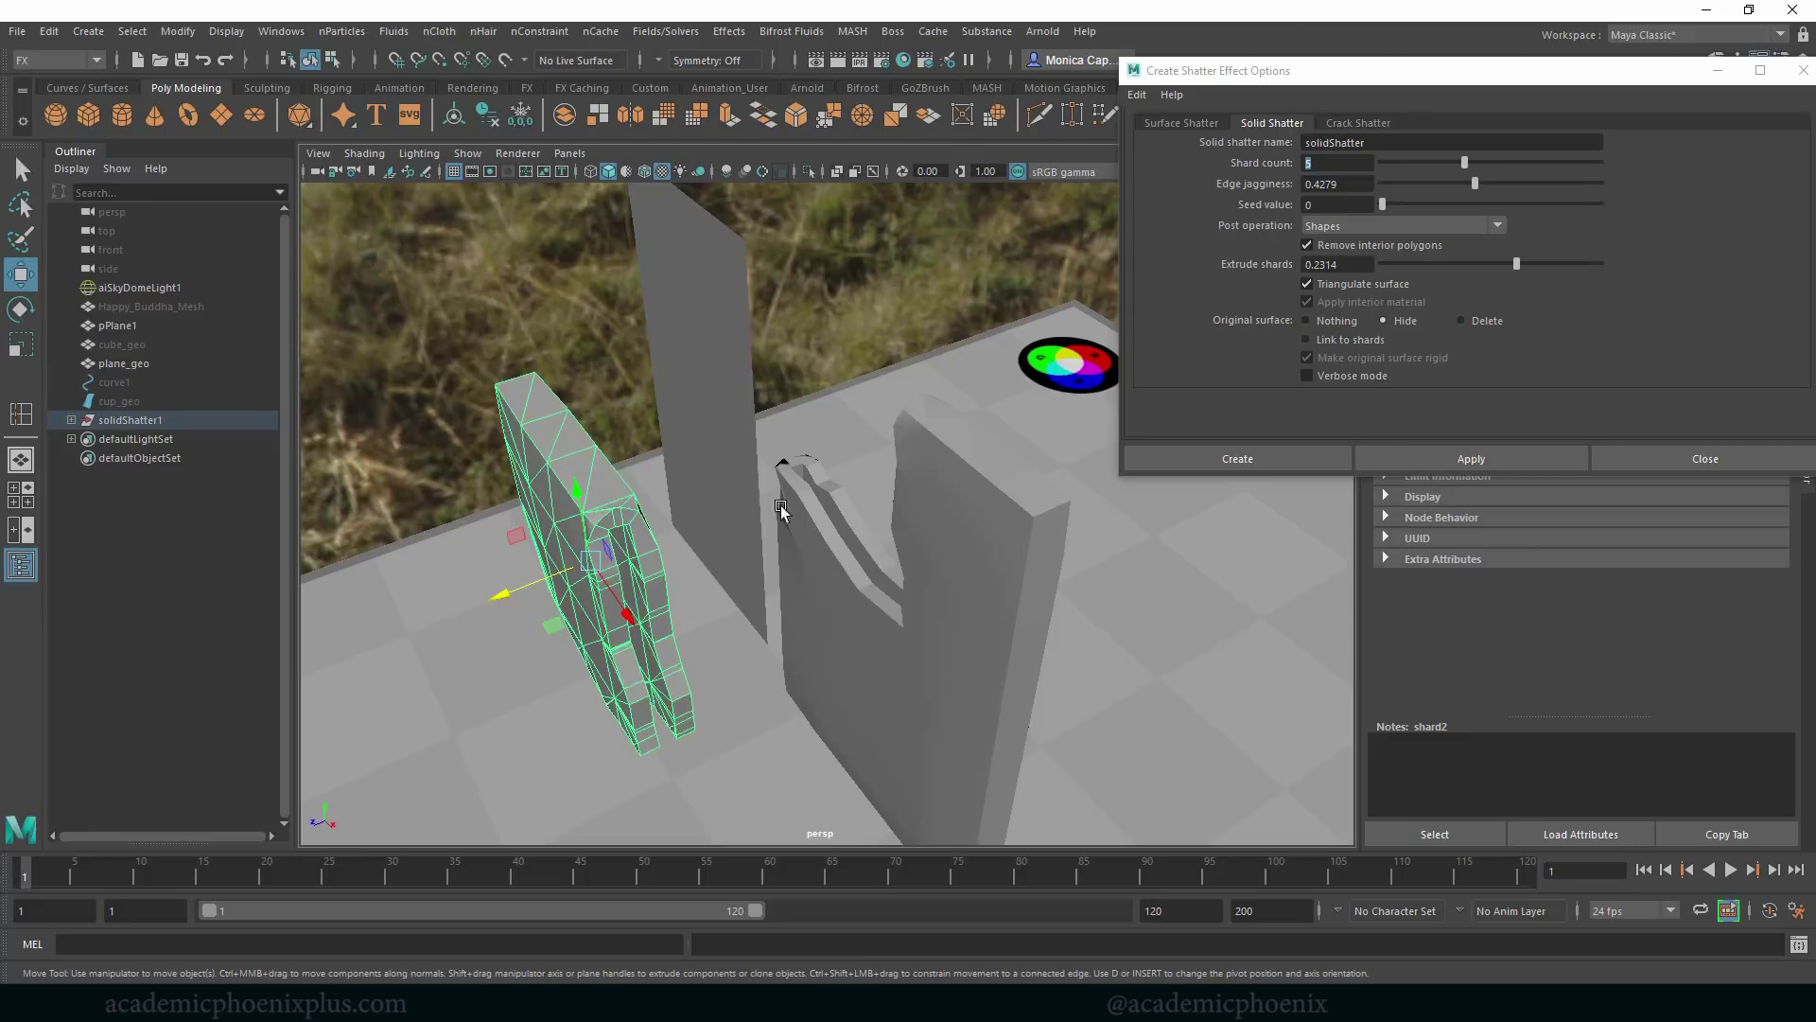
Separate further shards, including shard5 and shard3, from the jagged solid shatter to inspect their extruded edges.
left_click(1032, 550)
left_click(923, 726)
left_click_drag(917, 722, 922, 662, "alt")
left_click(838, 588)
left_click(835, 640)
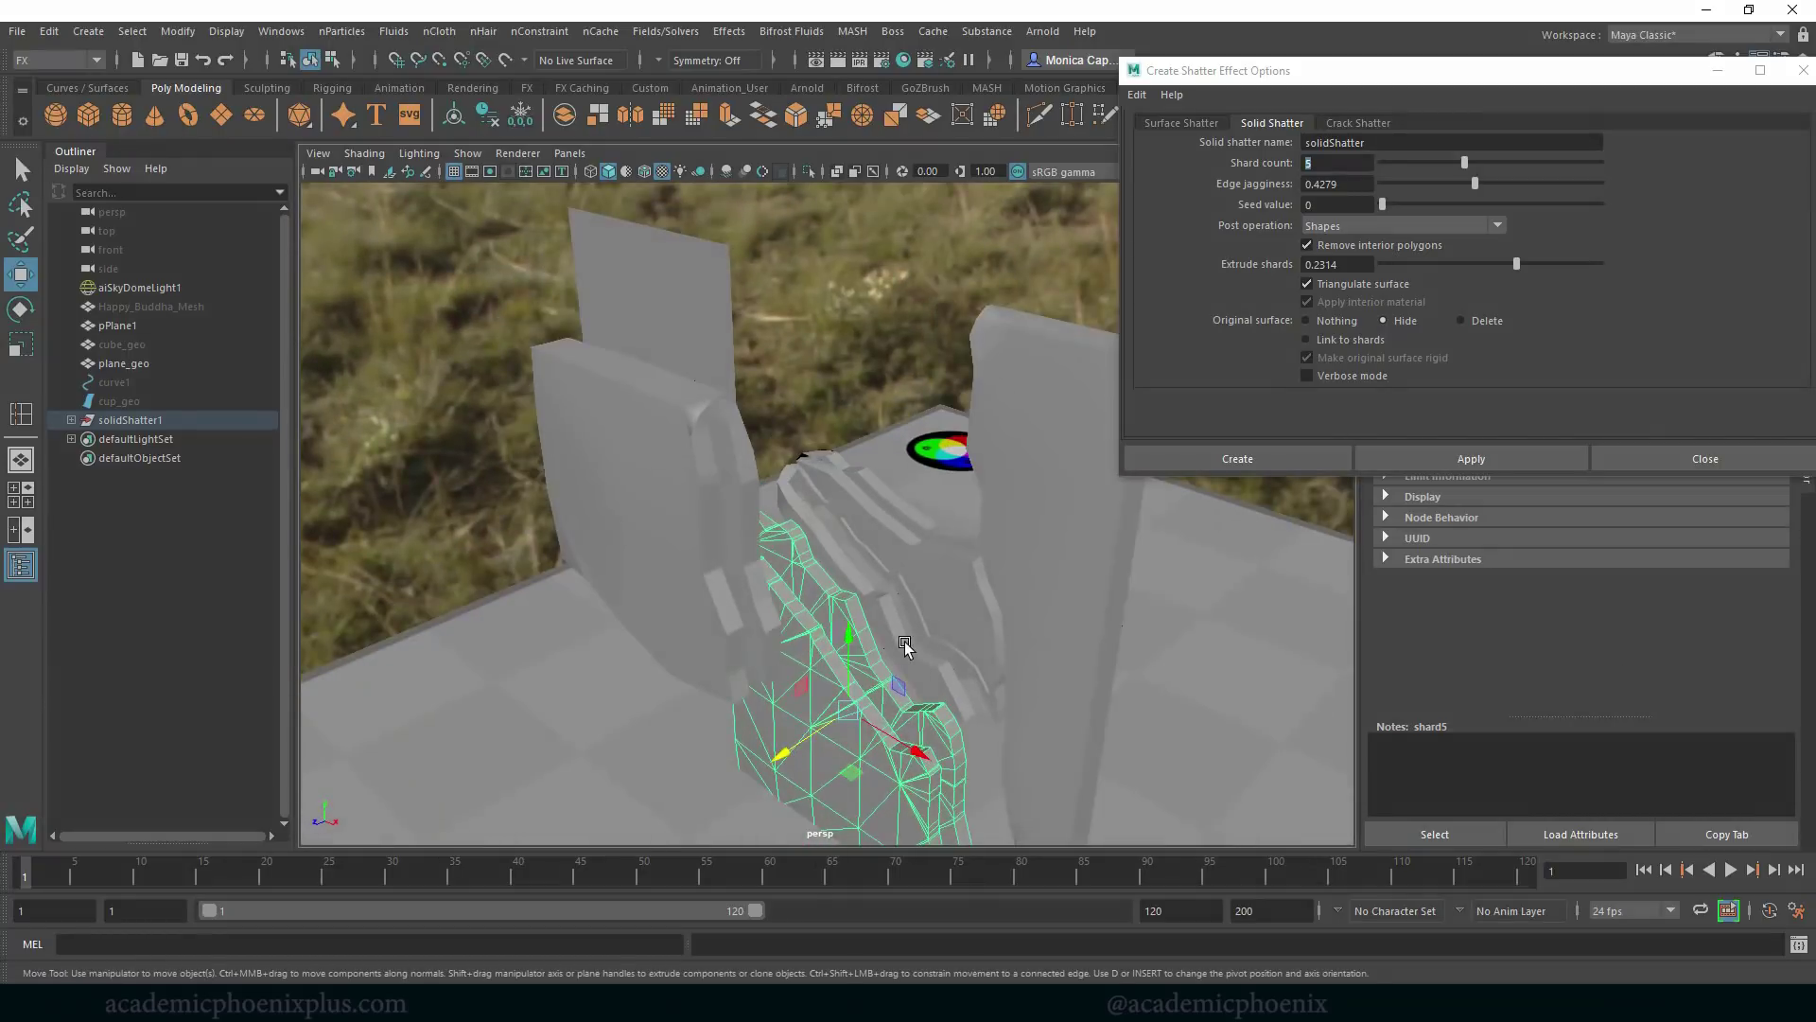
left_click(908, 652)
Undo the shard moves and the jagged, extruded solid shatter, restoring the intact cube_geo.
key("ctrl+z")
key("ctrl+z")
key("ctrl+z")
key("ctrl+z")
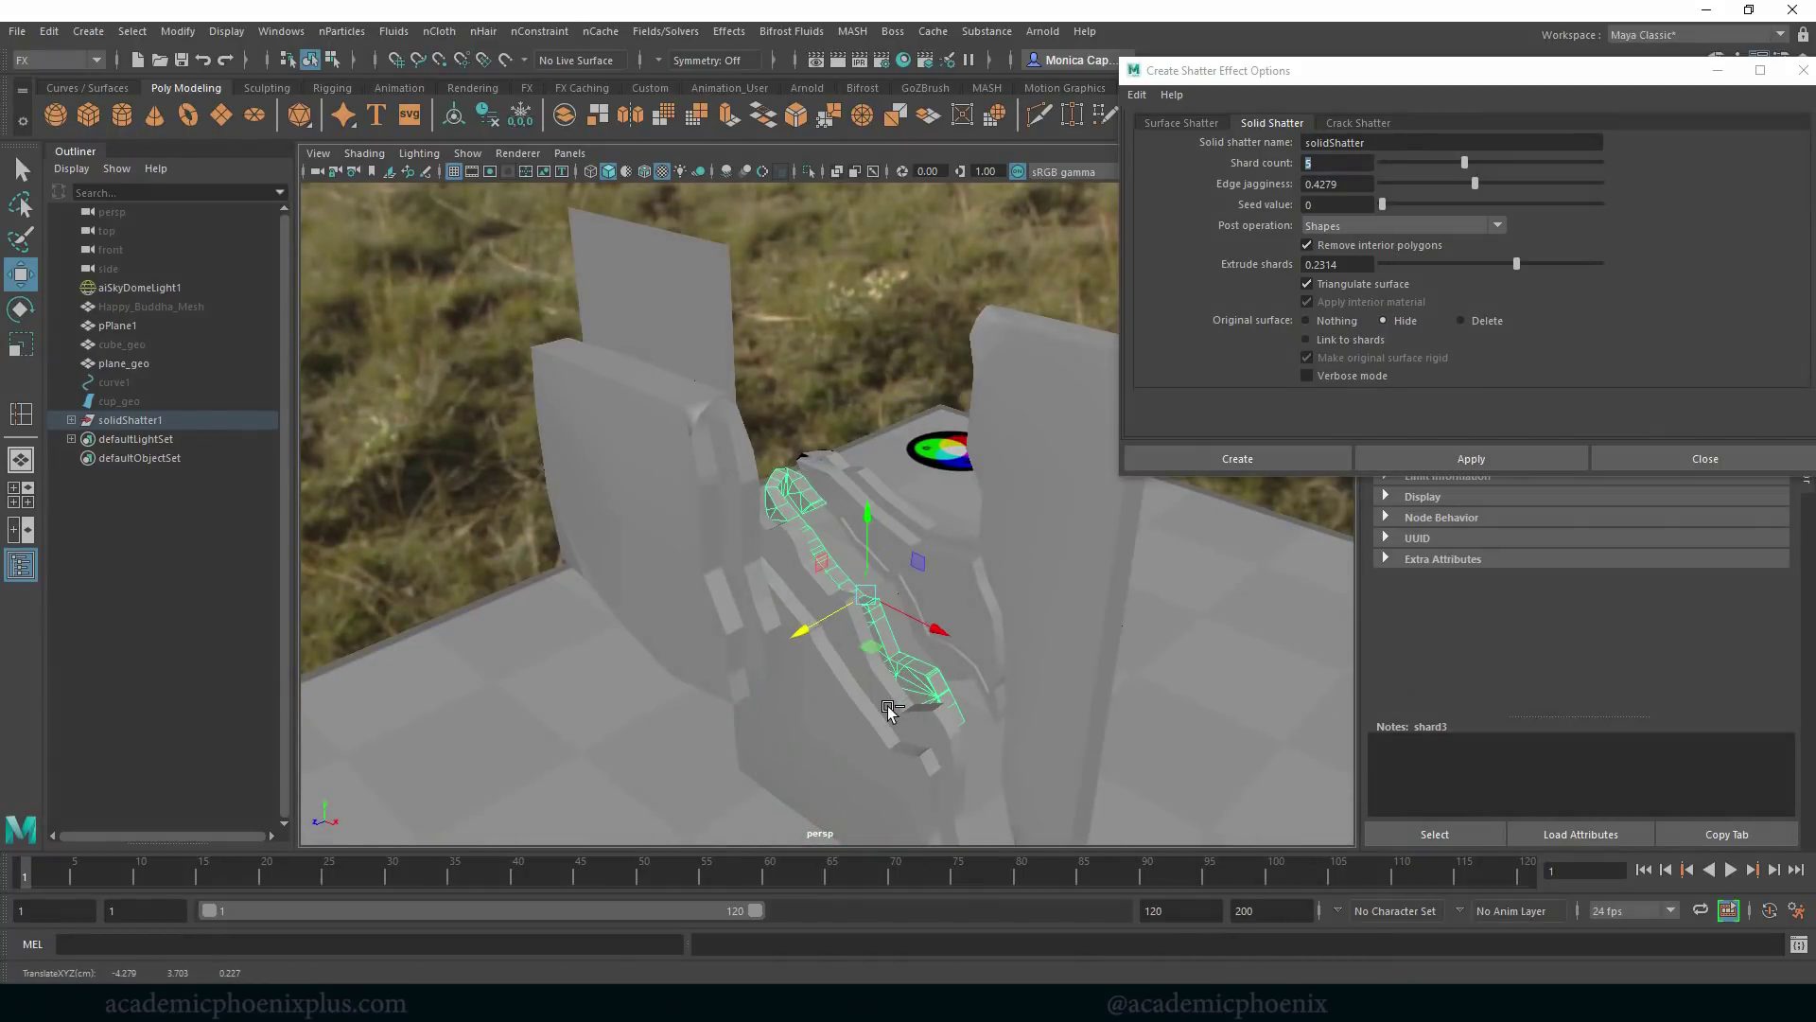
key("ctrl+z")
key("ctrl+z")
key("ctrl+z")
key("ctrl+z")
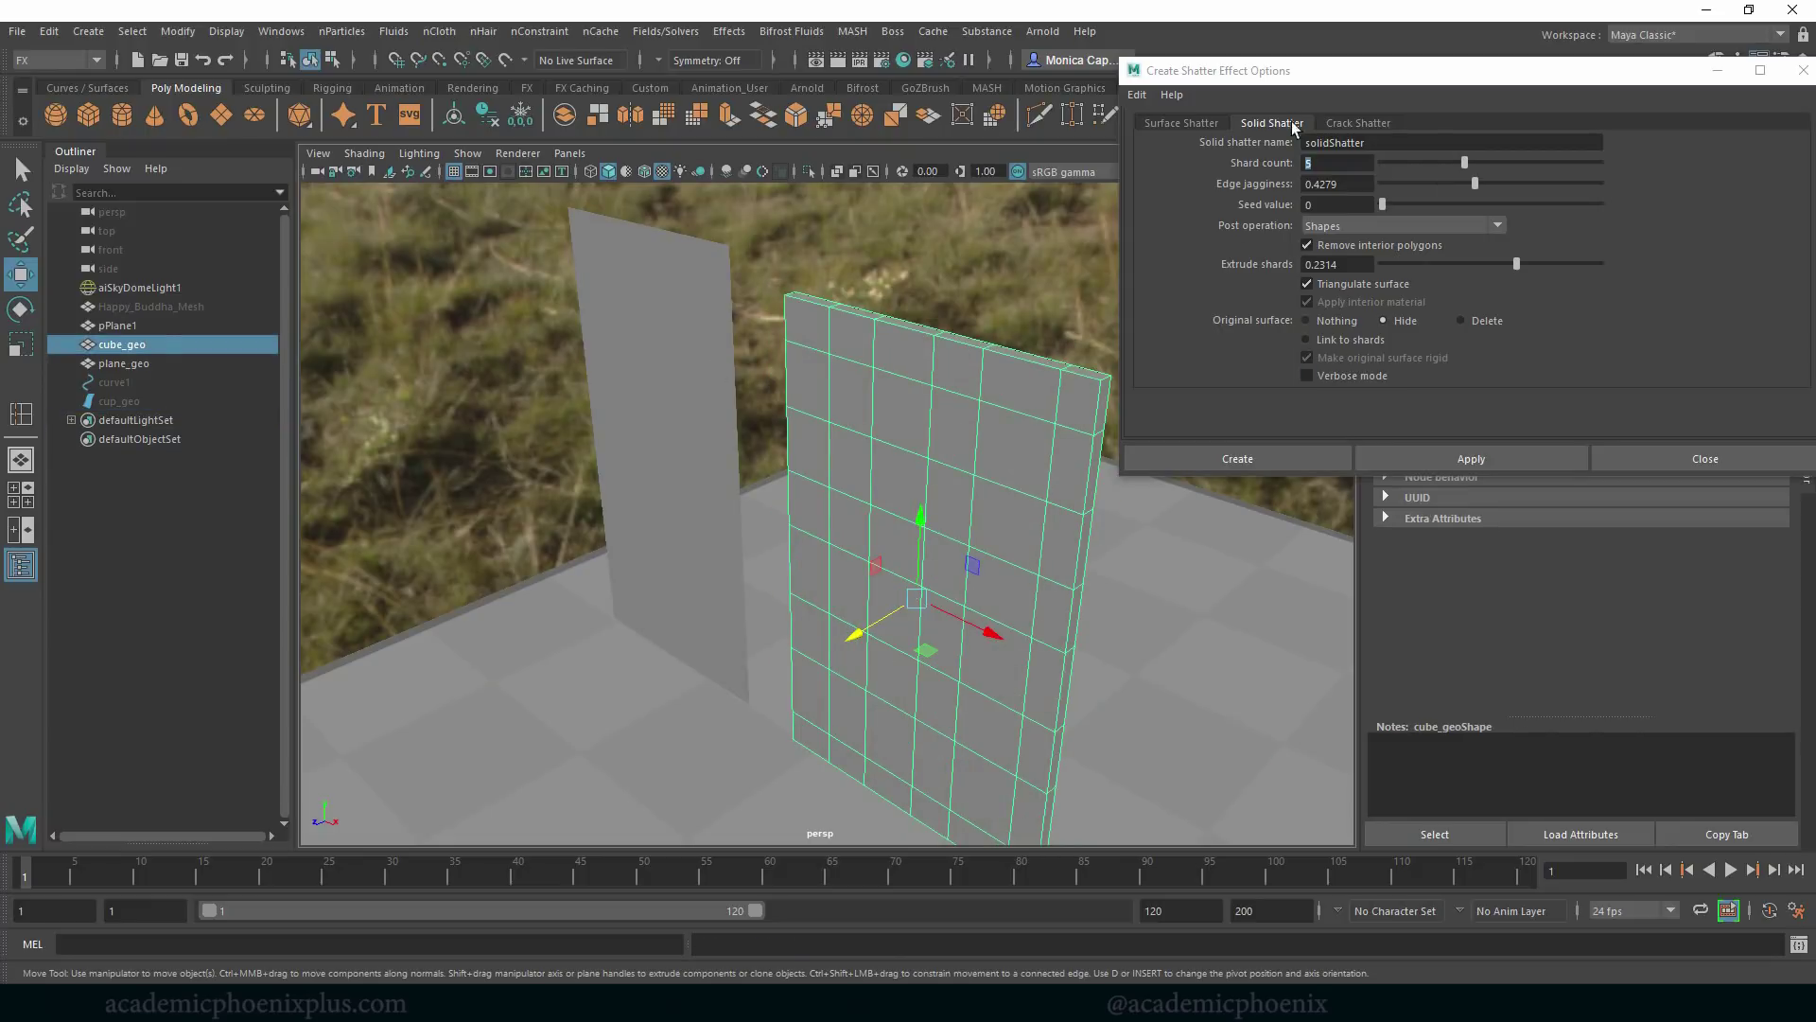
Try to create a crack shatter on the whole cube_geo object with crack count 5 and crack length 200.
left_click(1353, 124)
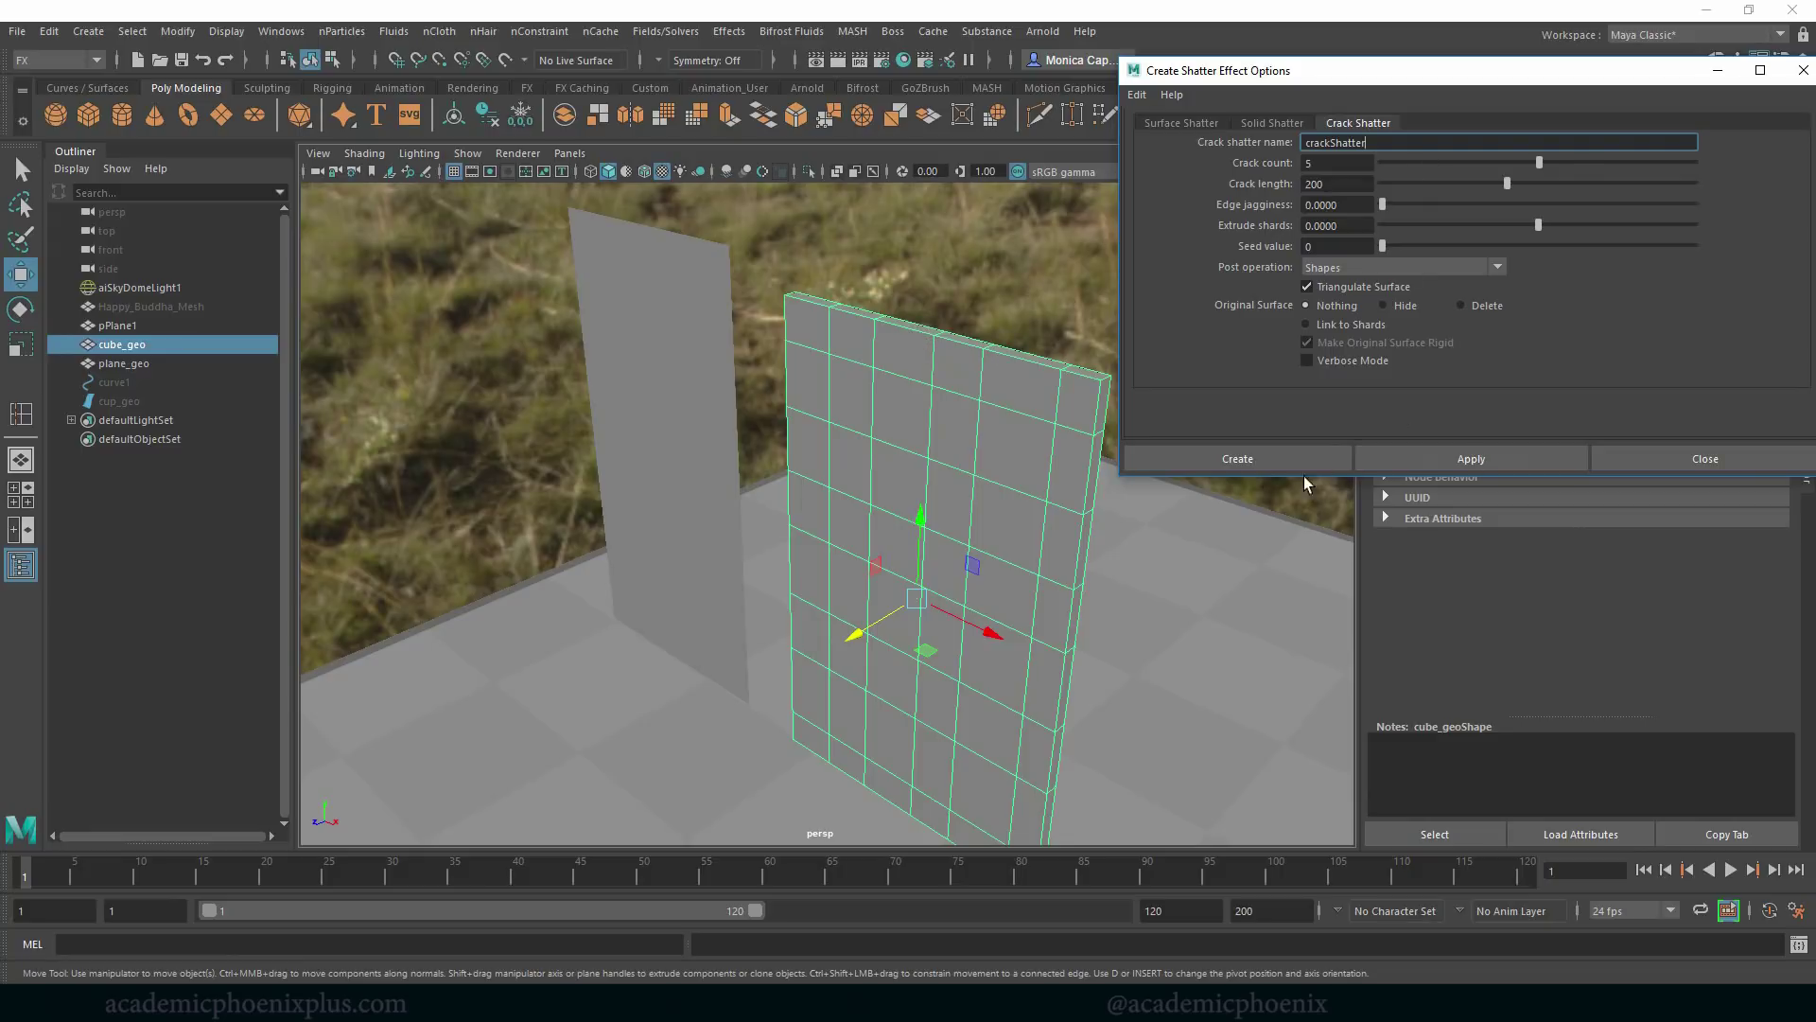
left_click(1247, 457)
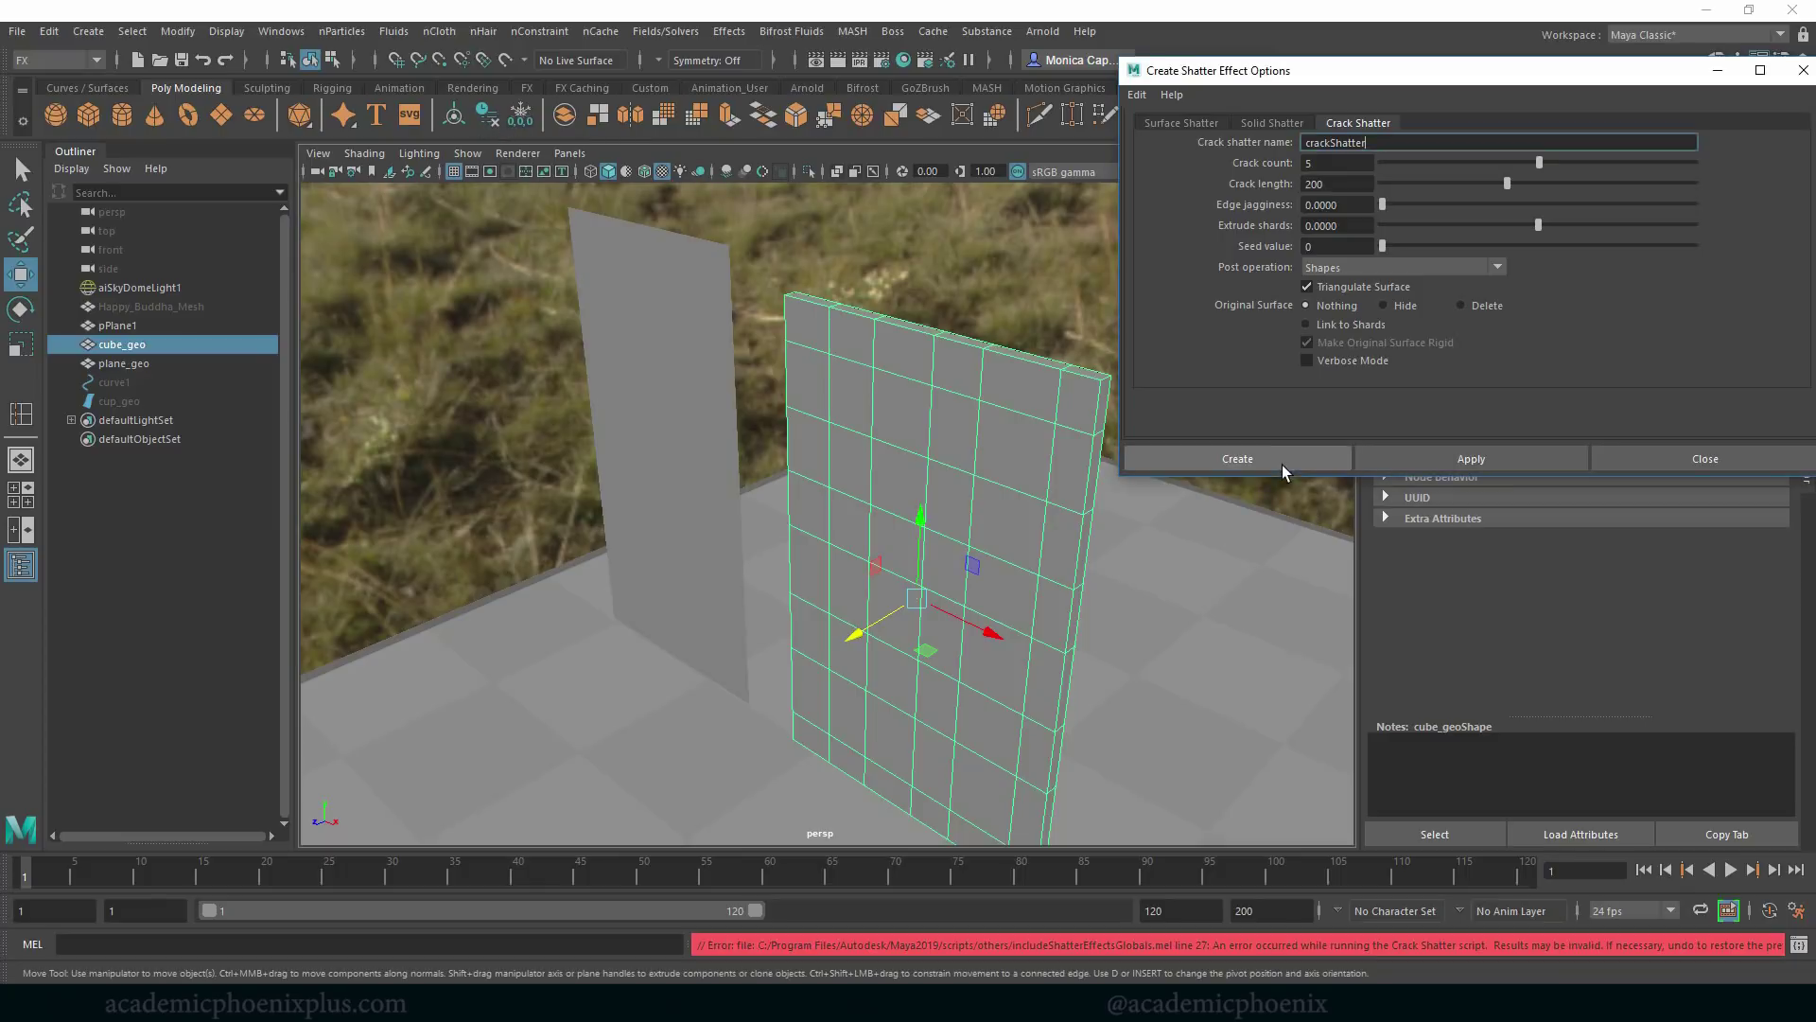
Examine the crack shatter error in the Script Editor for its selection requirement, and close the editor.
left_click(1799, 944)
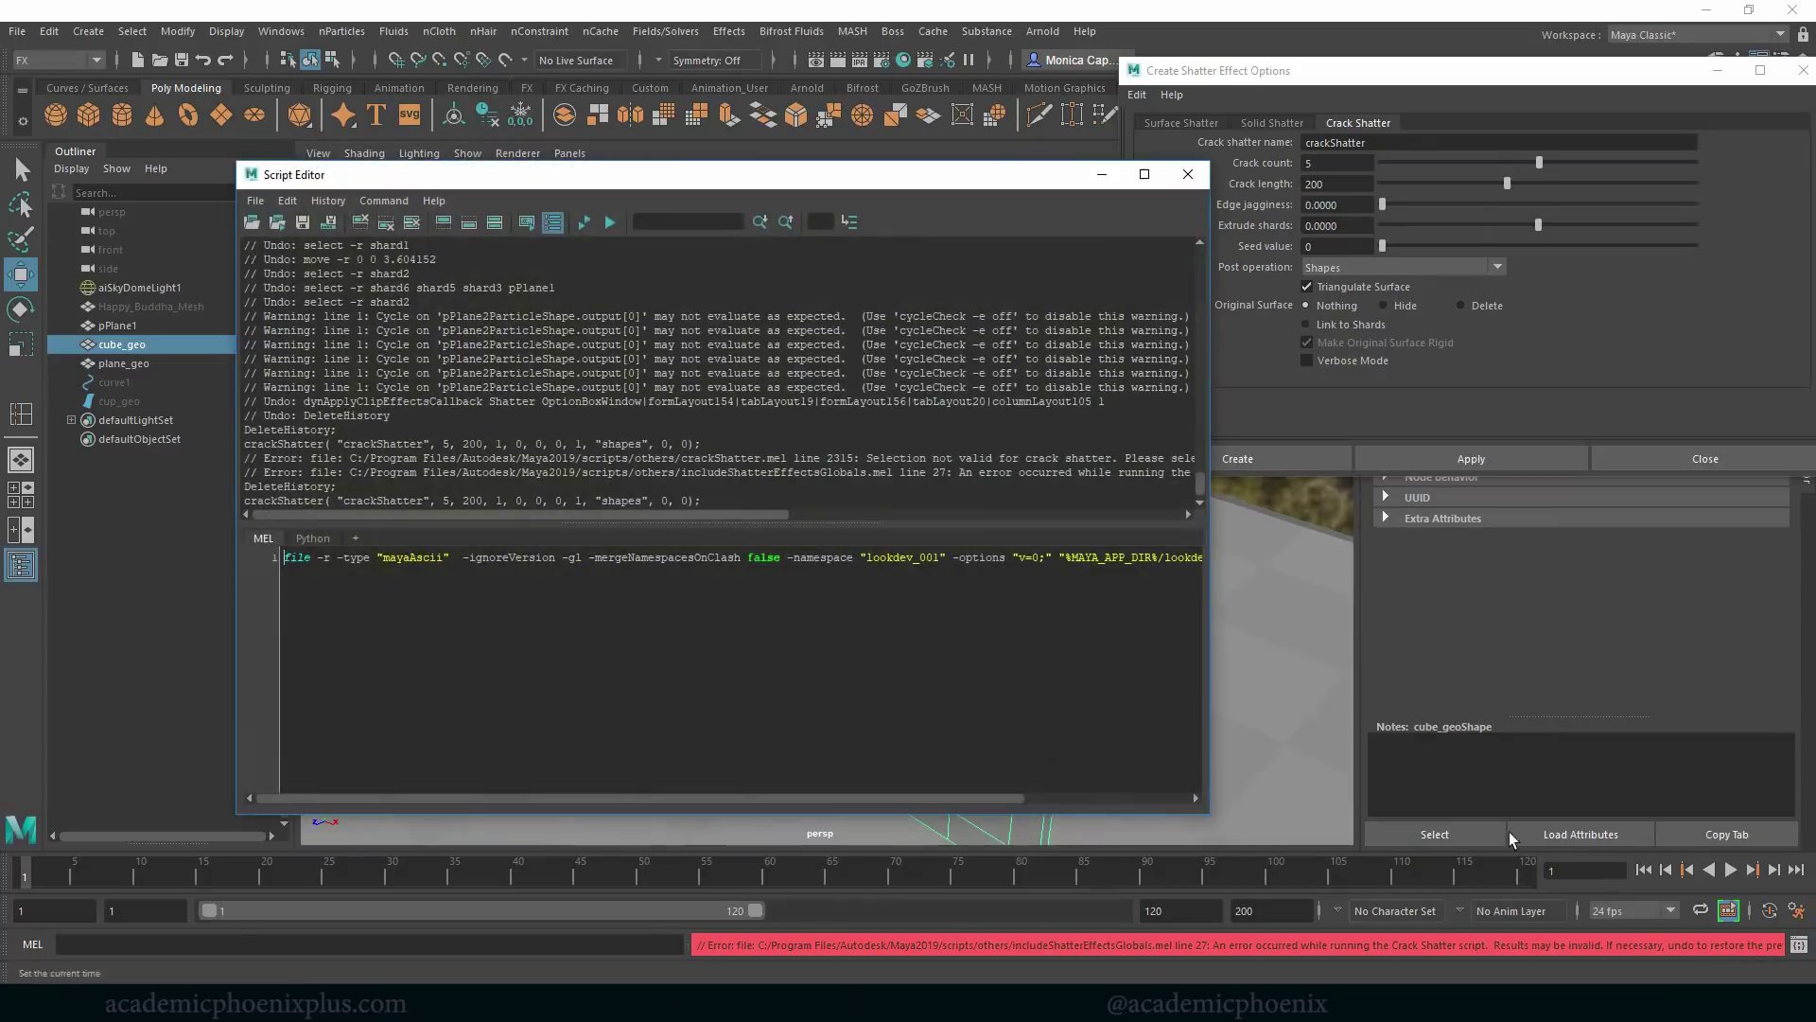
scroll(690, 517, "right", 3)
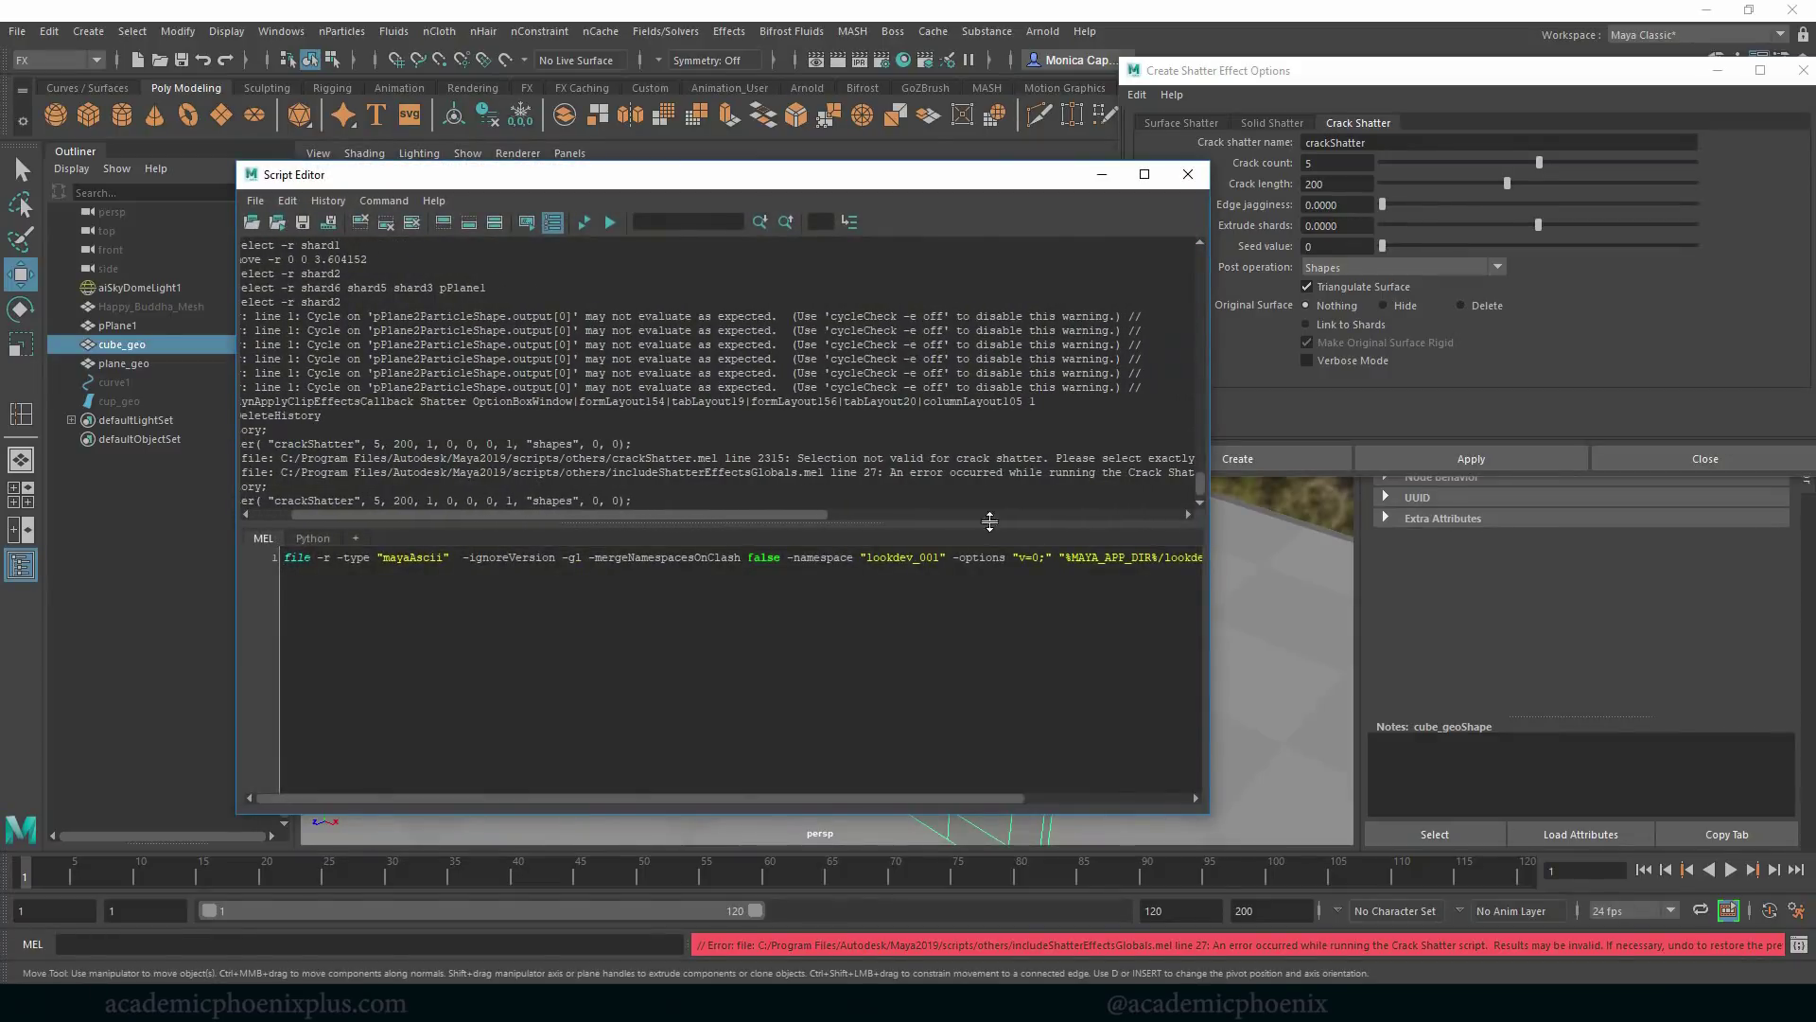
scroll(1201, 498, "down", 1)
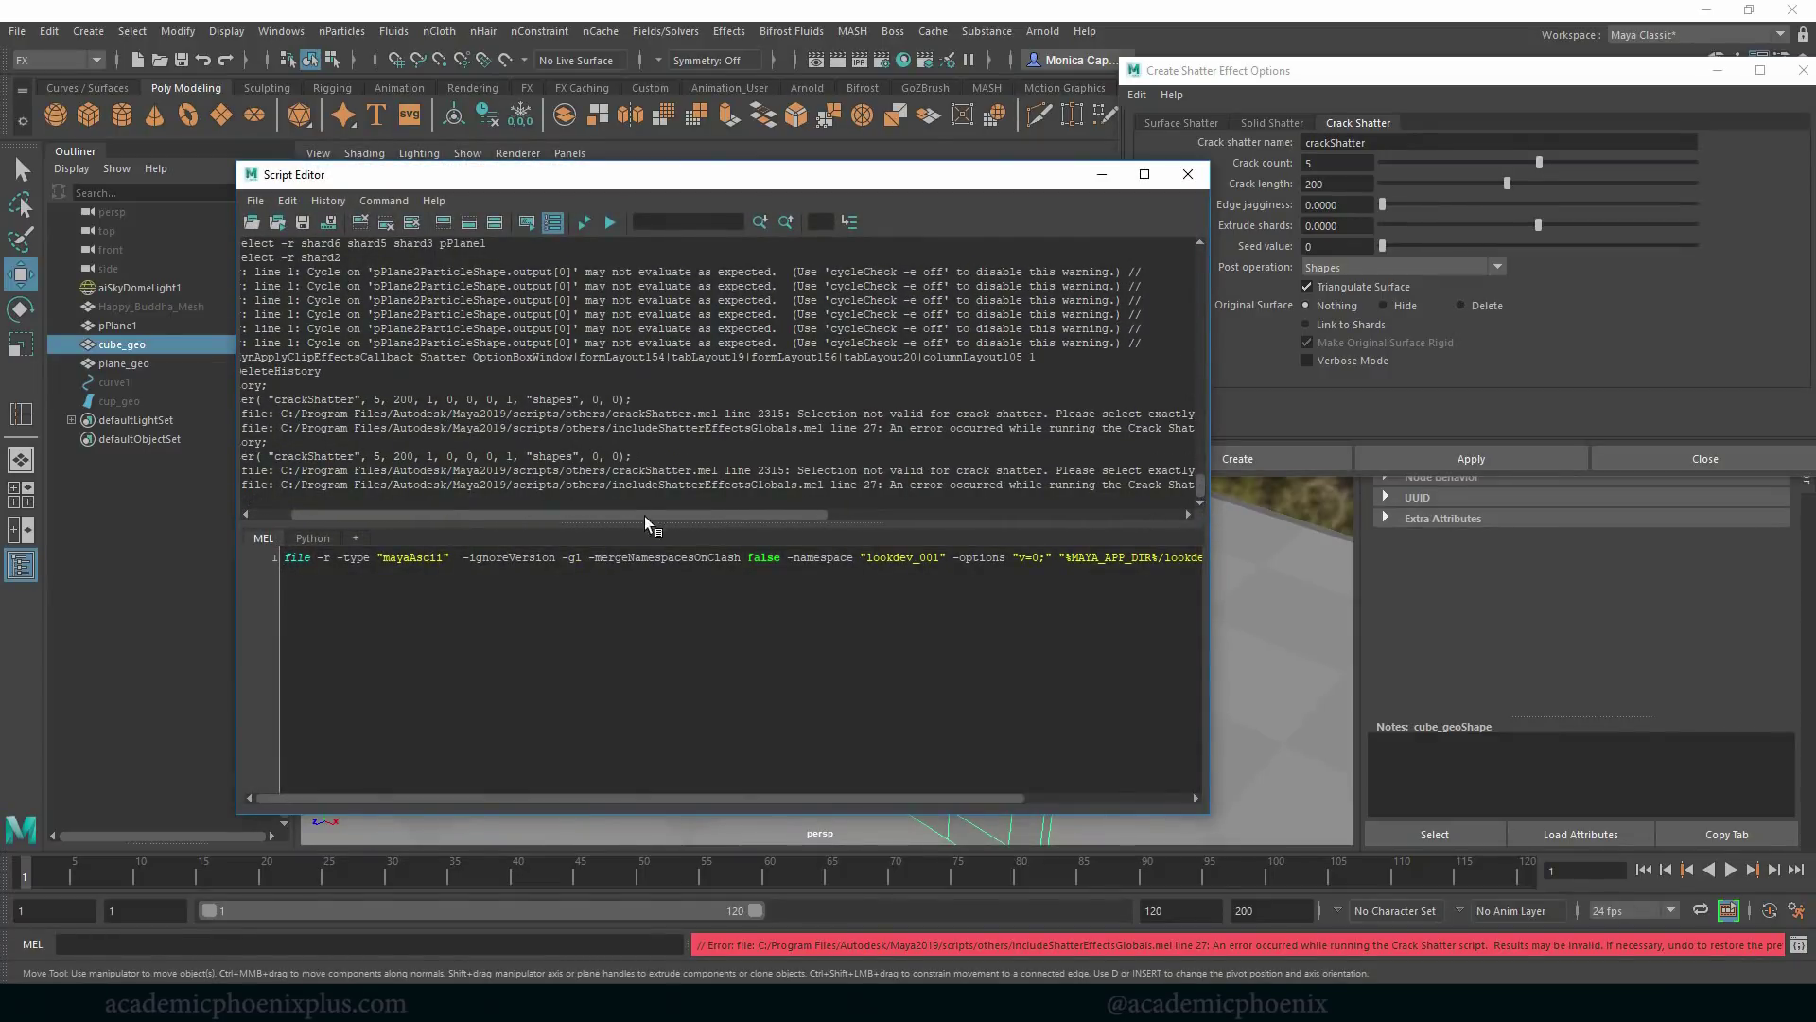
left_click_drag(778, 515, 995, 532)
double_click(416, 470)
left_click_drag(517, 471, 856, 470)
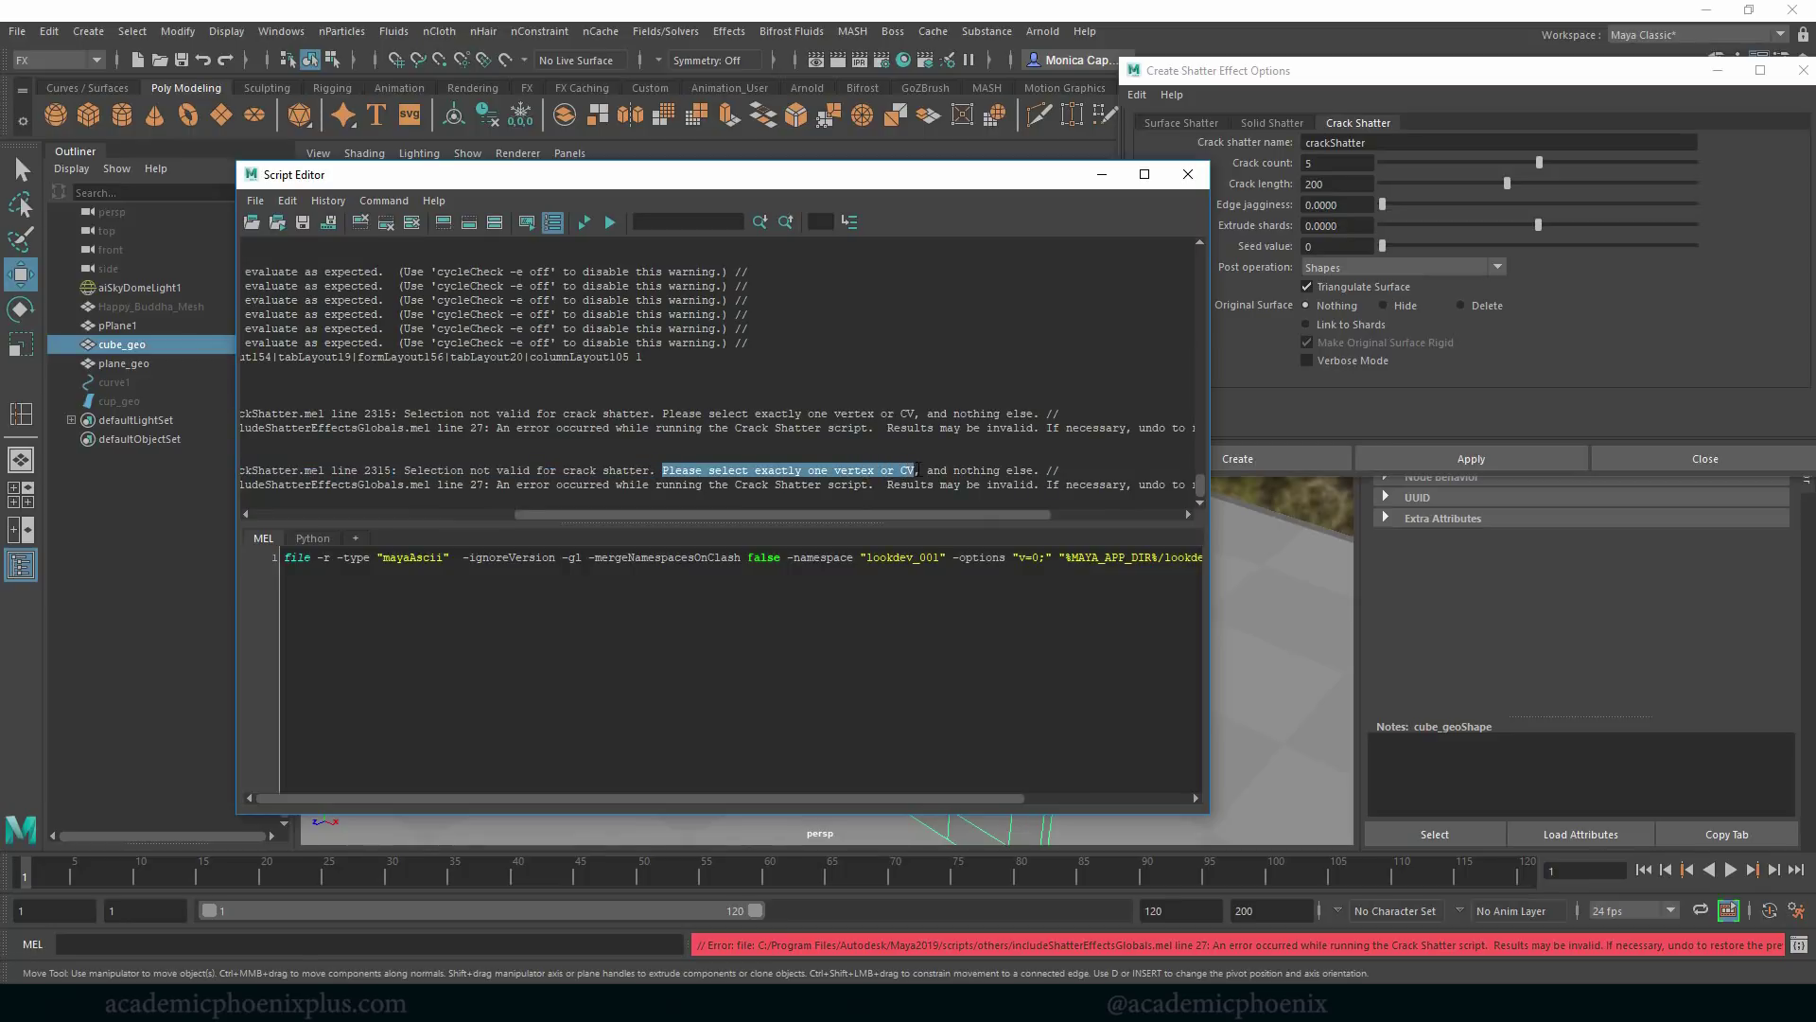
left_click(916, 470)
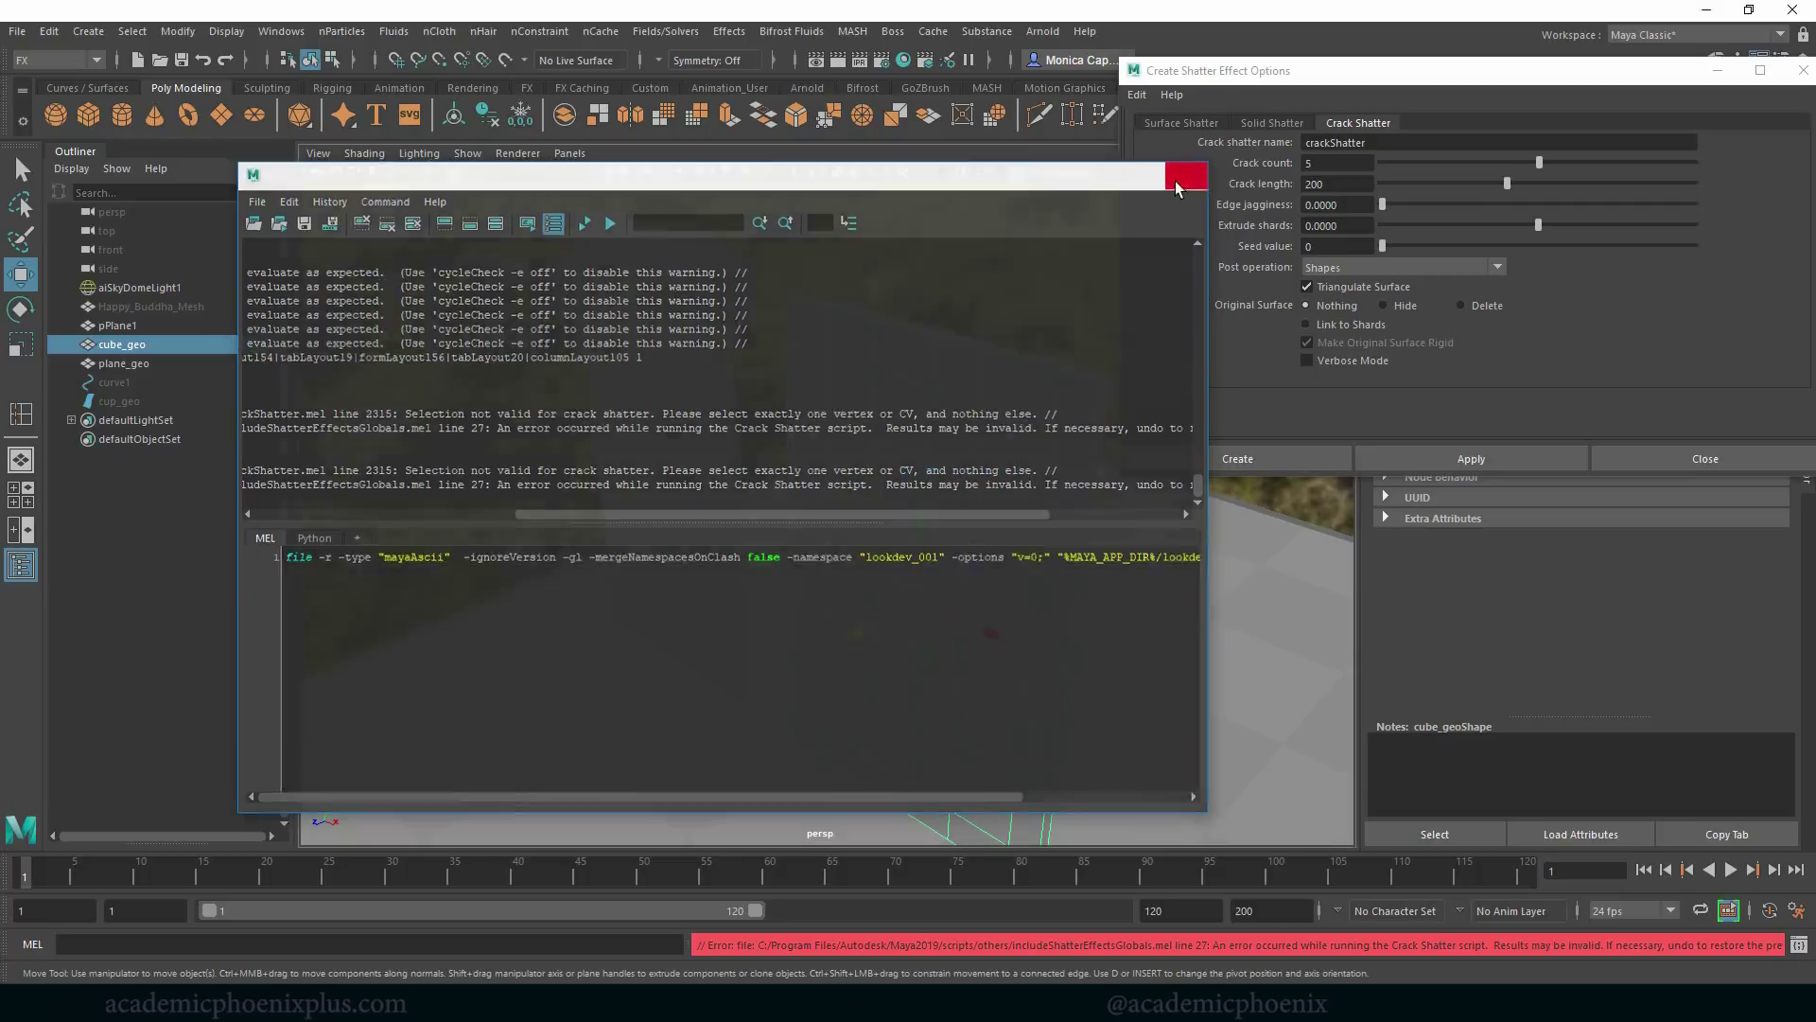
left_click(1189, 174)
Create a crack shatter from one vertex on the upper part of cube_geo, with 5 cracks, length 200 and zero edge jagginess.
right_click_drag(895, 431, 822, 419)
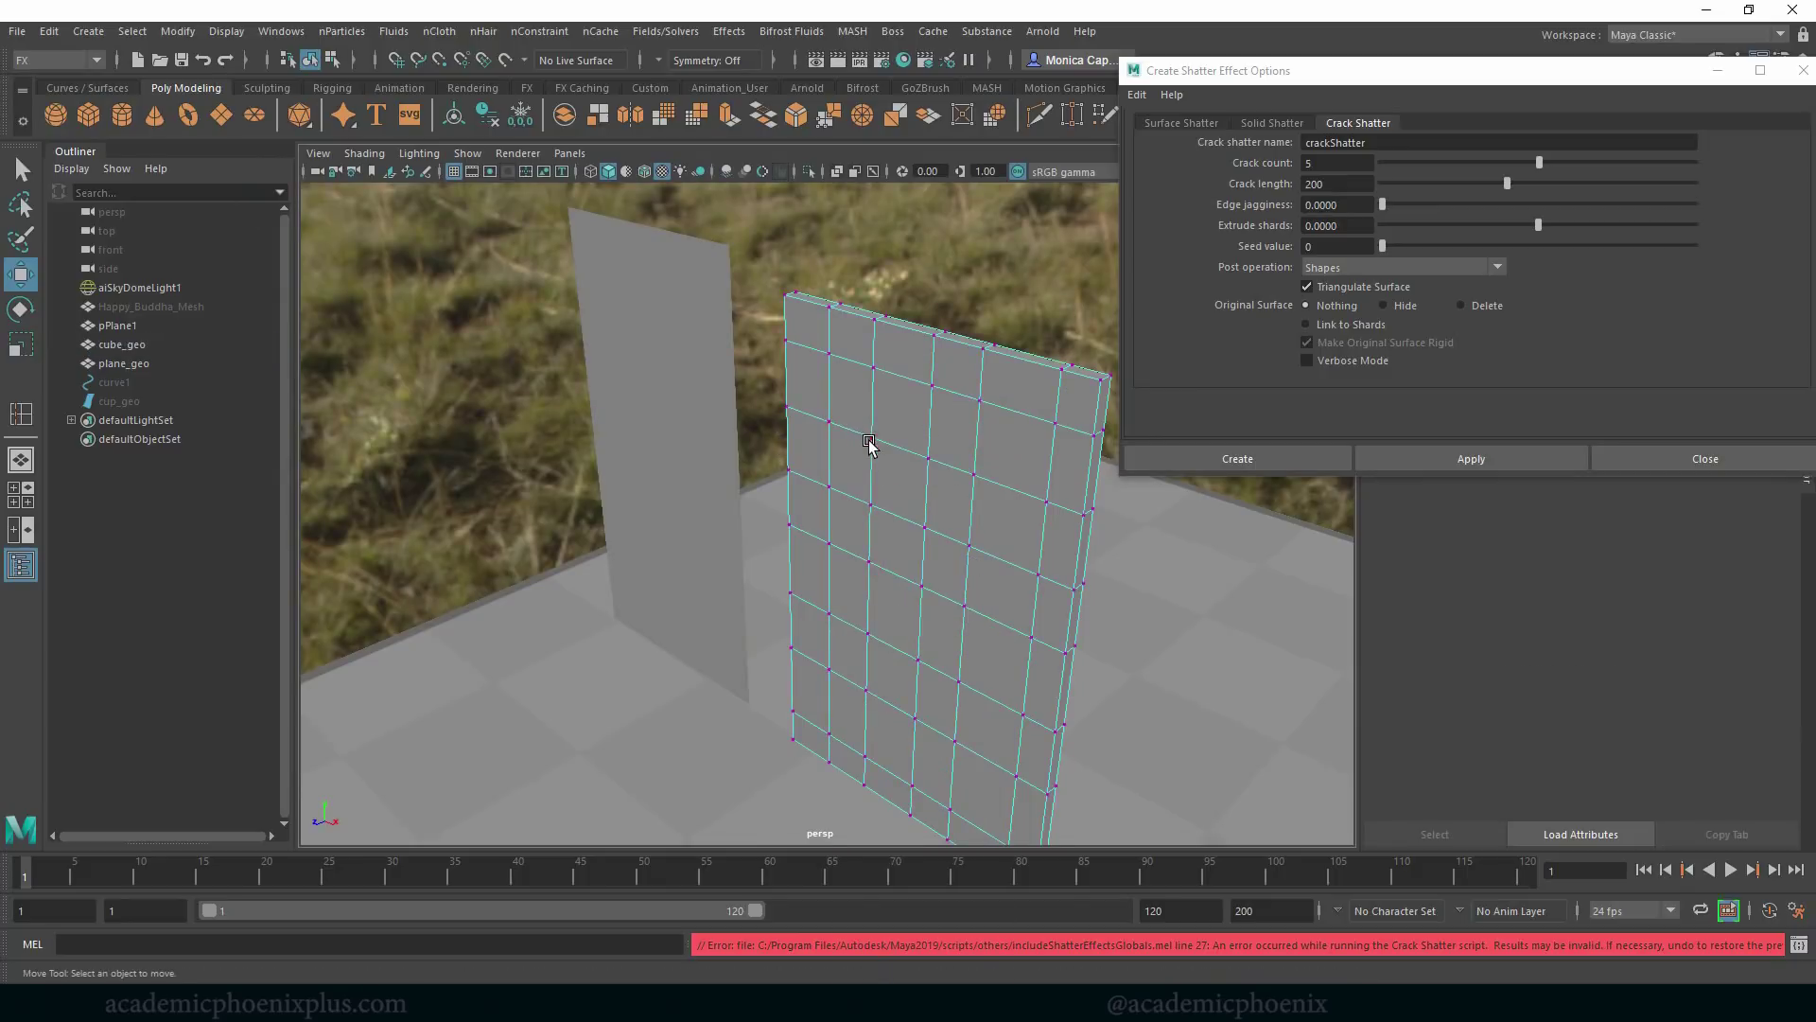
left_click(870, 446)
left_click(1286, 462)
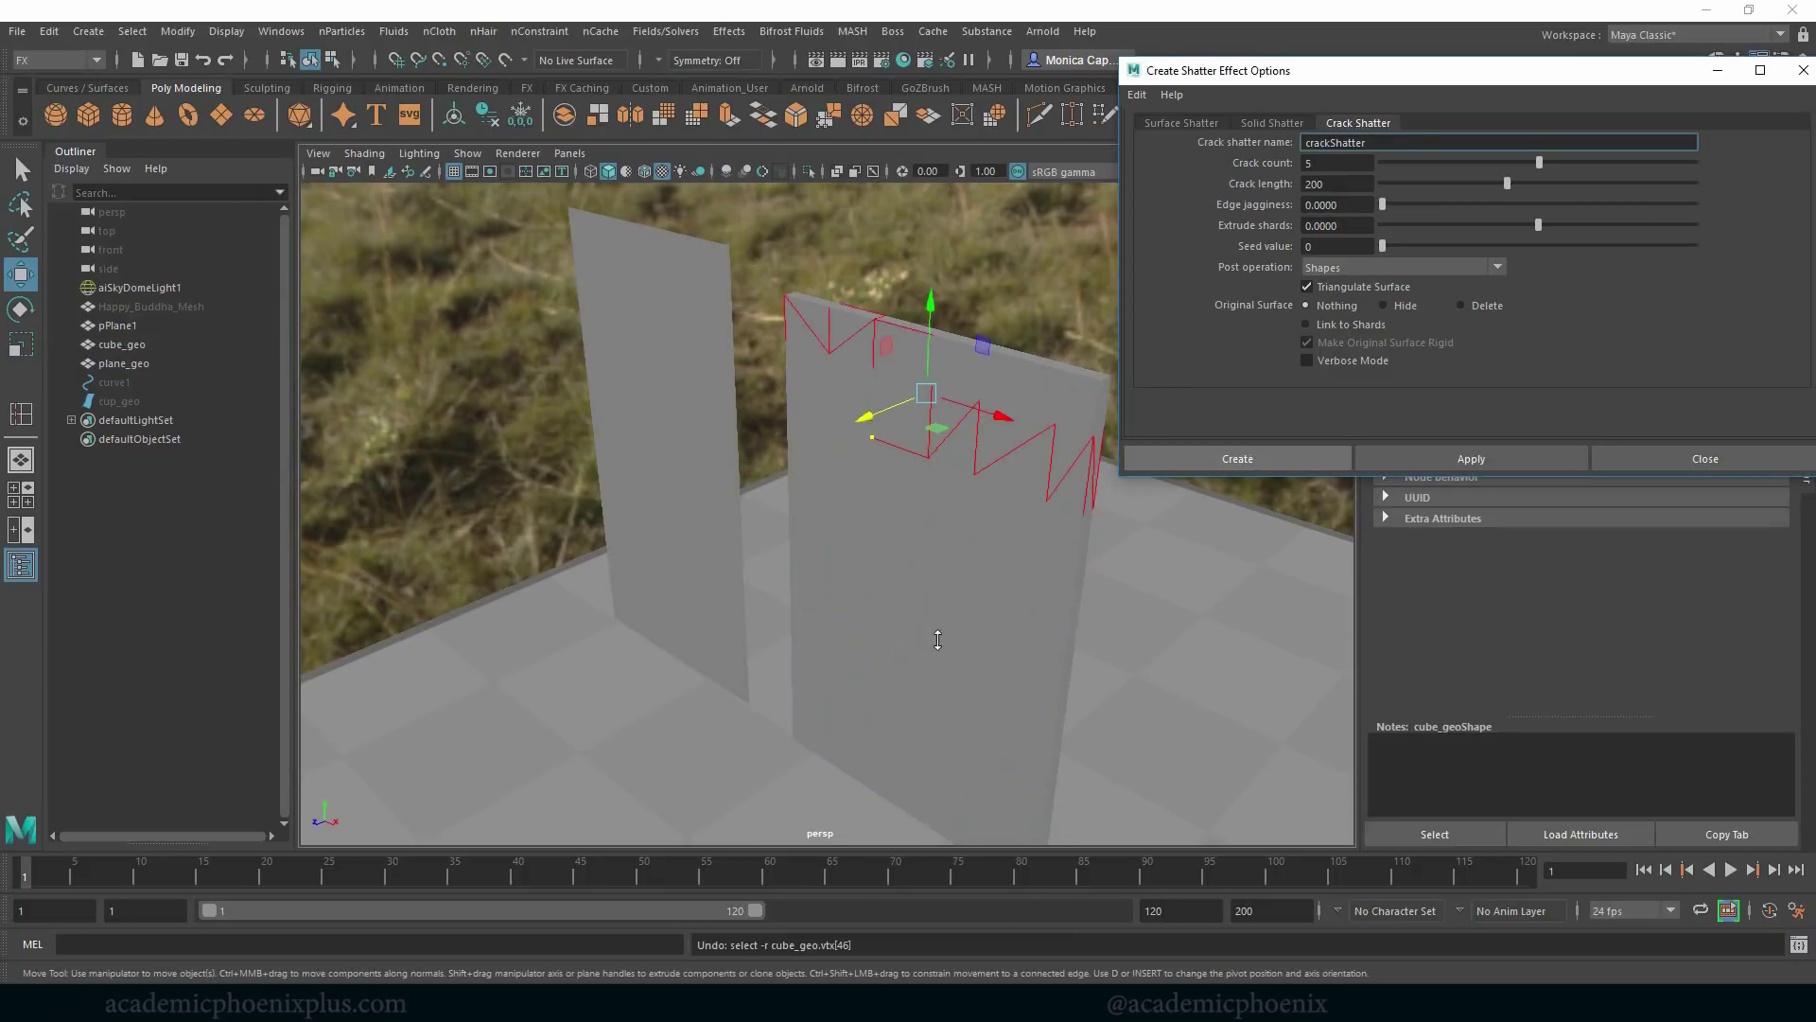
middle_click_drag(788, 752, 1018, 842)
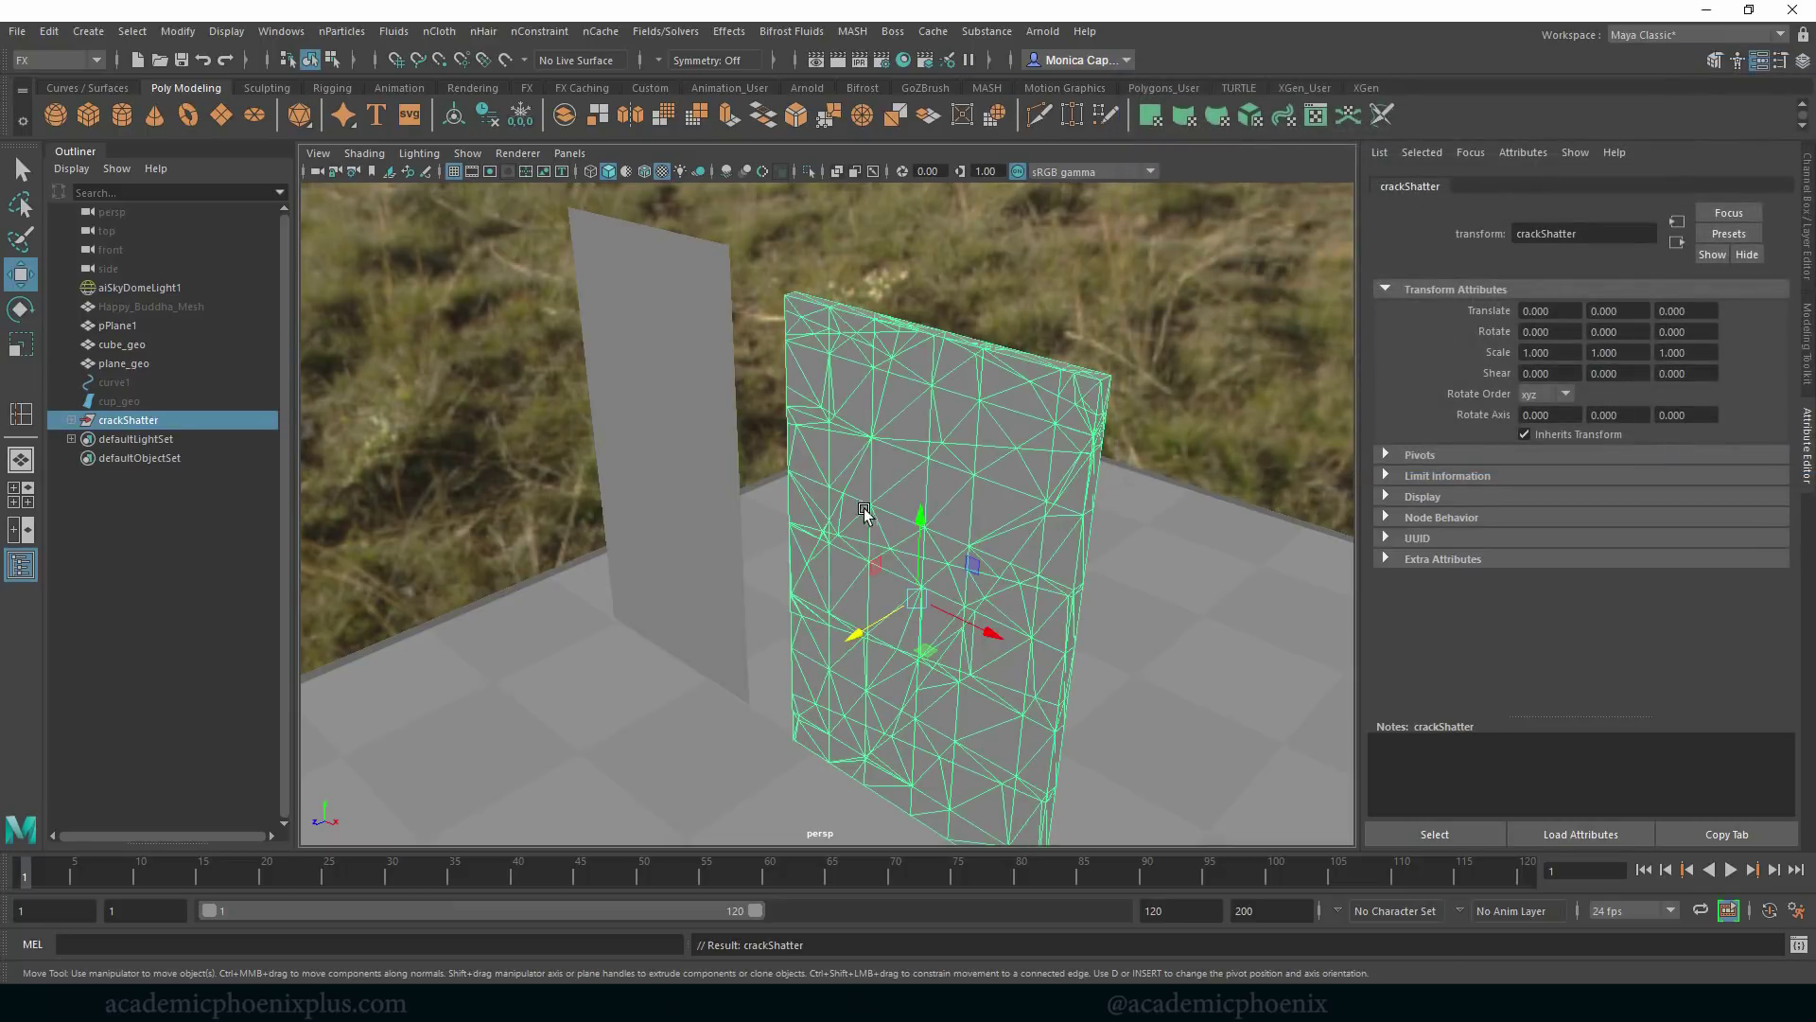
Hide the original cube_geo and move crack shards, including shard2 and shard3, out of the wall to inspect their hollow geometry.
left_click(122, 344)
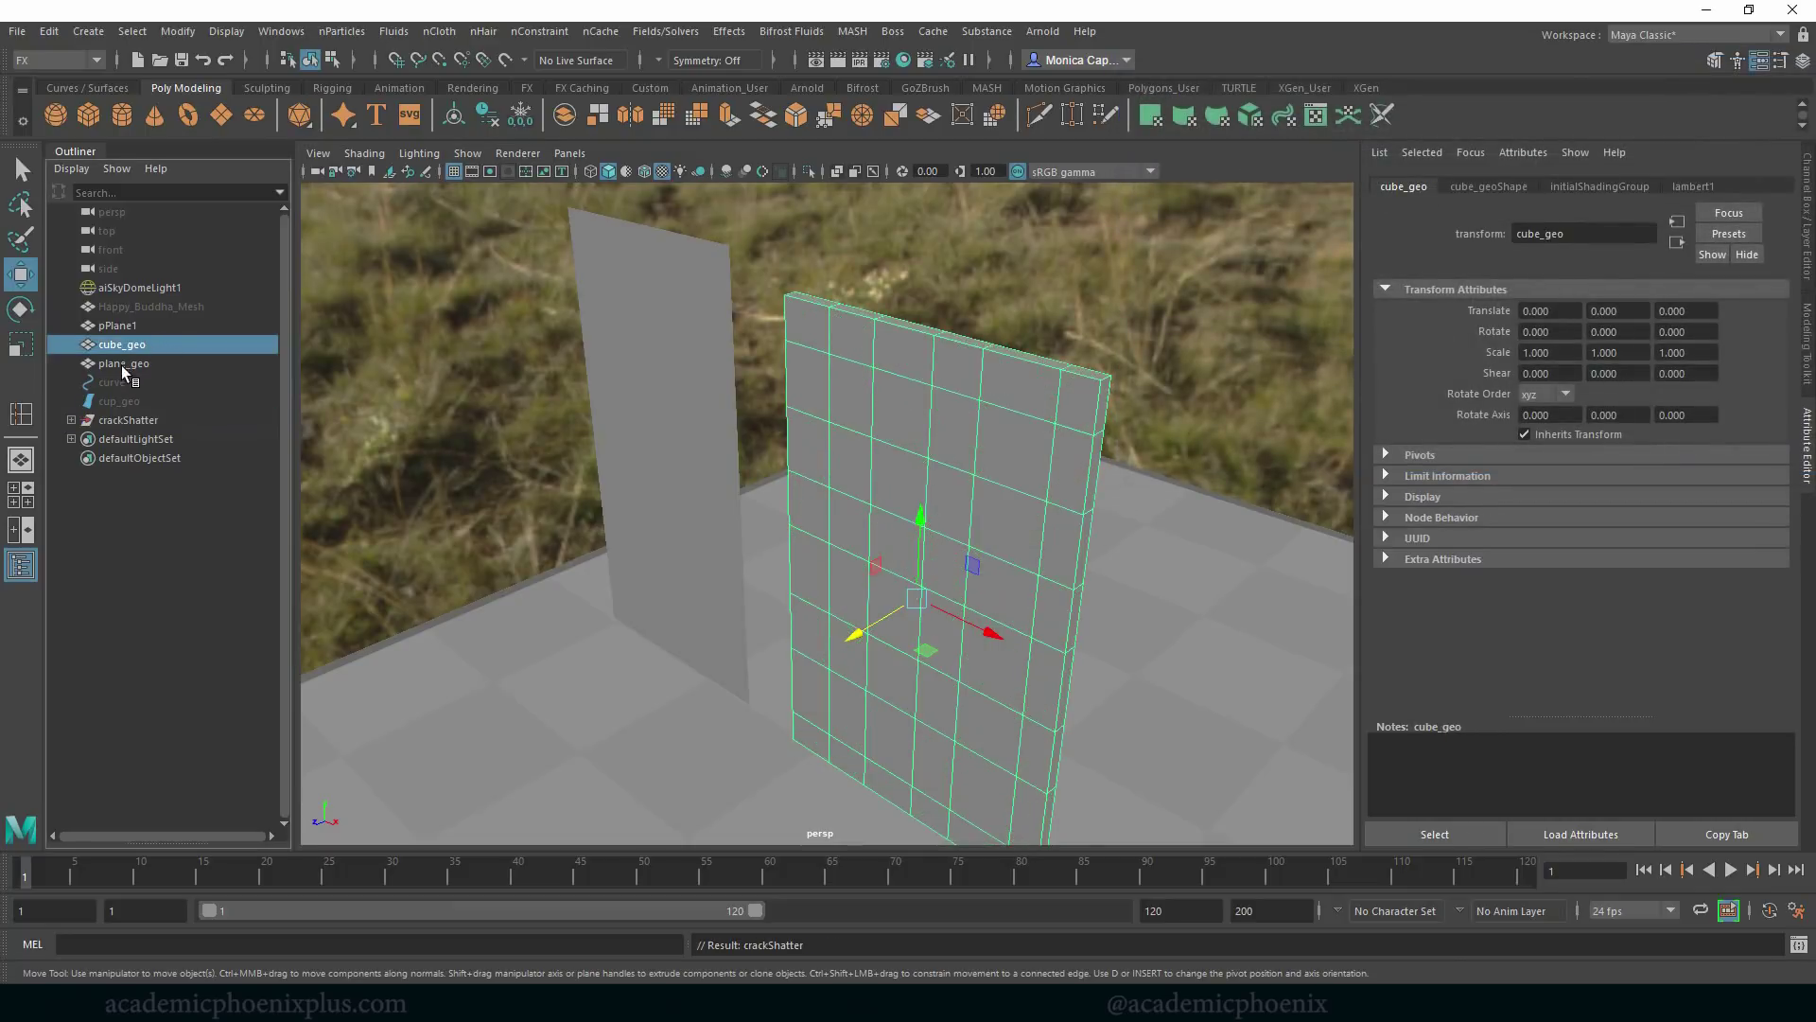
key("ctrl+h")
left_click(964, 457)
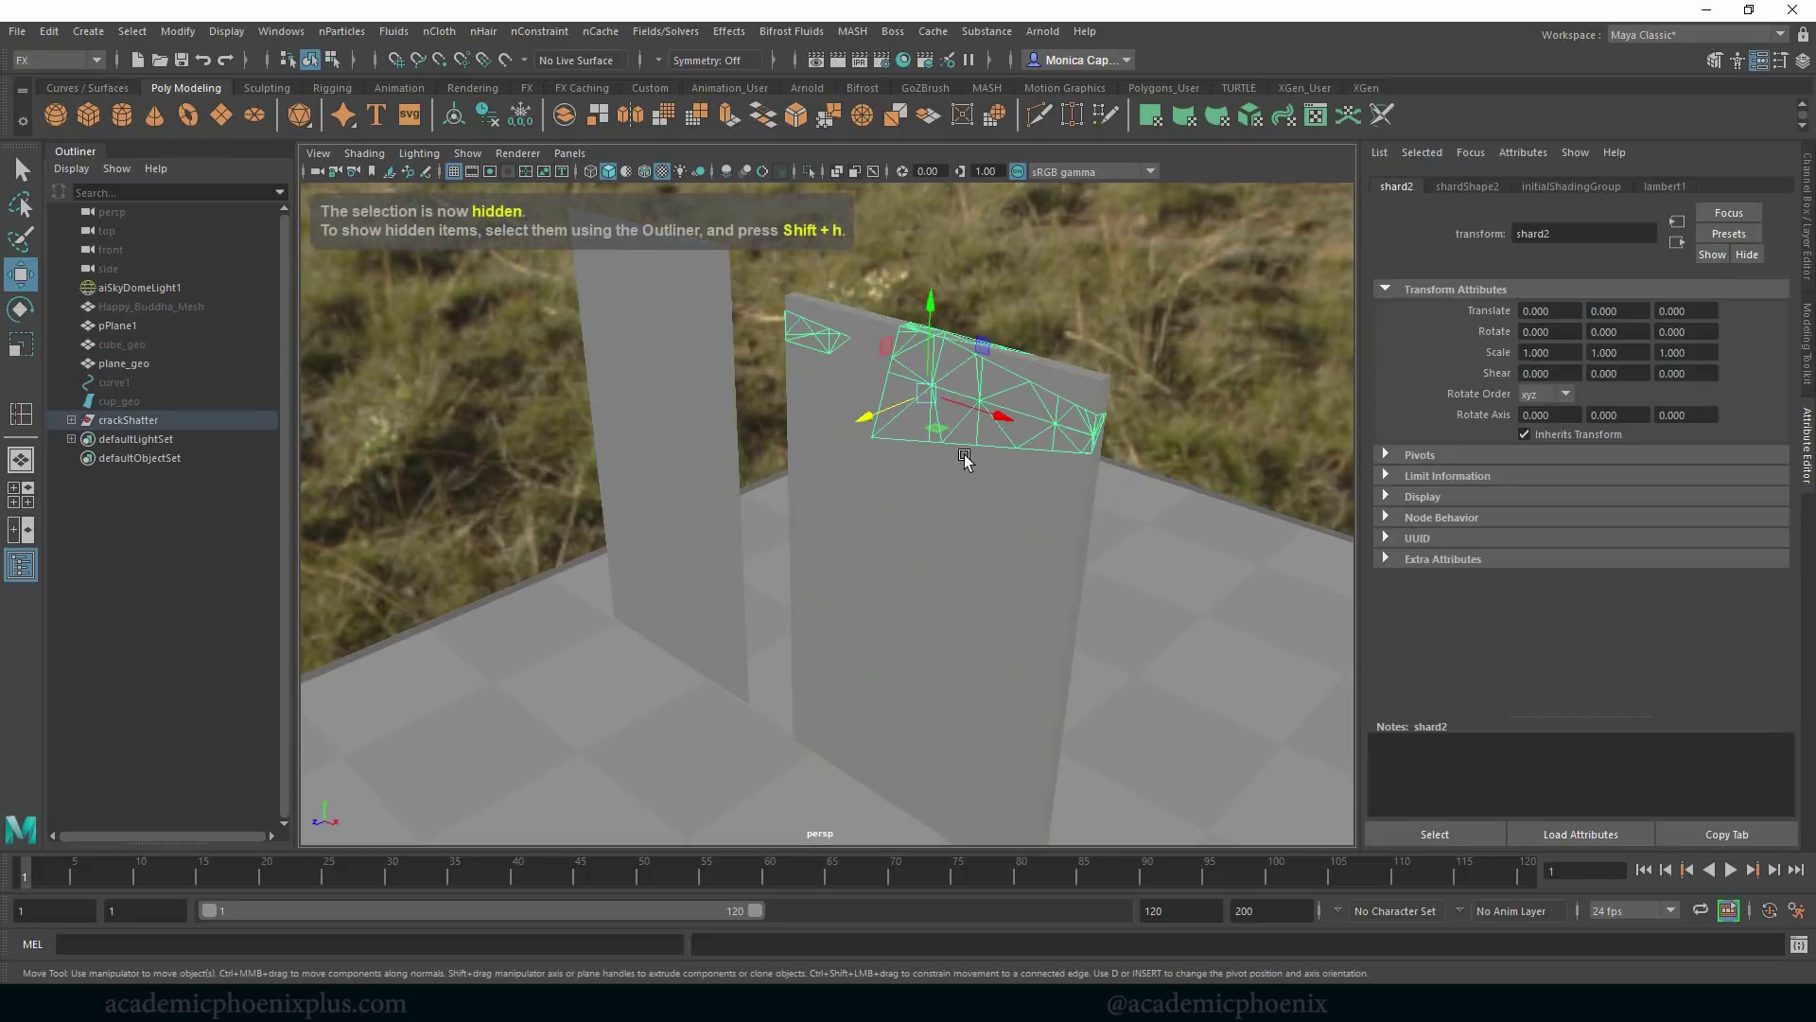
left_click_drag(953, 406, 908, 491, "alt")
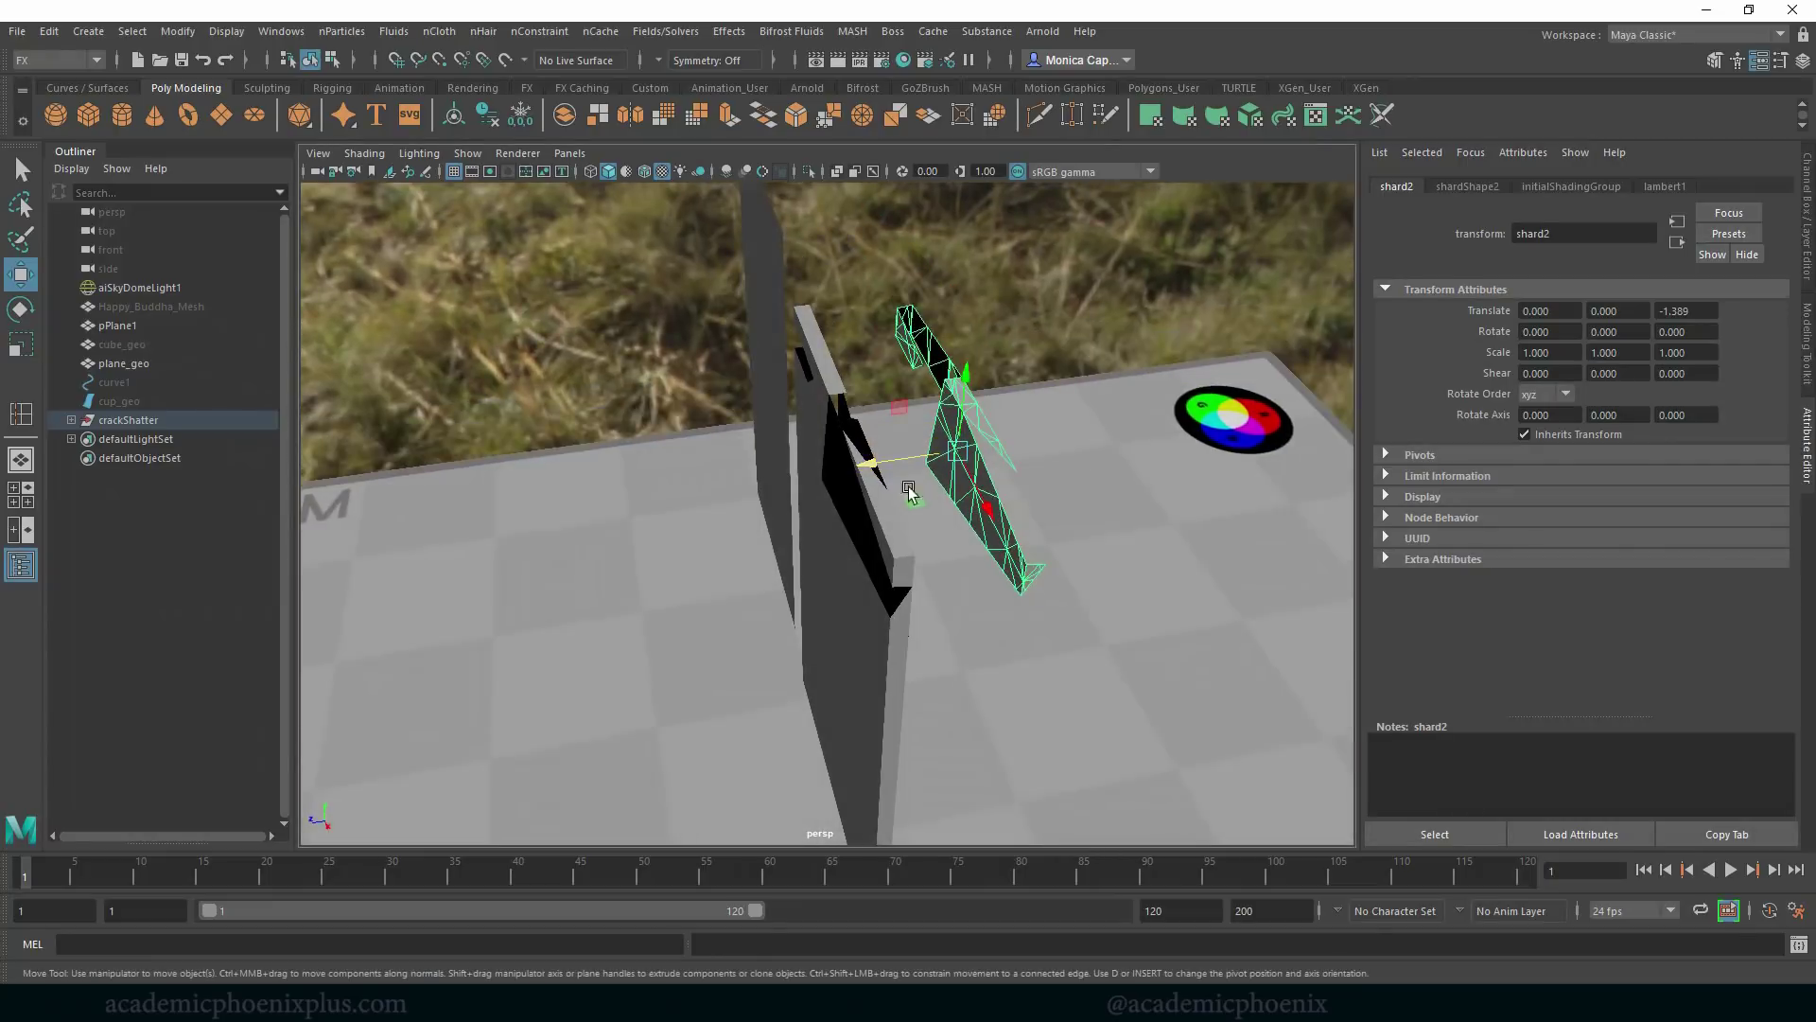
left_click(828, 587)
left_click_drag(753, 536, 893, 468)
left_click(821, 504)
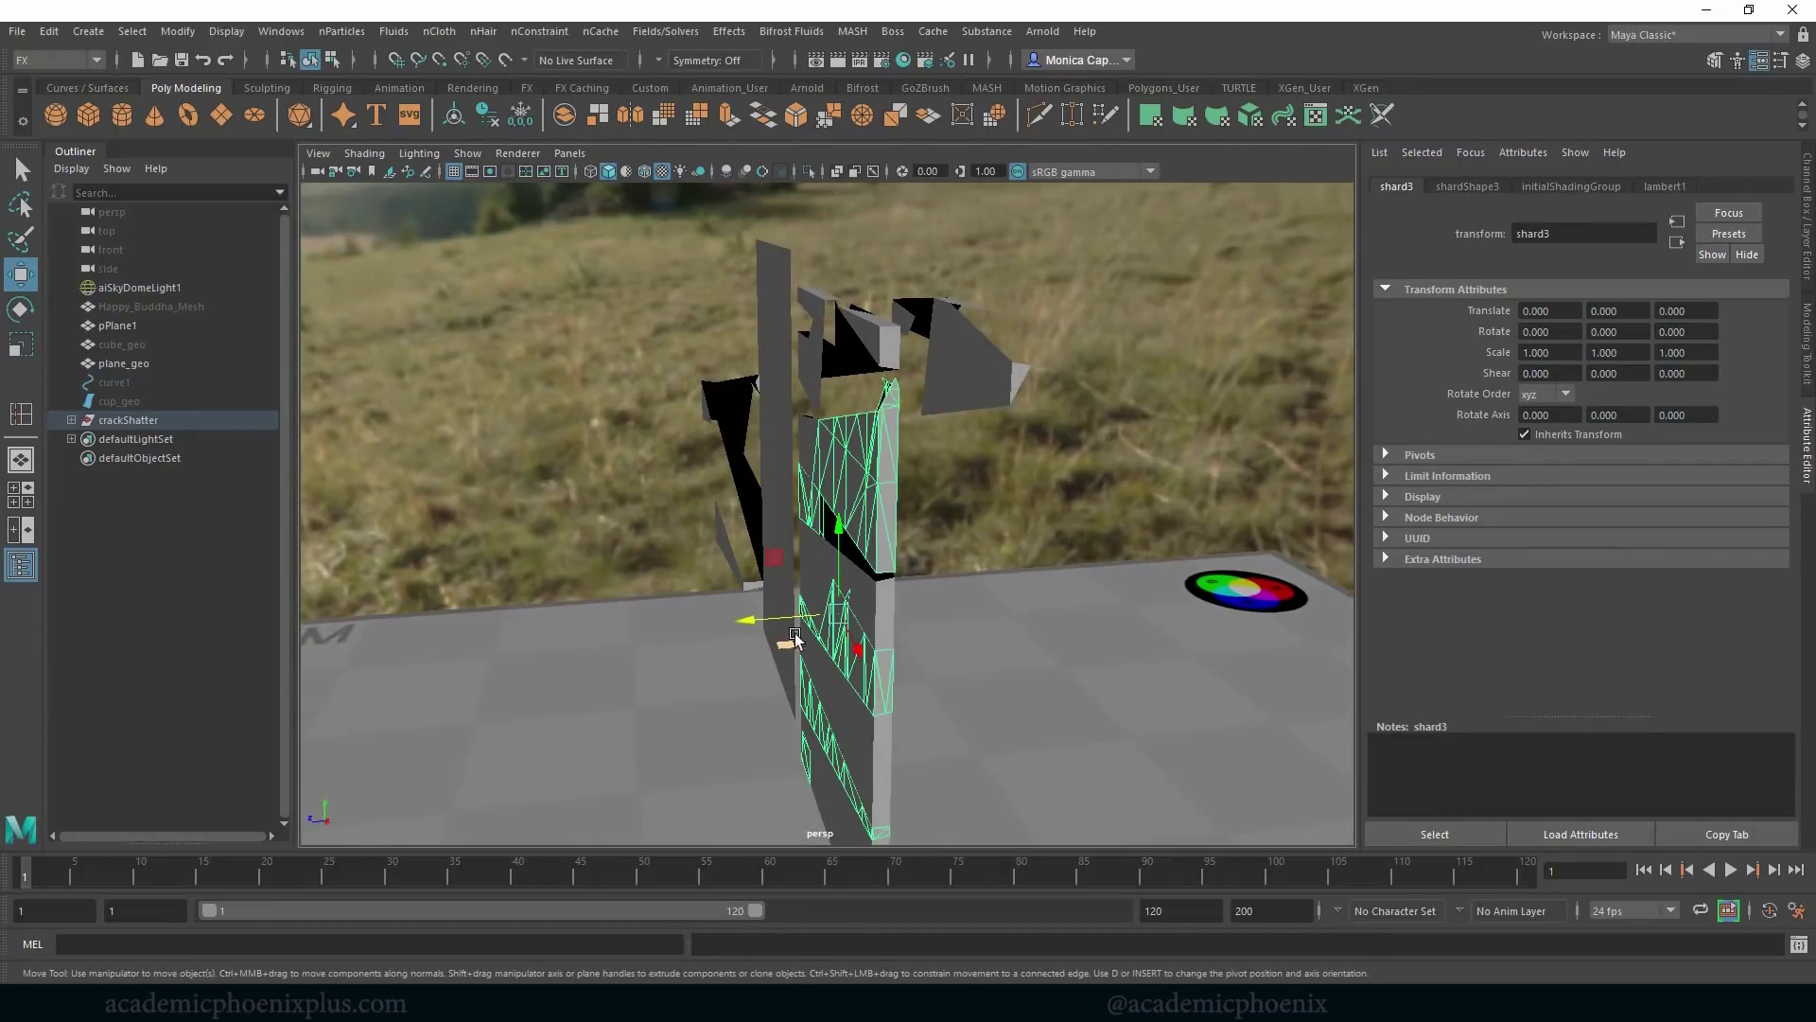
left_click_drag(795, 639, 886, 621)
left_click_drag(1014, 576, 1168, 567, "alt")
Undo the shard moves, the hiding of cube_geo and the crack shatter, back to the selected vertex.
key("ctrl+z")
key("ctrl+z")
key("ctrl+z")
key("ctrl+z")
key("ctrl+z")
key("ctrl+z")
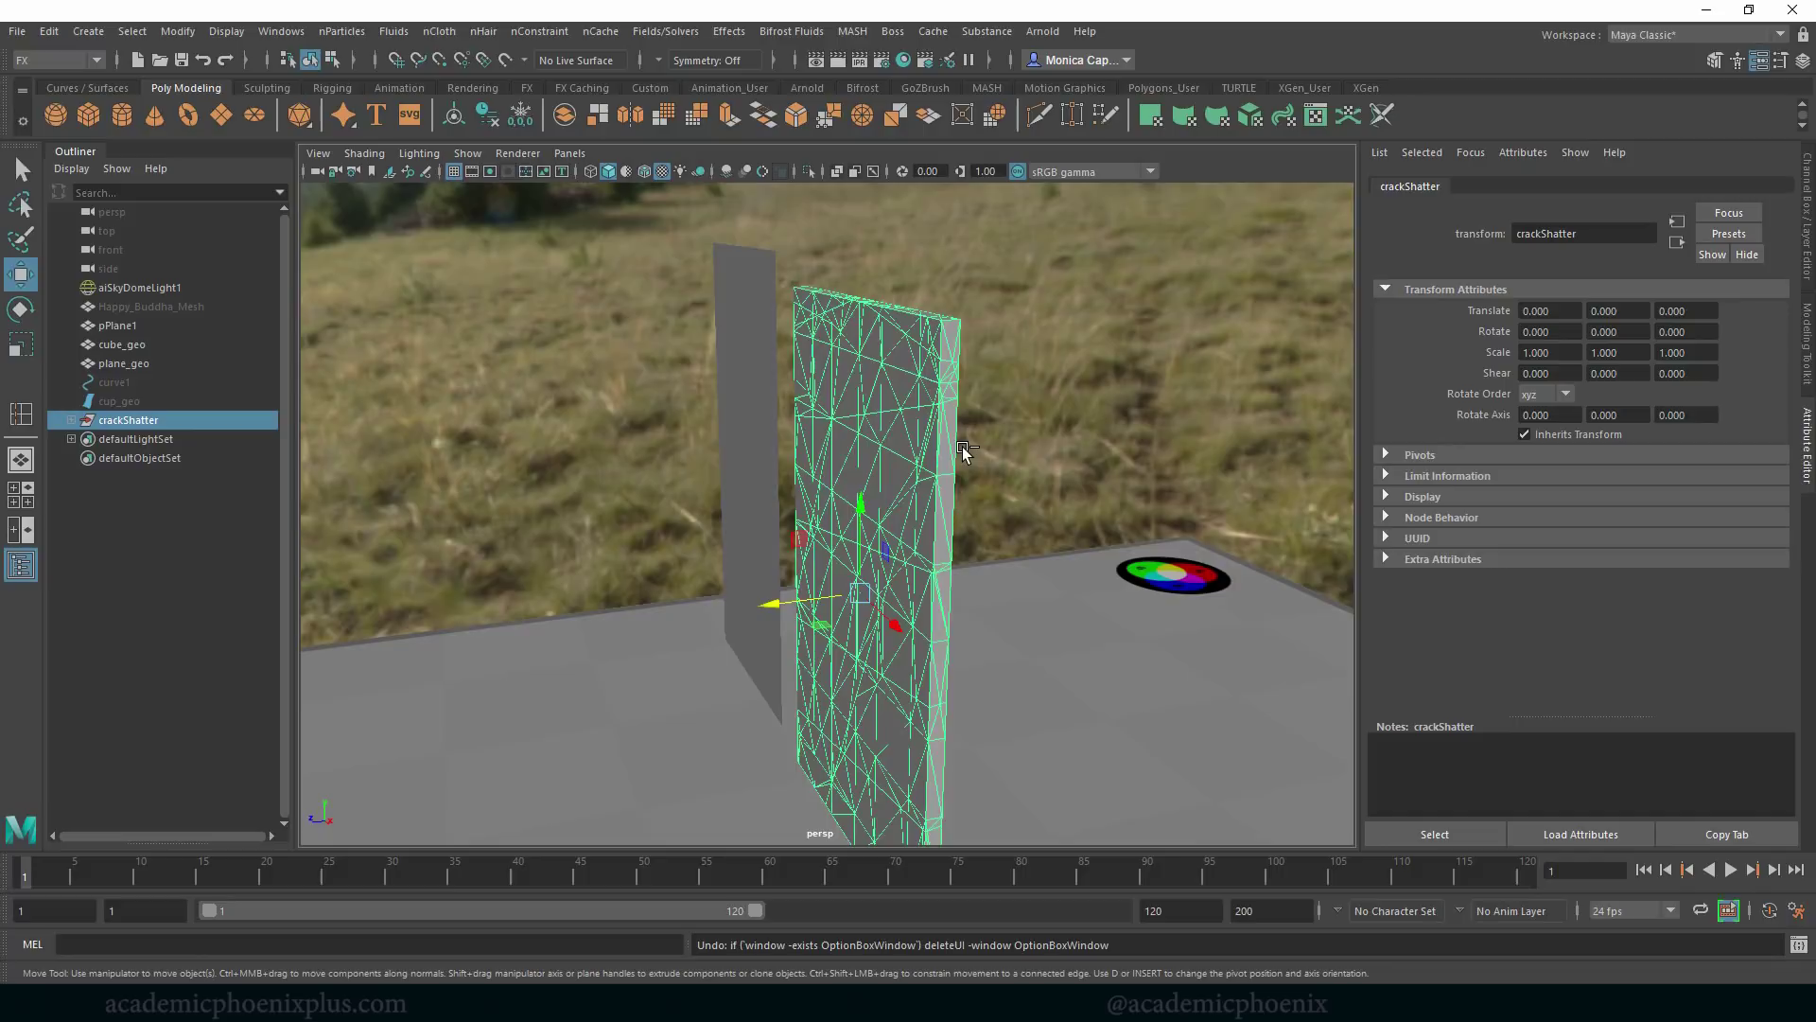
key("ctrl+z")
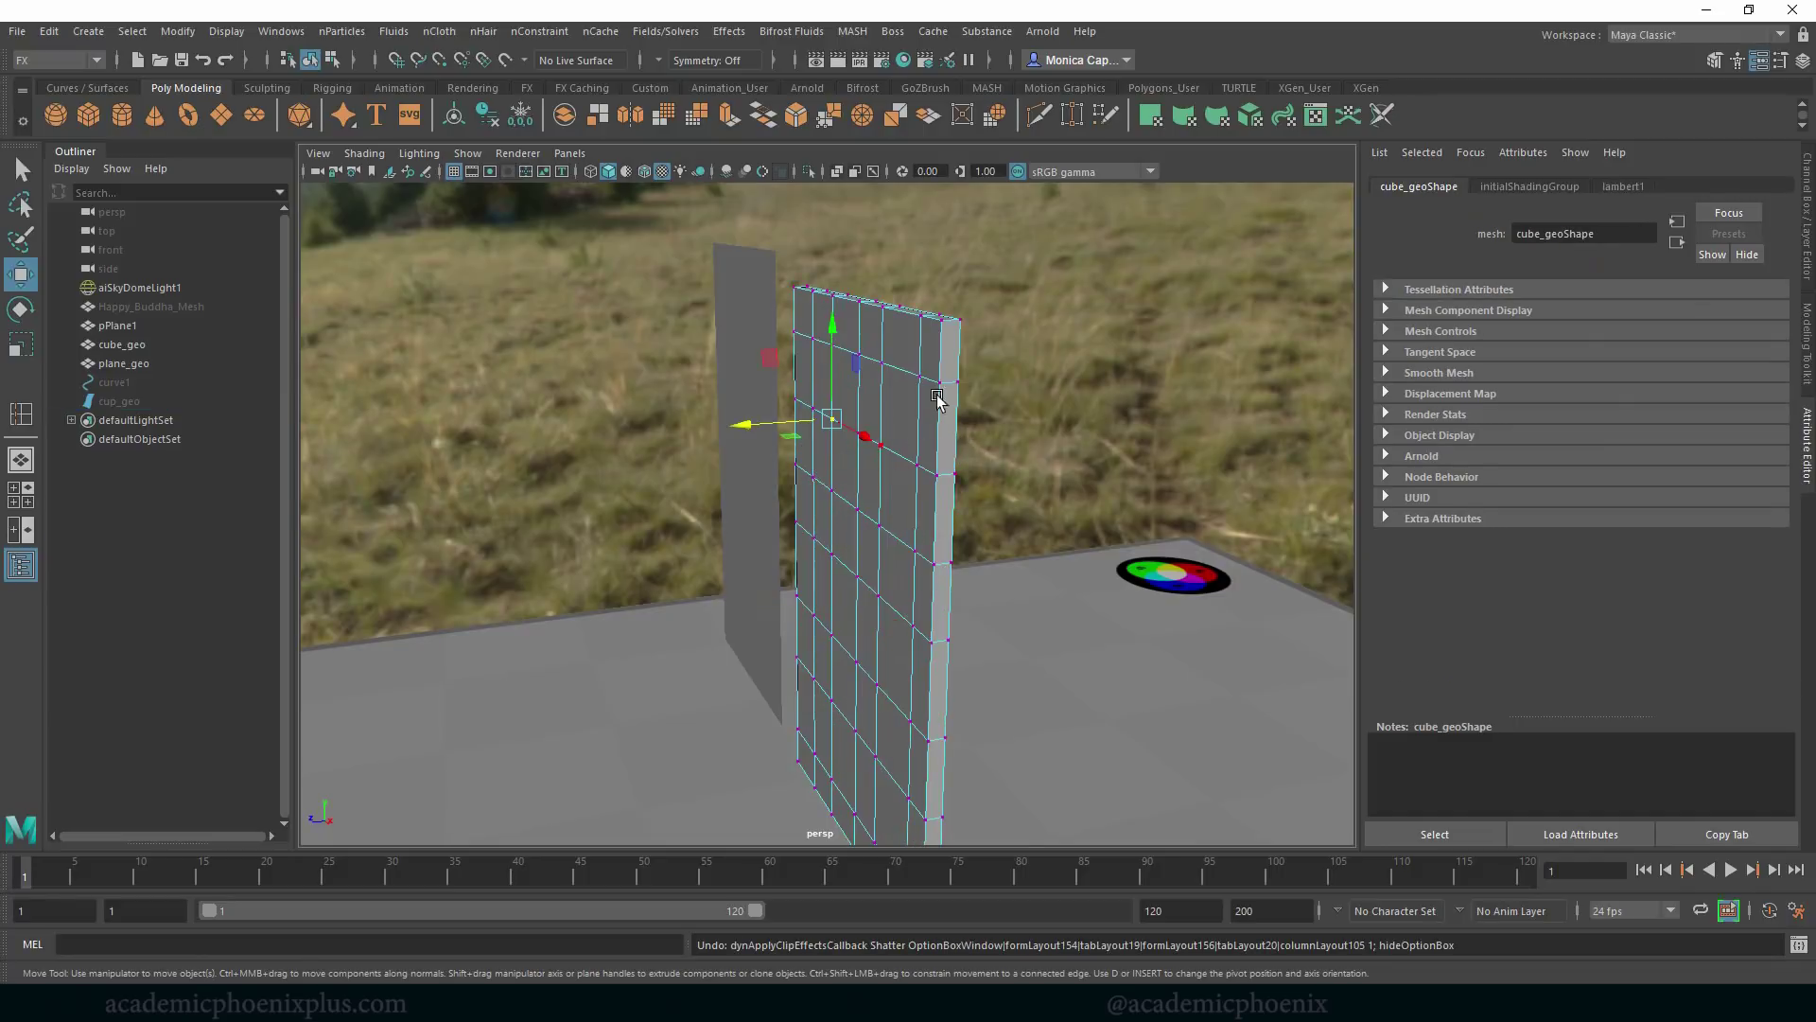
Create a crack shatter from the selected vertex with 5 cracks, length 200, edge jagginess 0.1003, extrude shards 0.0942 and the original surface hidden.
left_click(729, 32)
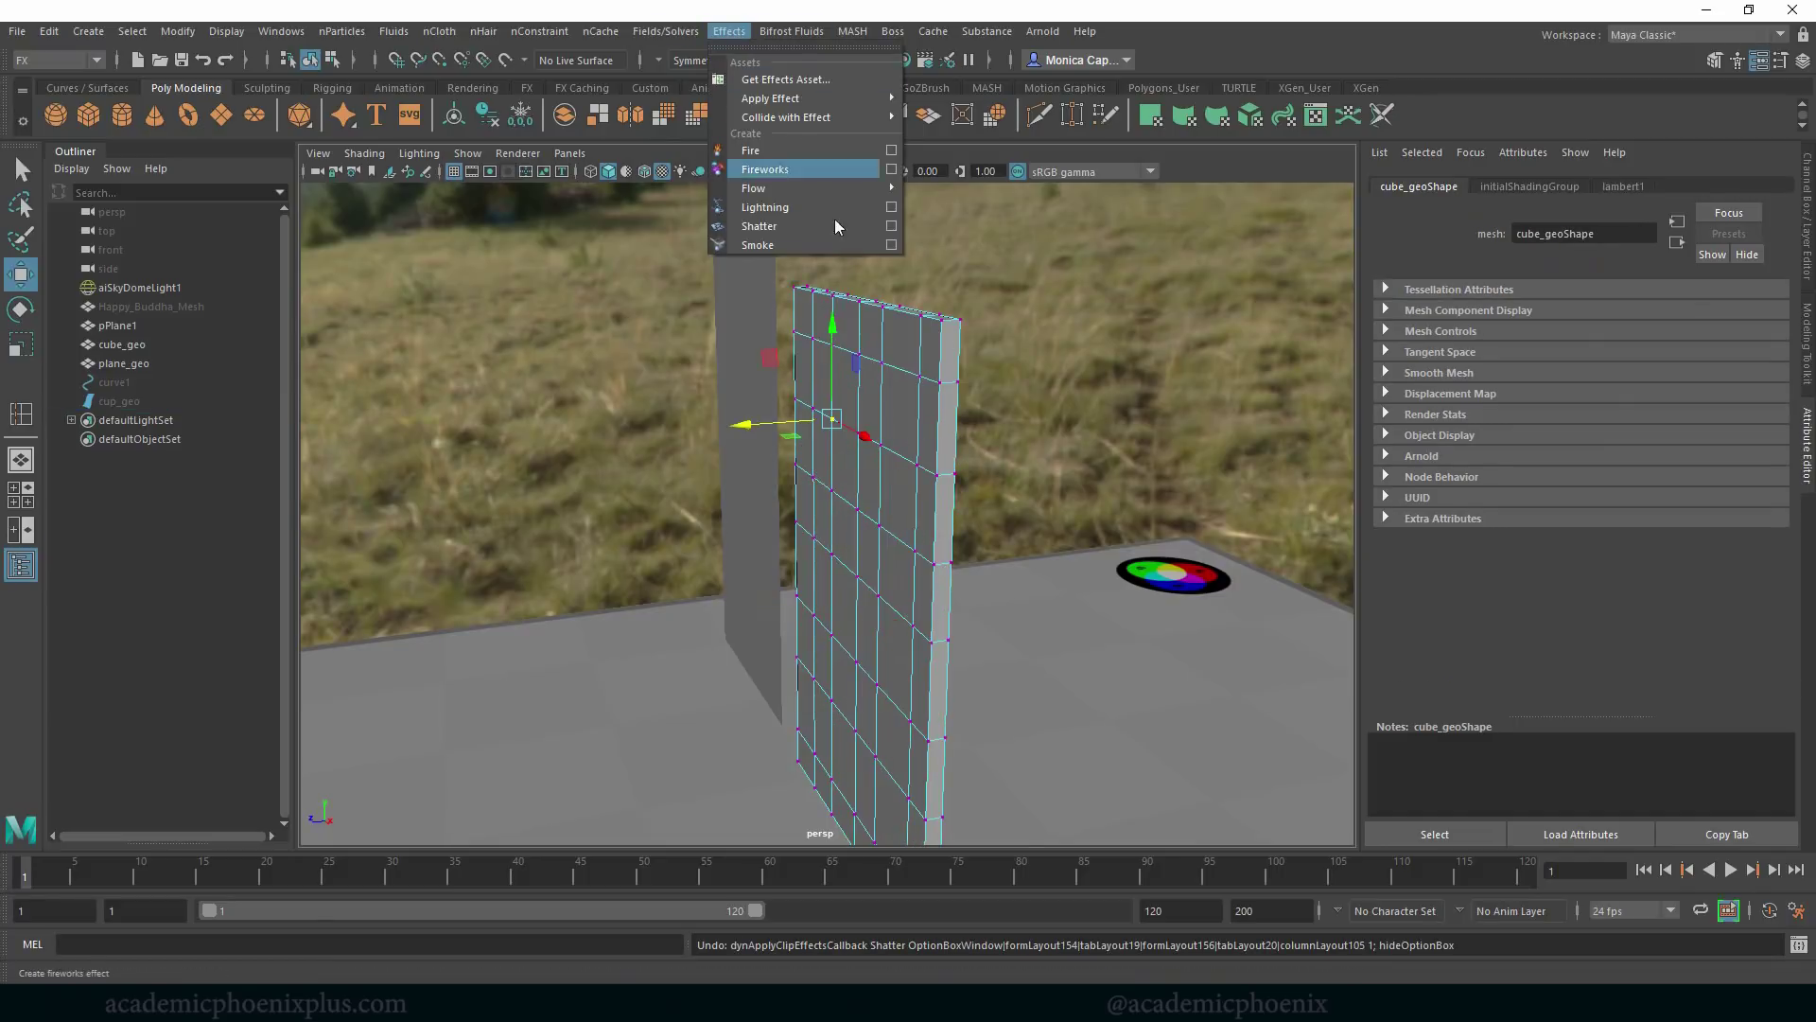
left_click(892, 226)
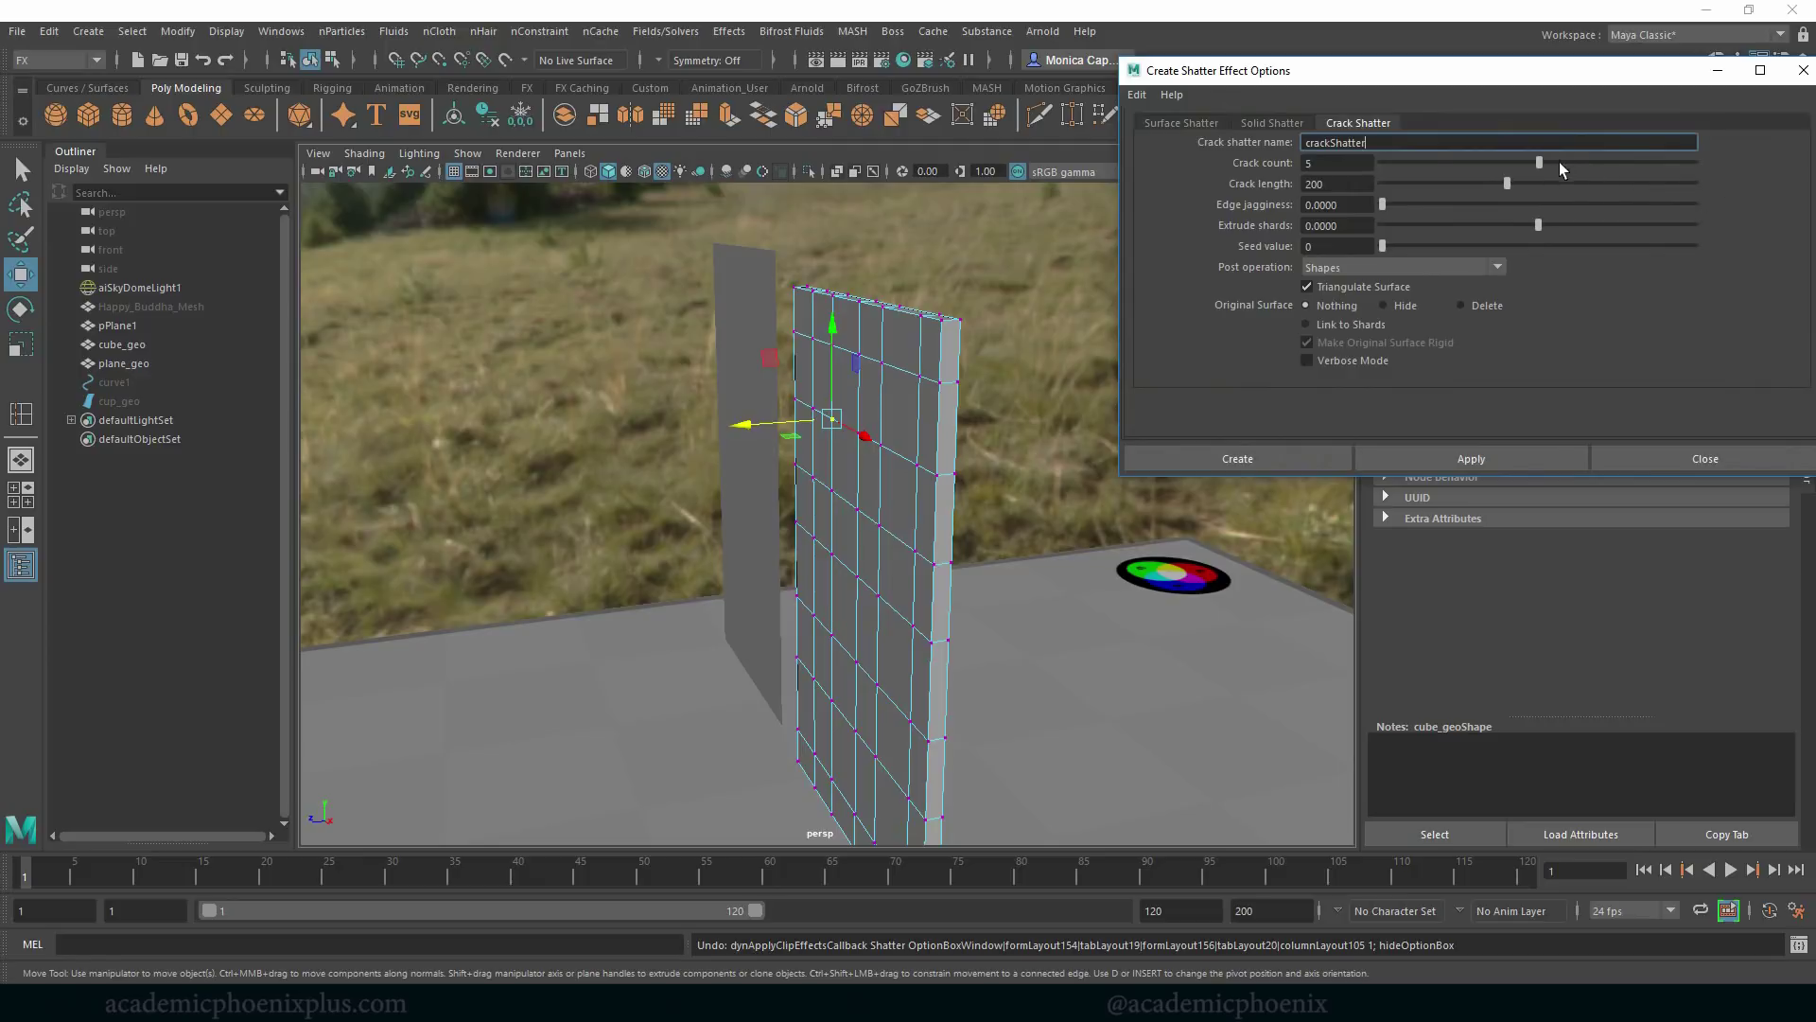
left_click(1305, 162)
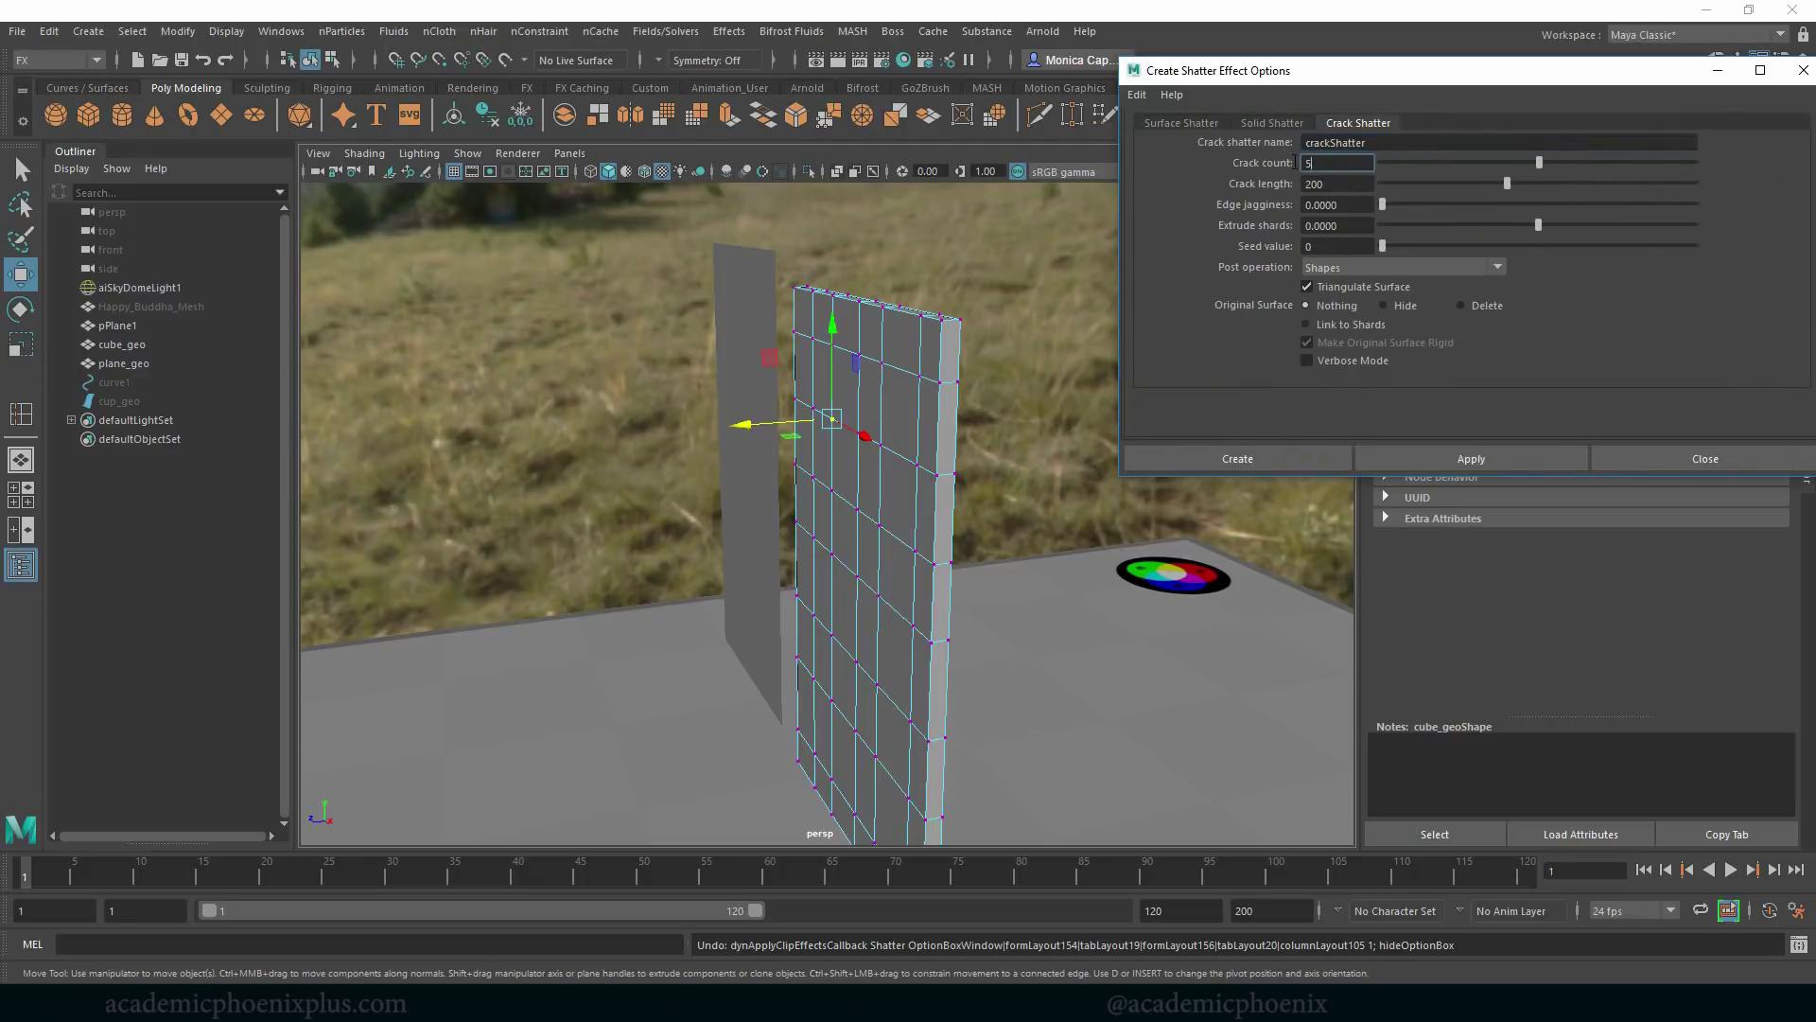
left_click_drag(1335, 184, 1310, 183)
left_click(1249, 460)
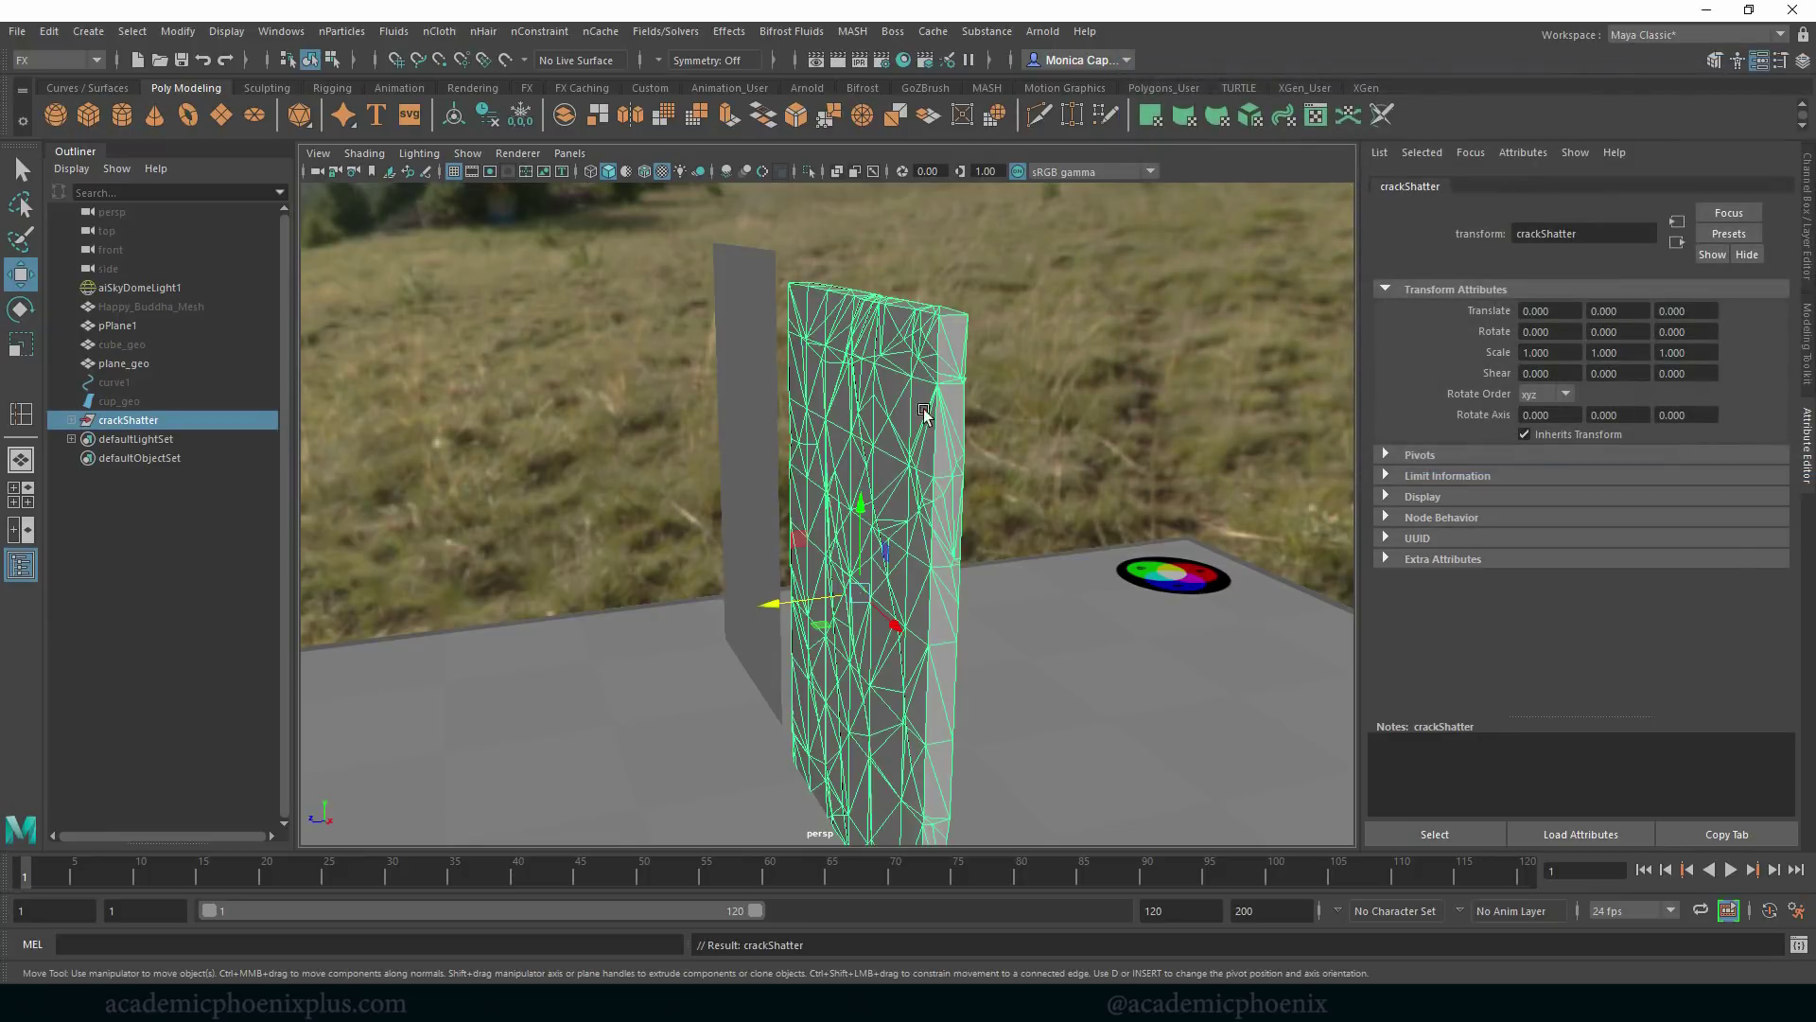
Move the extruded crack shards, including shard5 and shard2, apart to inspect their thickness and jagged edges.
left_click(908, 367)
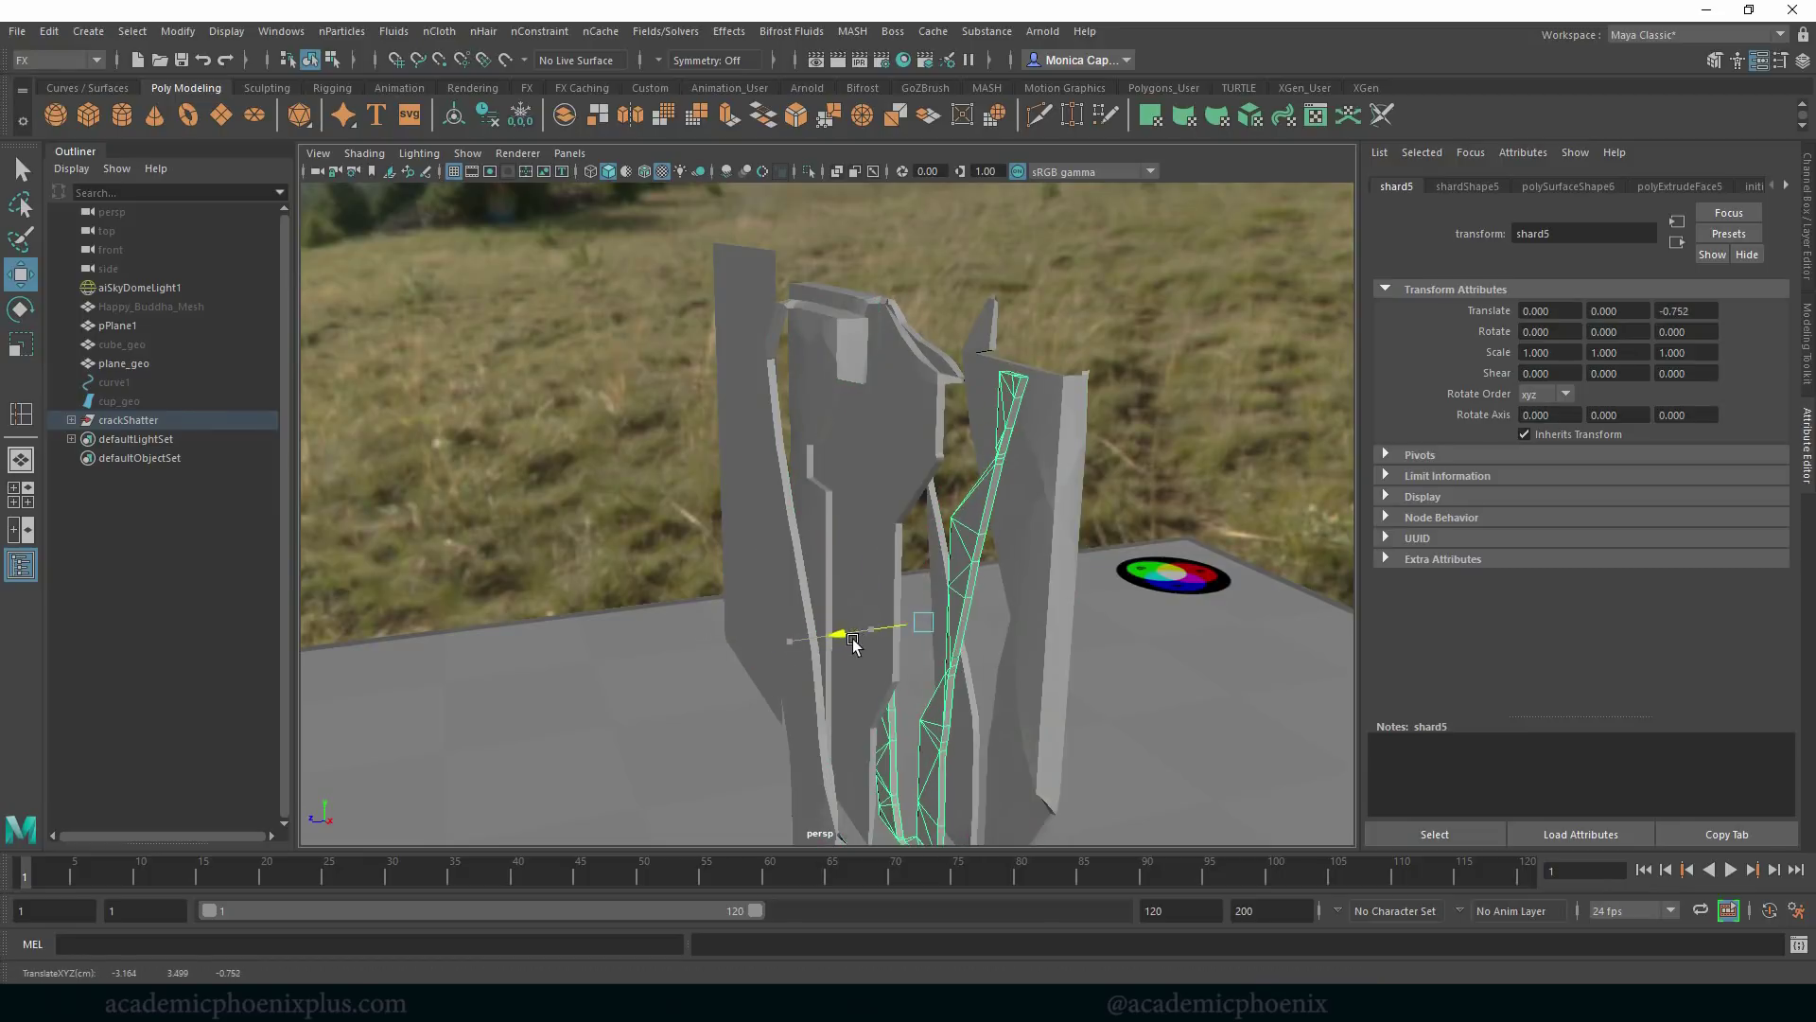
left_click_drag(785, 602, 968, 583)
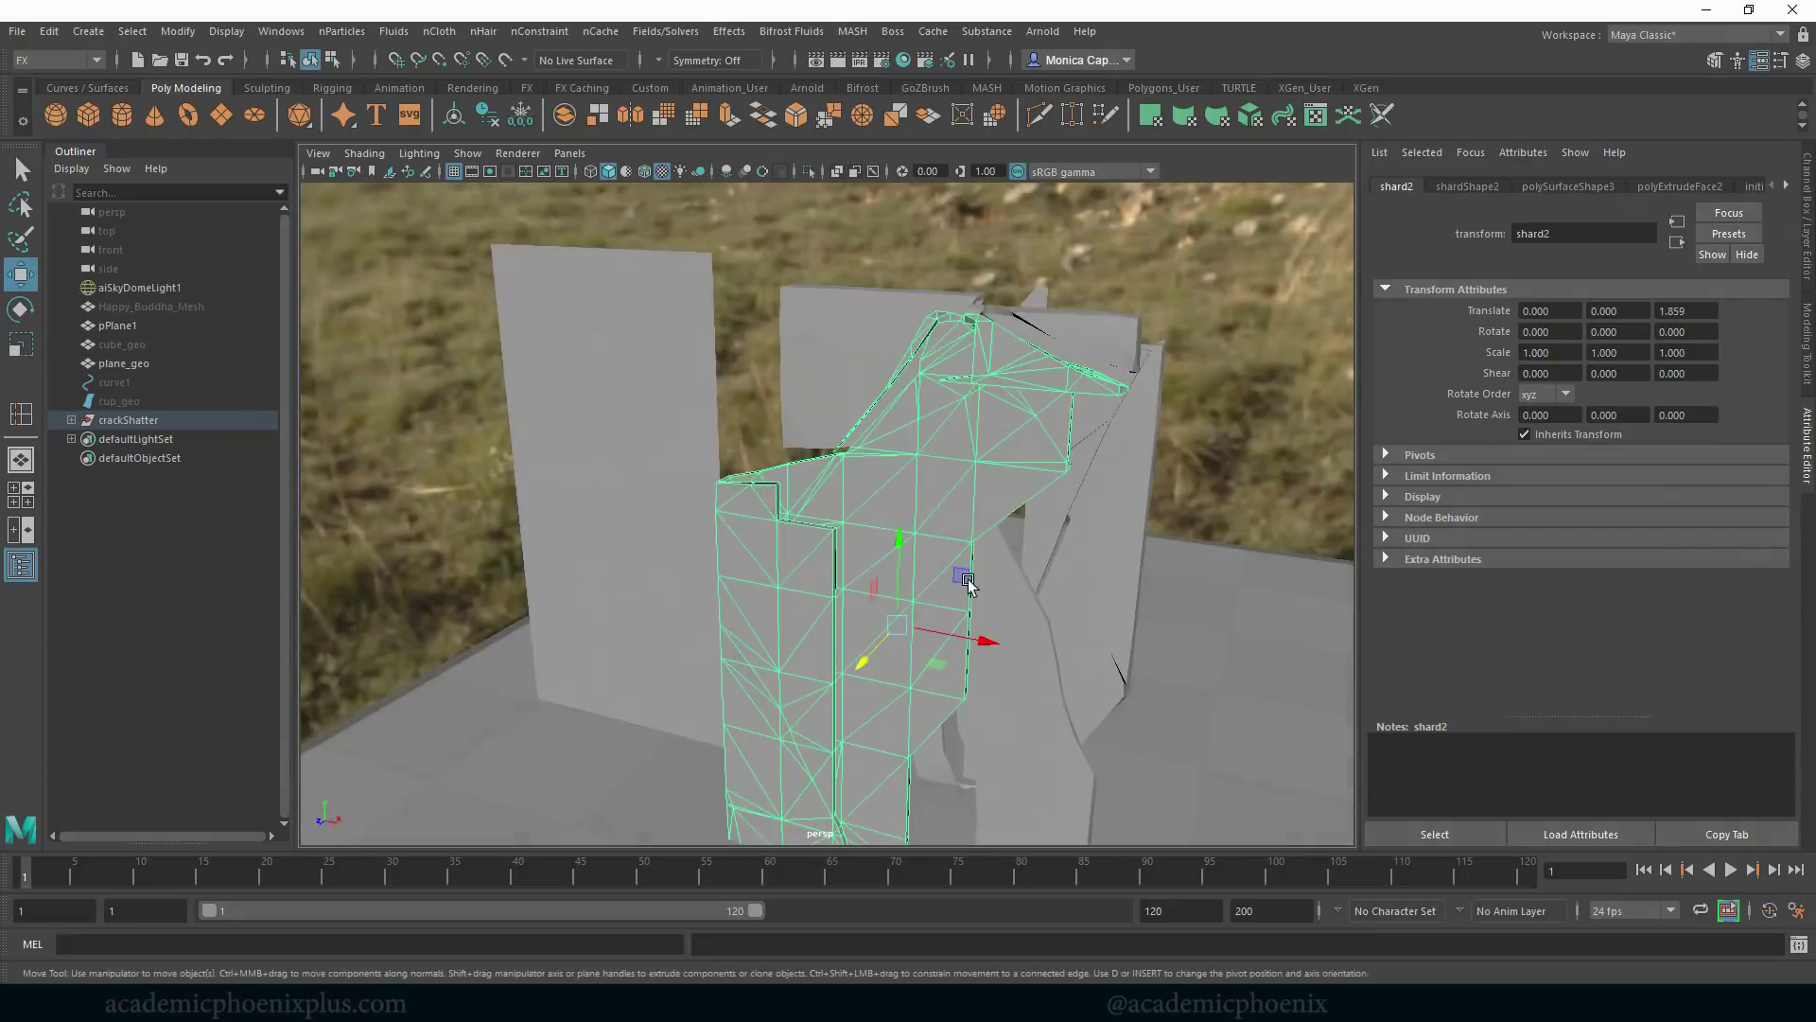
Undo the shard moves, the extruded crack shatter and the vertex selection on cube_geo.
key("ctrl+z")
key("ctrl+z")
key("ctrl+z")
key("ctrl+z")
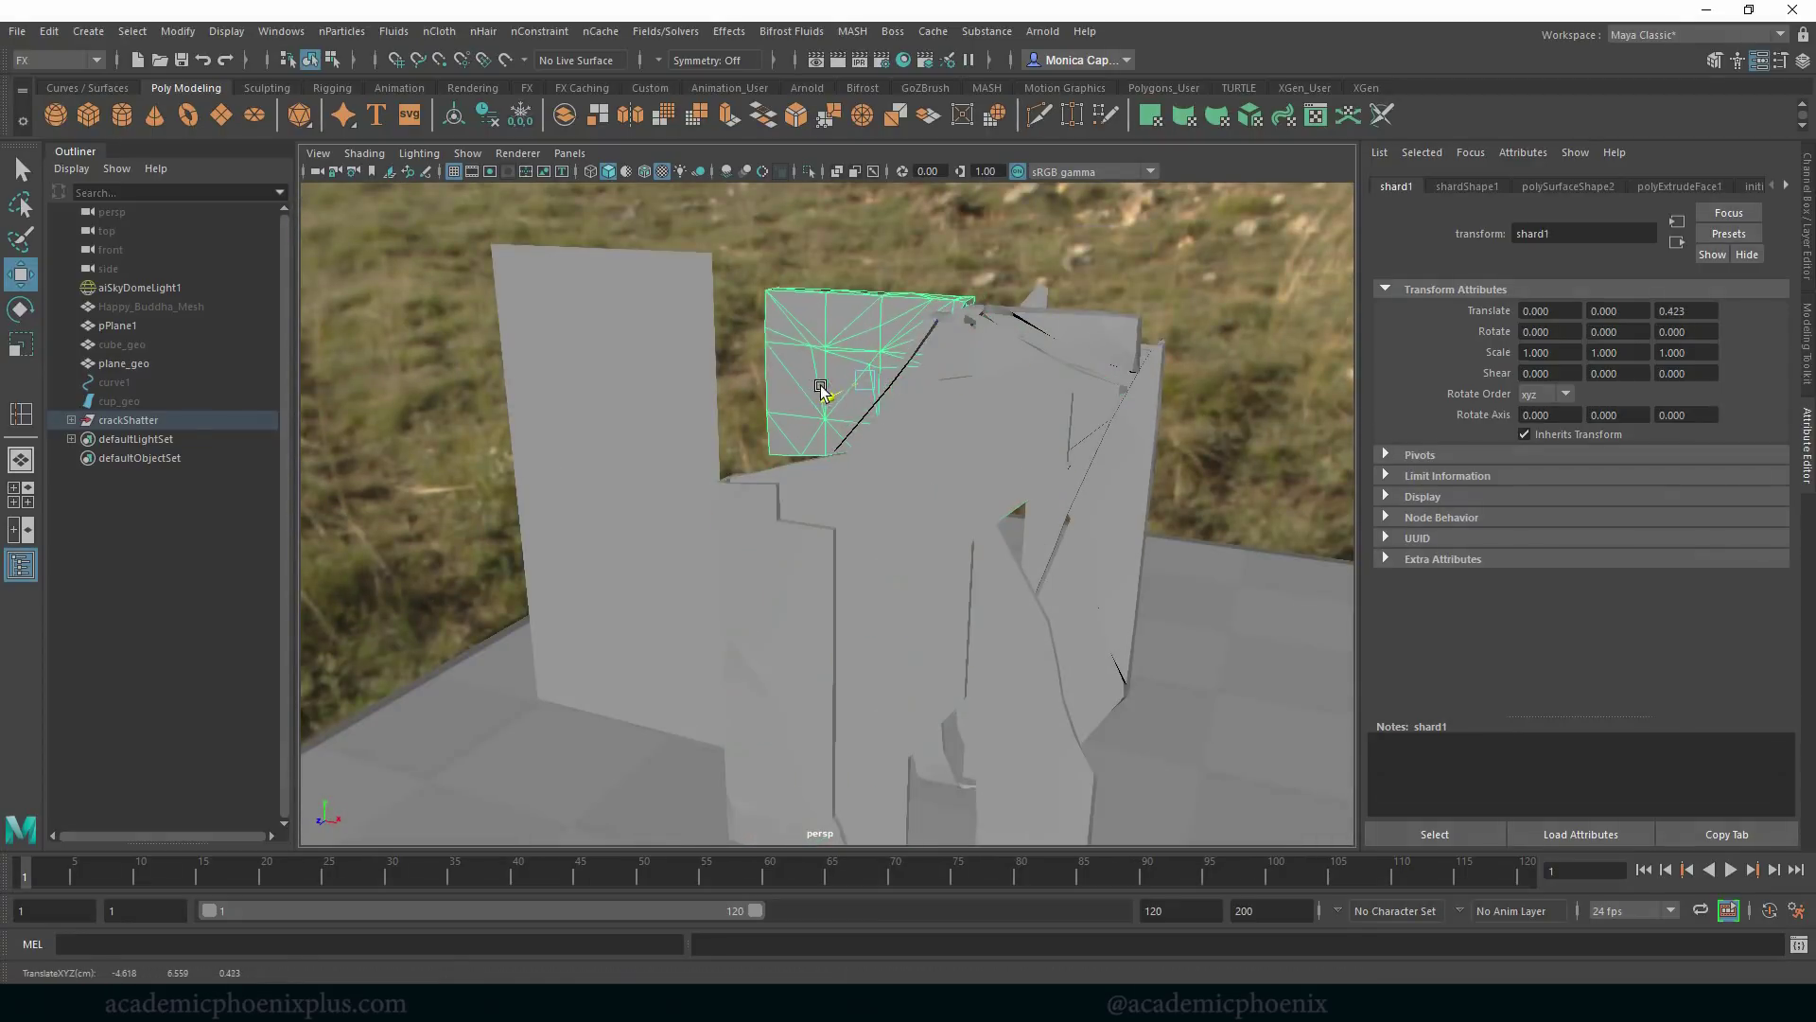
key("ctrl+z")
key("ctrl+z")
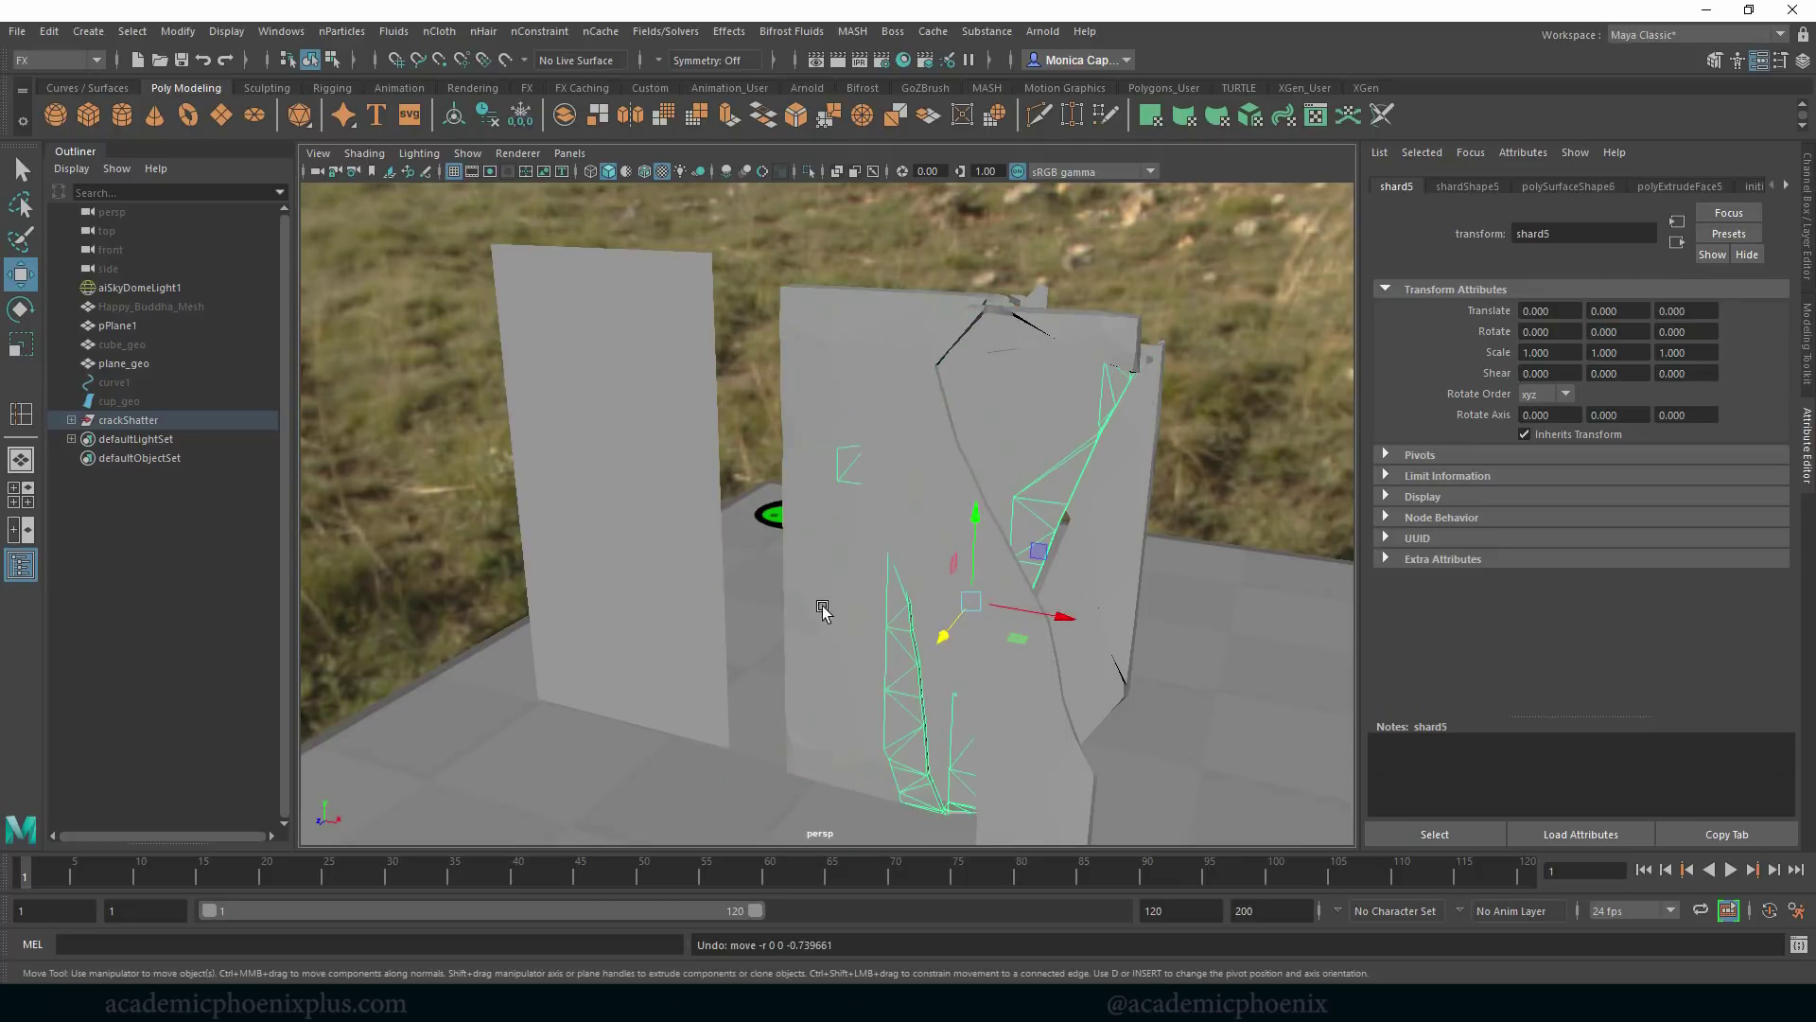
key("ctrl+z")
key("ctrl+z")
key("ctrl+z")
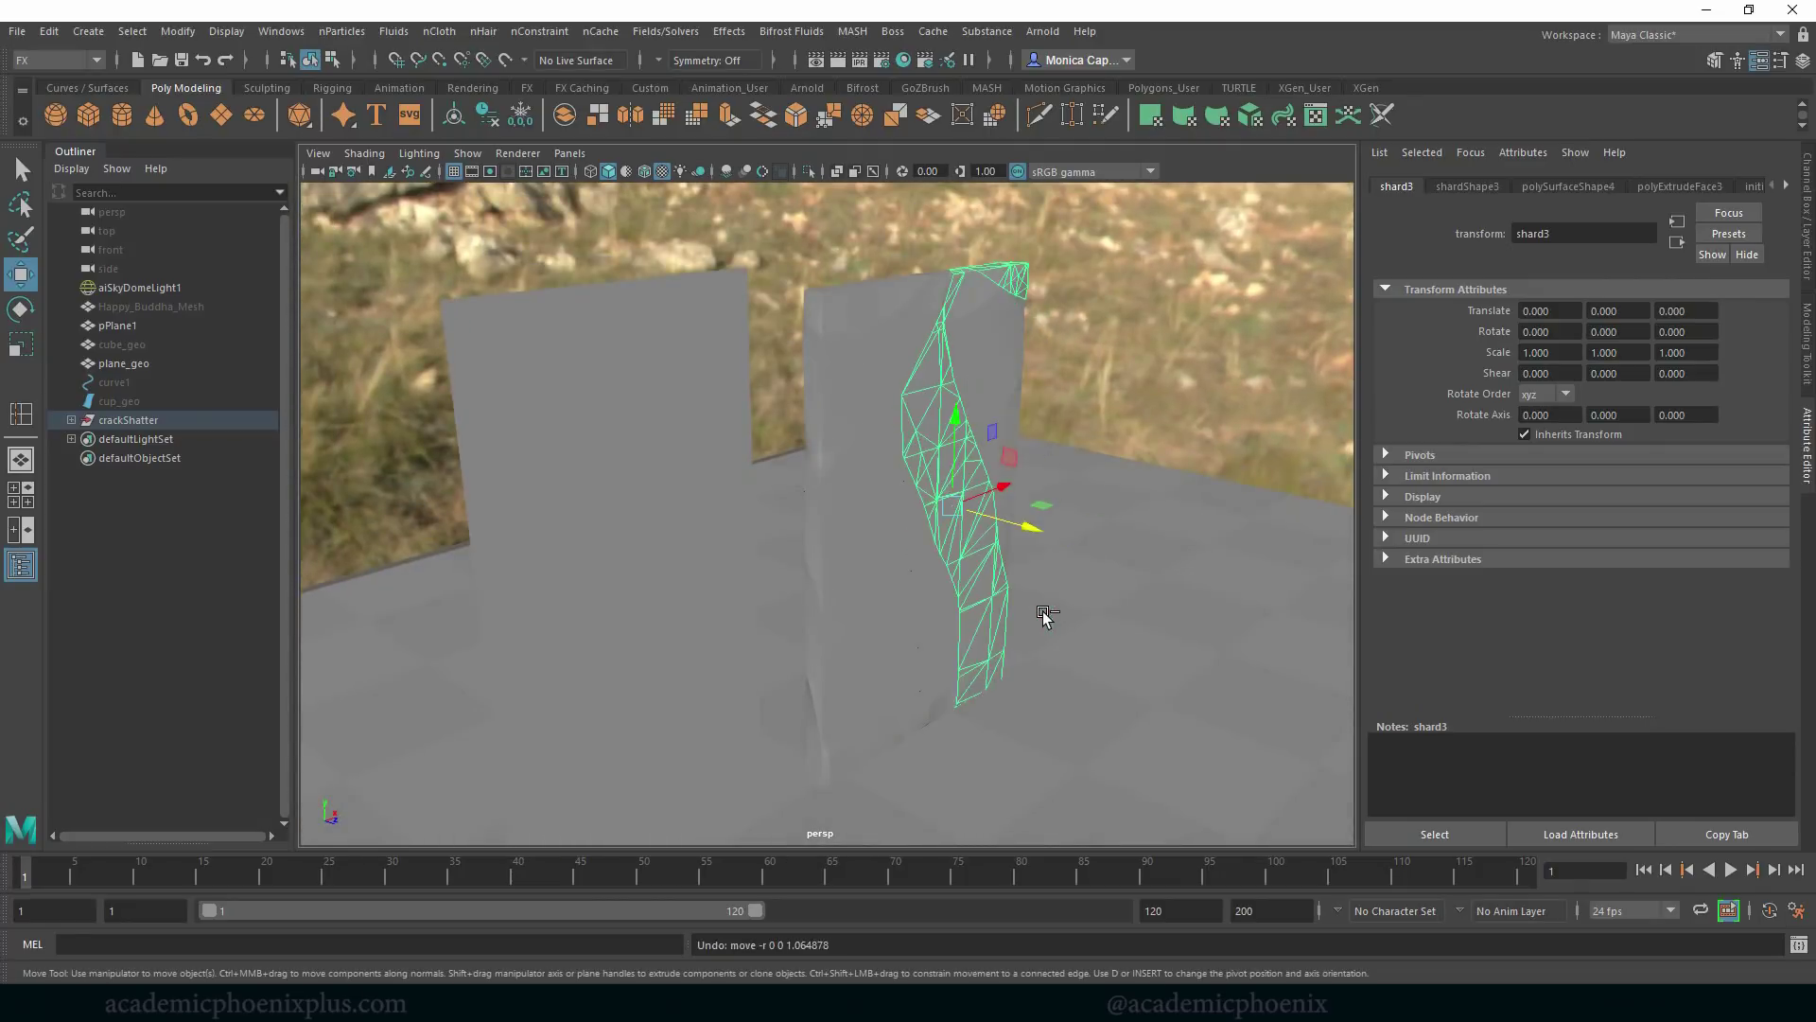
key("ctrl+z")
key("ctrl+z")
key("ctrl+z")
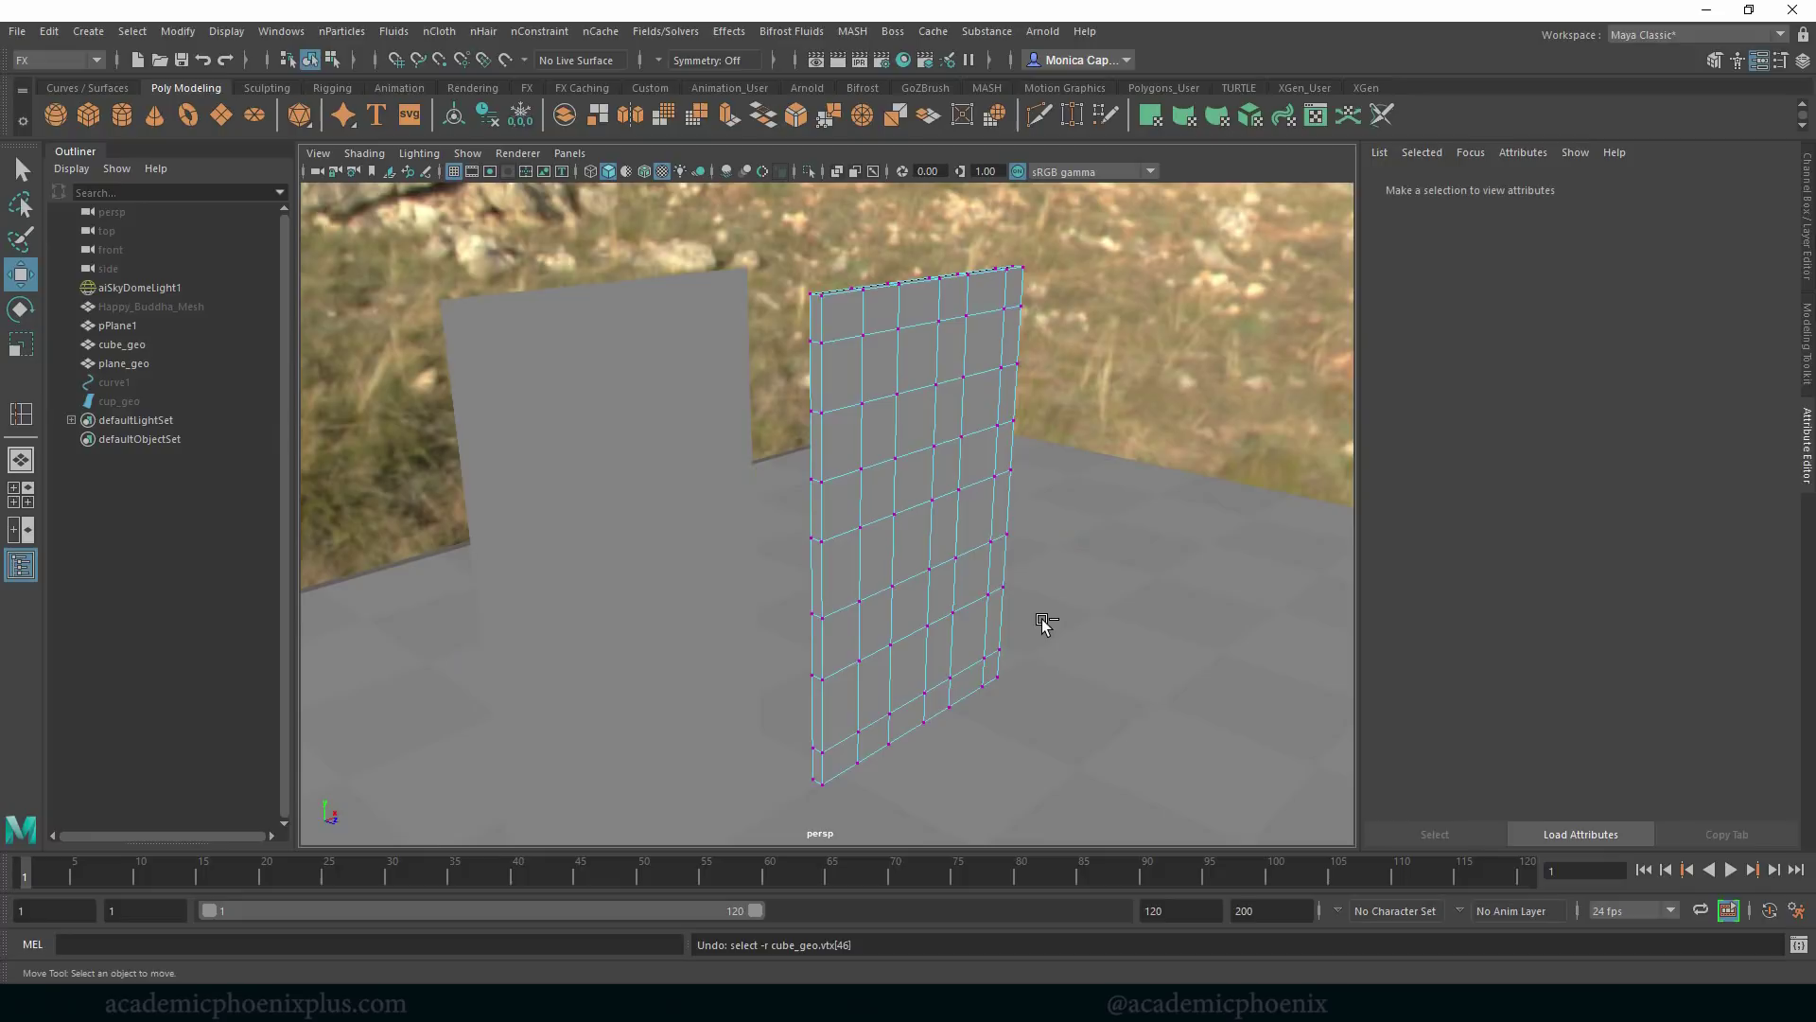
Create a solid shatter on cube_geo with 5 shards, jagginess 0.4279, interior polygons kept, triangulation off, interior material applied and the original surface hidden.
right_click_drag(965, 377, 989, 367)
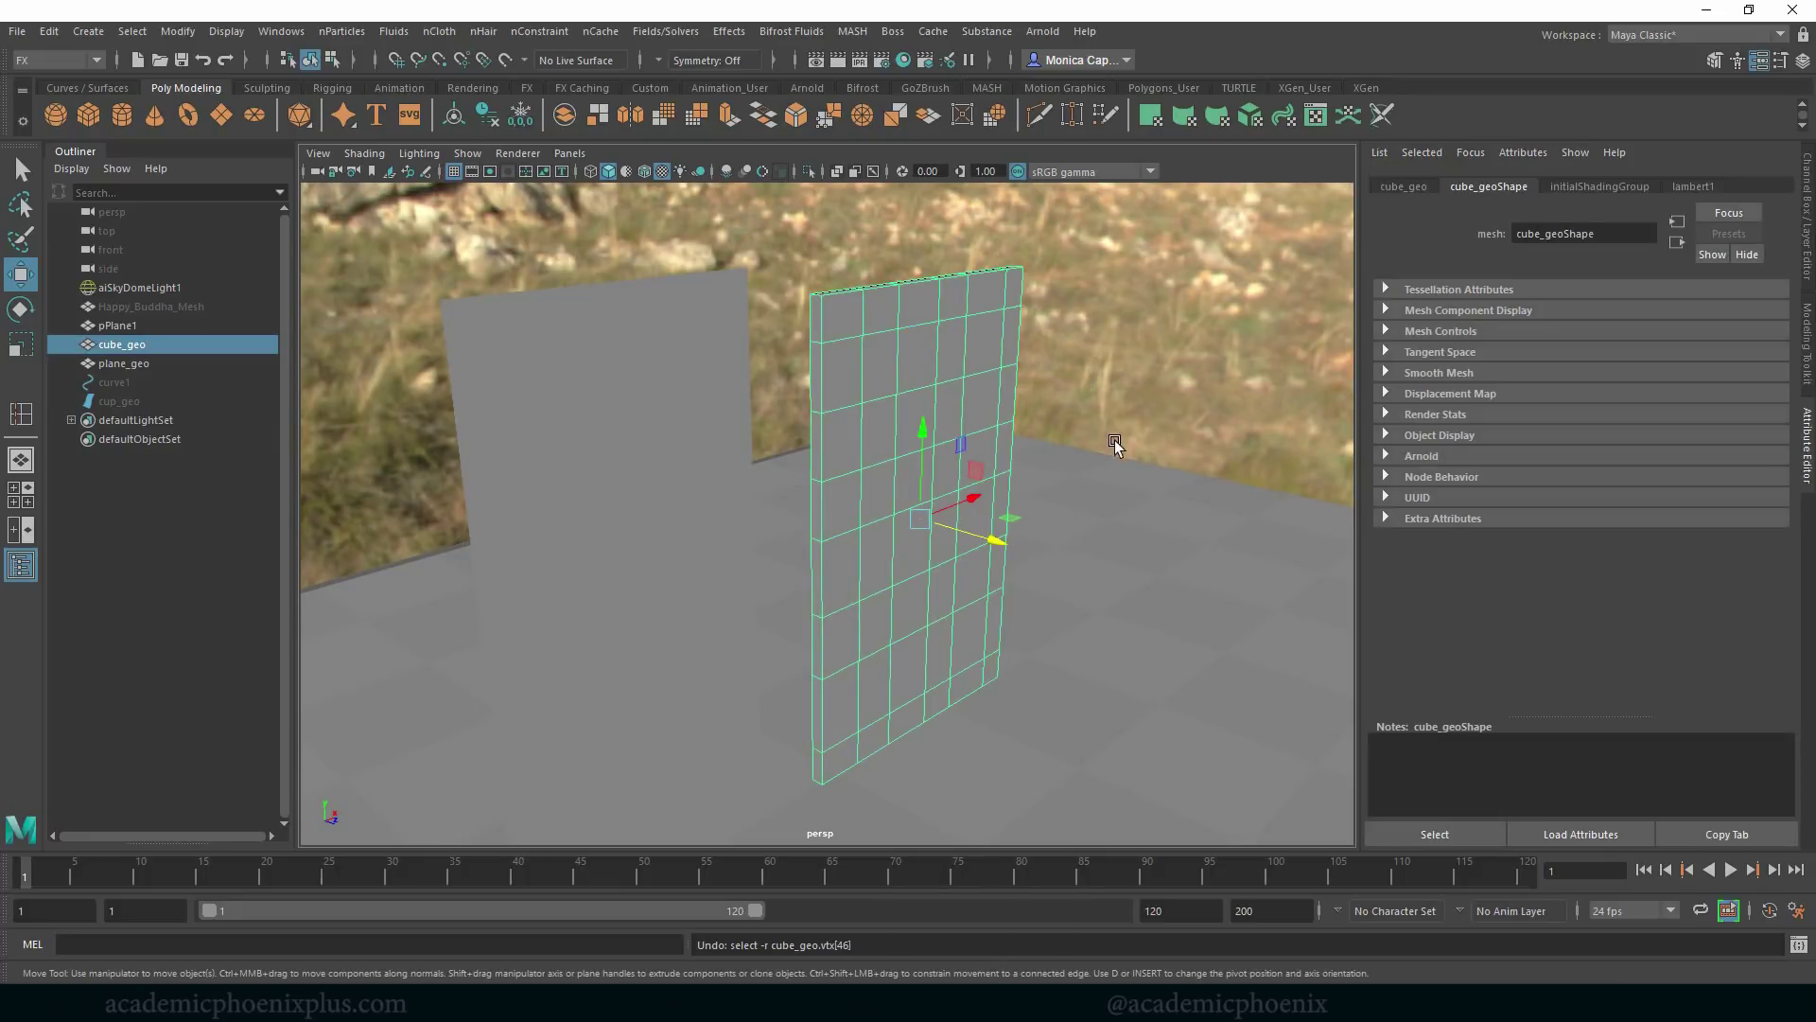
left_click_drag(1078, 537, 1003, 577, "alt")
left_click(737, 36)
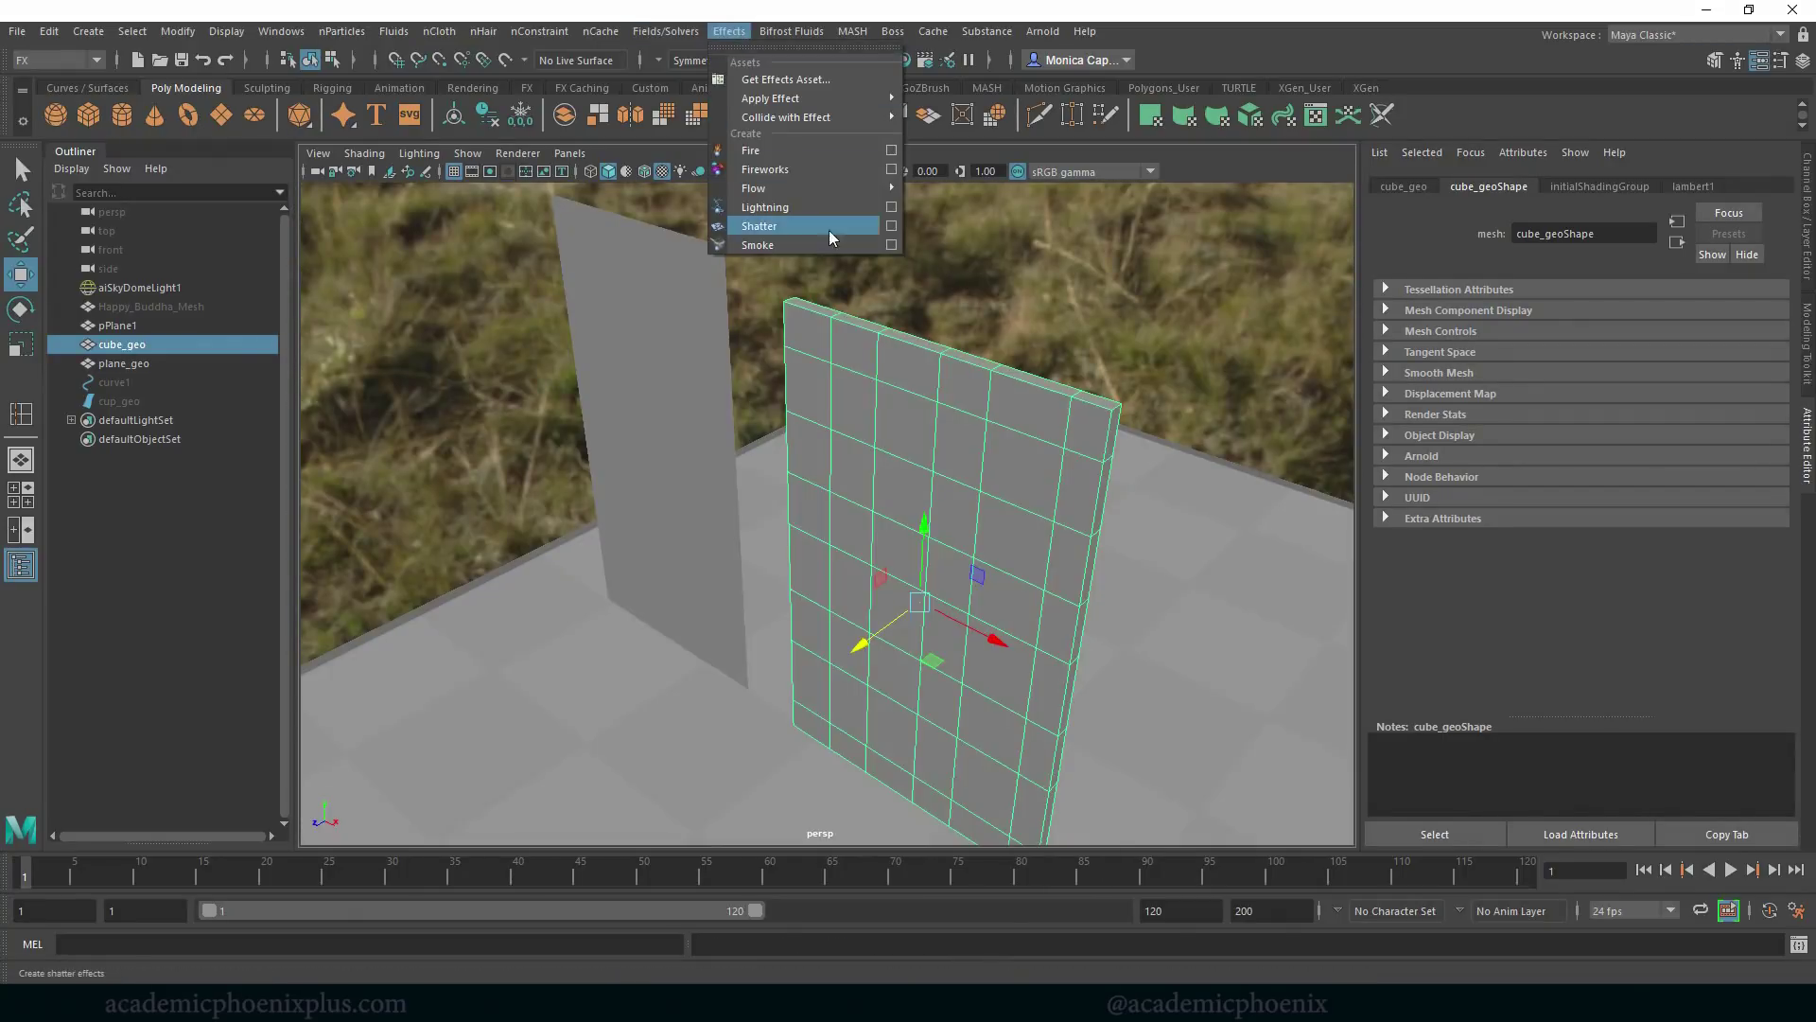
left_click(898, 225)
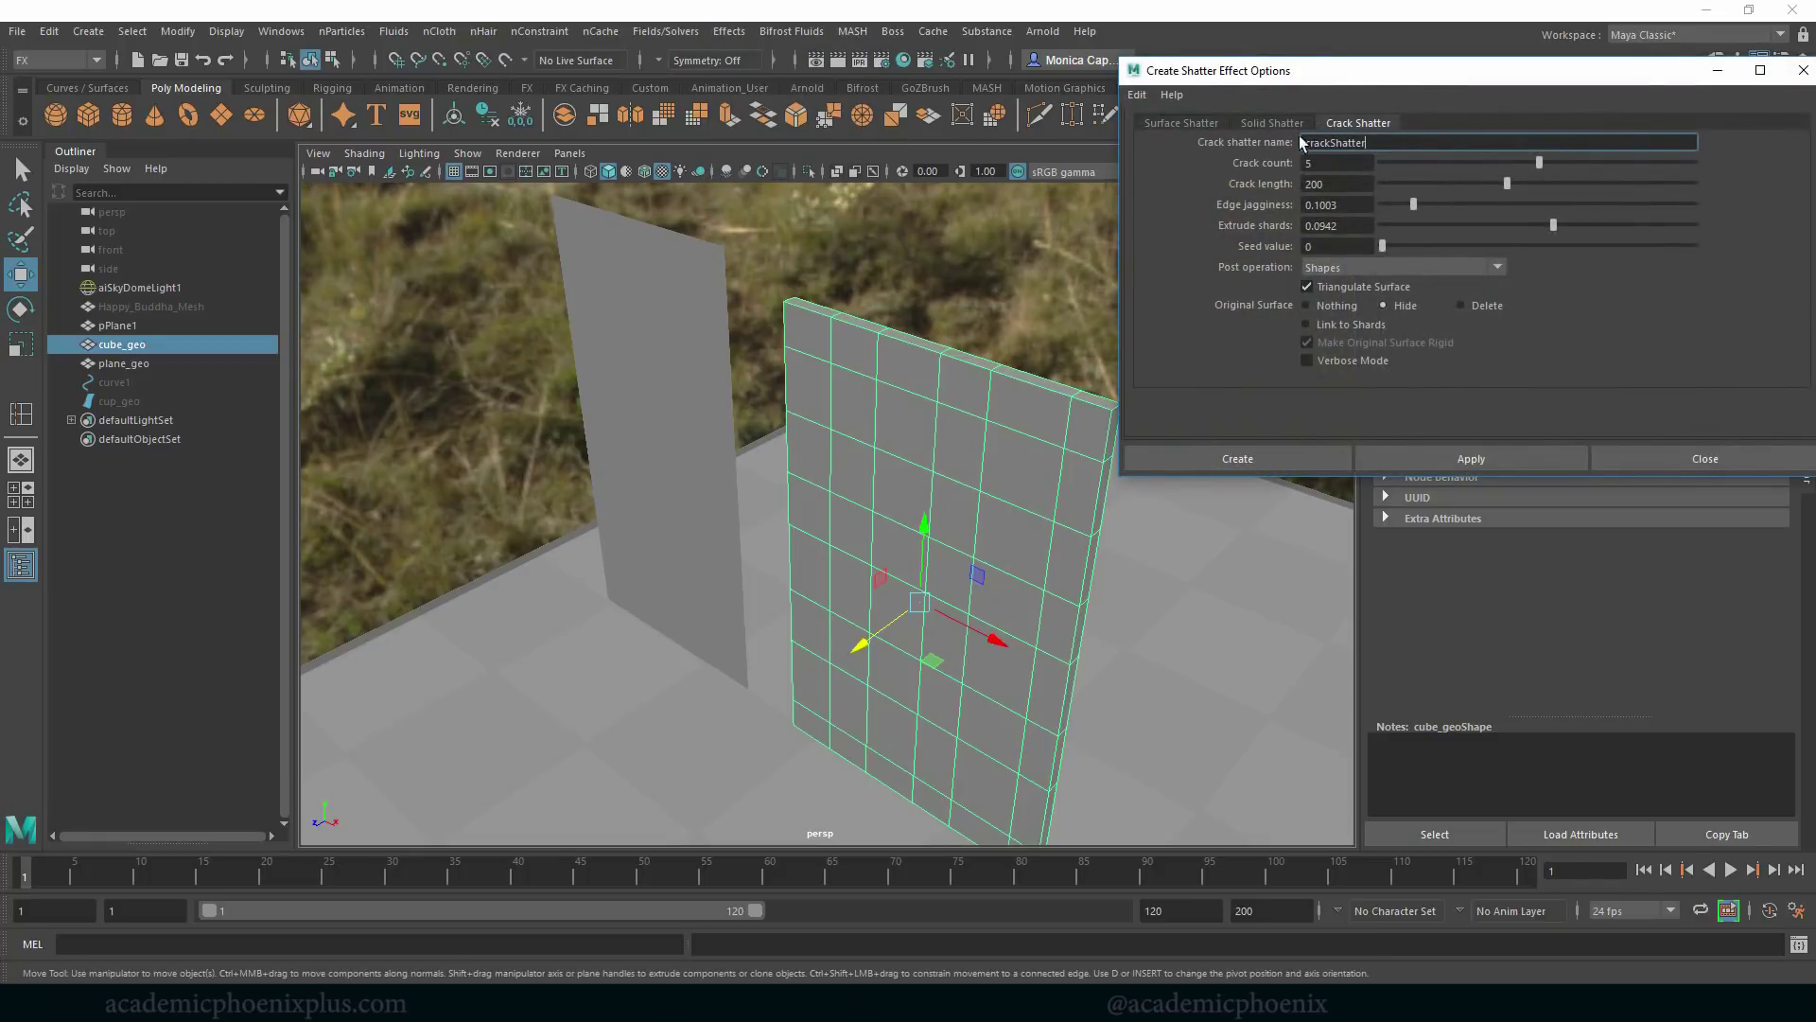
left_click(1273, 124)
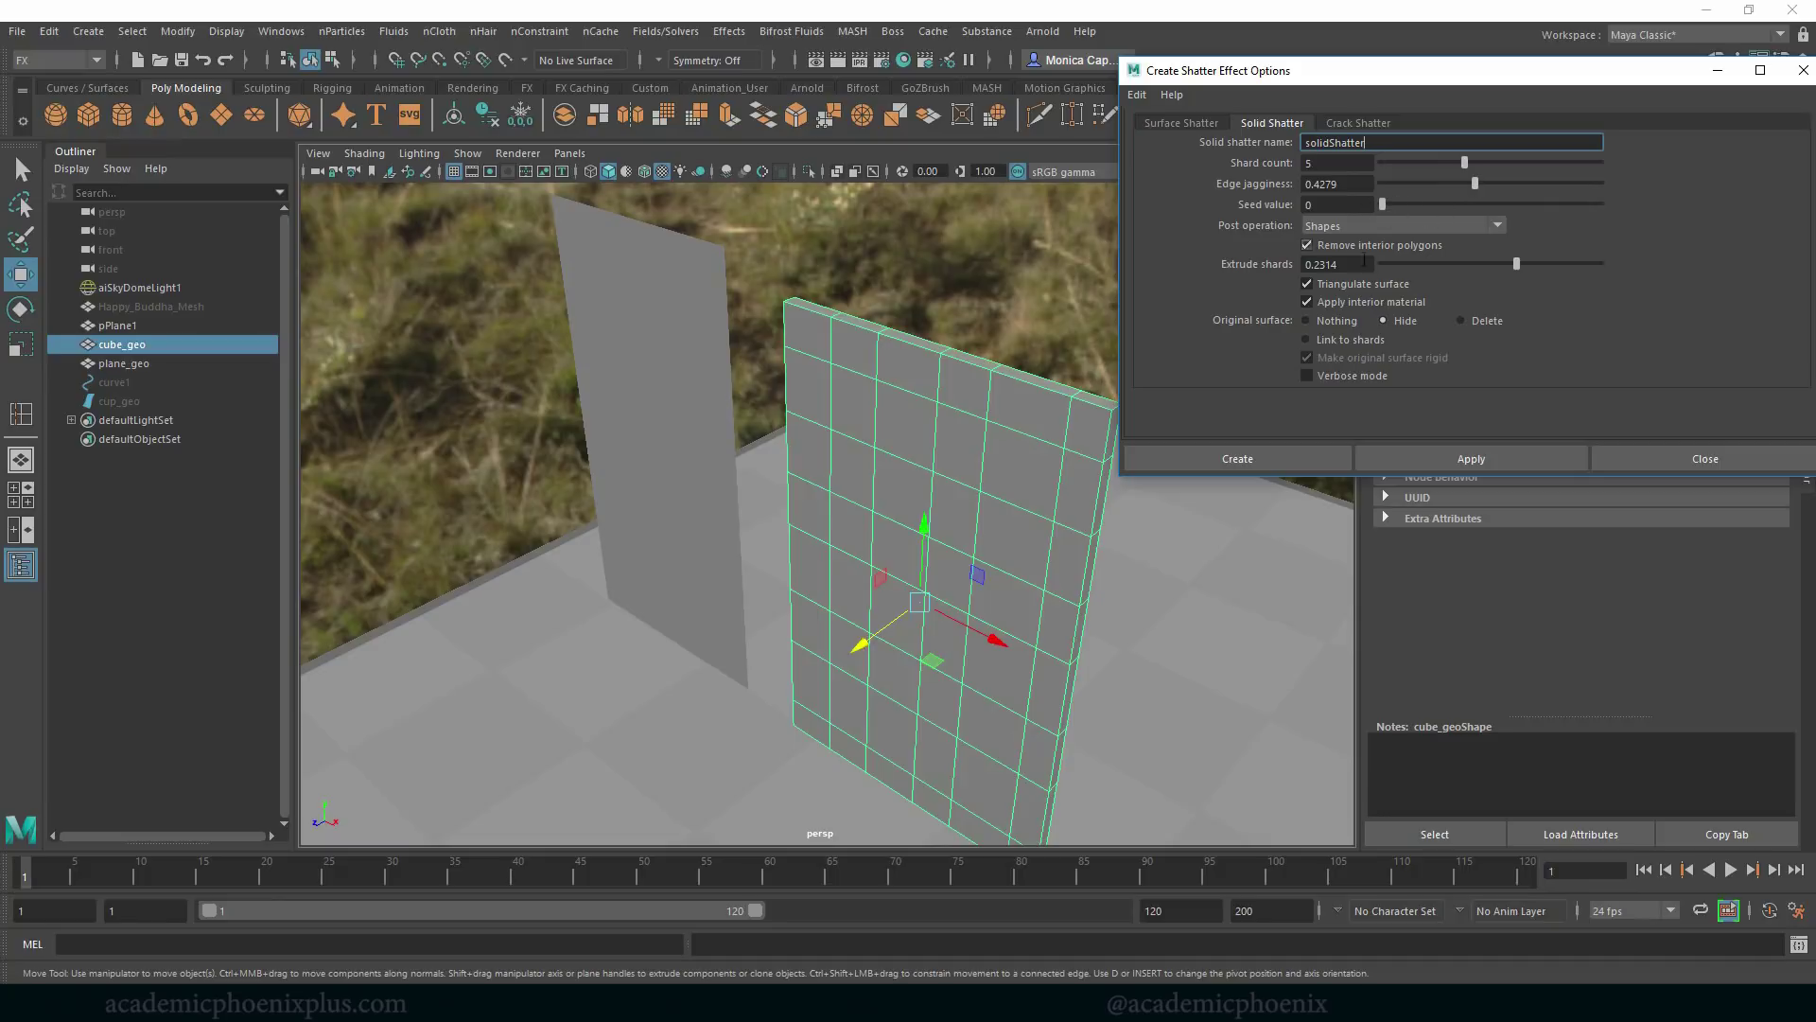
left_click(1392, 244)
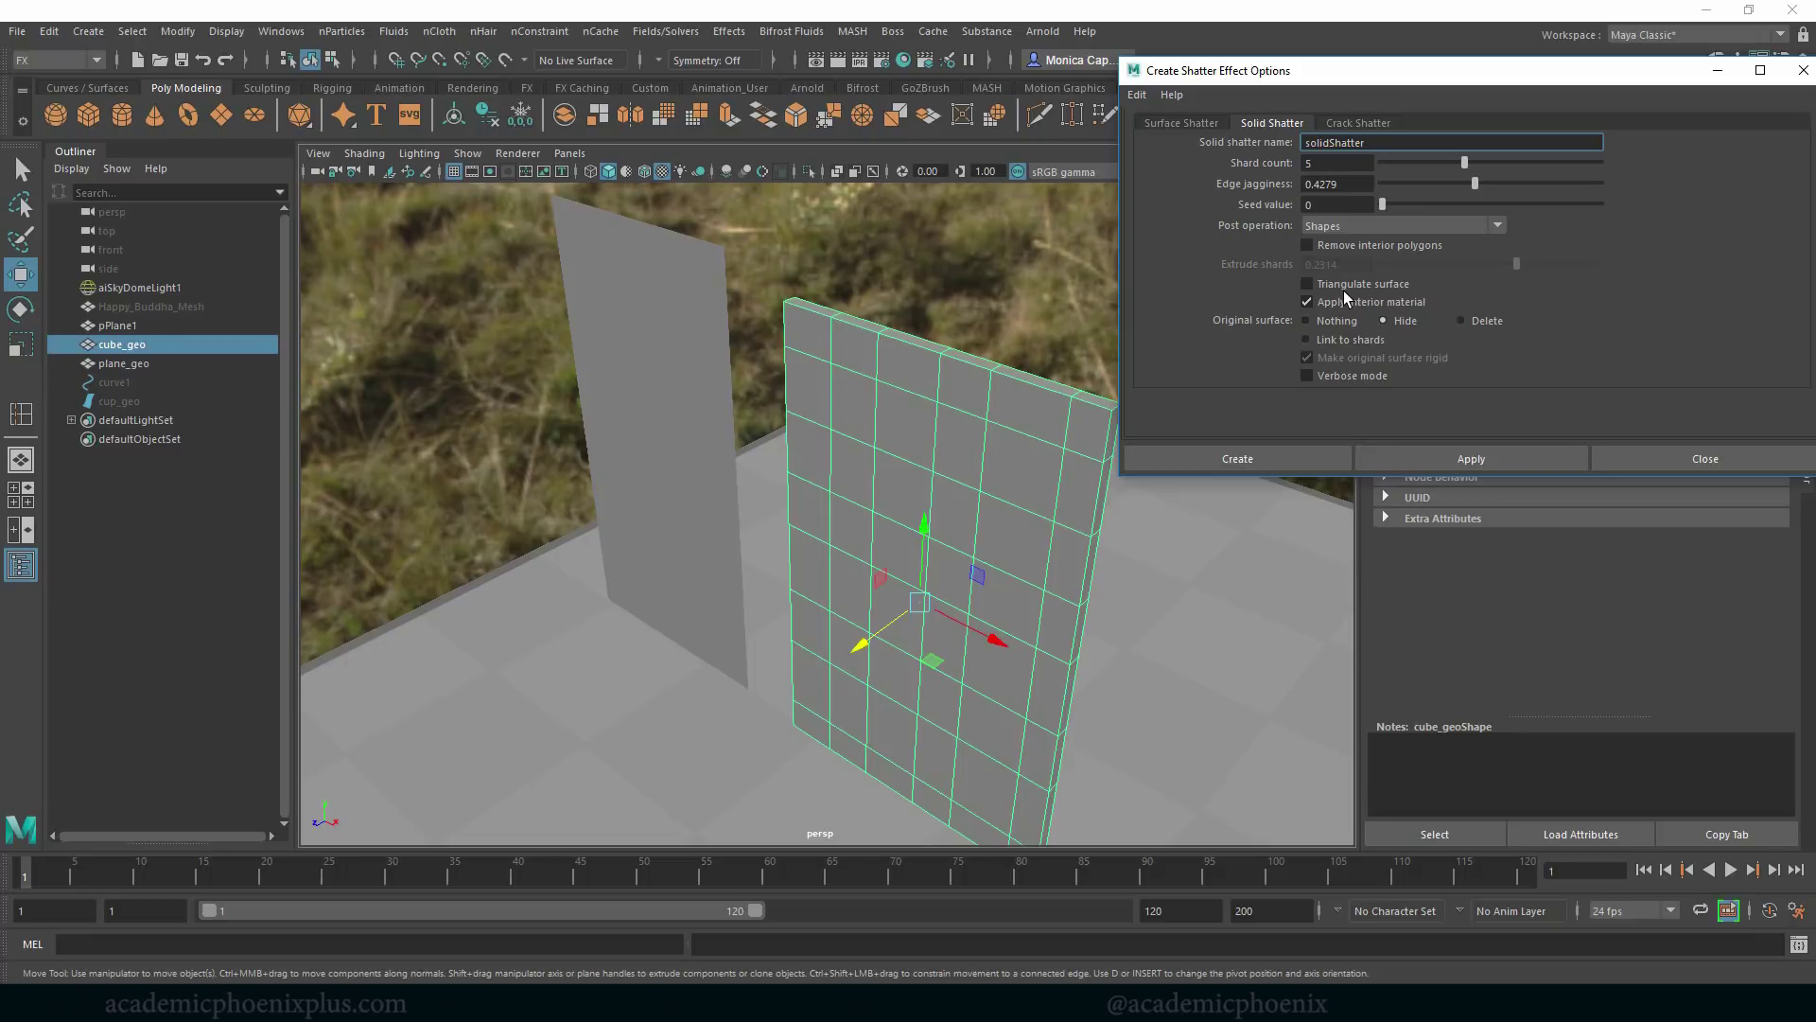
left_click(1258, 462)
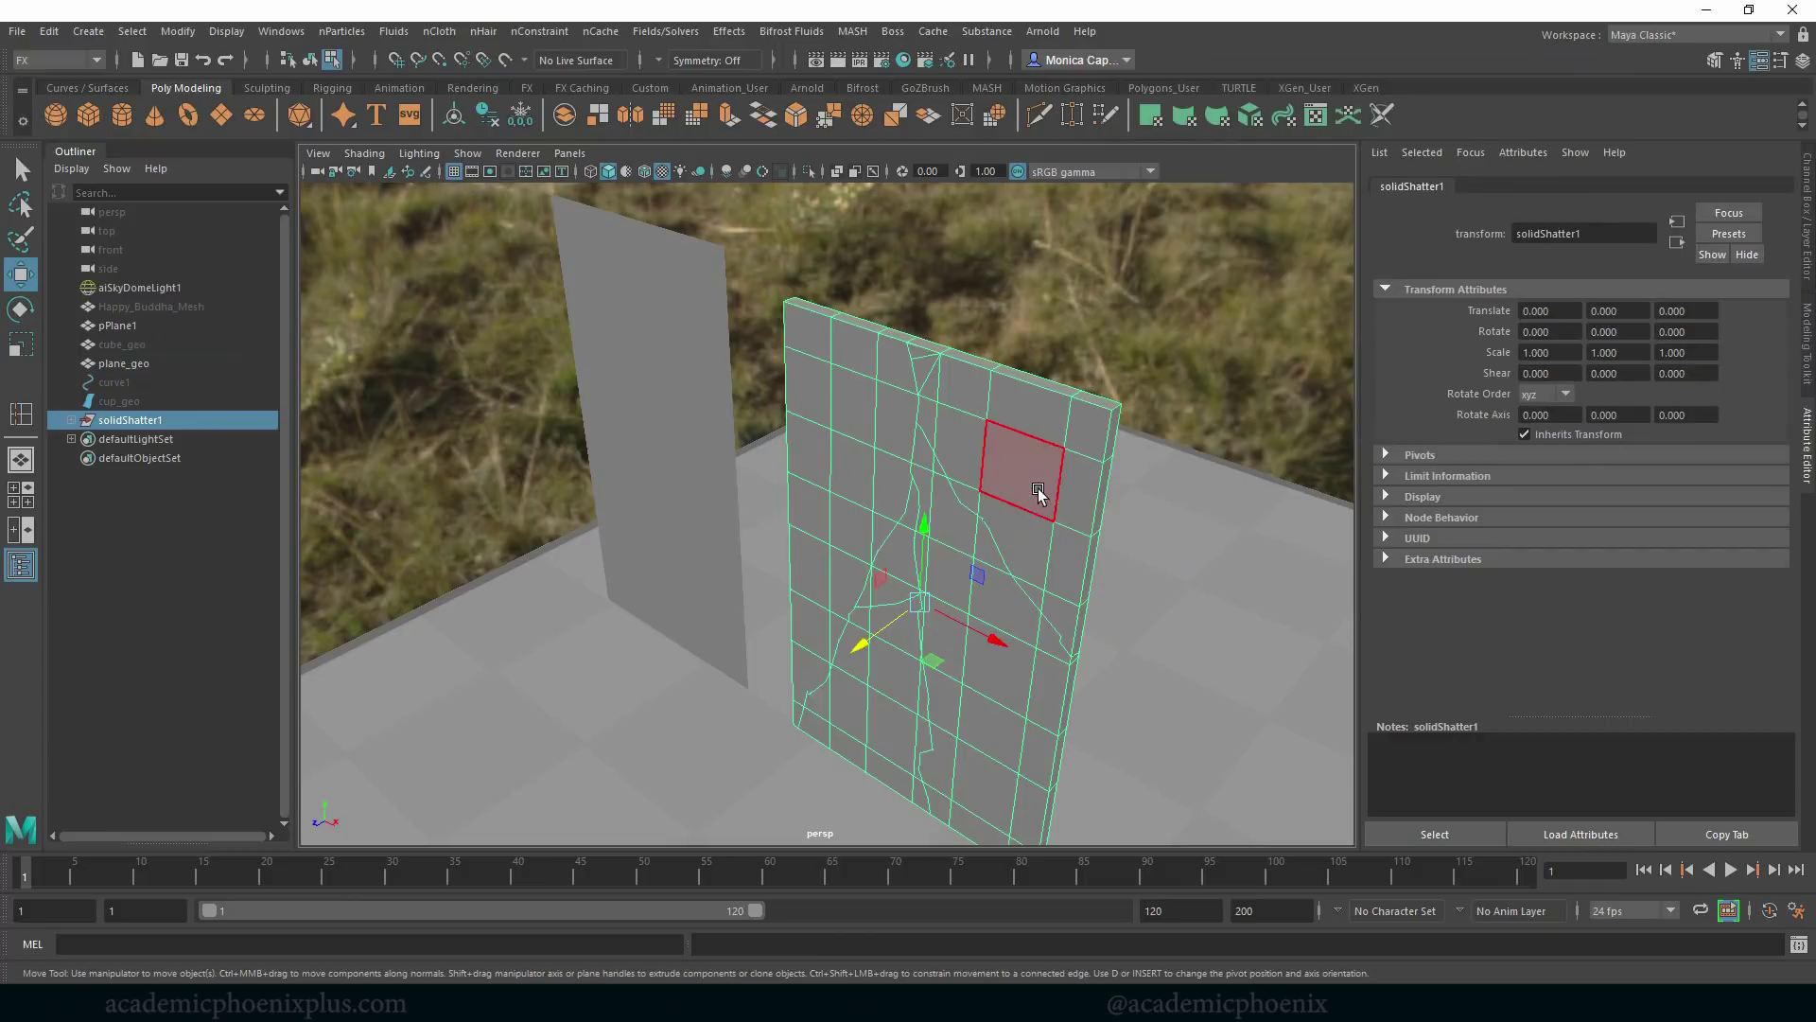
Separate the solid shards, moving shard4 about -0.72 in Z and -0.16 in X, and shard1 about -0.07 in X.
right_click_drag(1038, 491, 1126, 402)
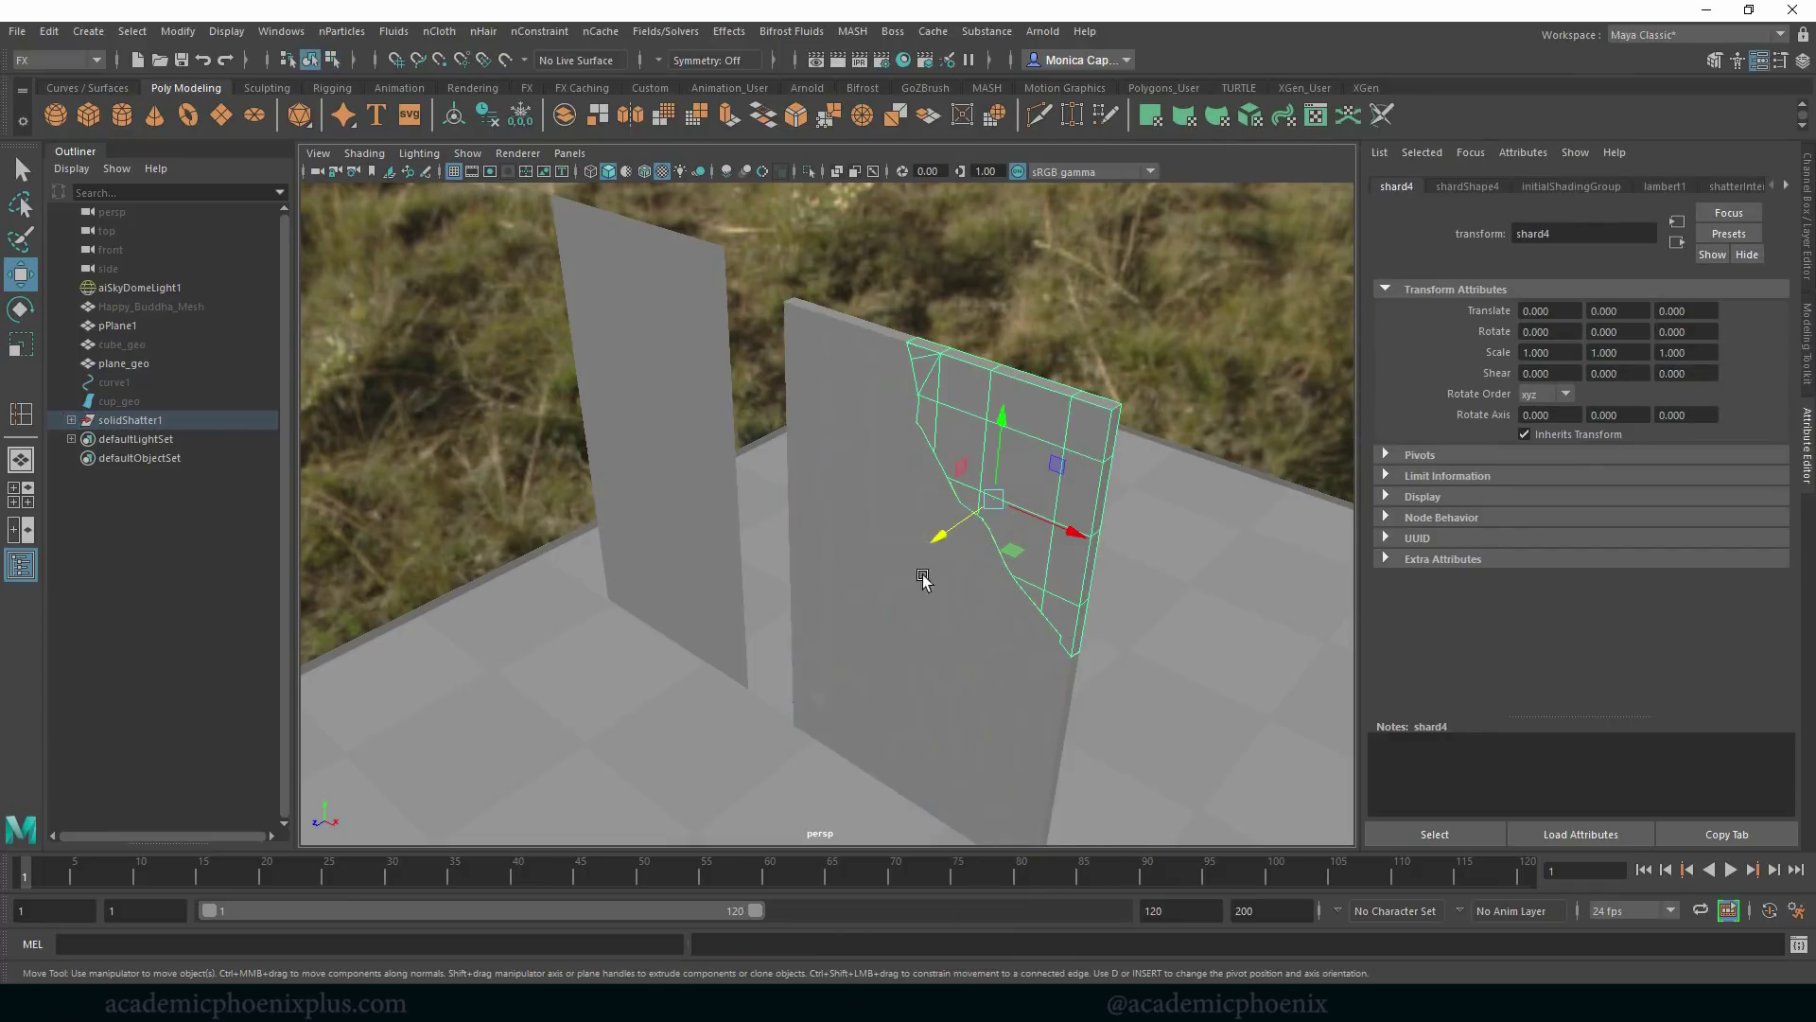
left_click(927, 570)
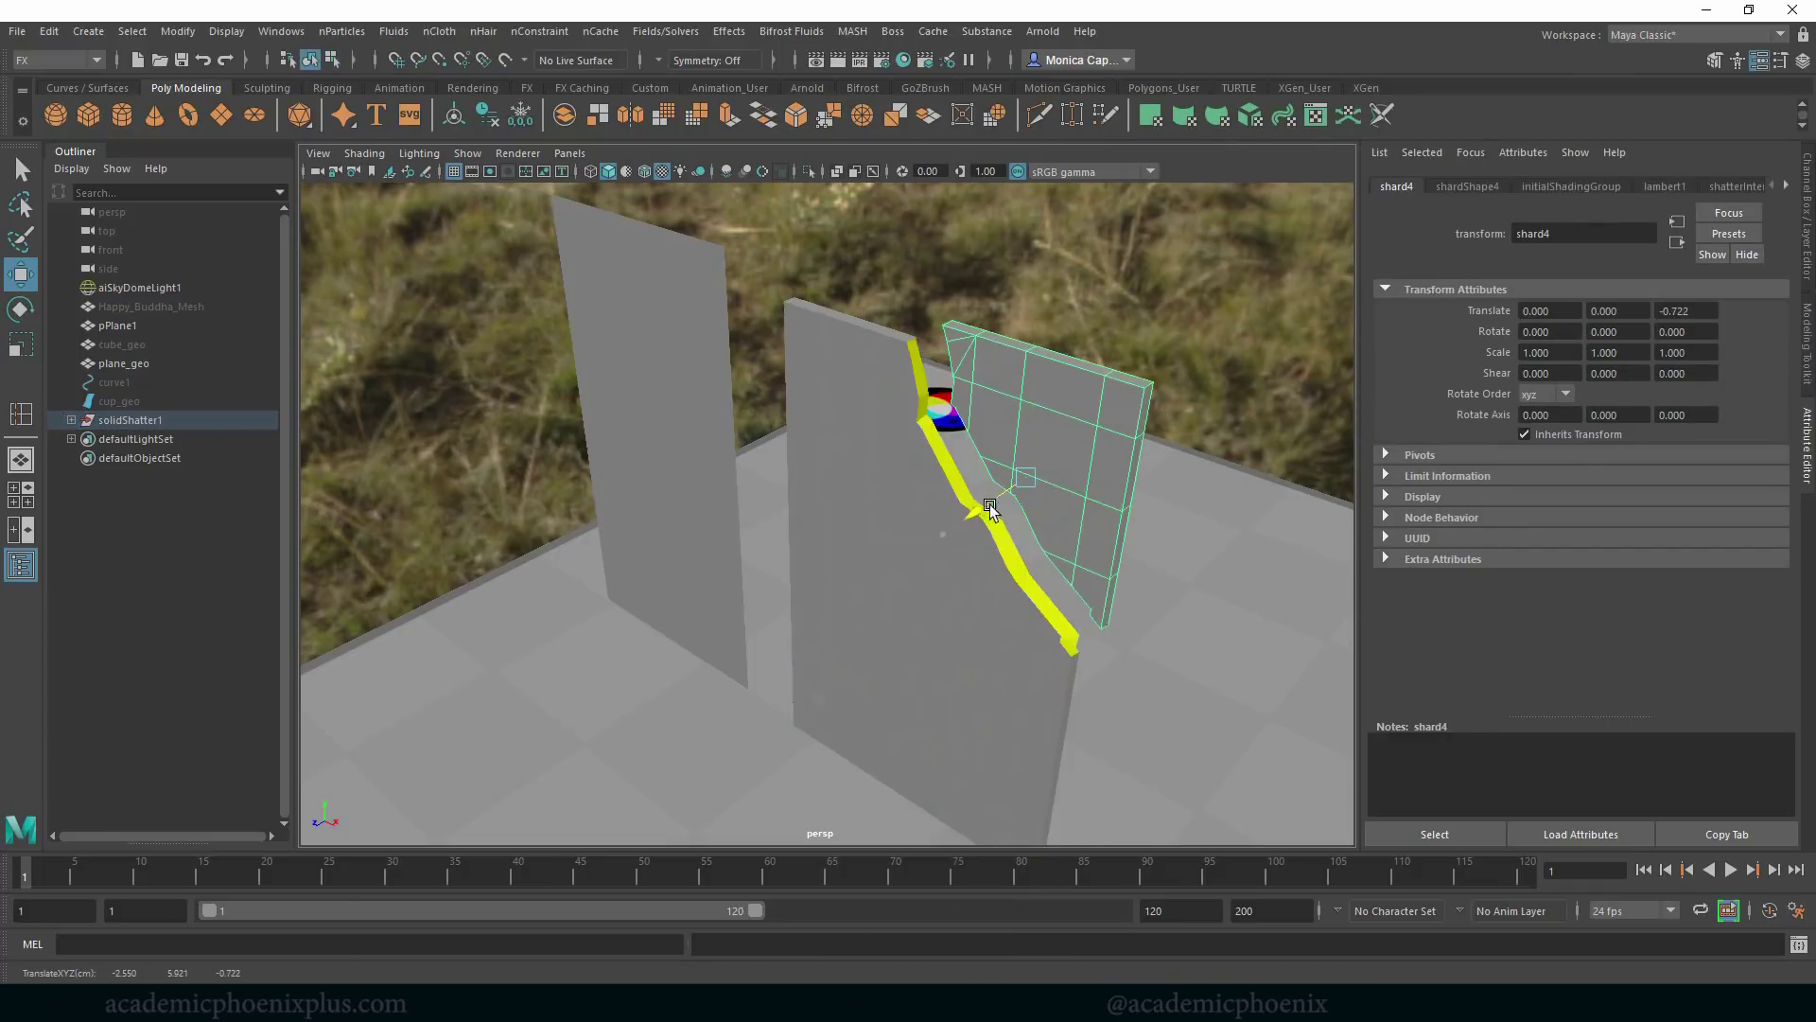
left_click(875, 679)
left_click(815, 698)
left_click(874, 526)
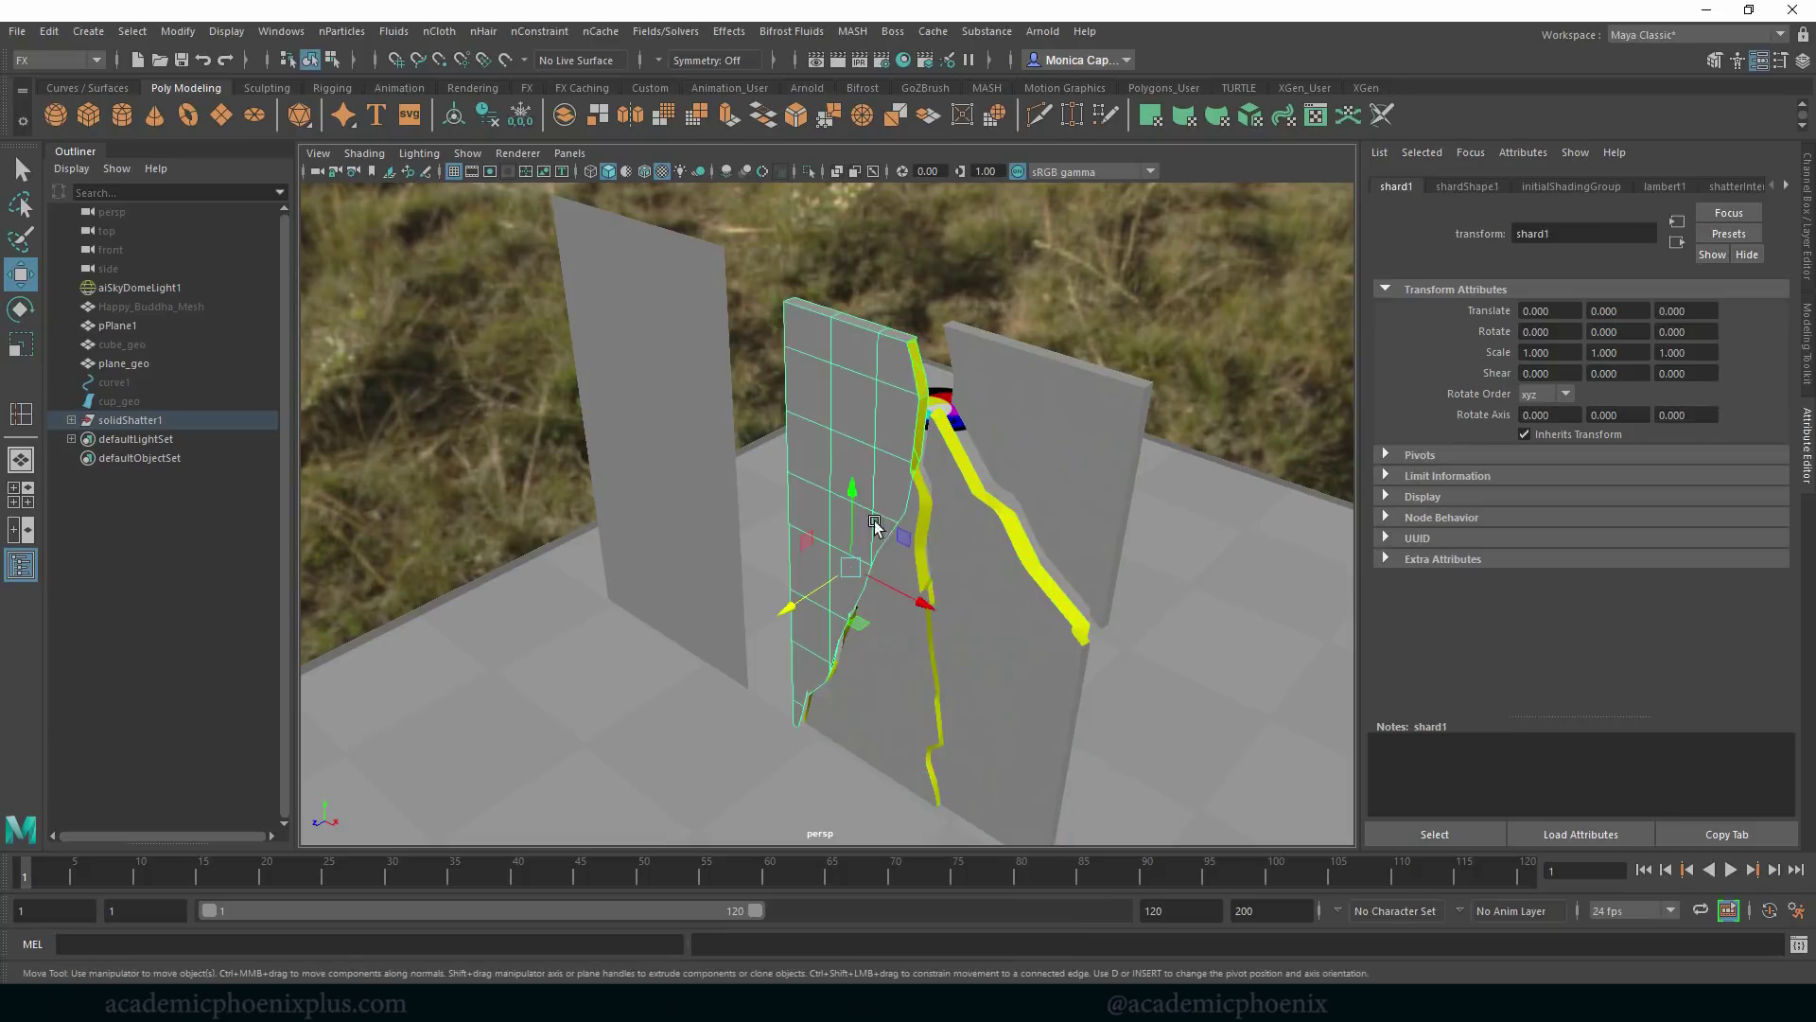
left_click(923, 598)
left_click(1051, 497)
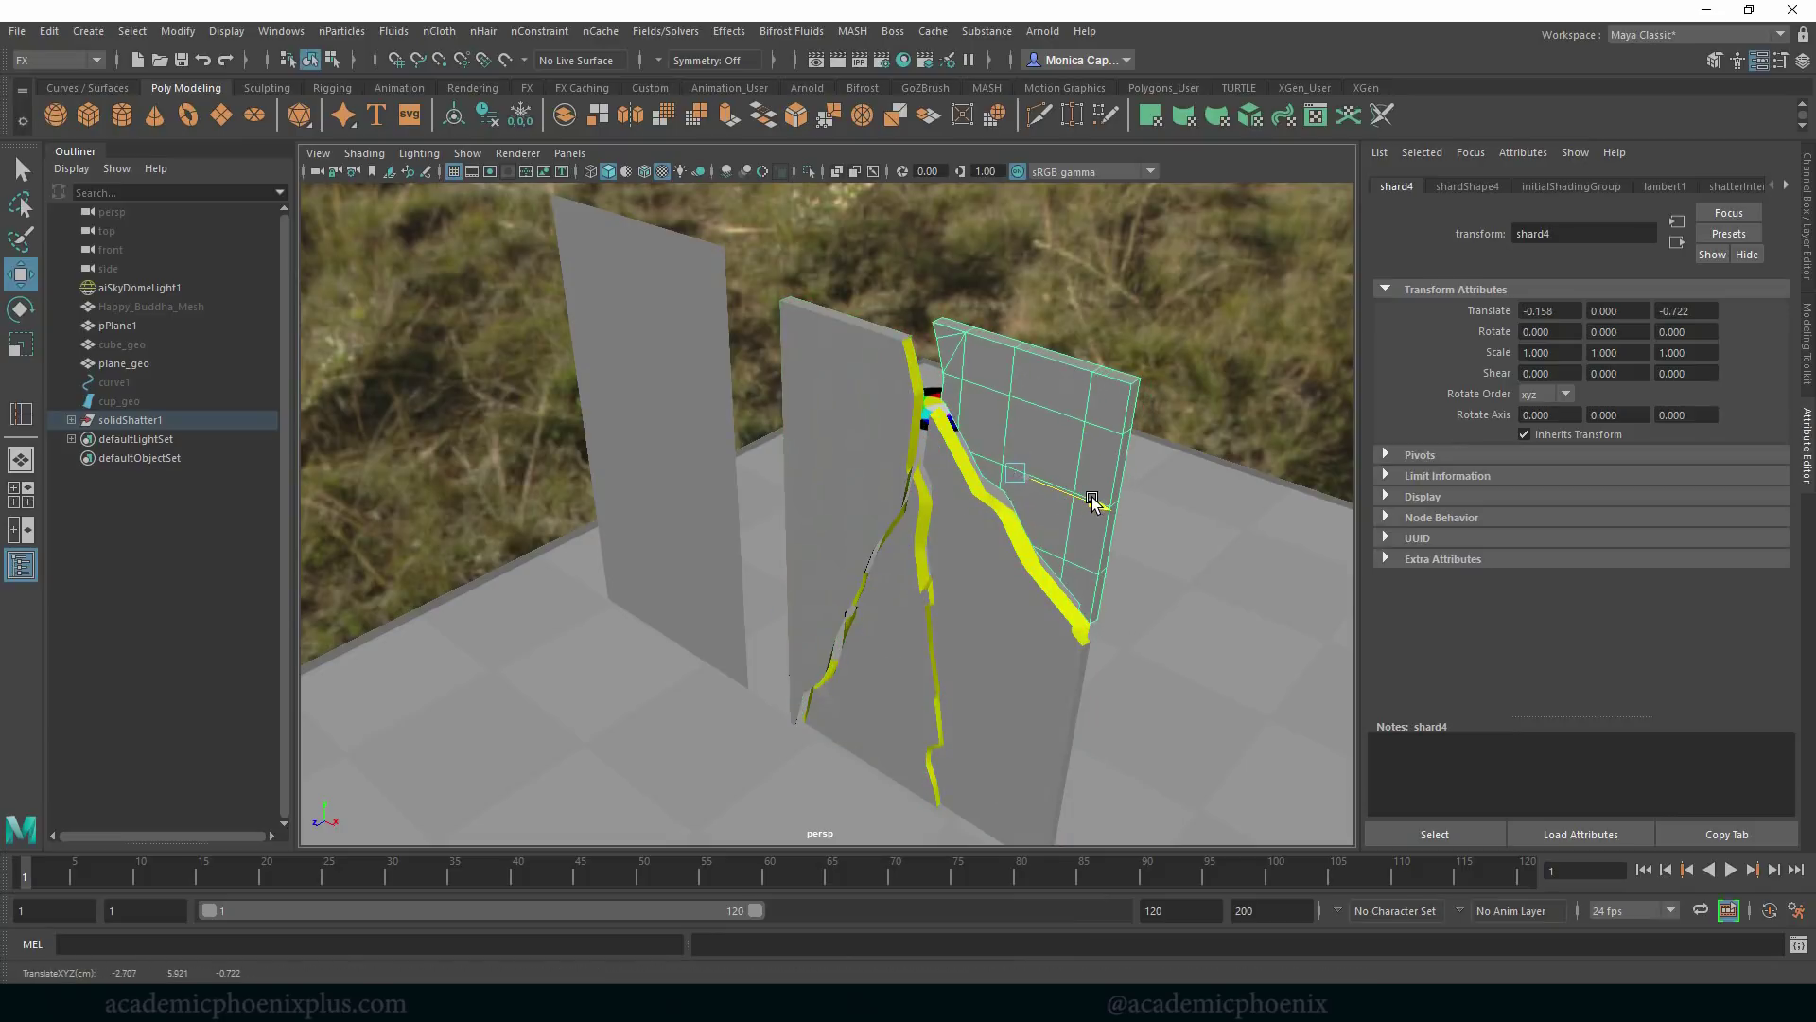
Bring shard4 back close to its neighbouring shards, at about -0.02, 0.06, -0.29.
left_click(1017, 610)
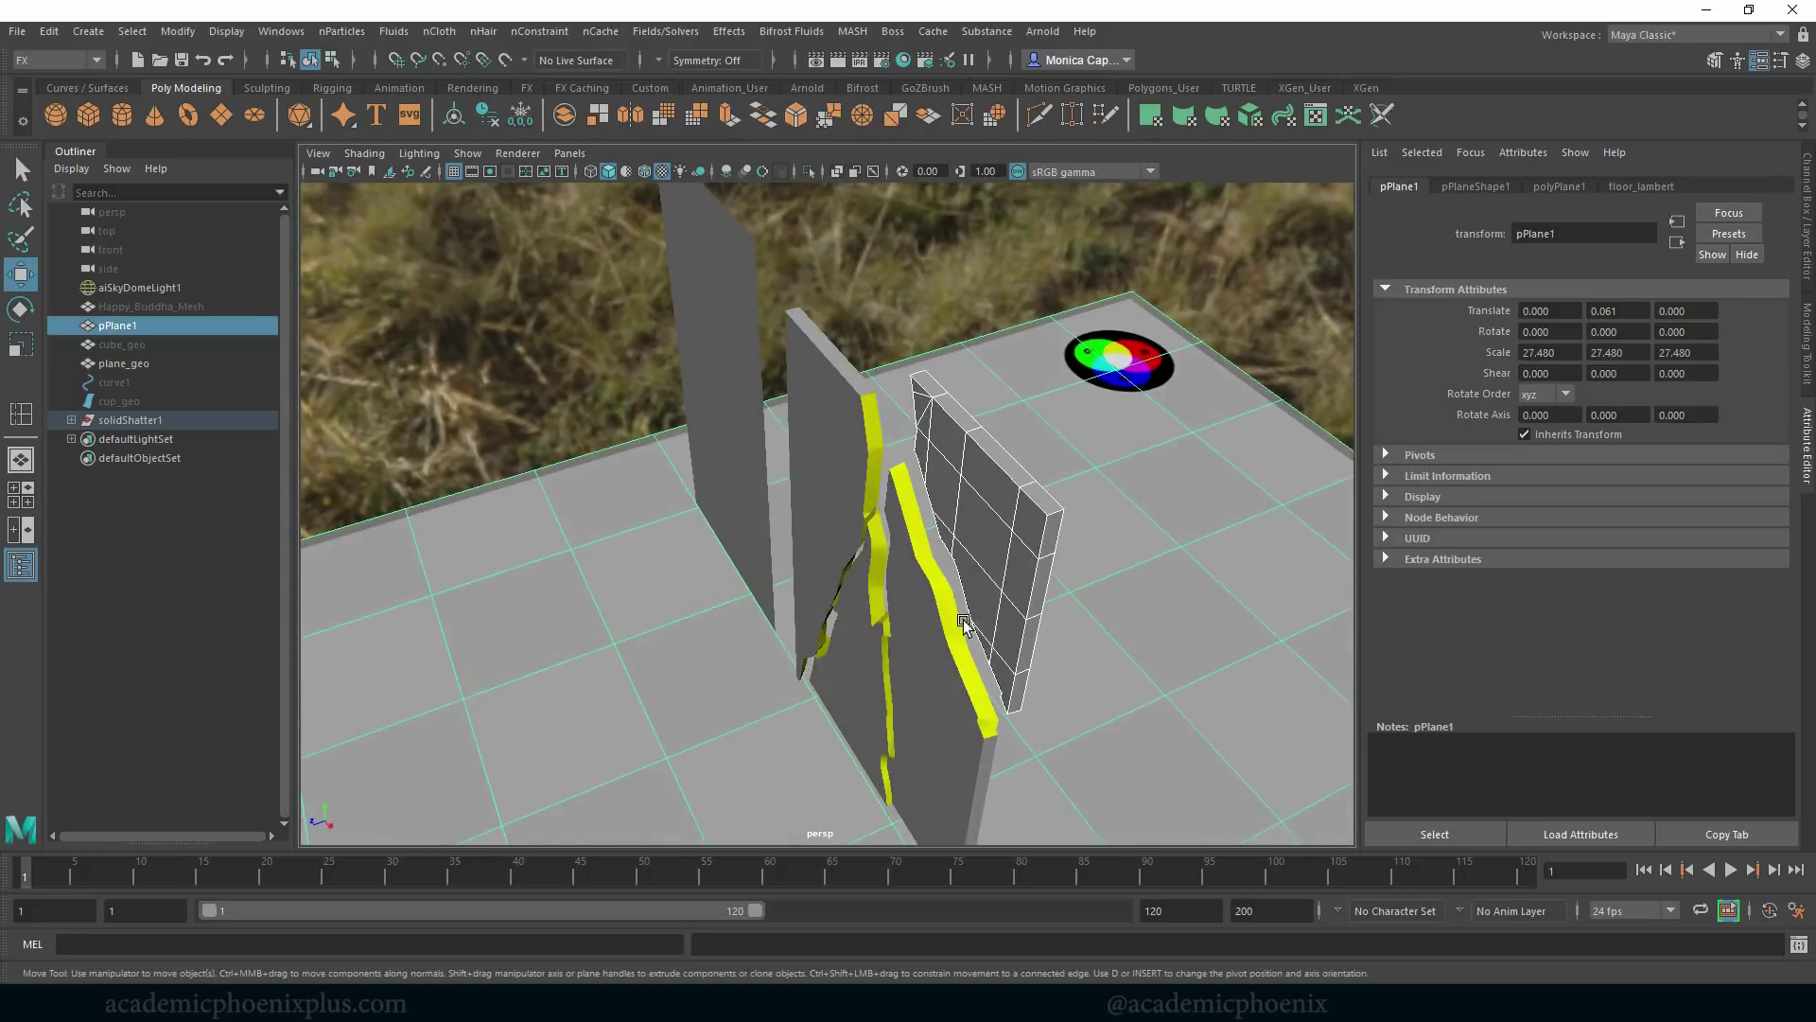
left_click(932, 567)
left_click_drag(922, 568, 974, 600)
left_click(928, 620)
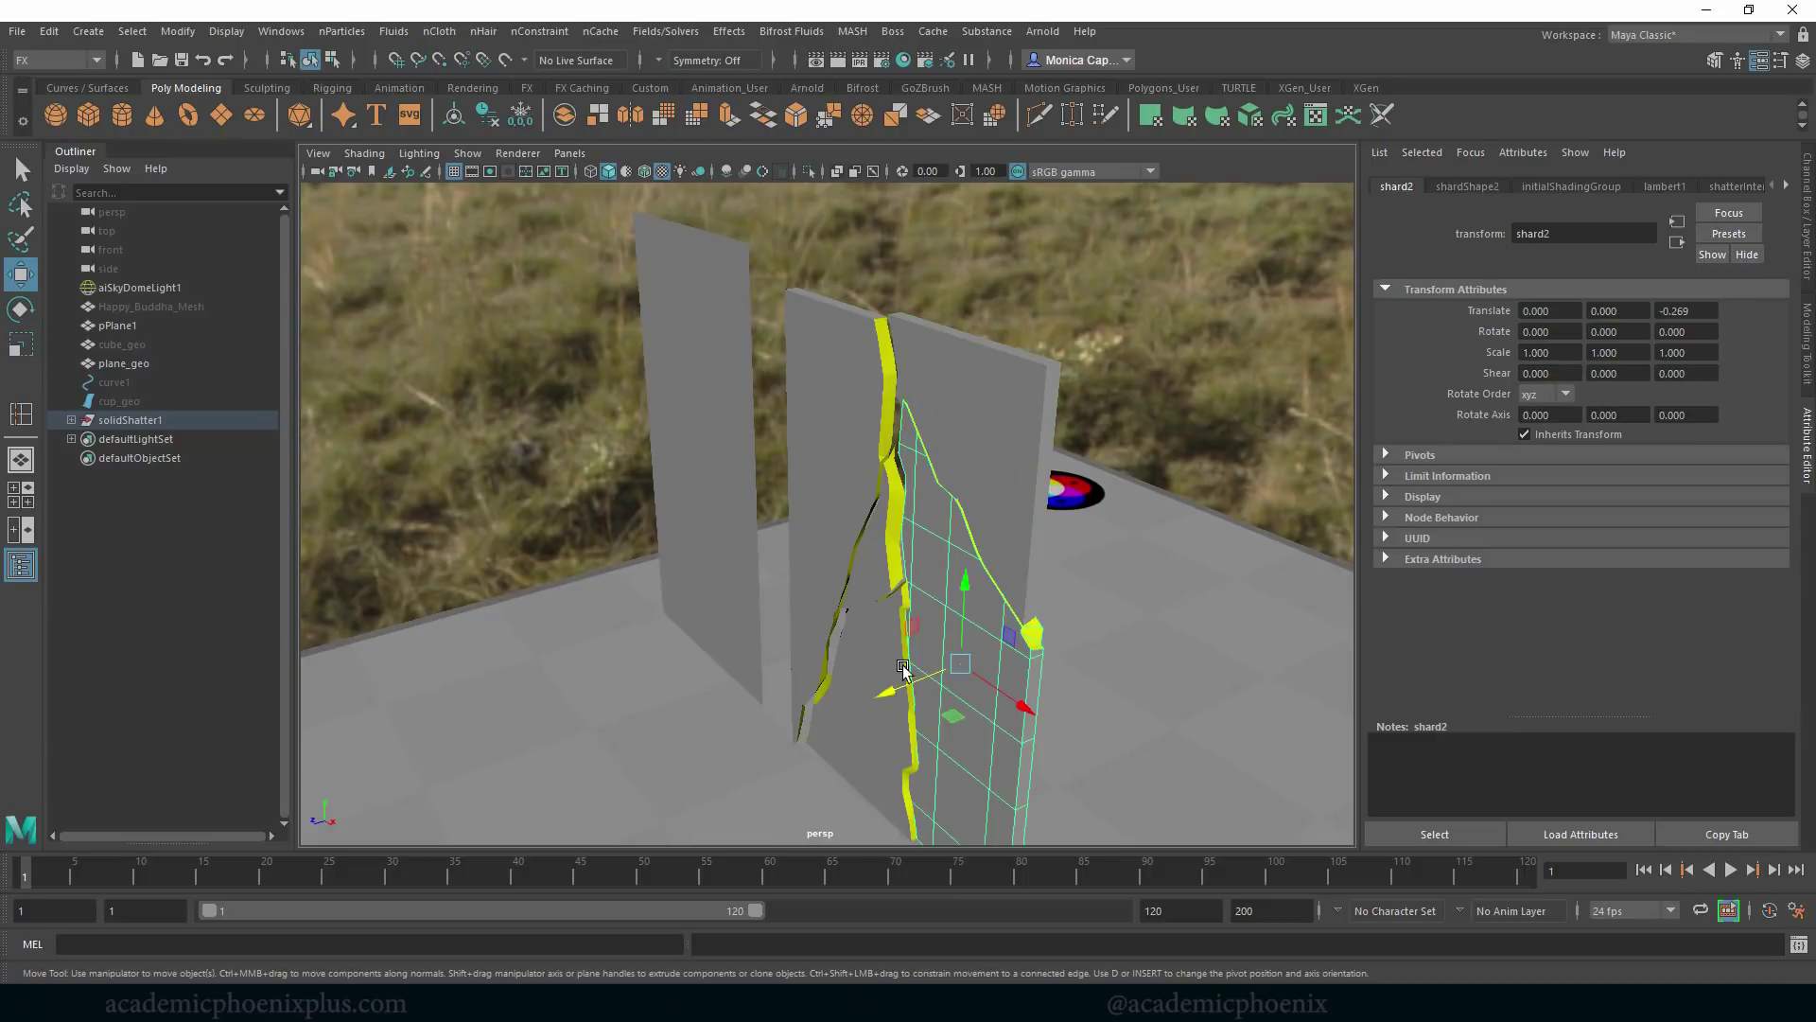
left_click_drag(904, 669, 1021, 614, "alt")
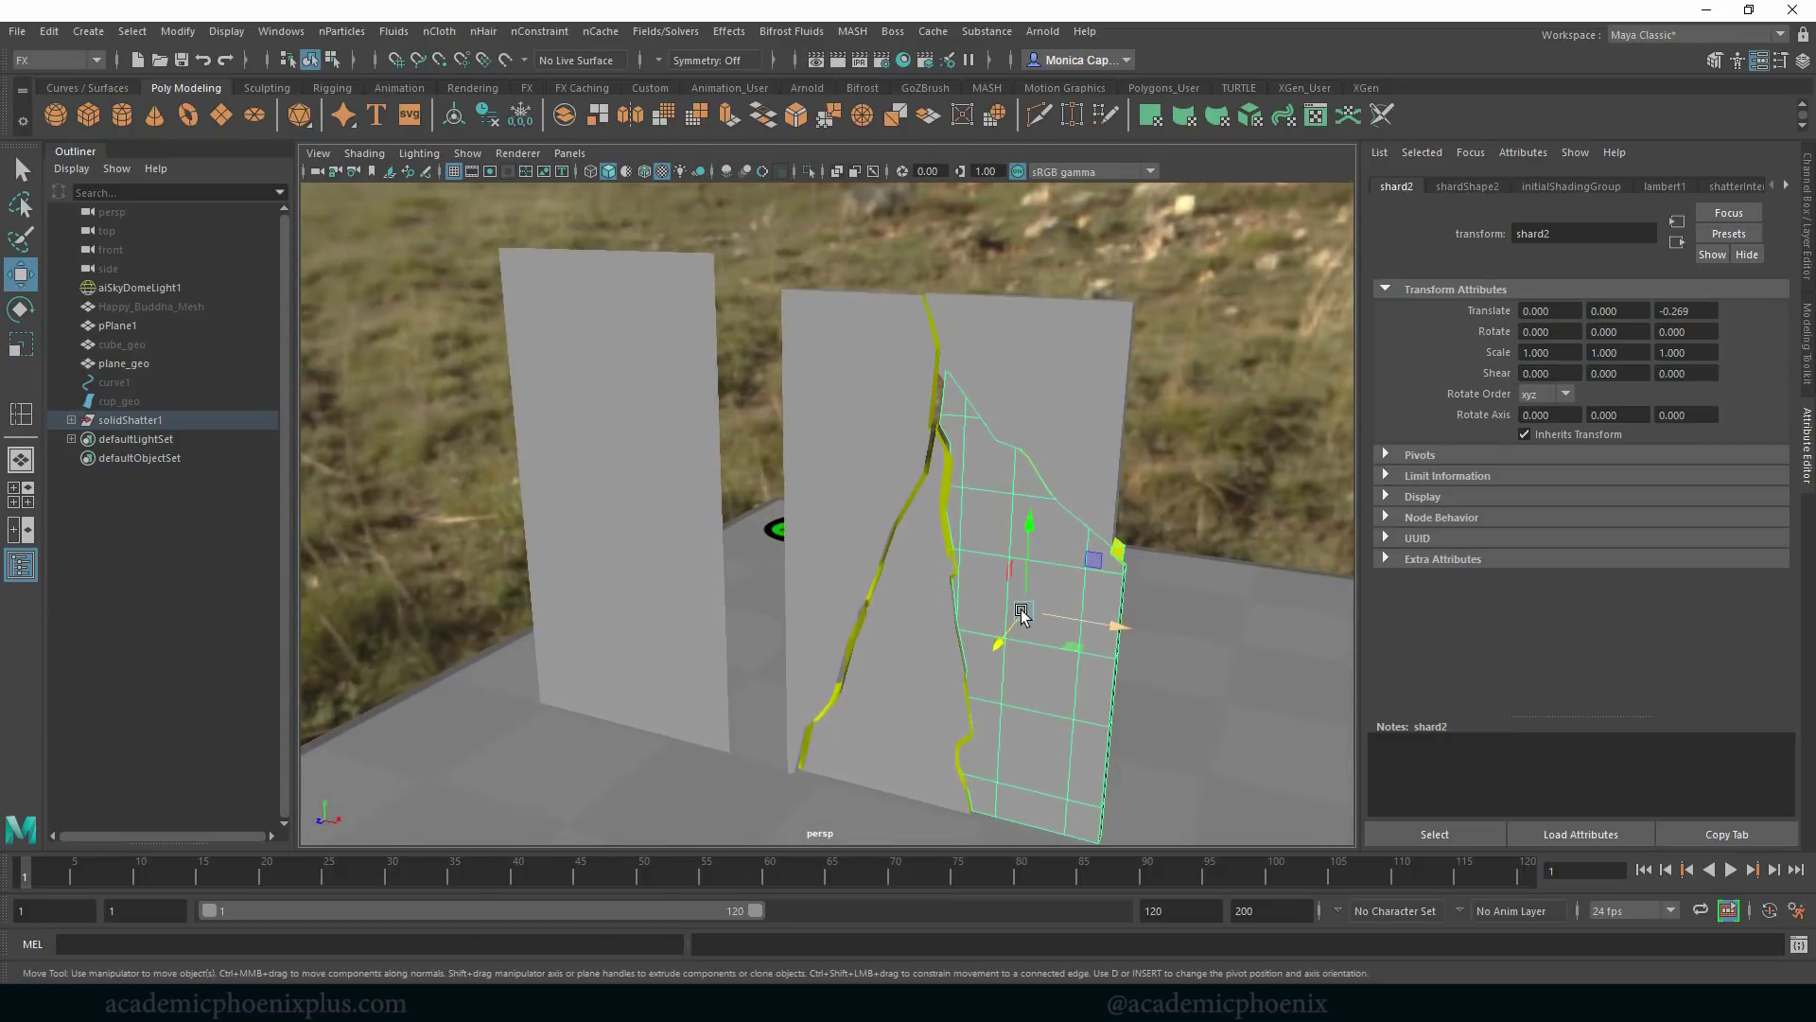
left_click(1102, 510)
mouse_move(1119, 447)
left_mouse_down()
mouse_move(954, 492)
mouse_move(1095, 457)
left_mouse_up()
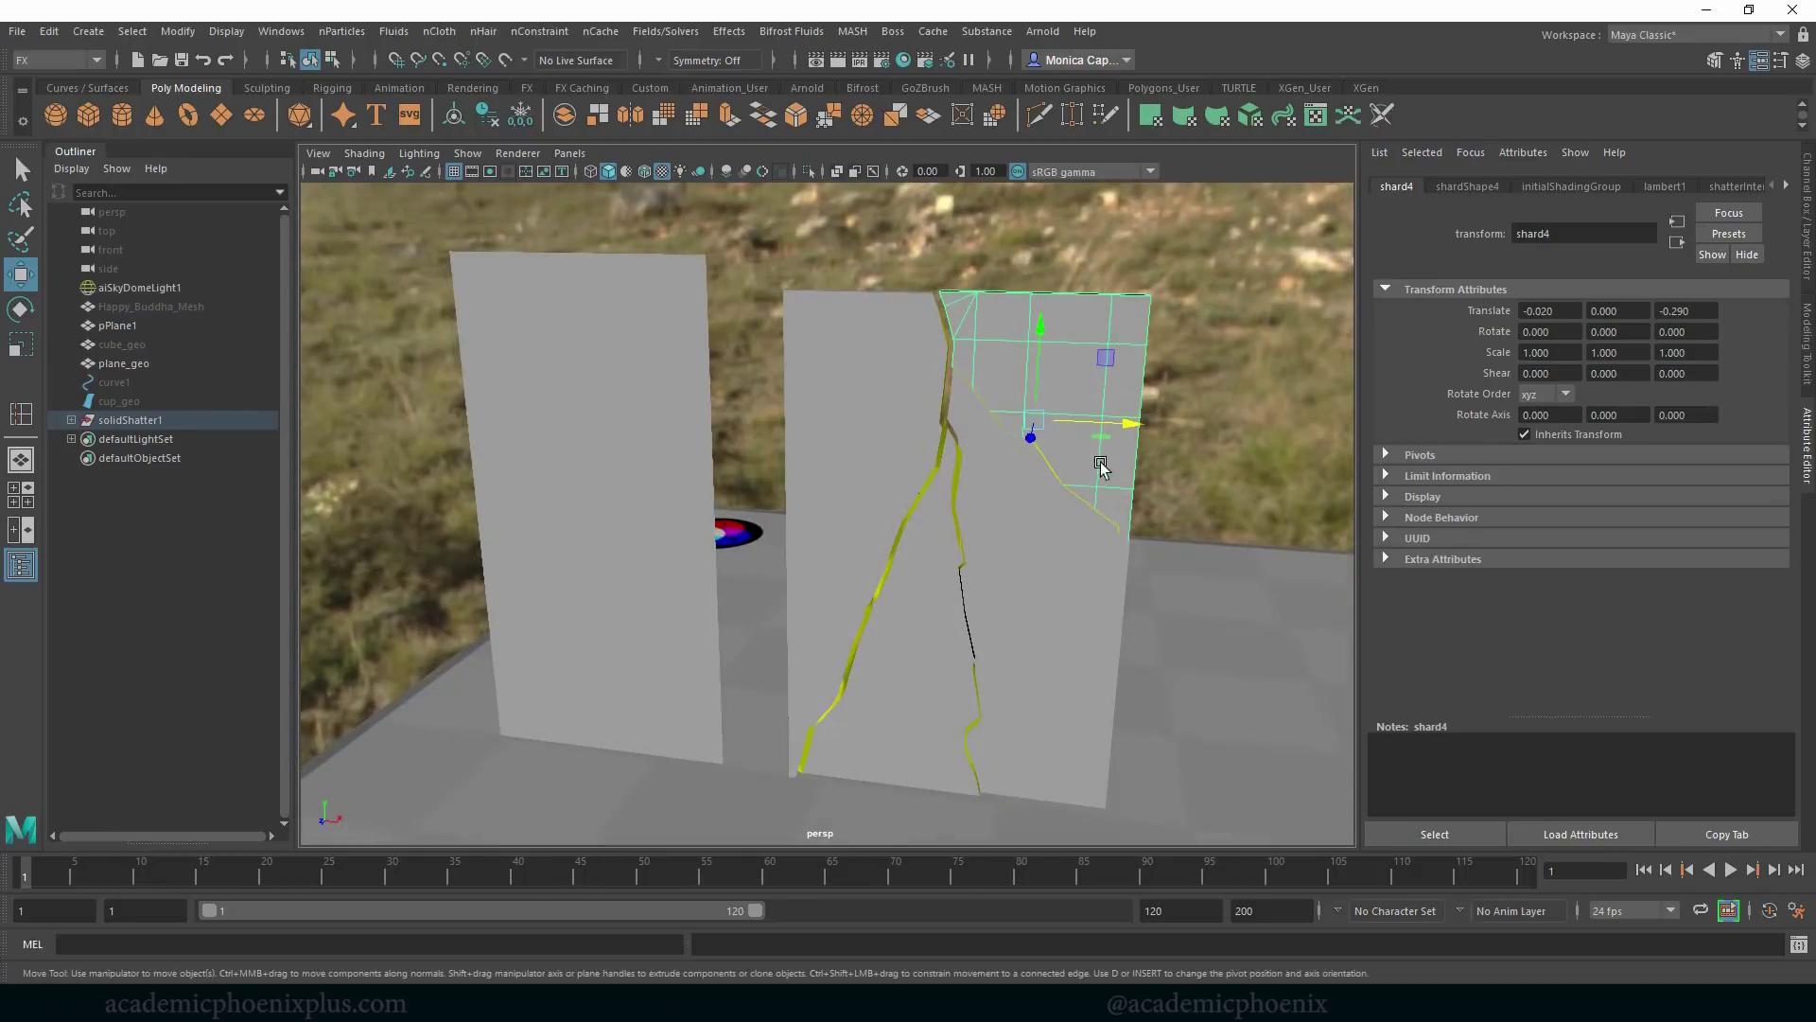
left_click_drag(1046, 333, 1050, 320)
Raise shard5 about 0.09 and lower shard3 about 0.07 in Y to open small gaps between the shards.
left_click(899, 426)
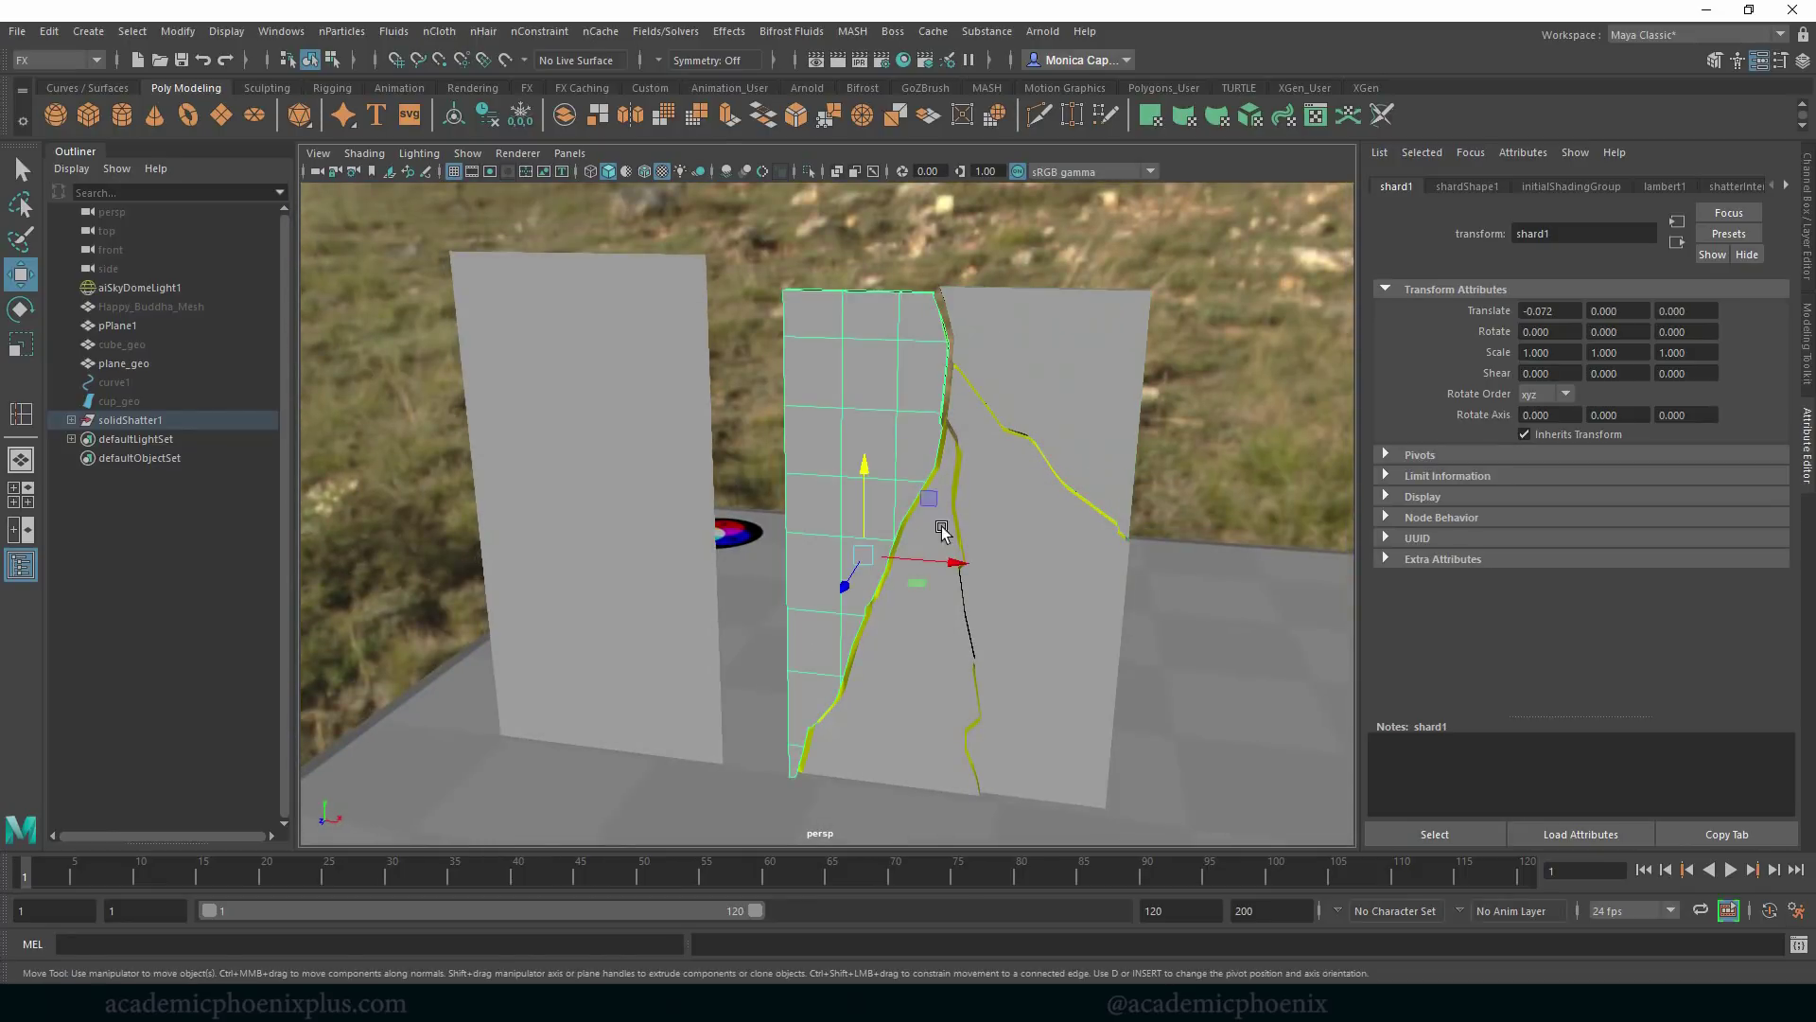
left_click(922, 676)
left_click(1031, 587)
left_click(1092, 453)
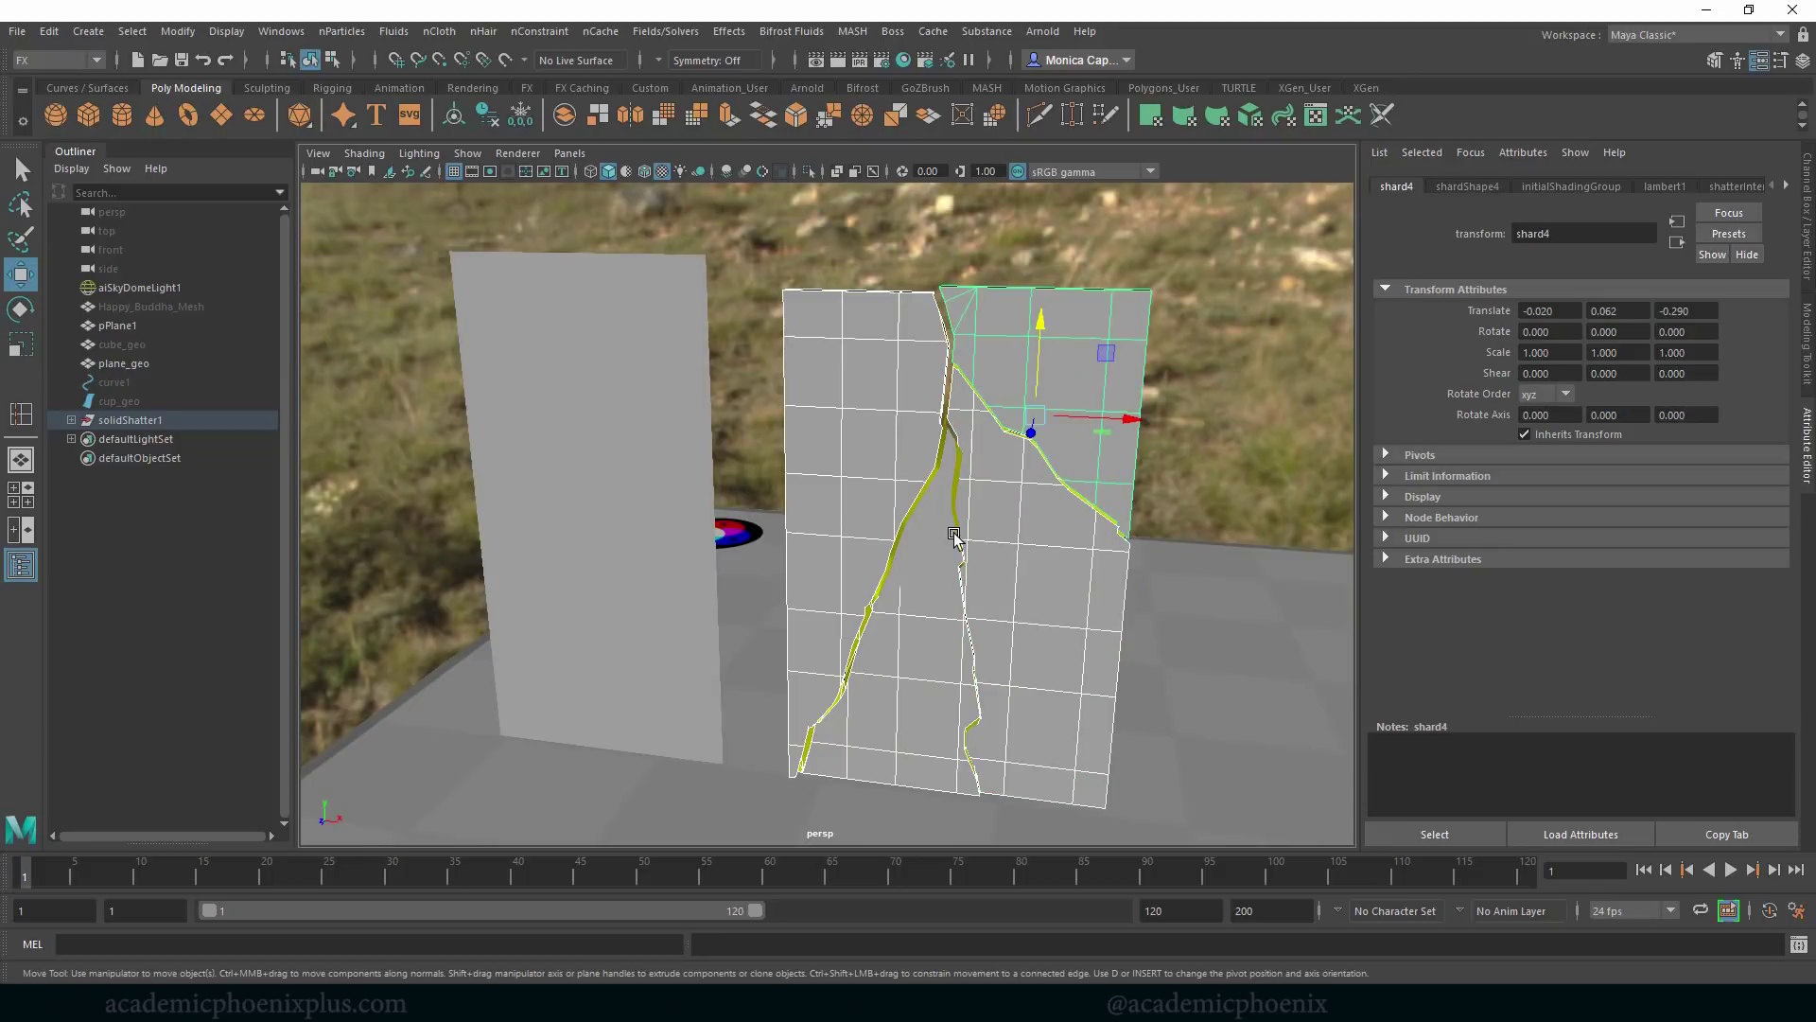
left_click(956, 504)
left_click_drag(920, 419, 916, 407)
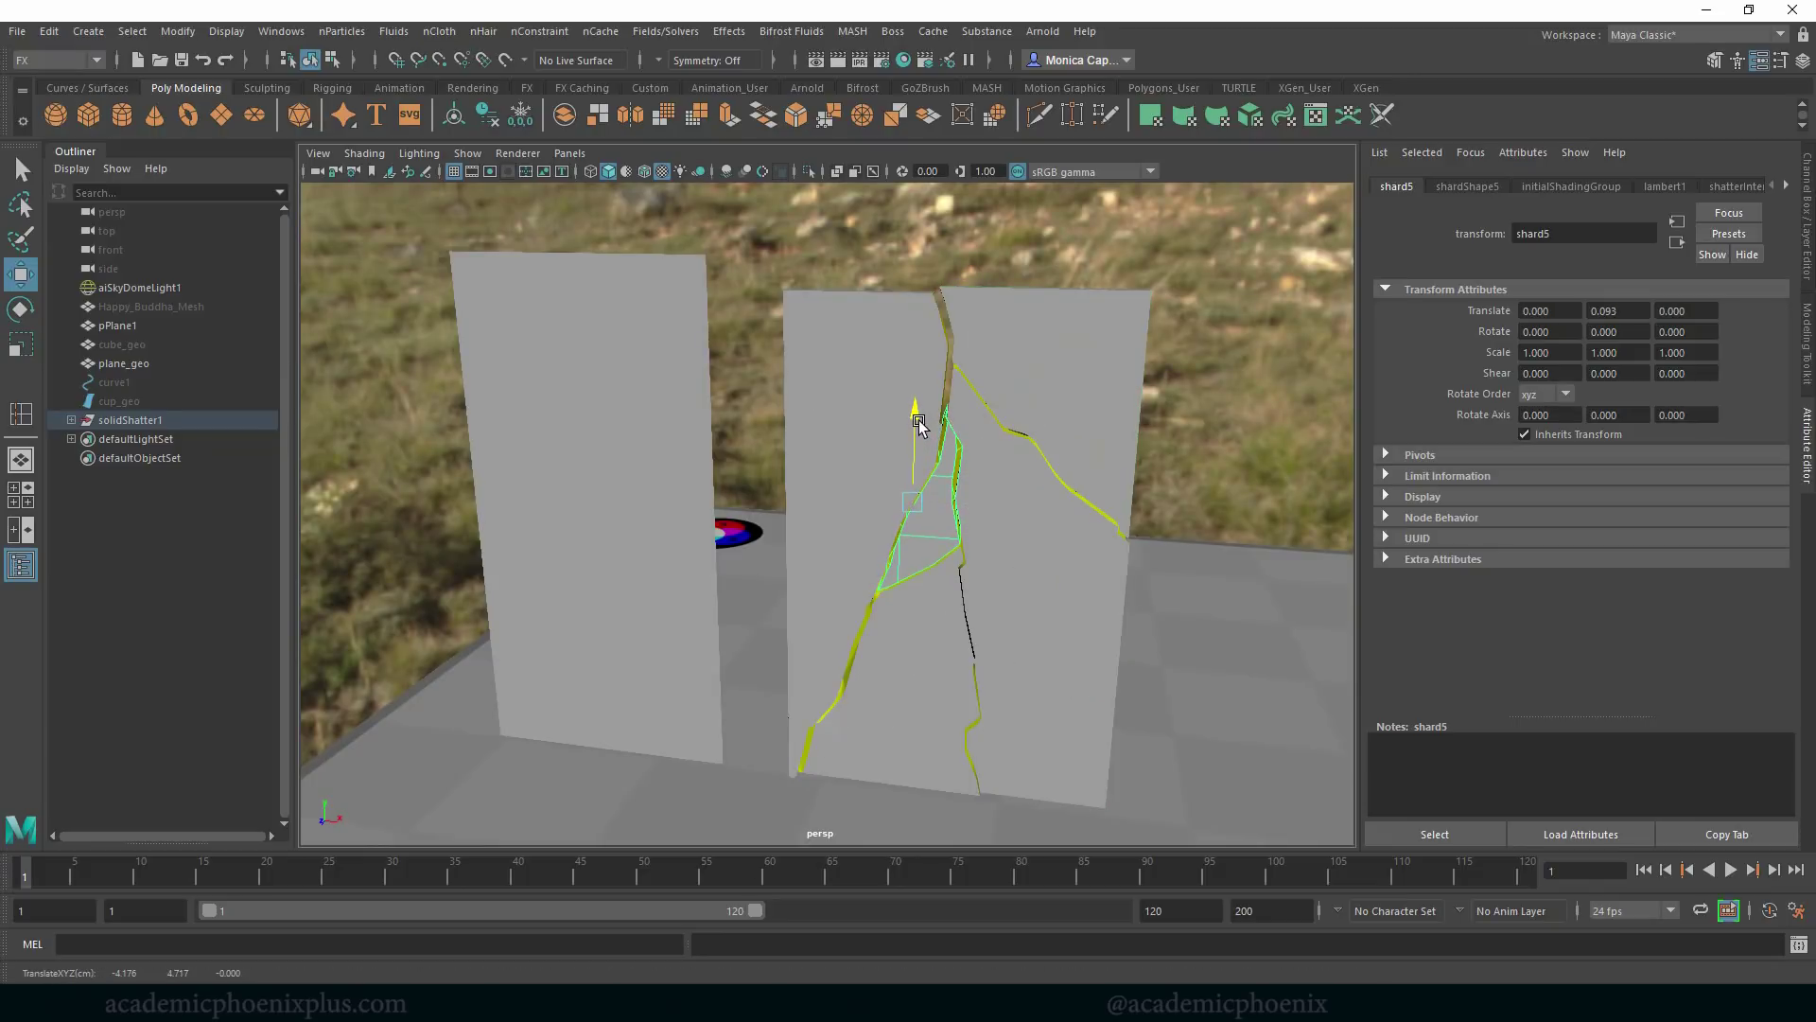
left_click(929, 643)
left_click_drag(908, 592, 893, 582)
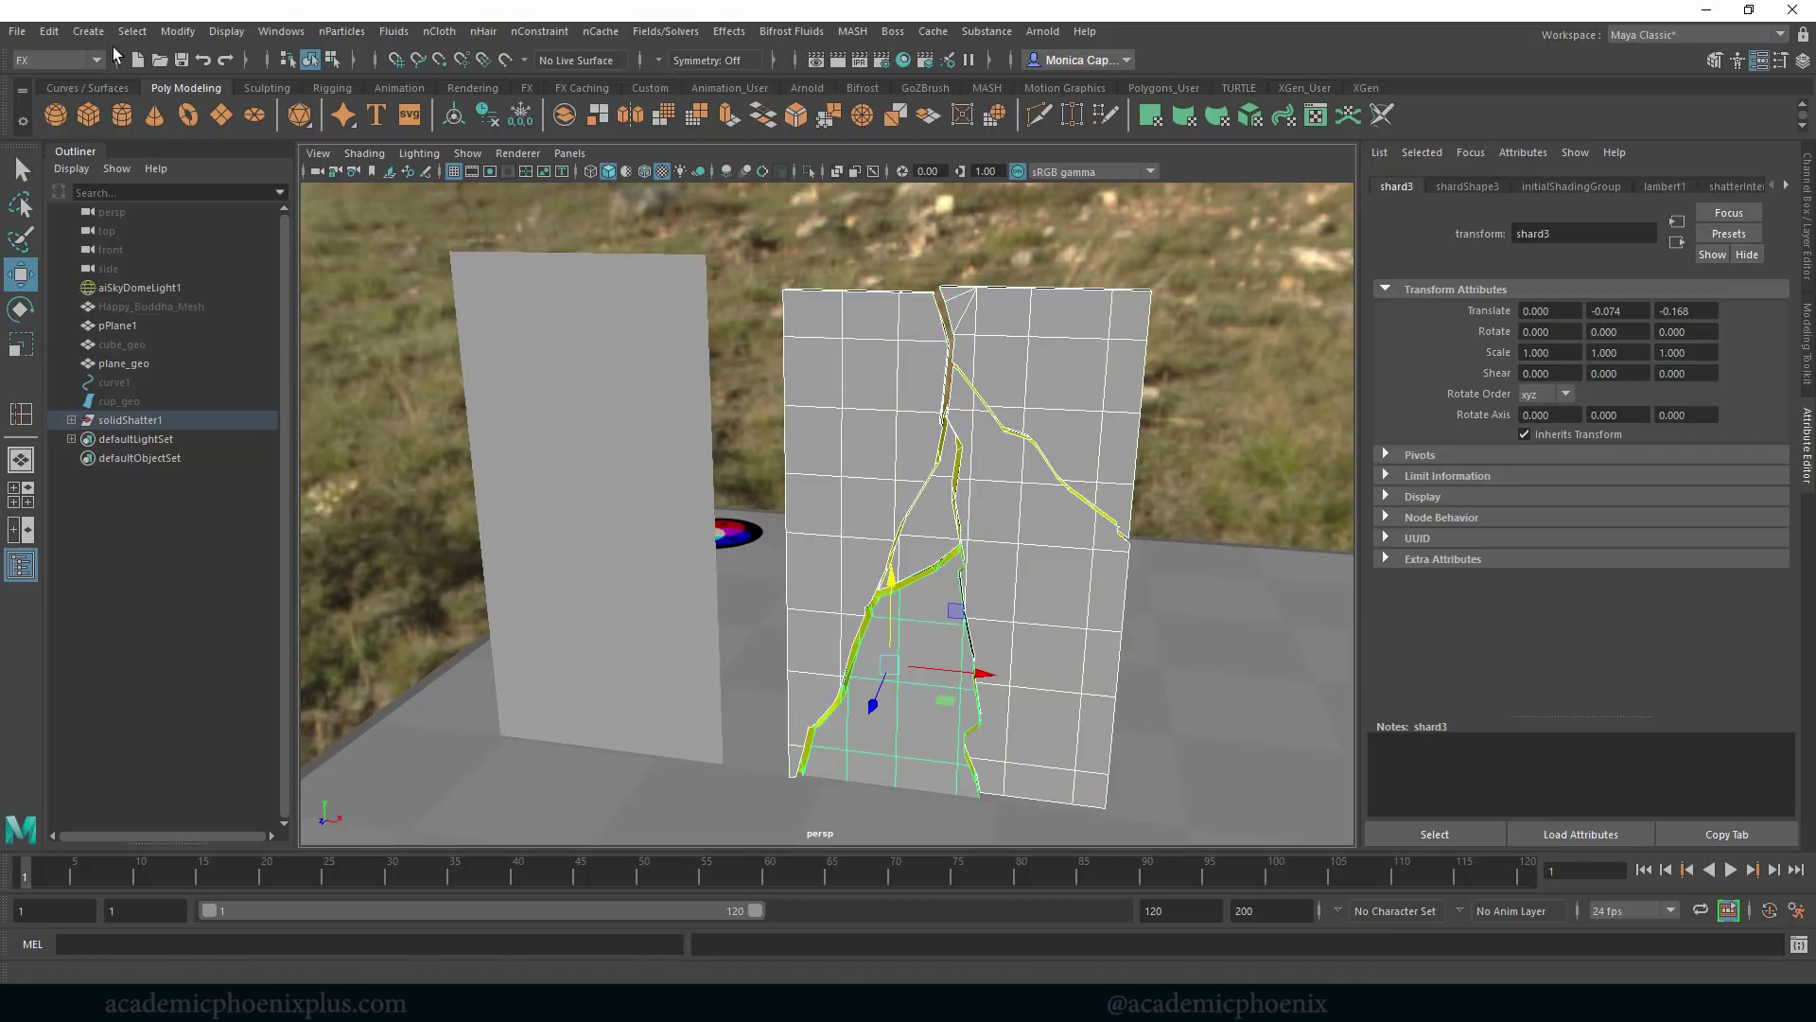
Turn all five selected shards into active rigid bodies.
left_click(737, 33)
mouse_move(692, 36)
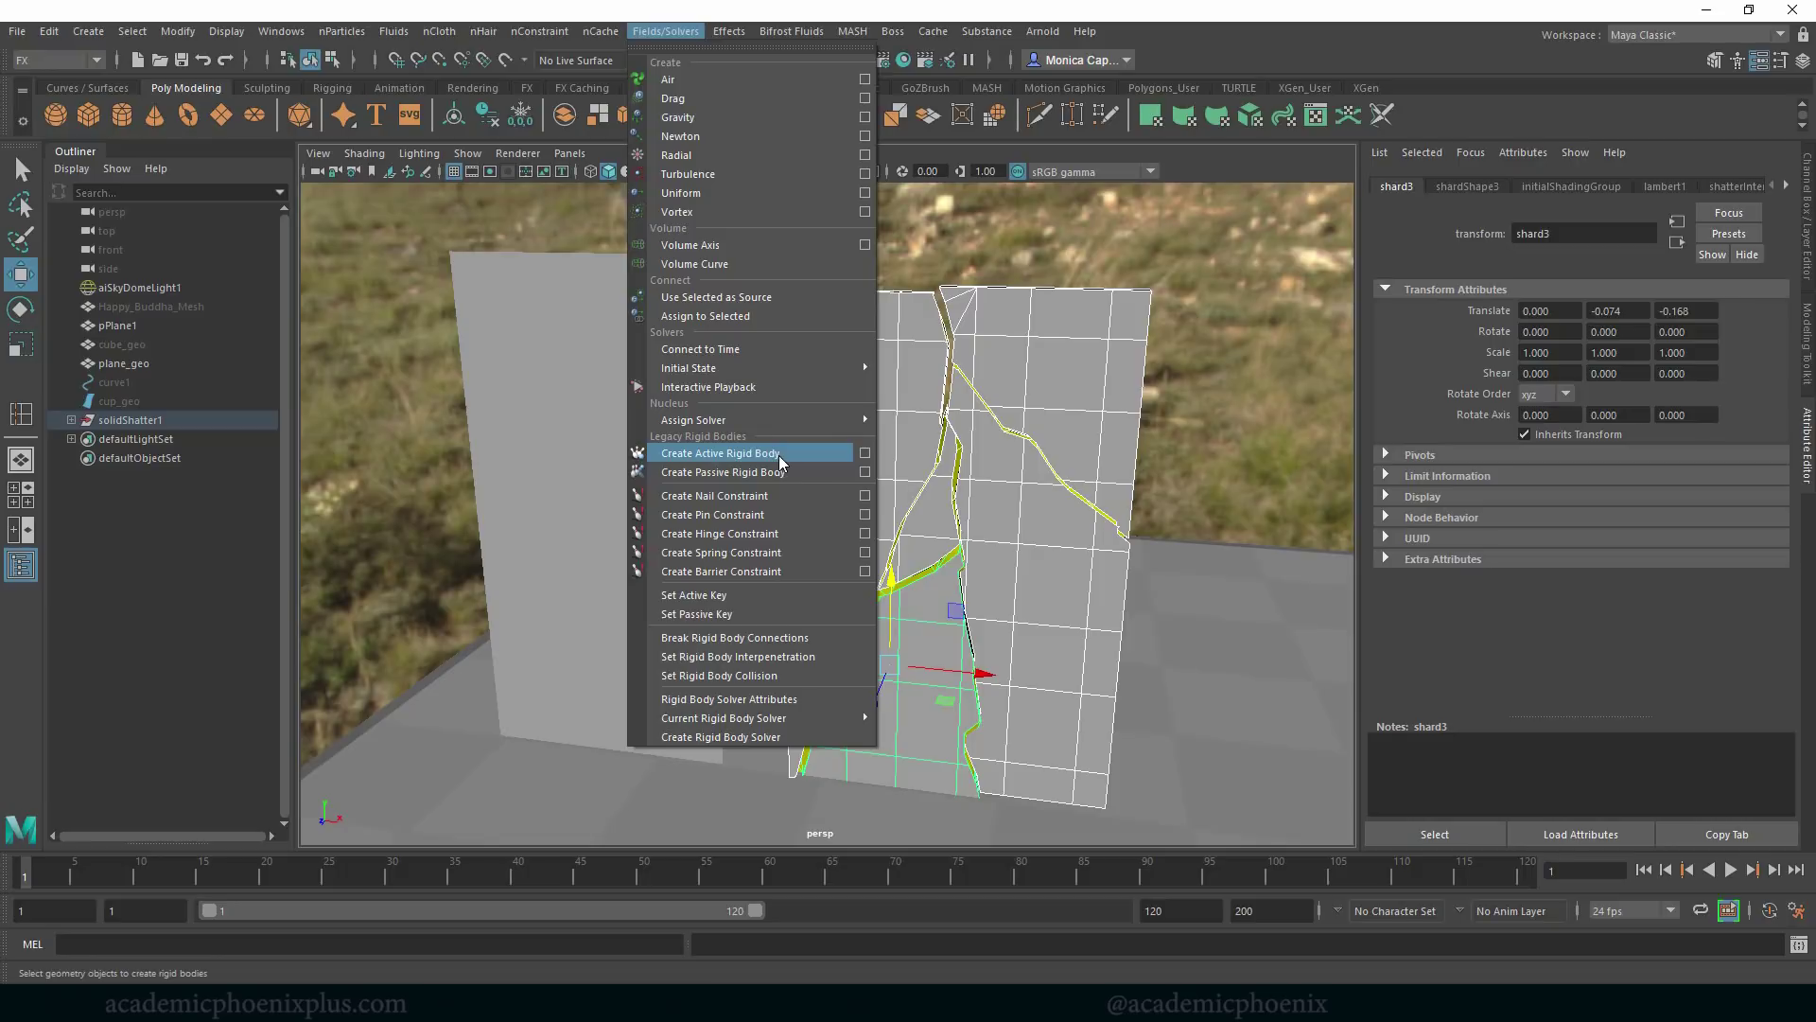
left_click(779, 456)
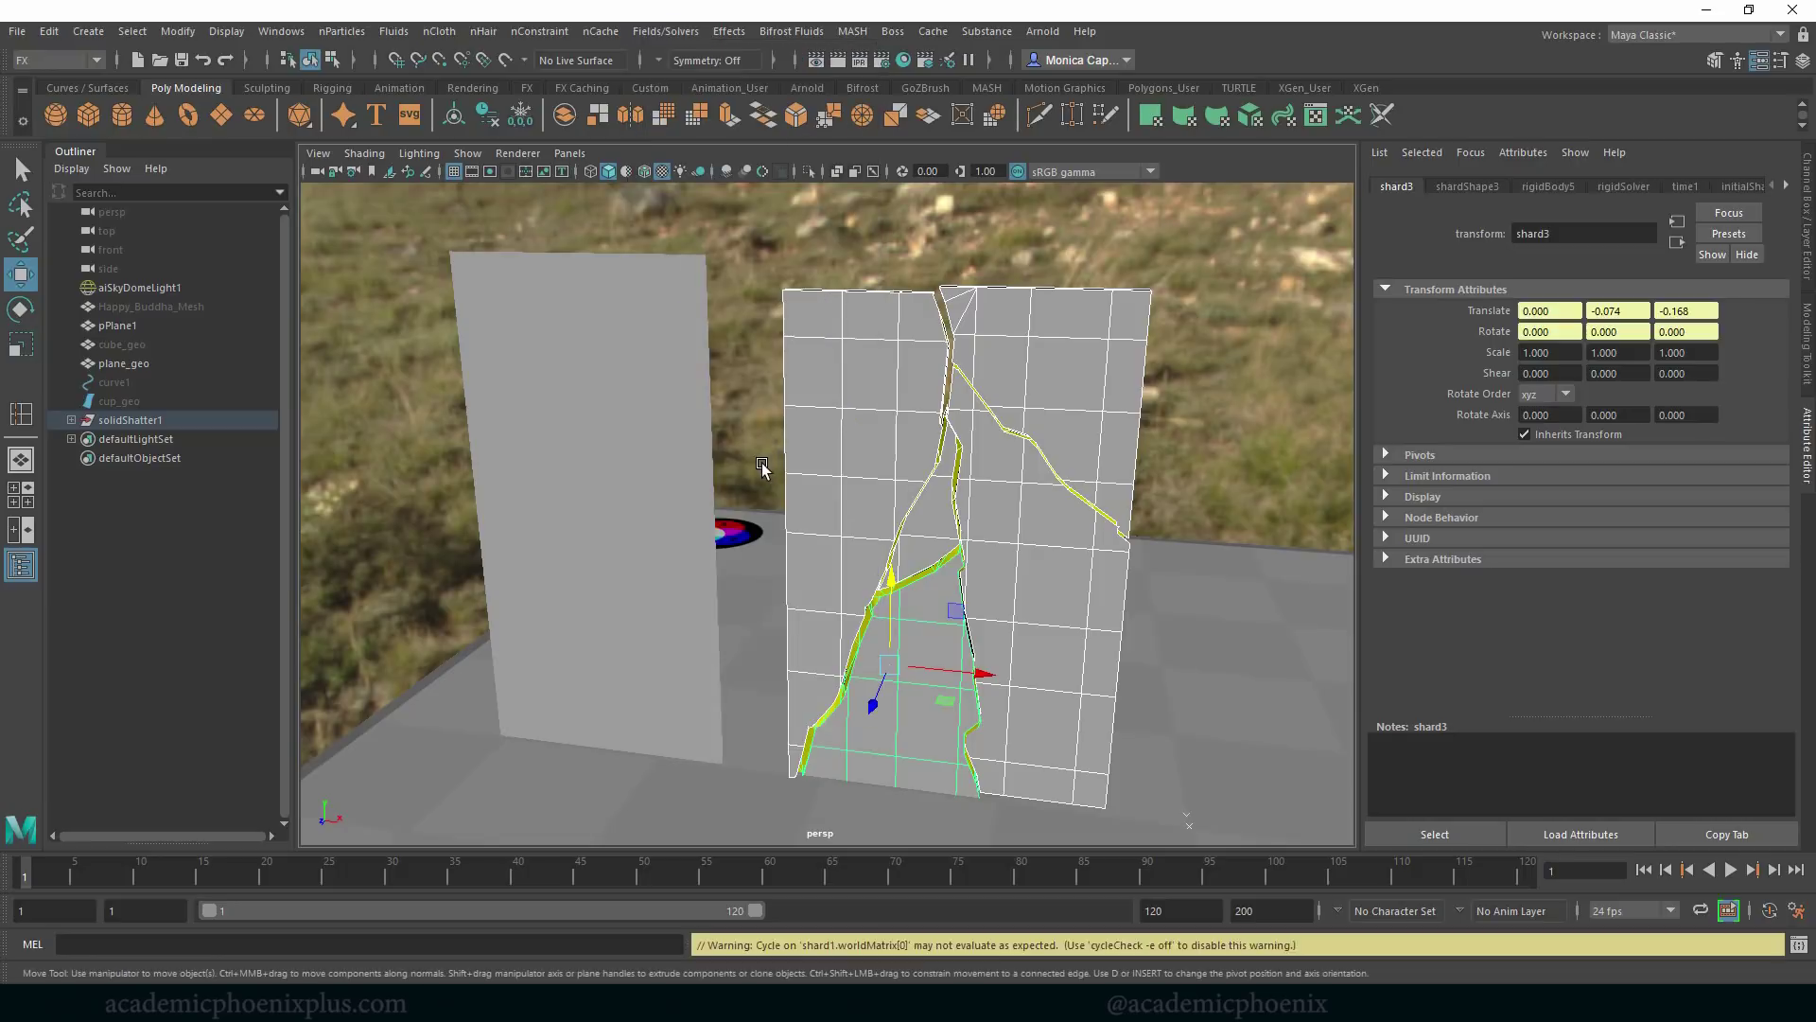
Make the floor plane pPlane1 a passive rigid body and play the simulation briefly.
left_click(1230, 598)
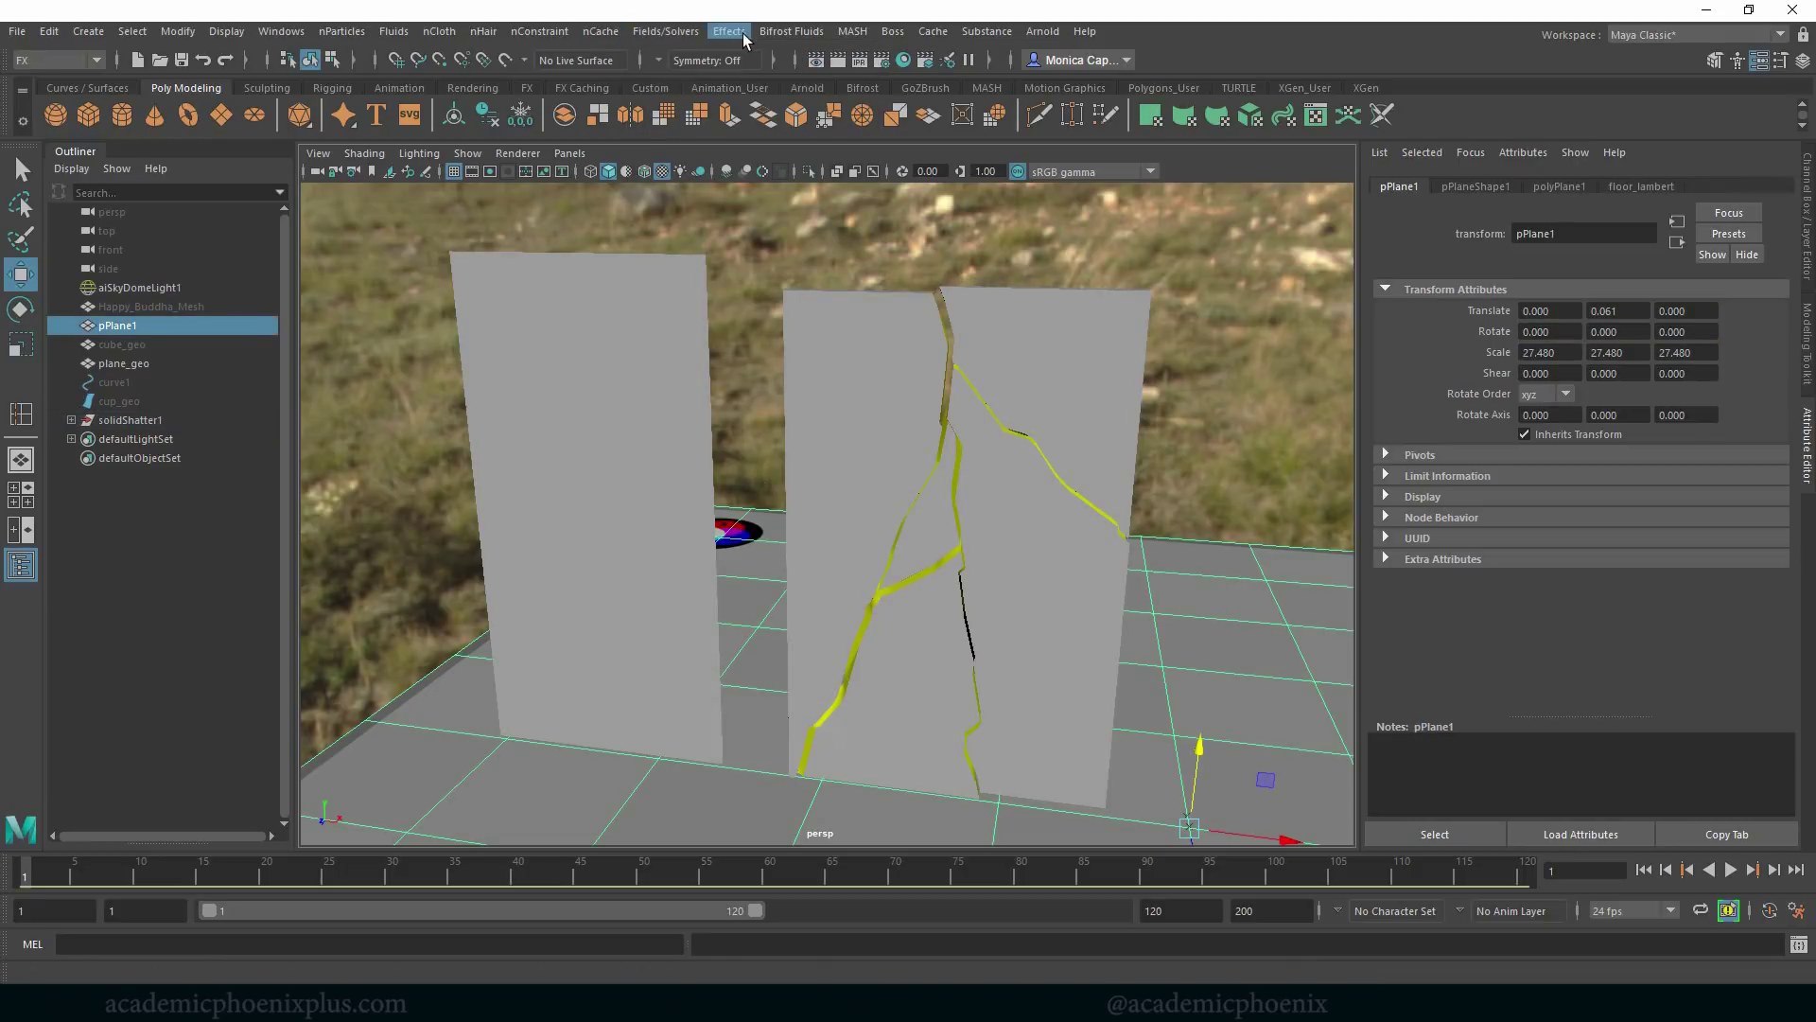
left_click(539, 31)
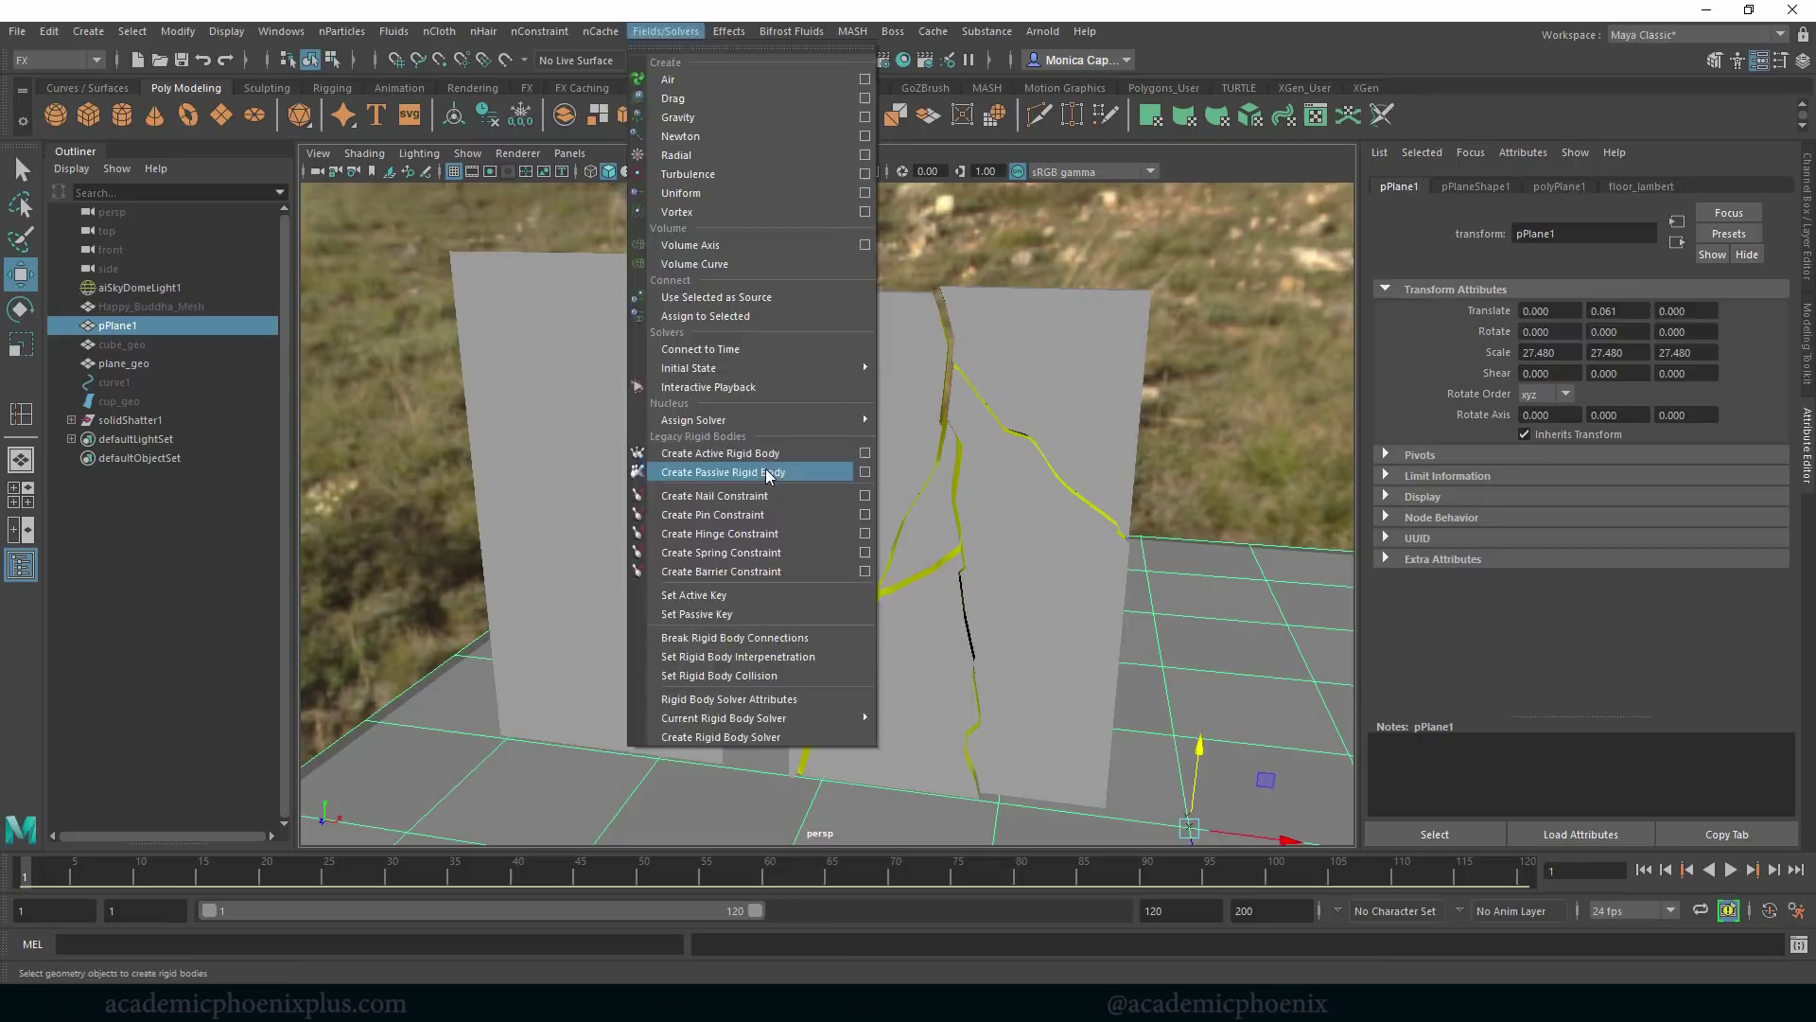
left_click(771, 472)
left_click(1733, 871)
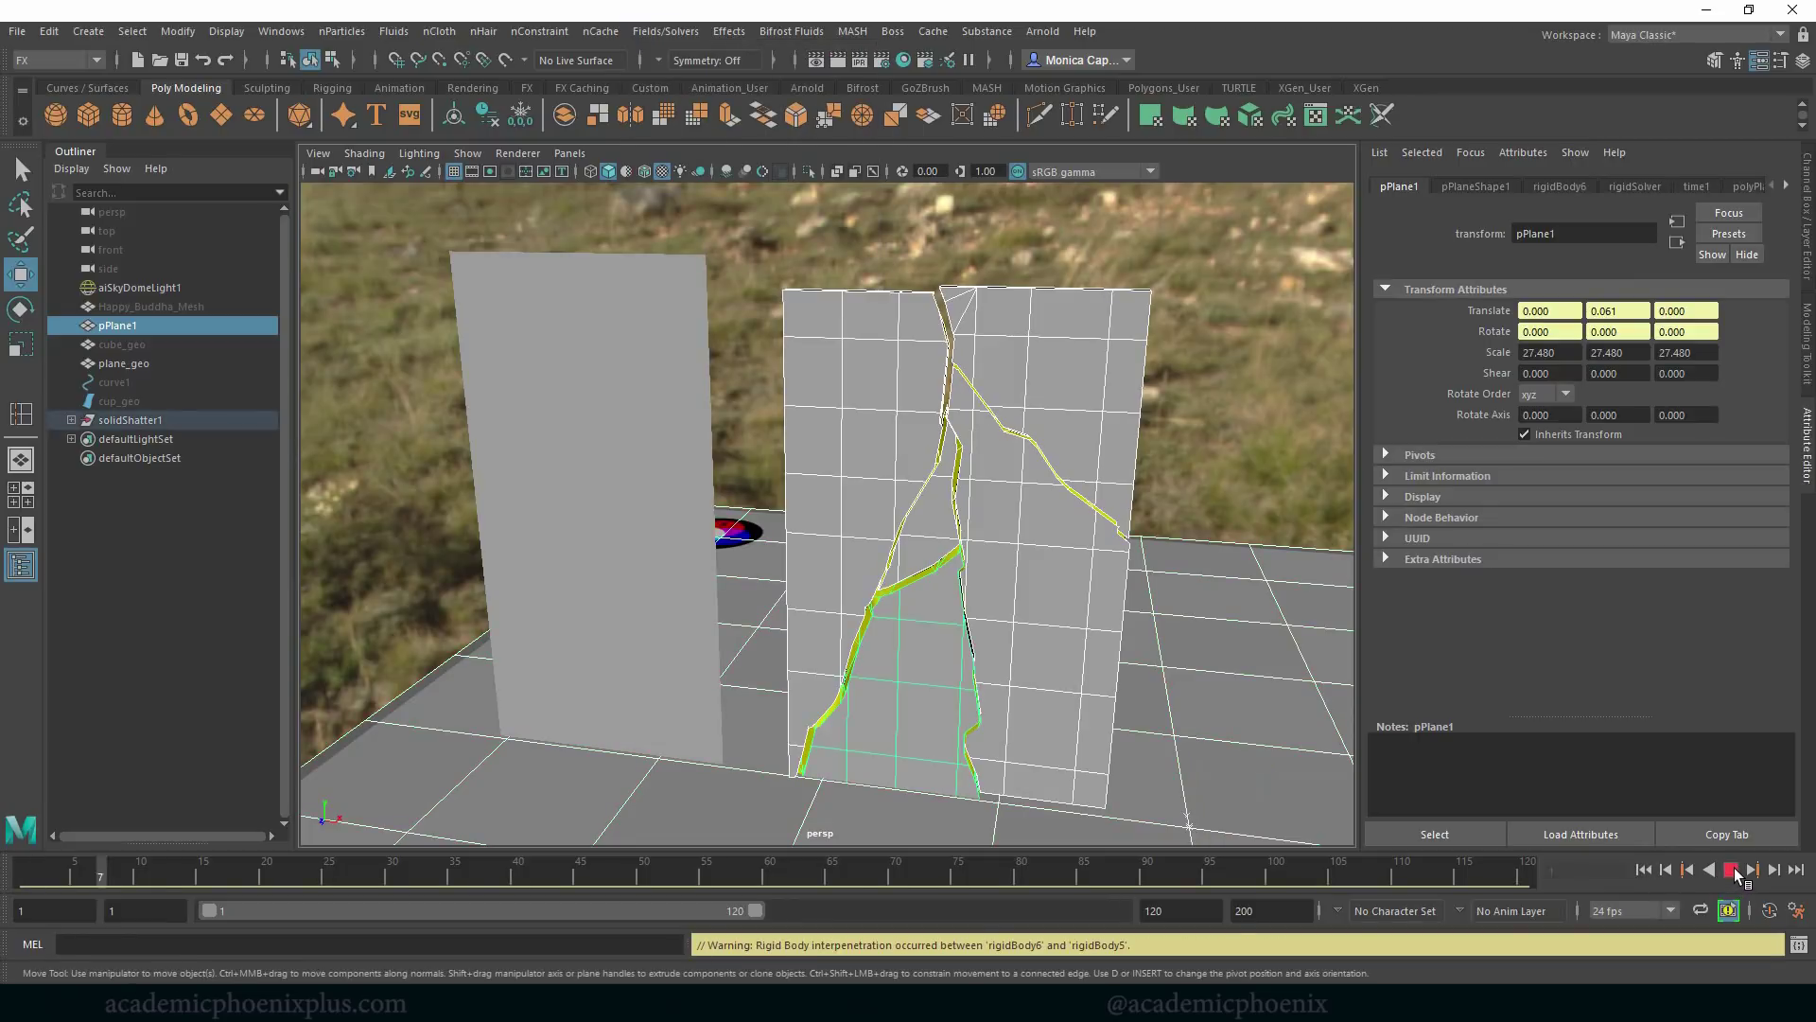
left_click(1733, 870)
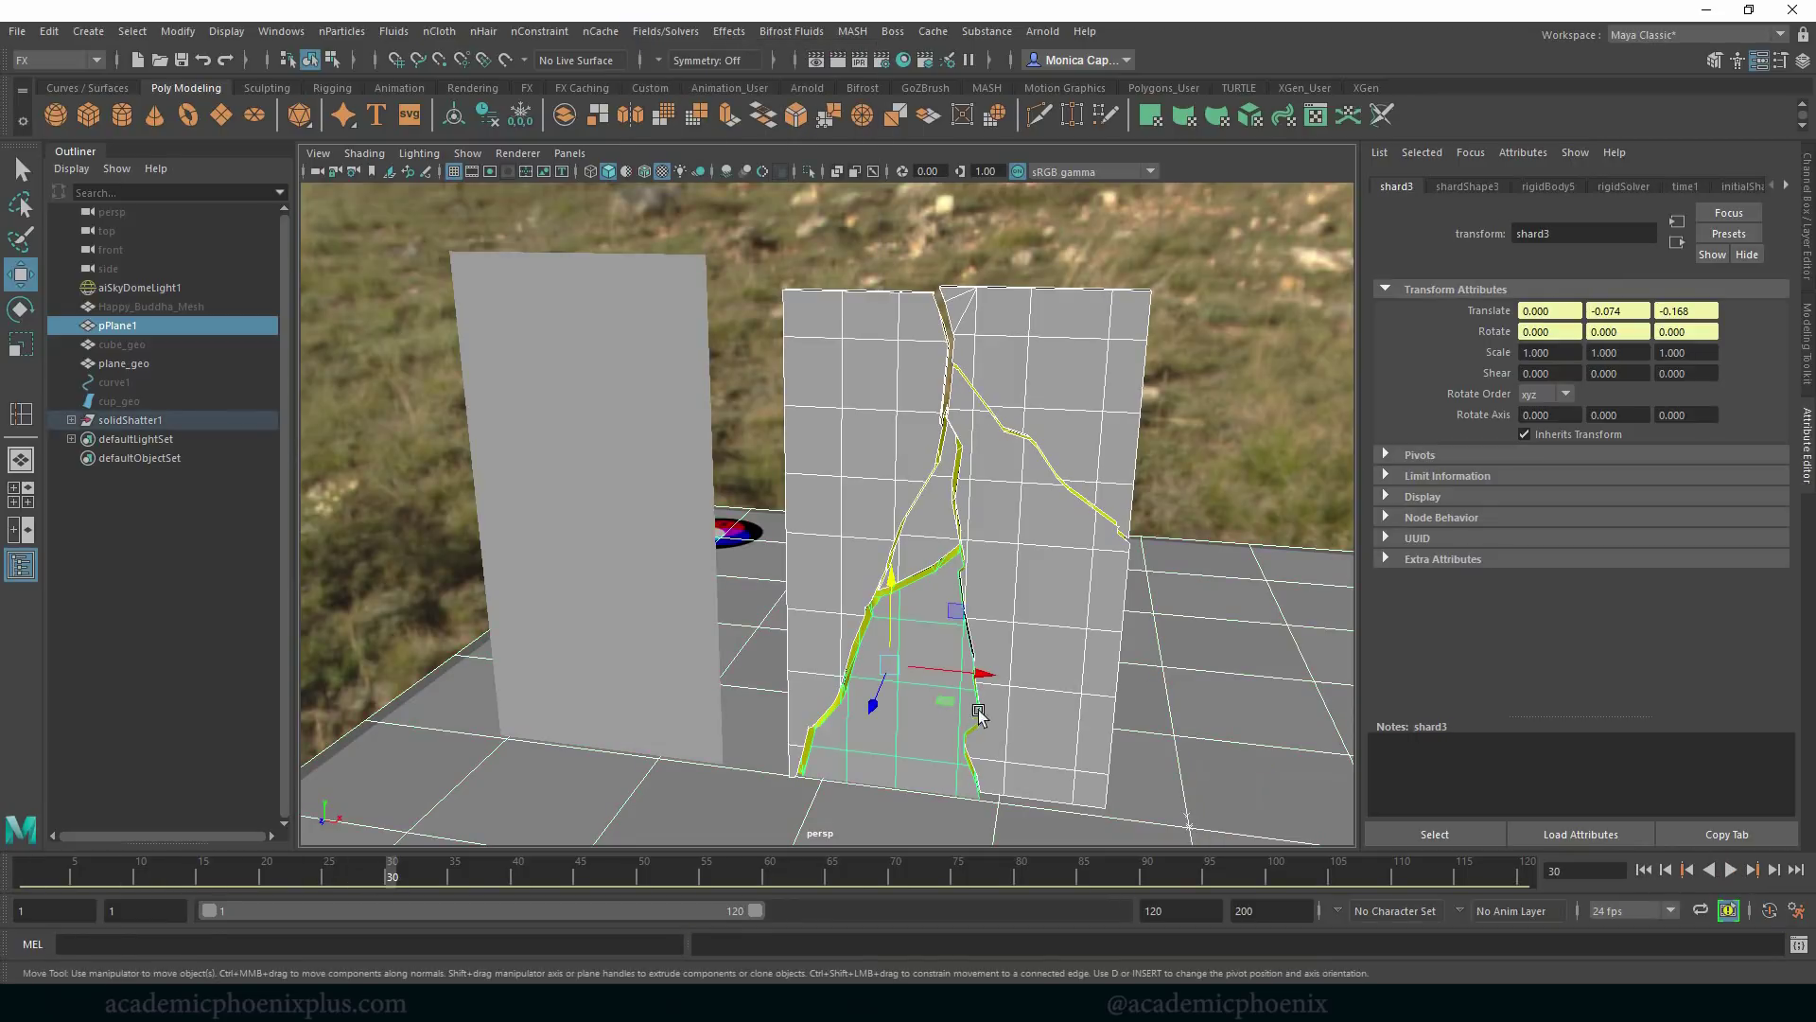
Select shard1 through shard5 in the solidShatter1 group and add a gravity field to them.
left_click_drag(1088, 740, 1025, 697, "alt")
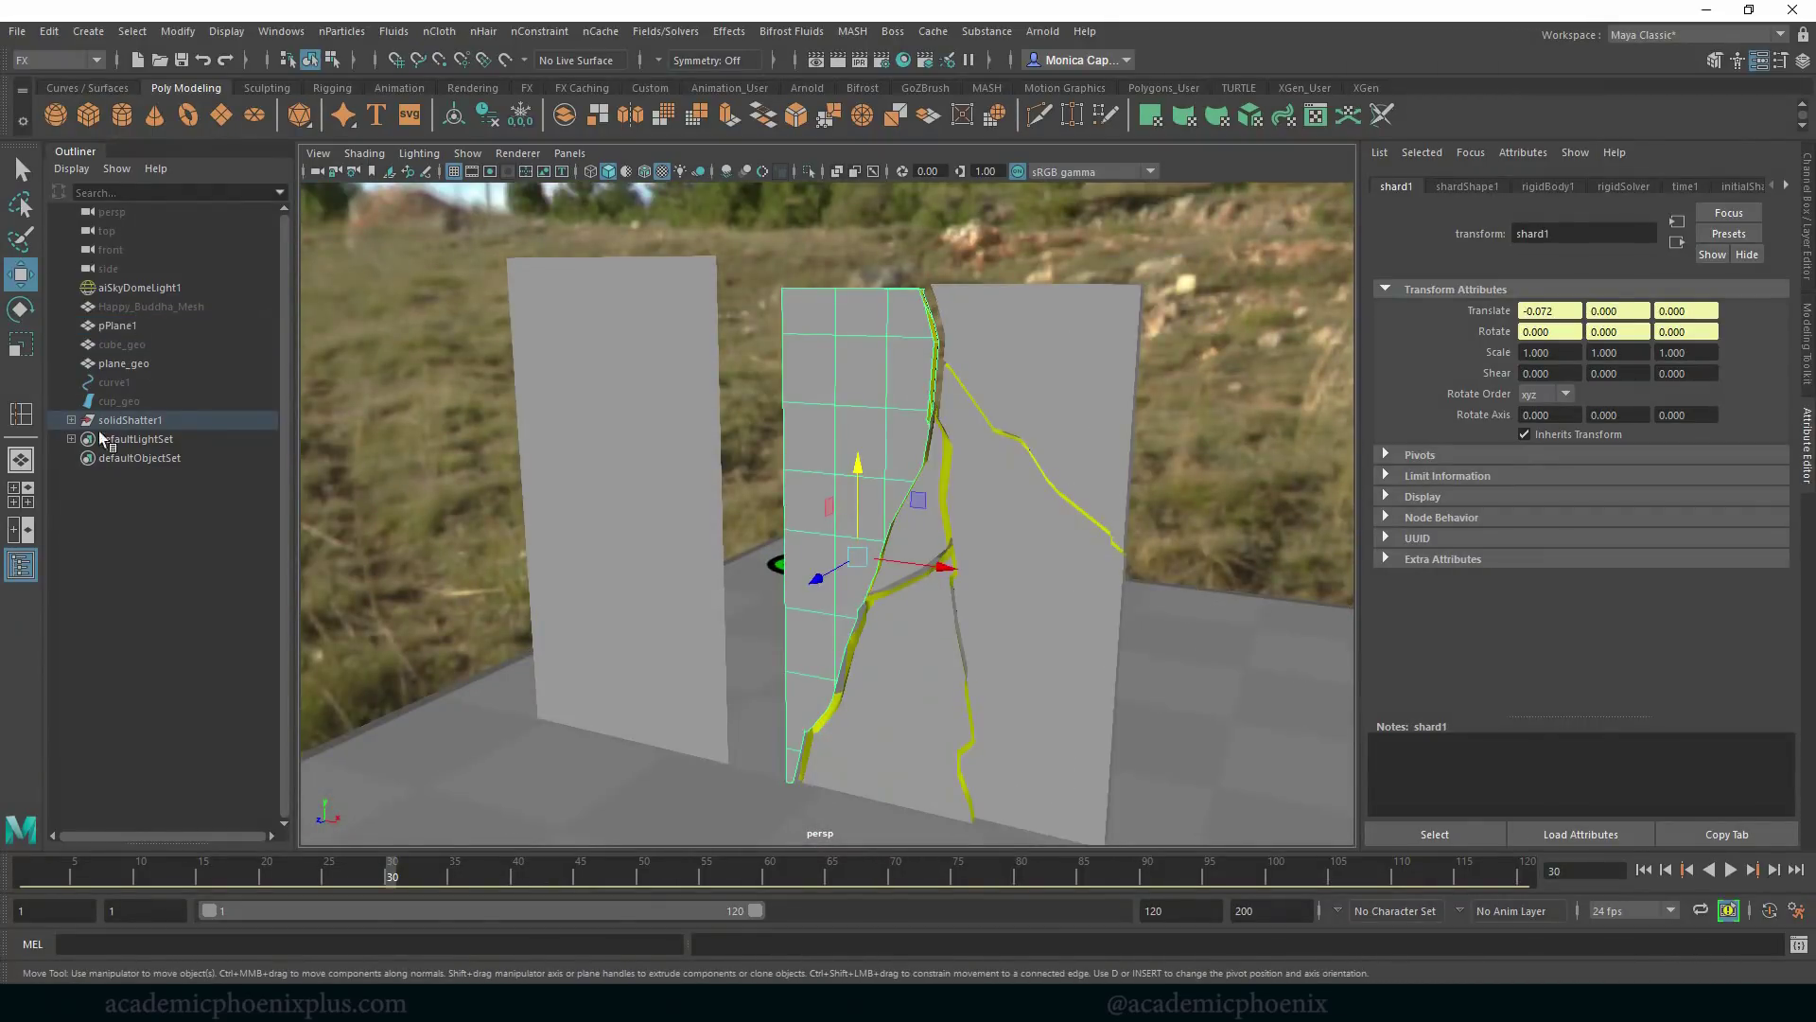
mouse_move(98, 429)
left_mouse_down()
mouse_move(72, 428)
mouse_move(89, 423)
left_mouse_up()
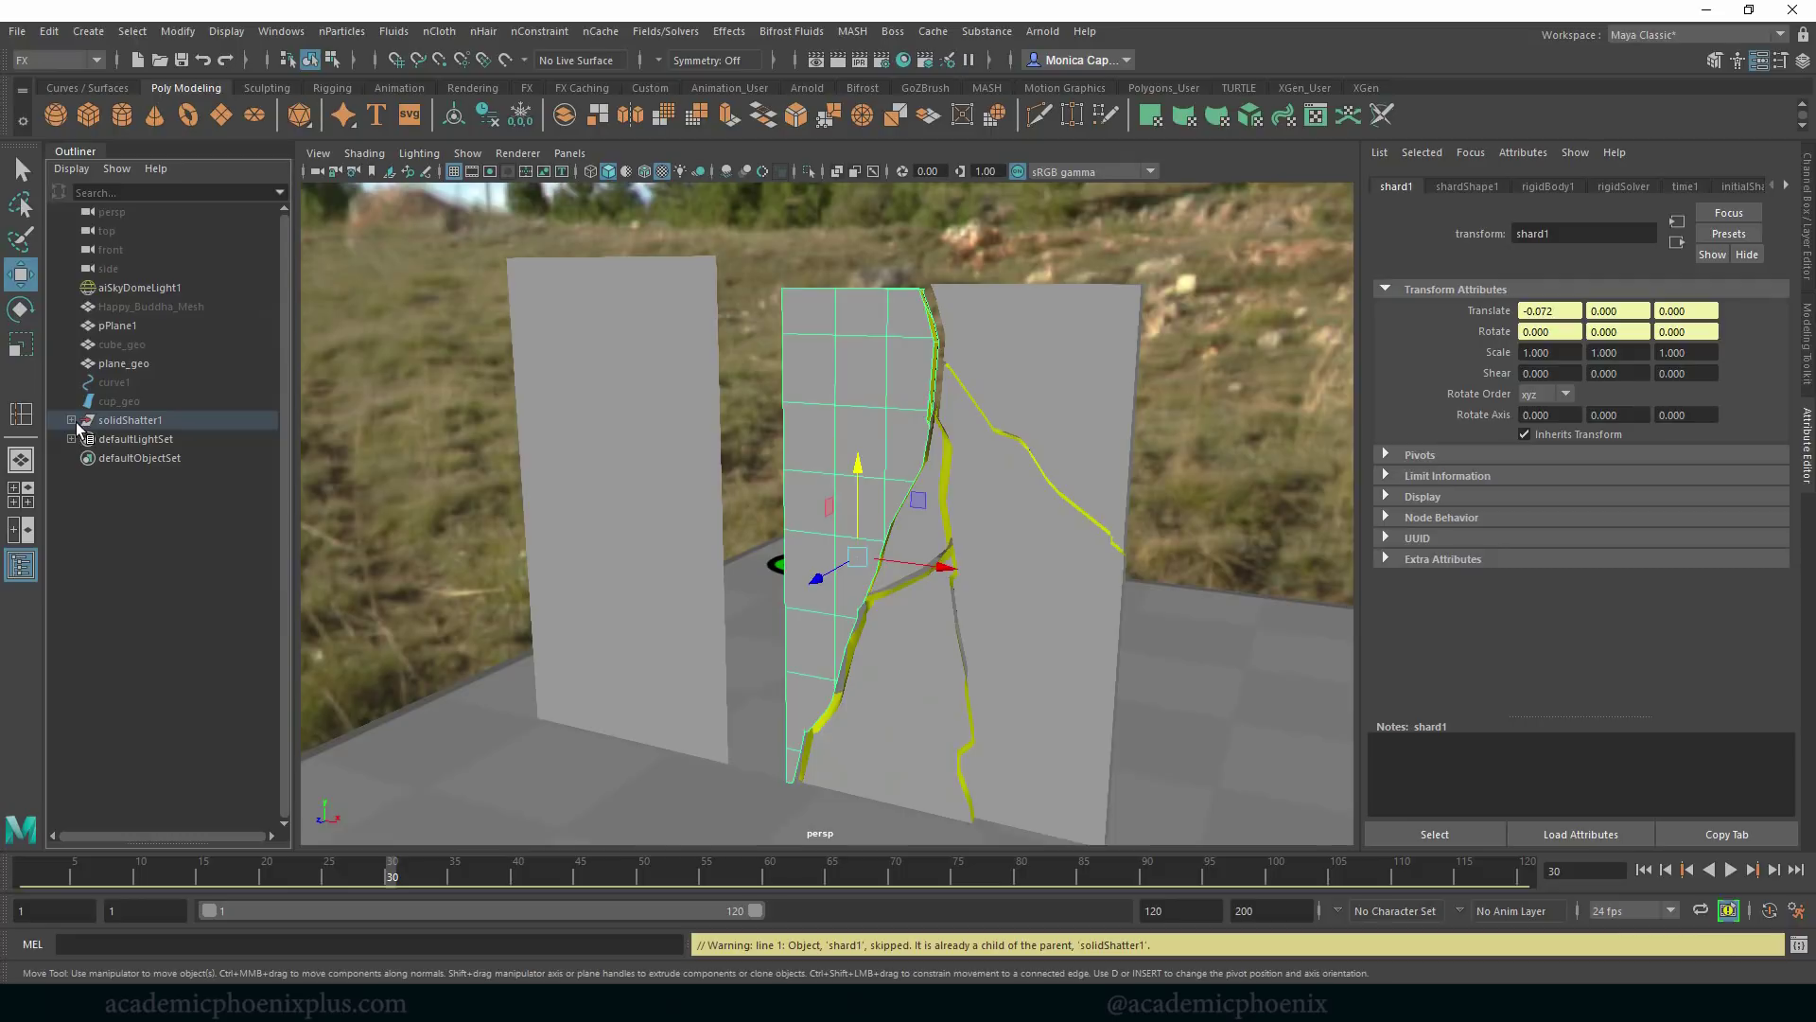
left_click(71, 420)
left_click(106, 420)
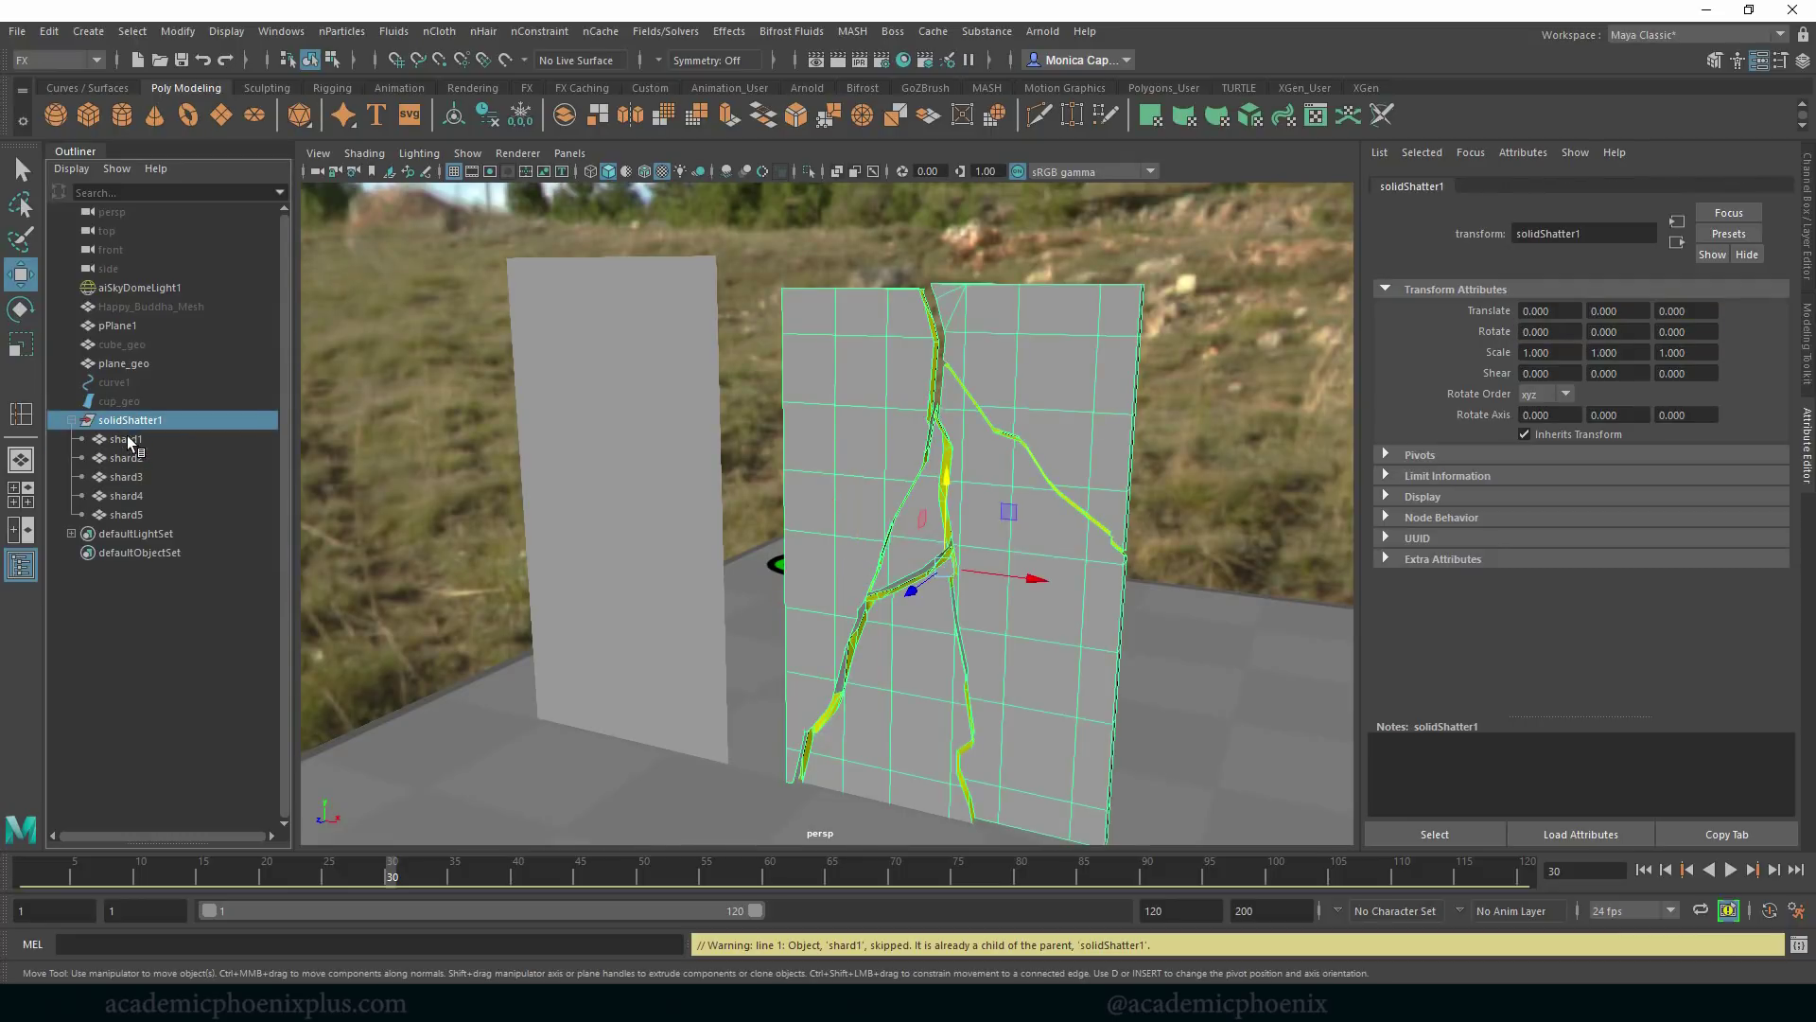
left_click(127, 438)
left_click(127, 515, "shift")
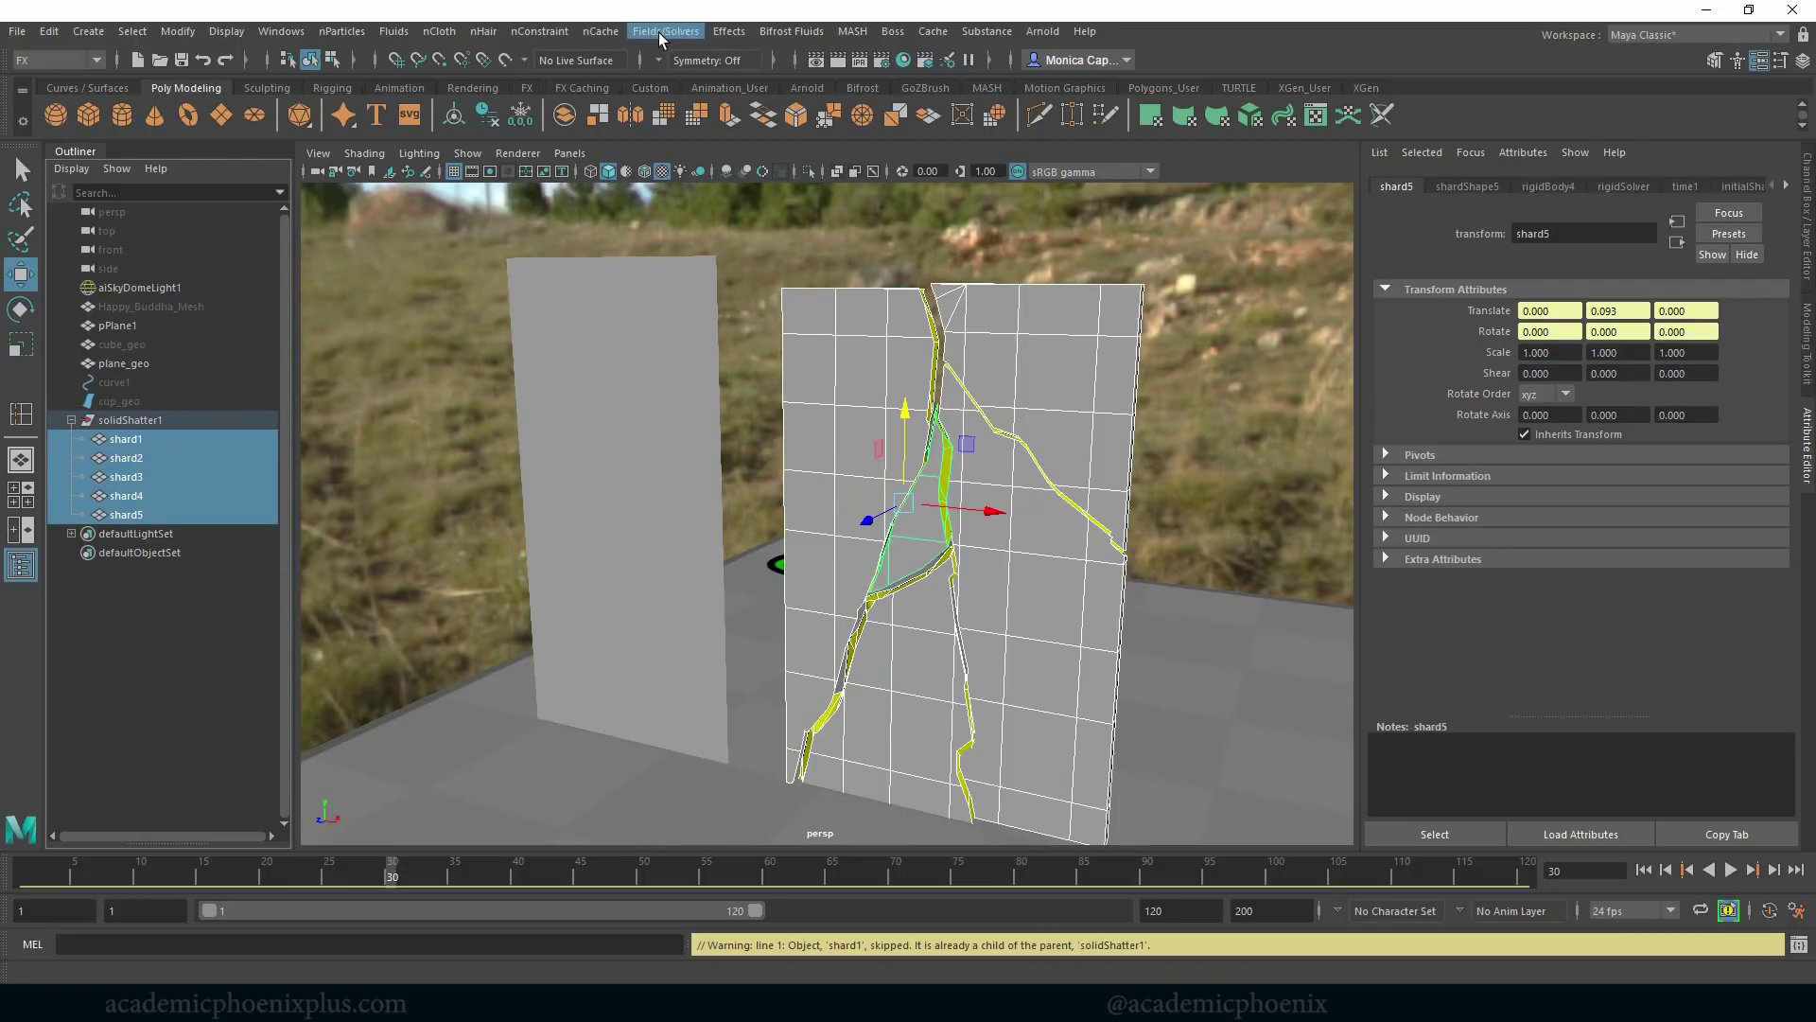
left_click(481, 32)
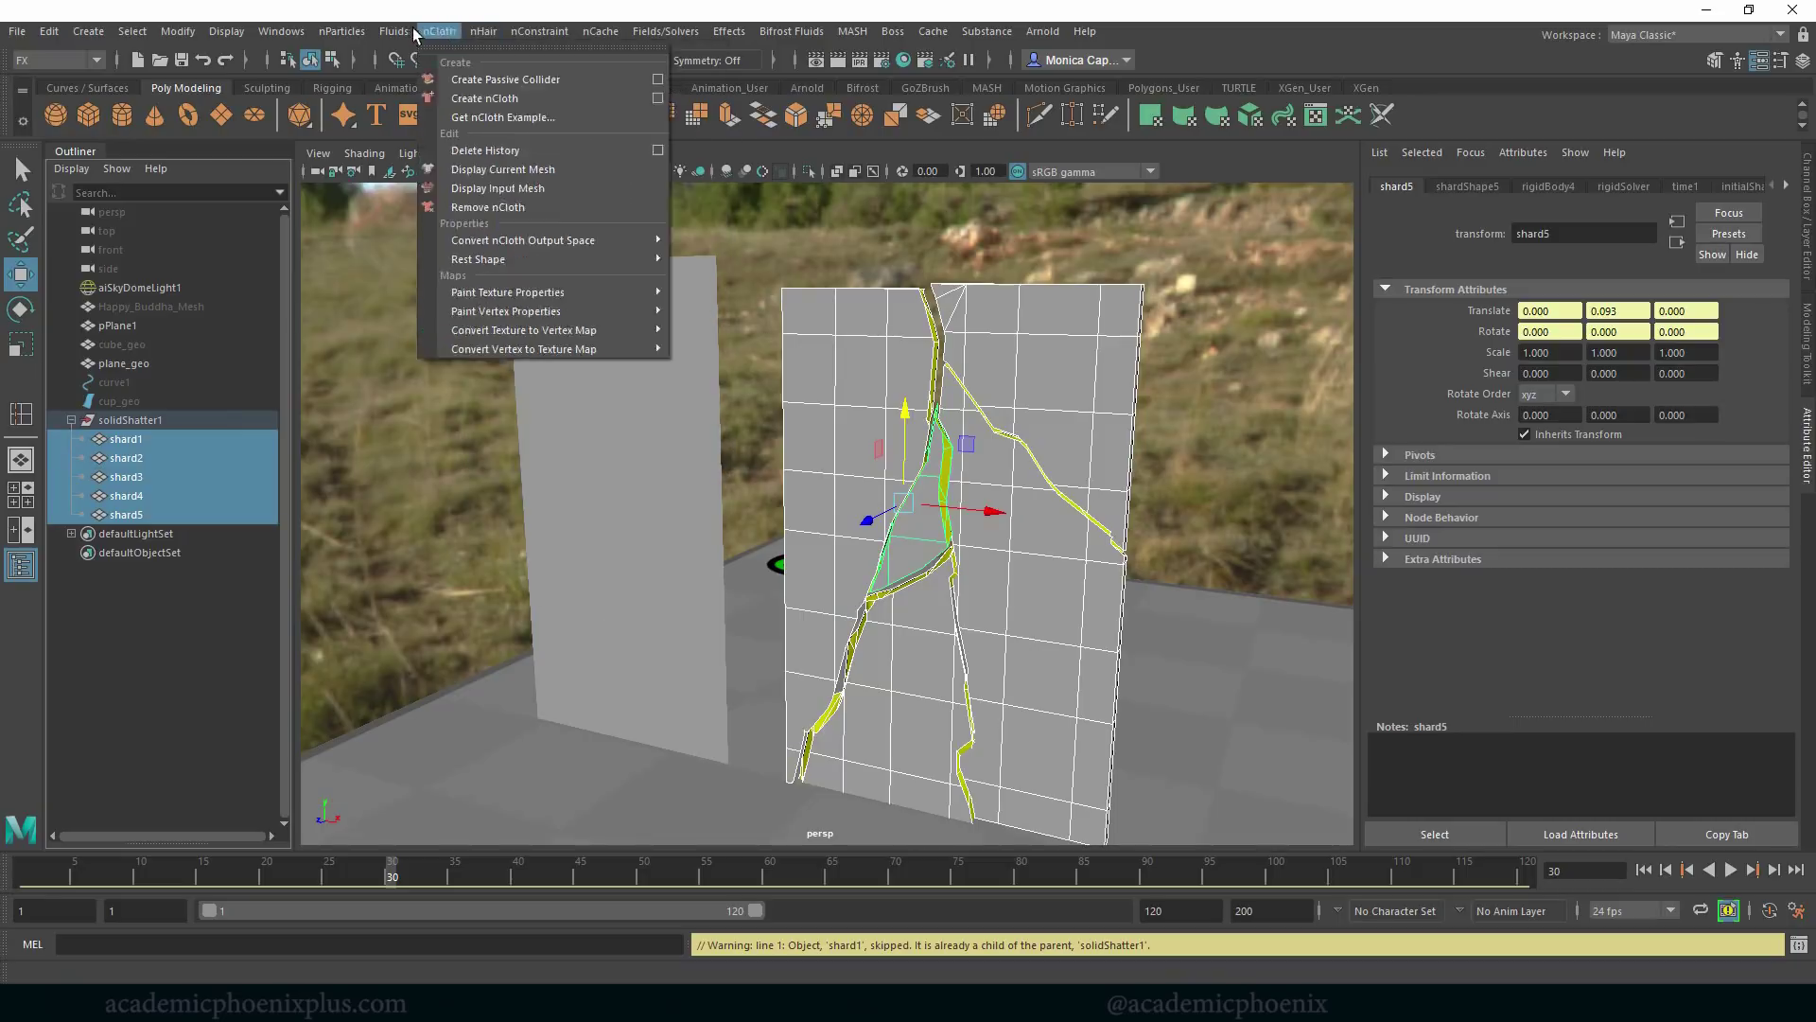
mouse_move(647, 34)
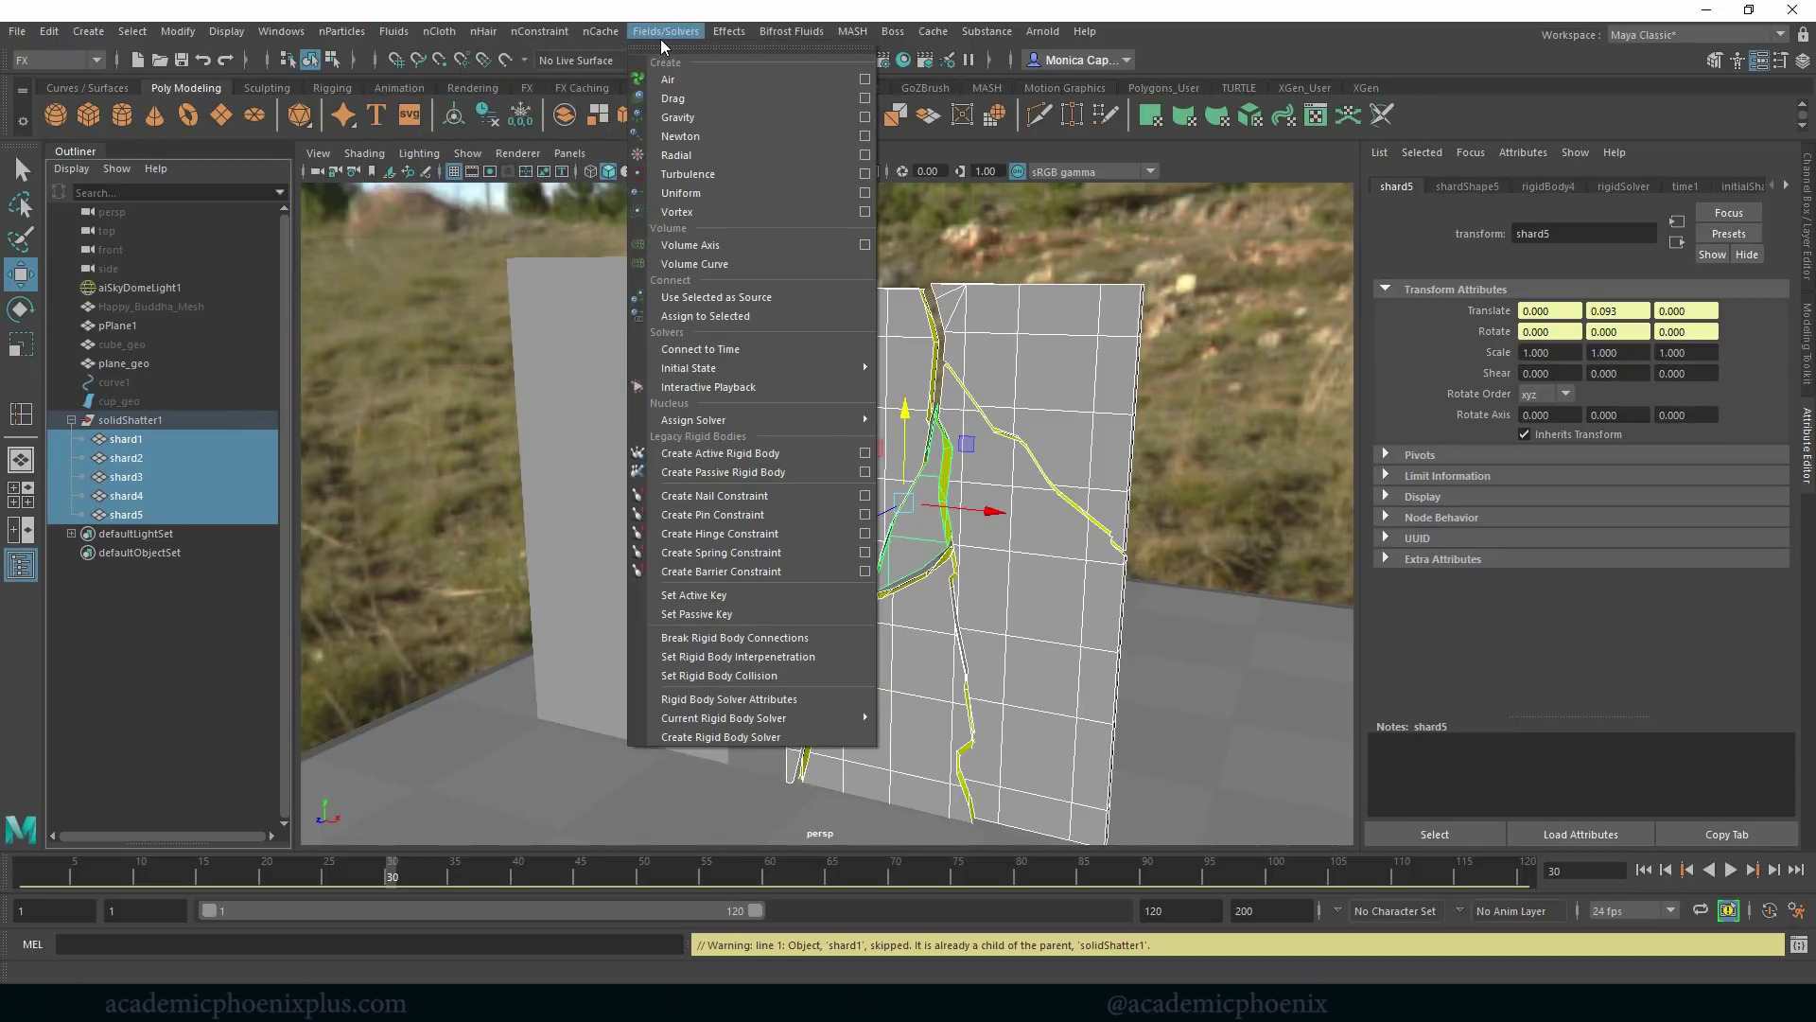
left_click(719, 115)
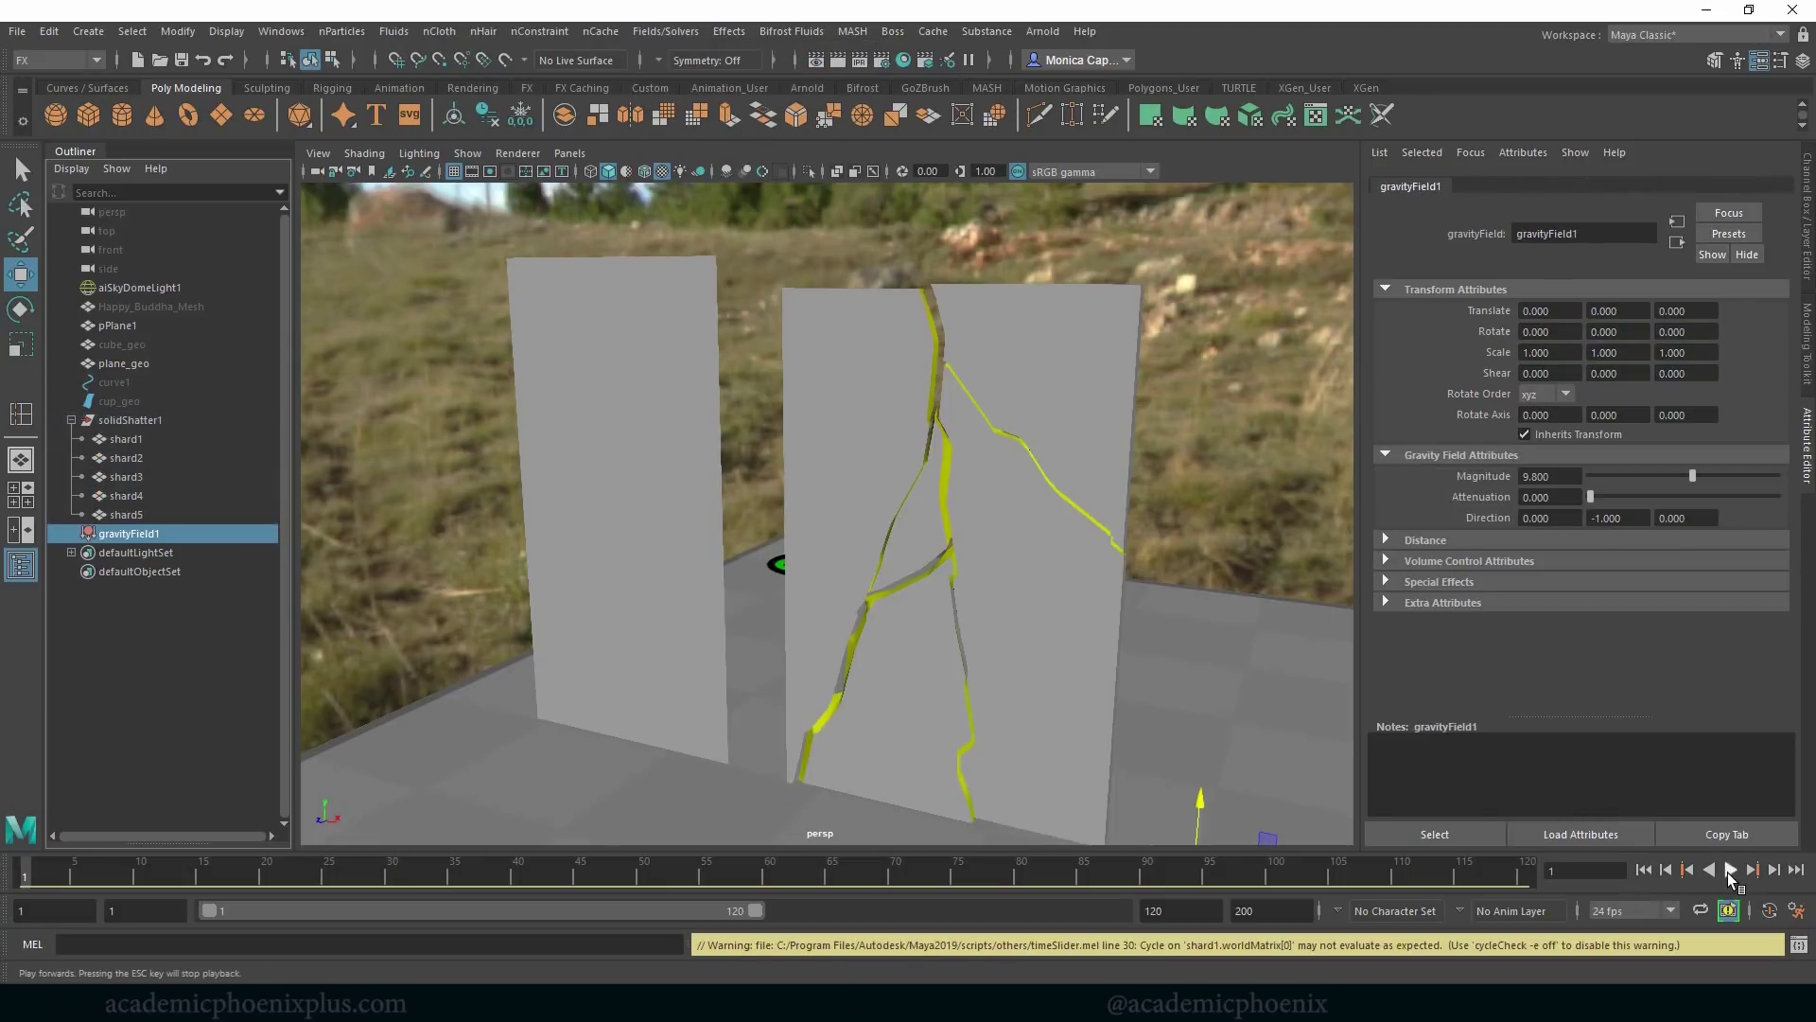
Play the gravity simulation, extend the playback range to 200 frames and return to the first frame.
left_click(1732, 870)
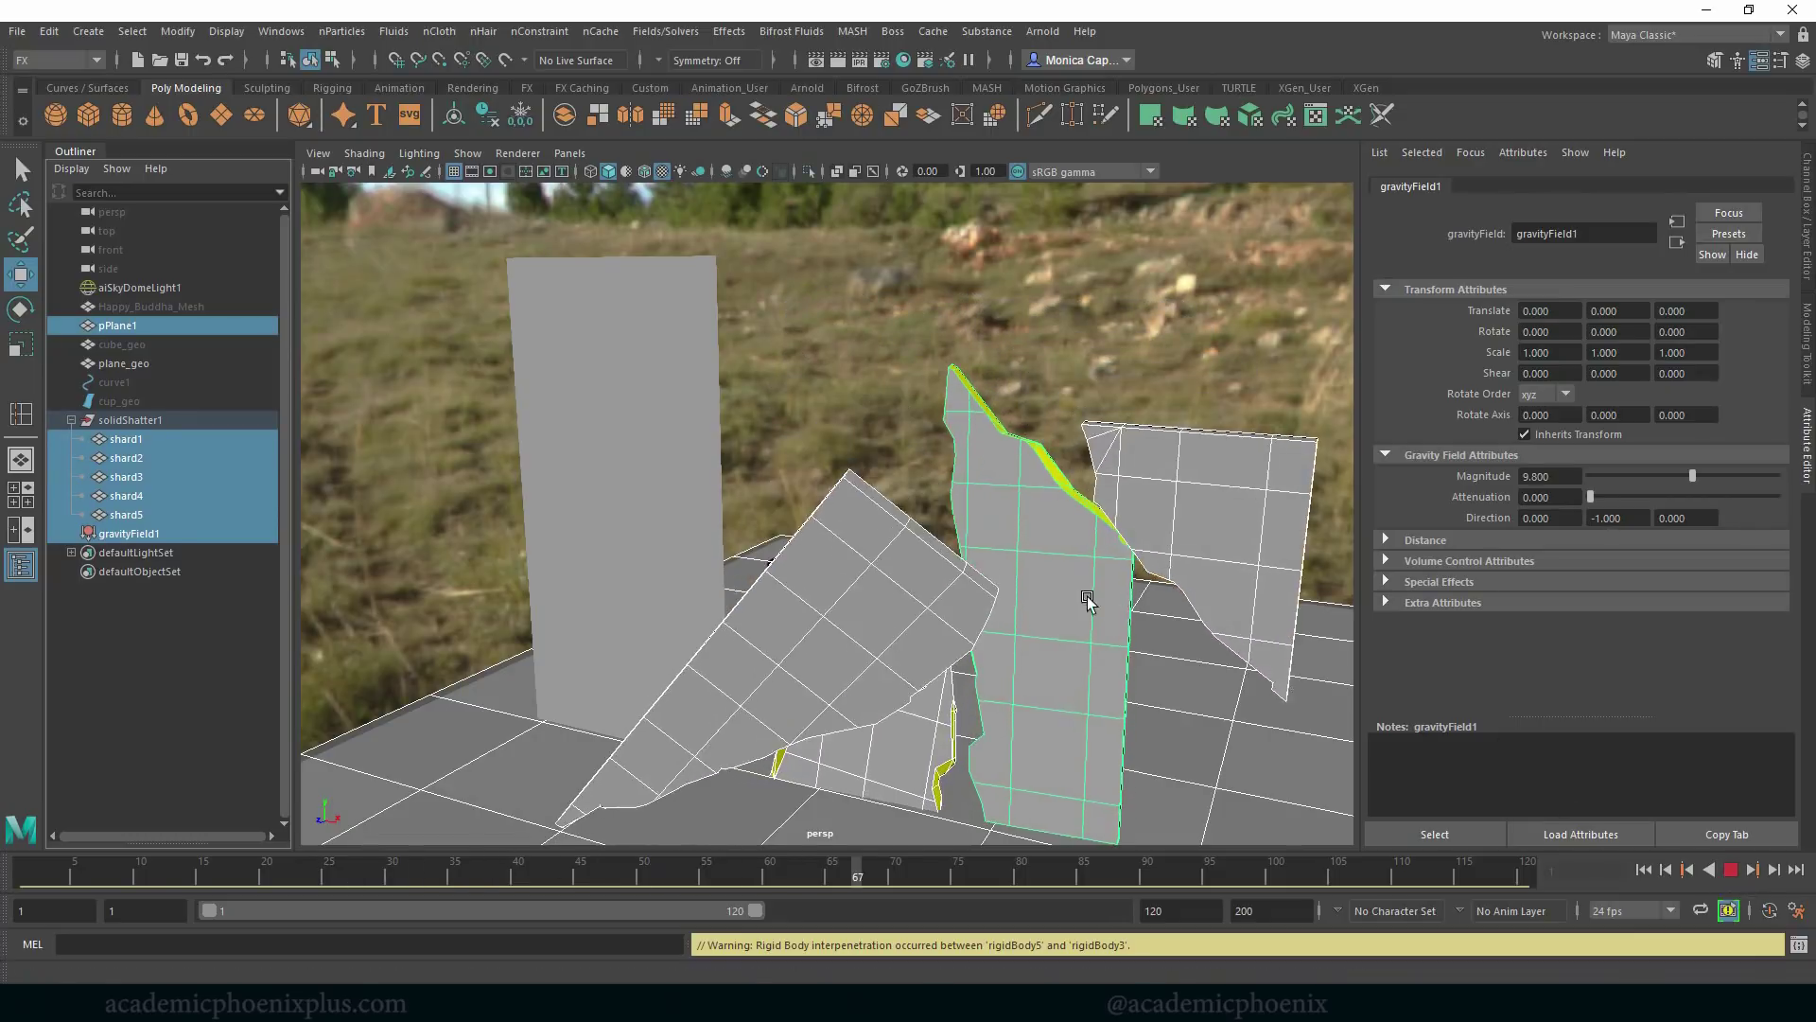
right_click_drag(1088, 601, 899, 564, "alt")
left_click_drag(900, 564, 1164, 738, "alt")
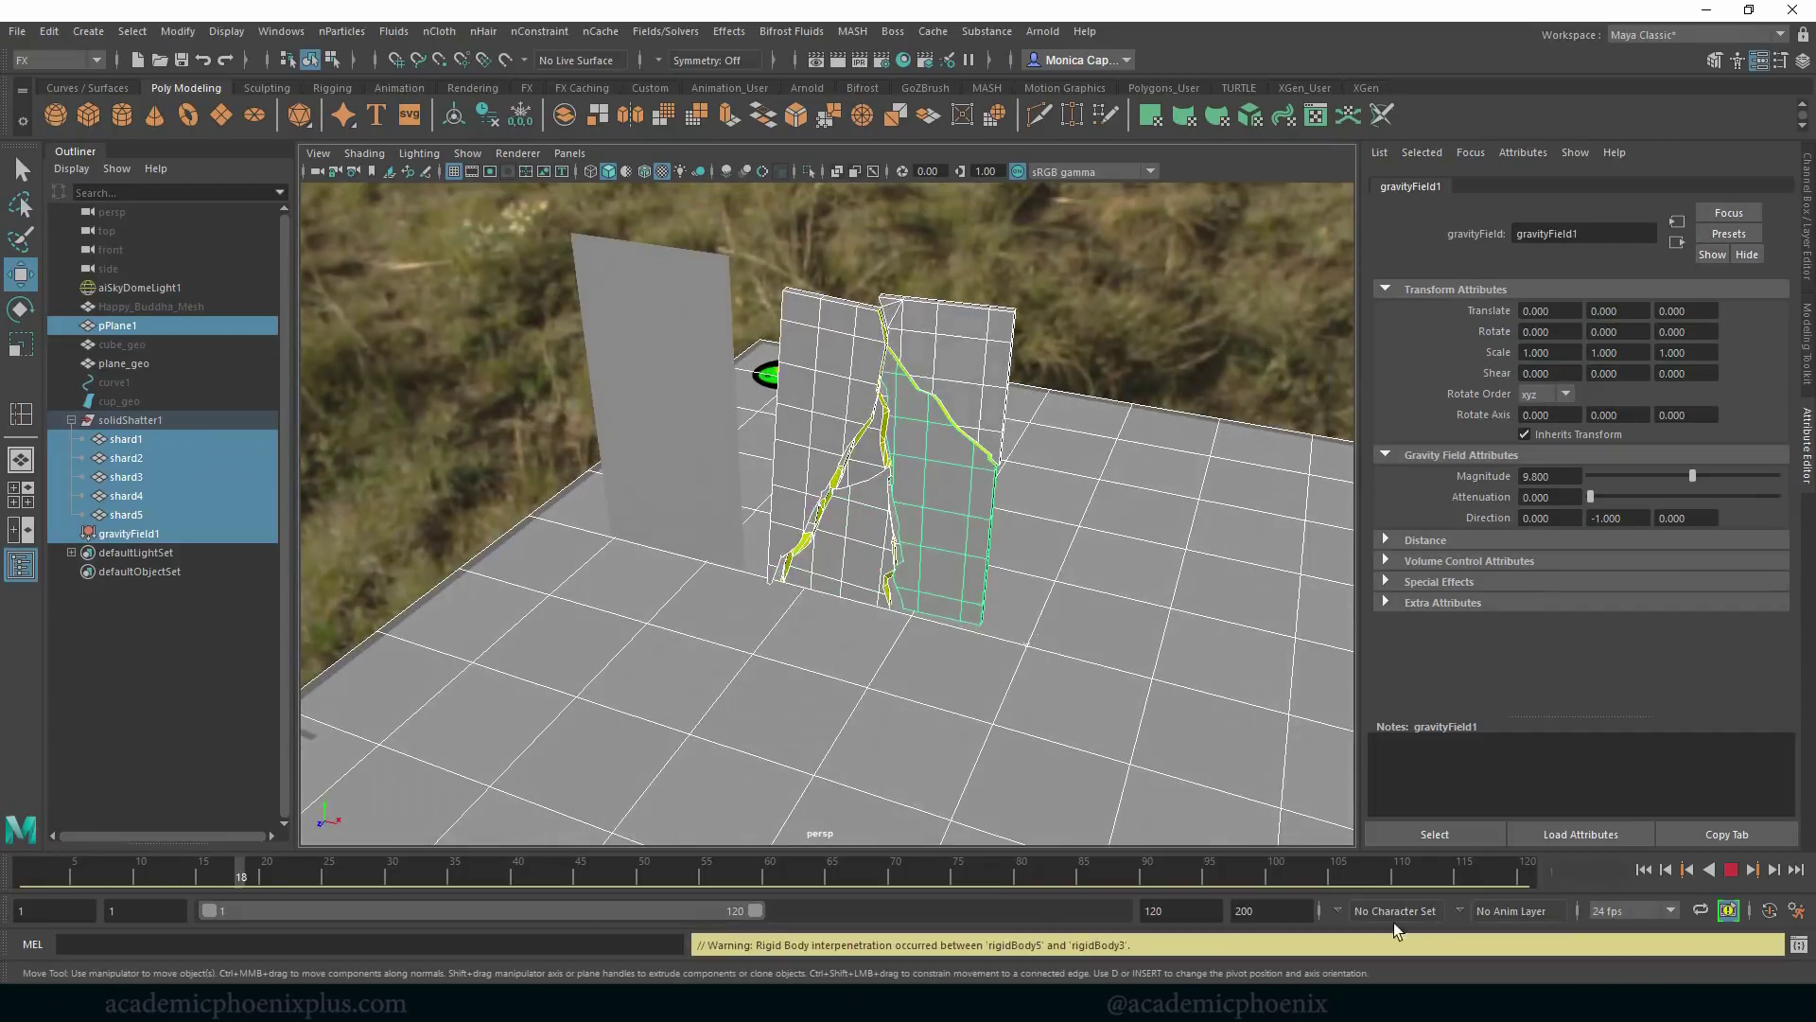
left_click_drag(755, 910, 922, 910)
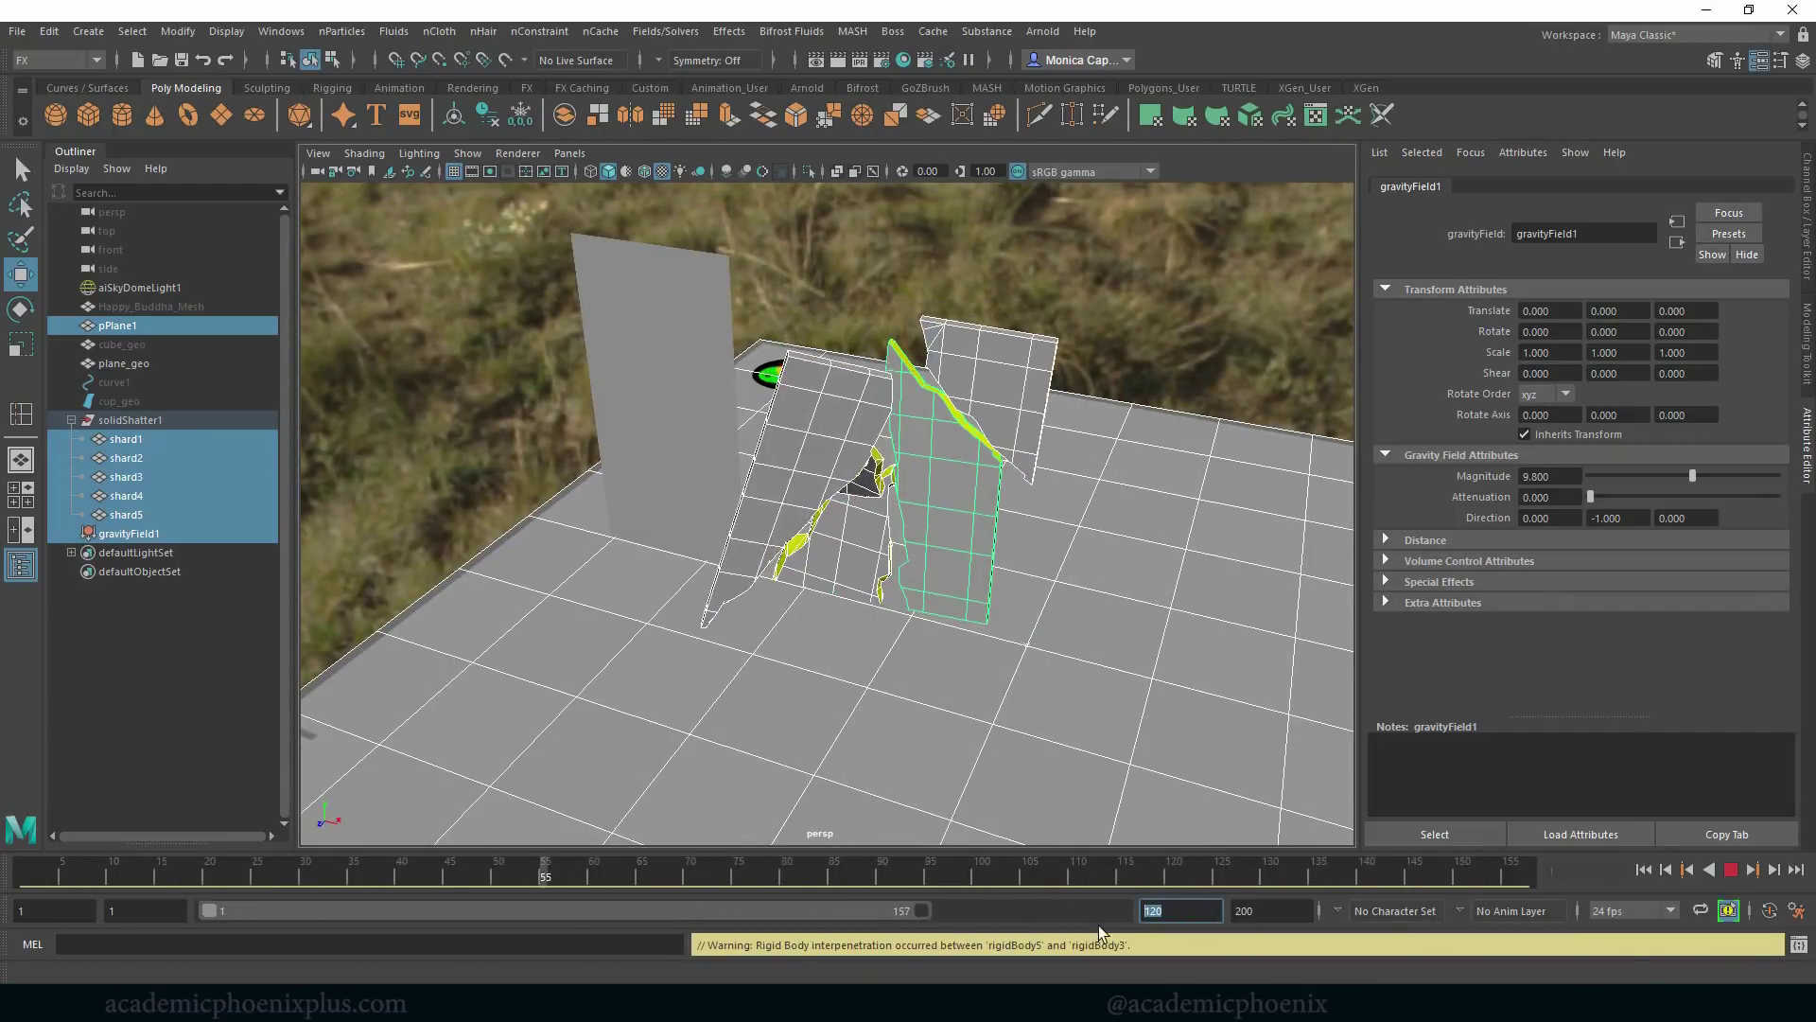
left_click_drag(1098, 925, 1135, 937)
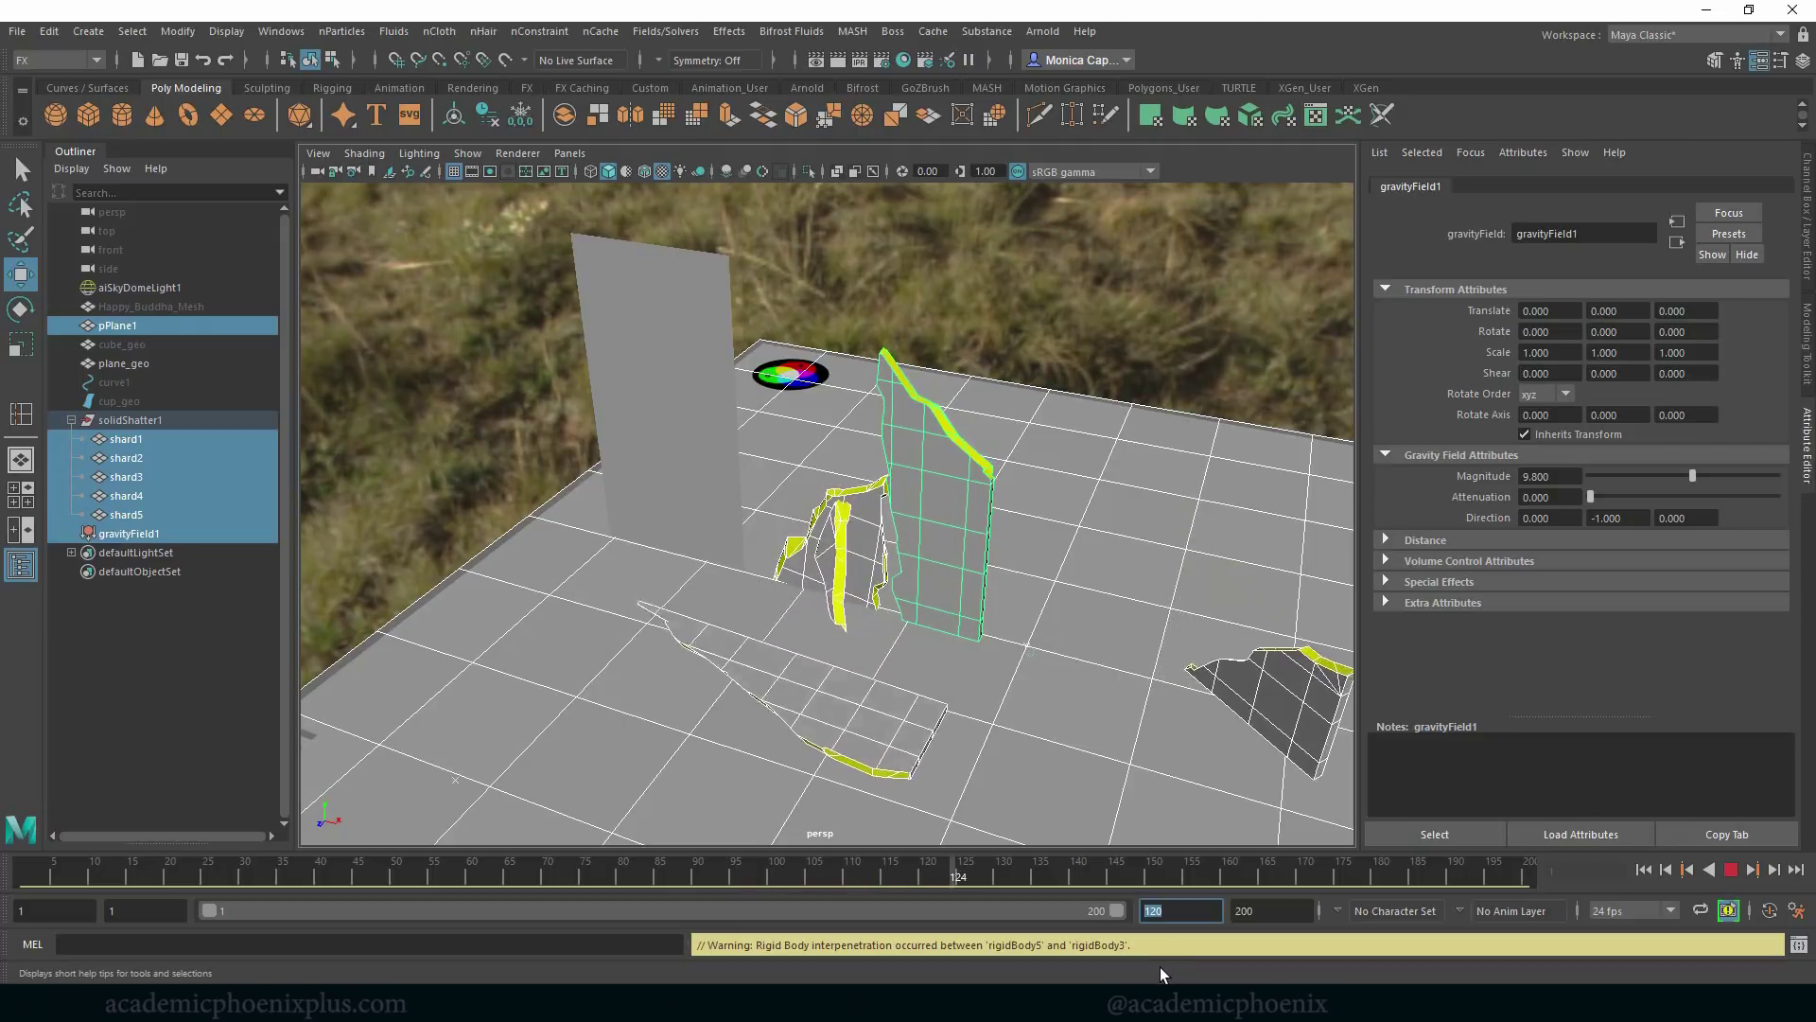
left_click(1737, 870)
left_click(1643, 869)
Move shard1 slightly farther from the other shards, to about -0.114 in X.
left_click(838, 537)
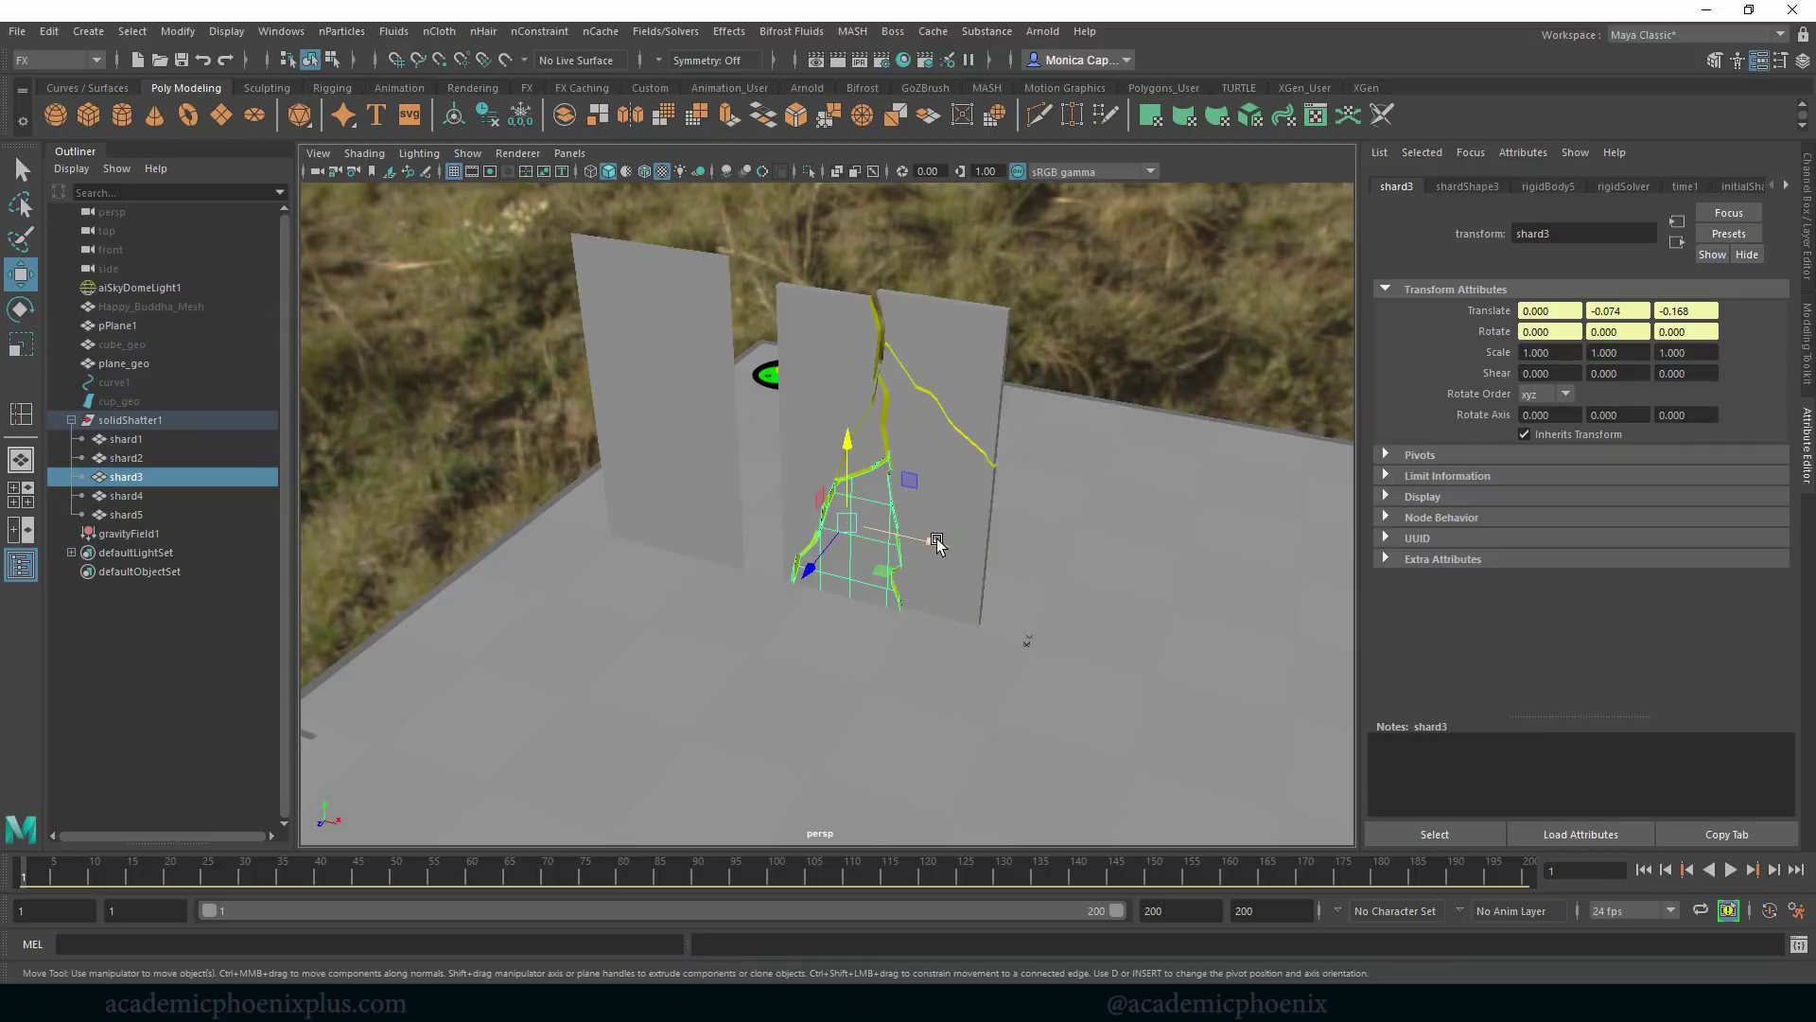
left_click(957, 541)
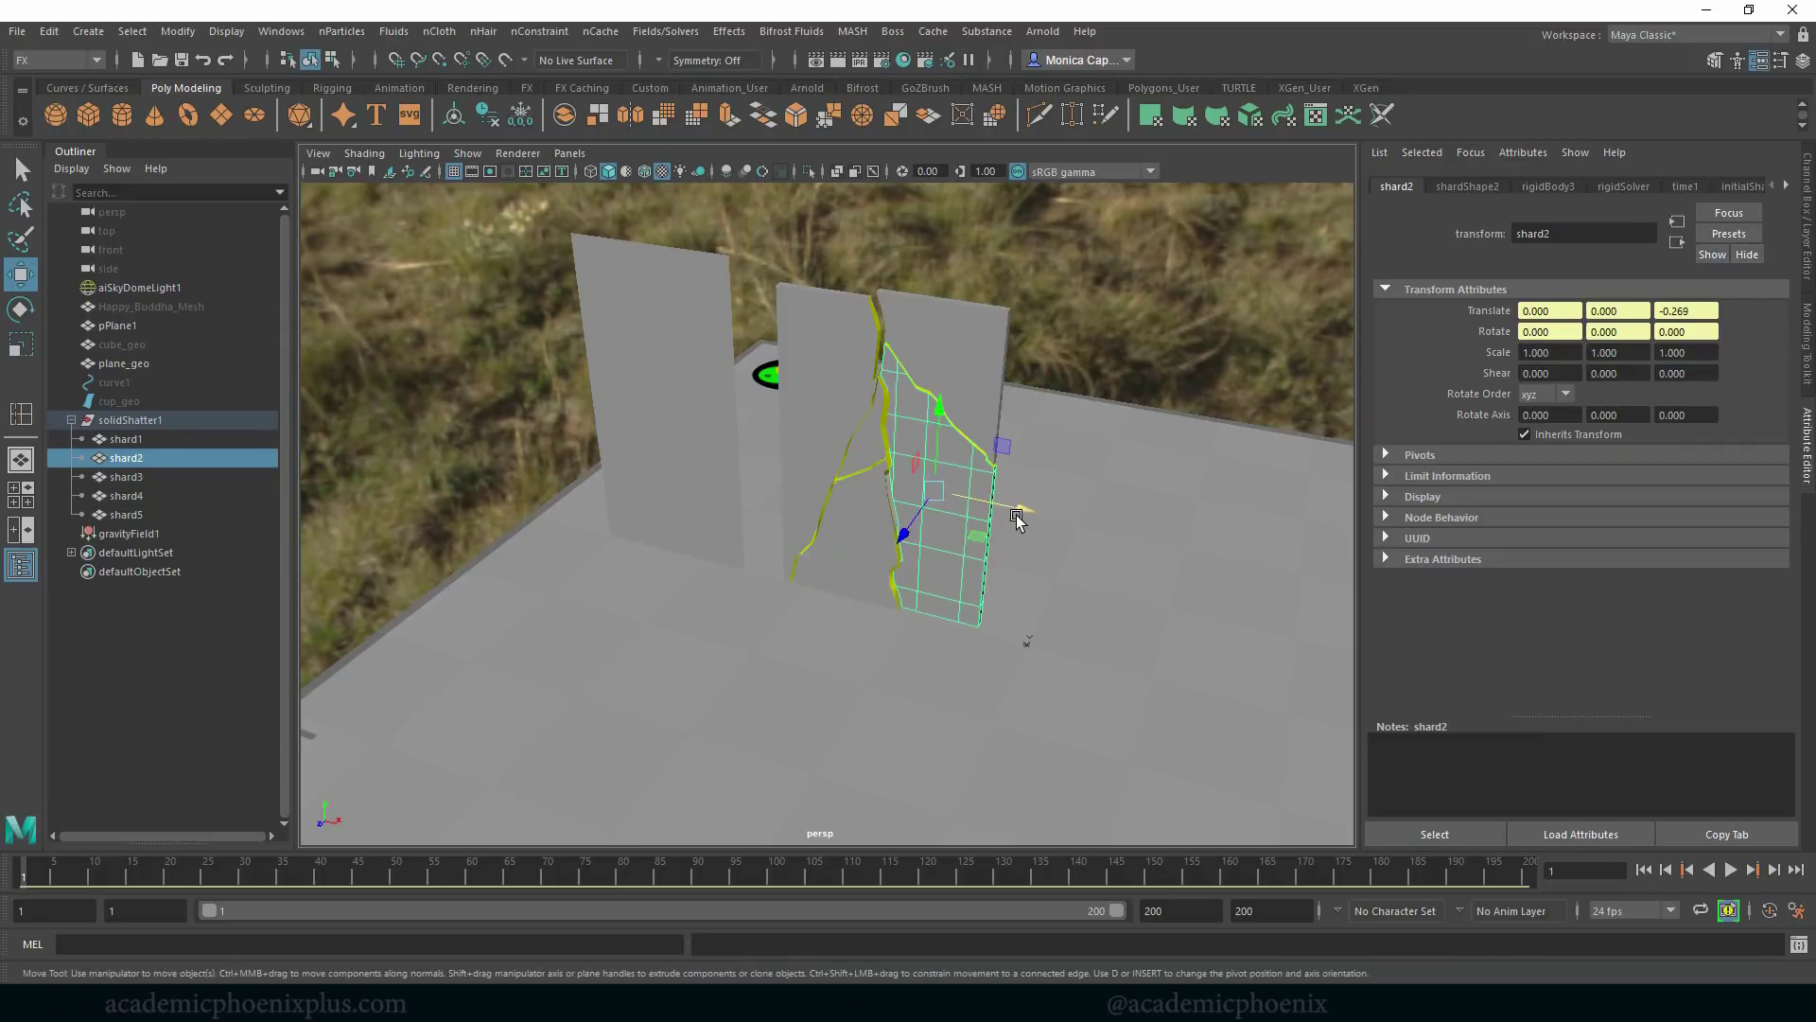
left_click(831, 404)
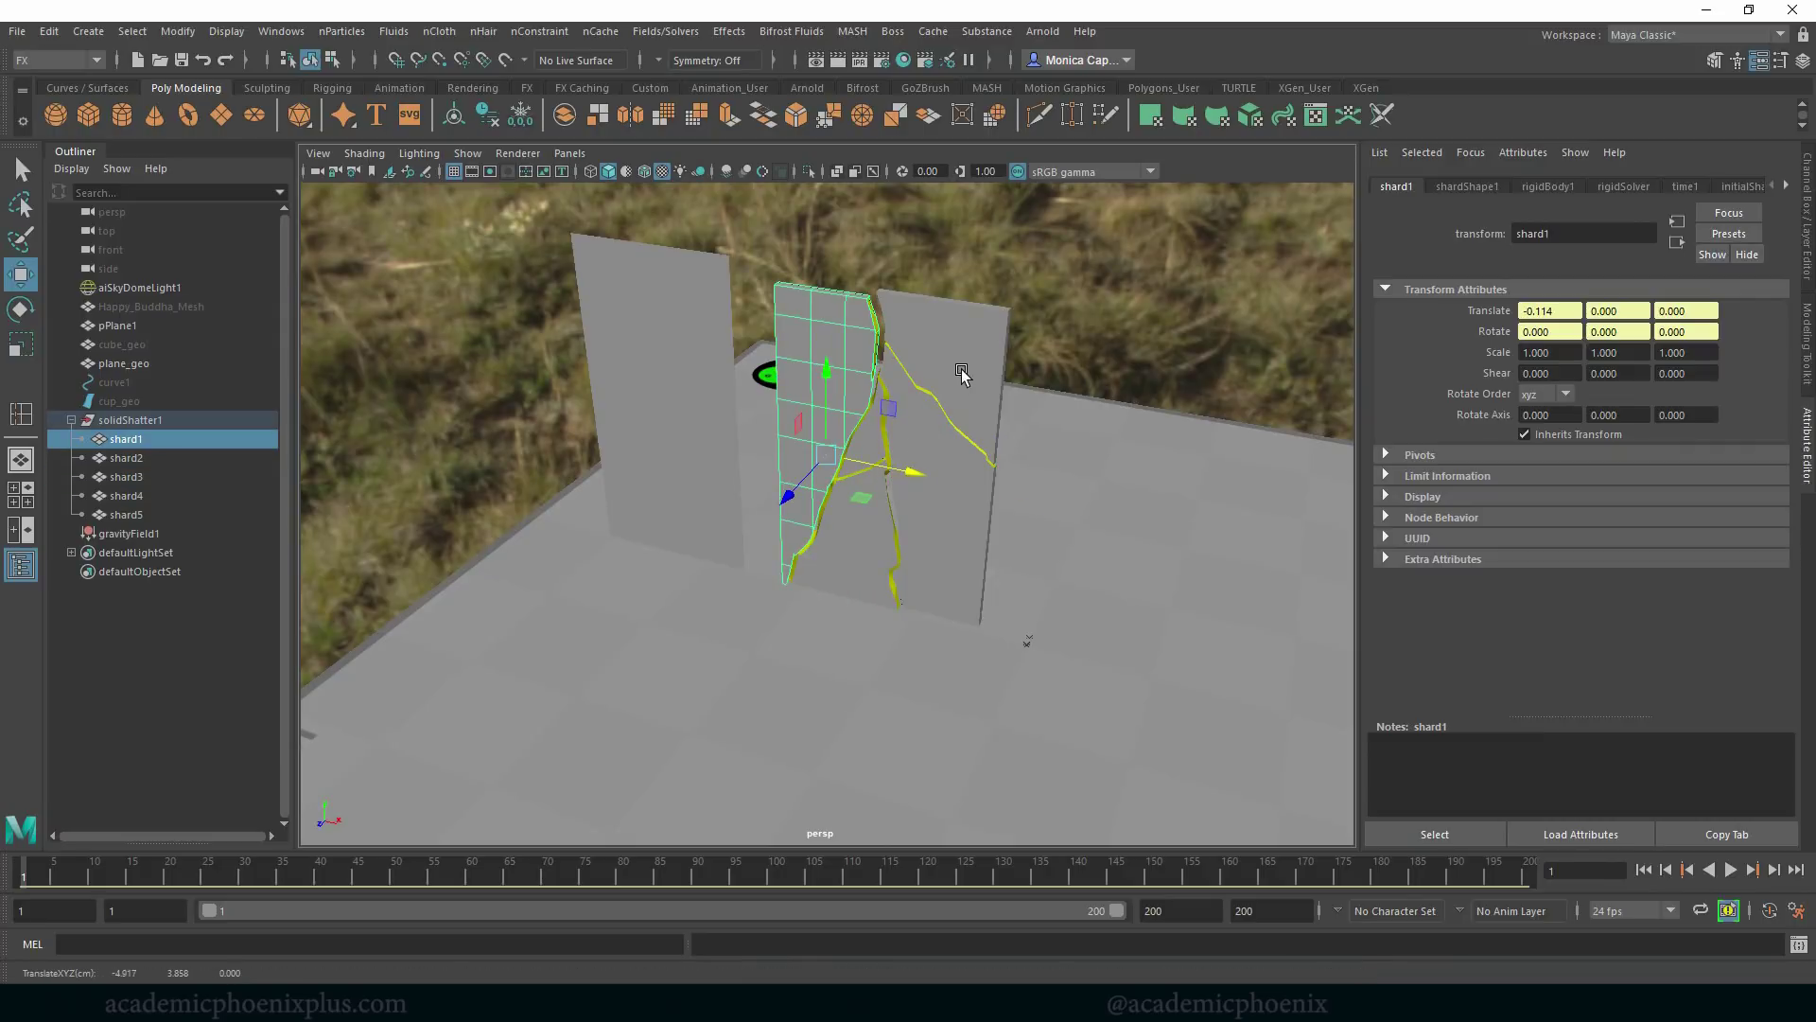
Select shard1 through shard5 of the solid shatter and assign them a new Arnold aiStandardSurface material.
left_click(957, 446)
left_click(839, 527, "shift")
left_click(878, 445, "shift")
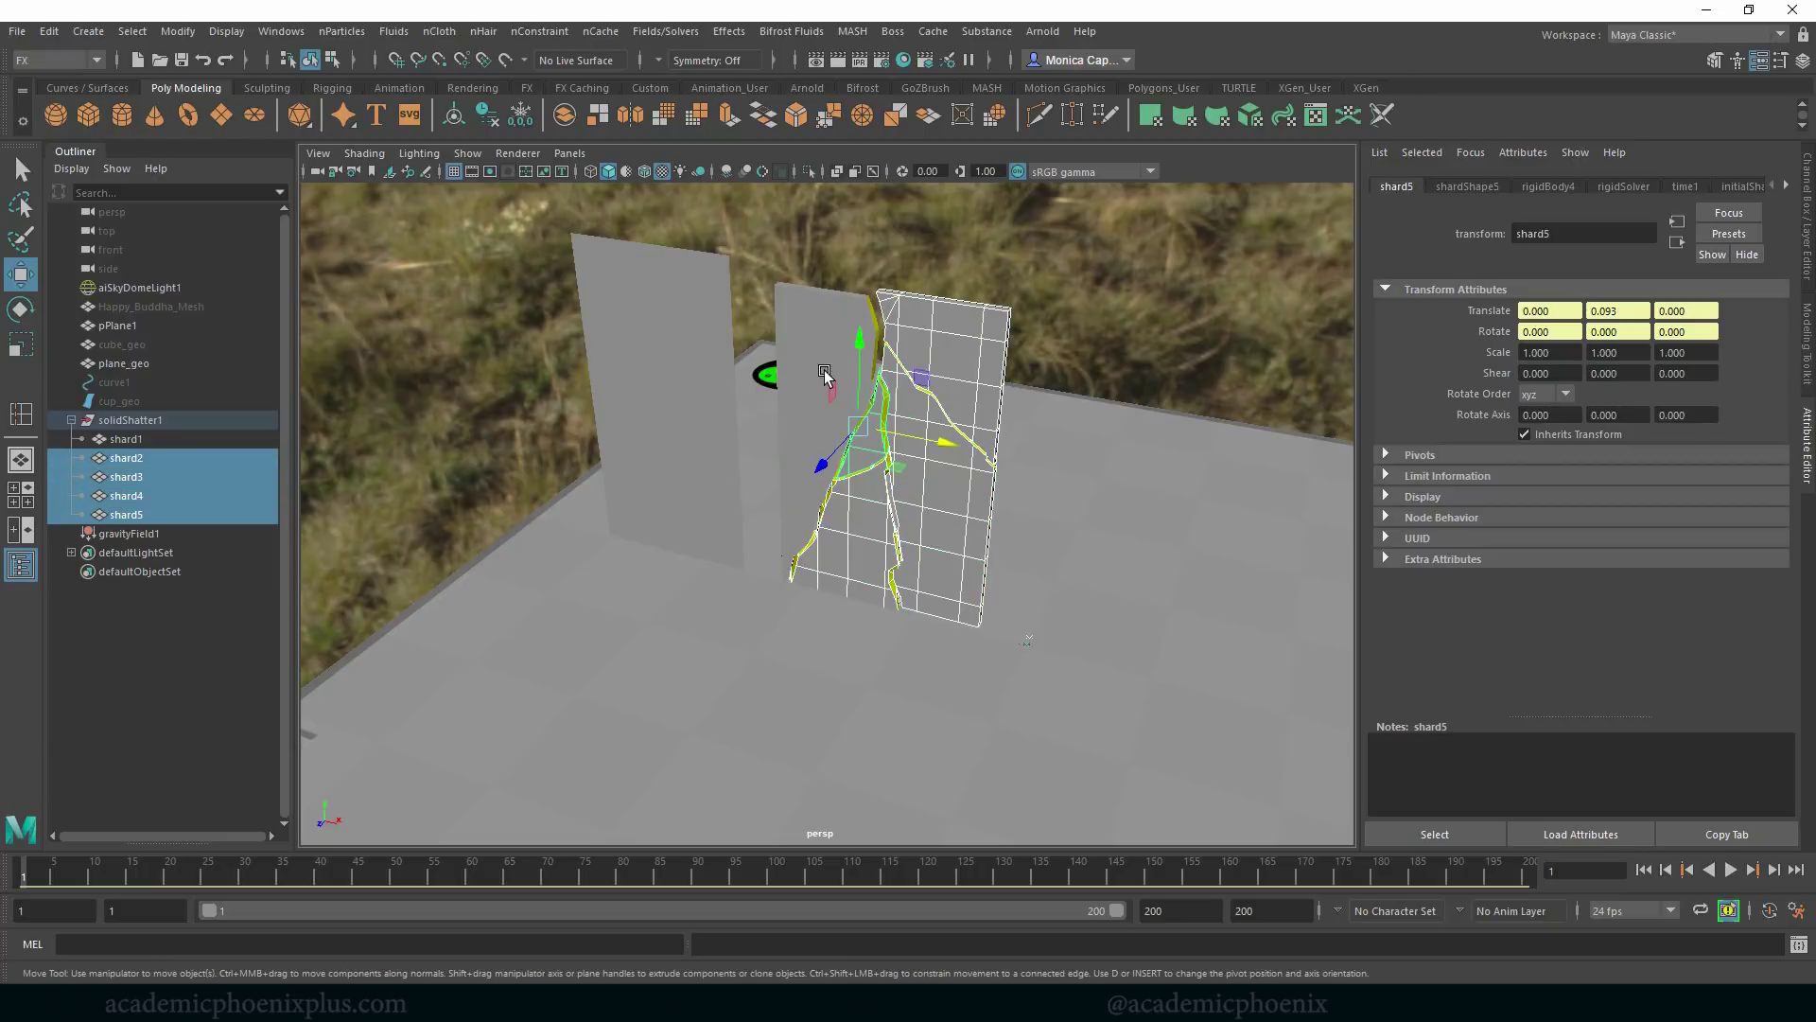
right_click(965, 344)
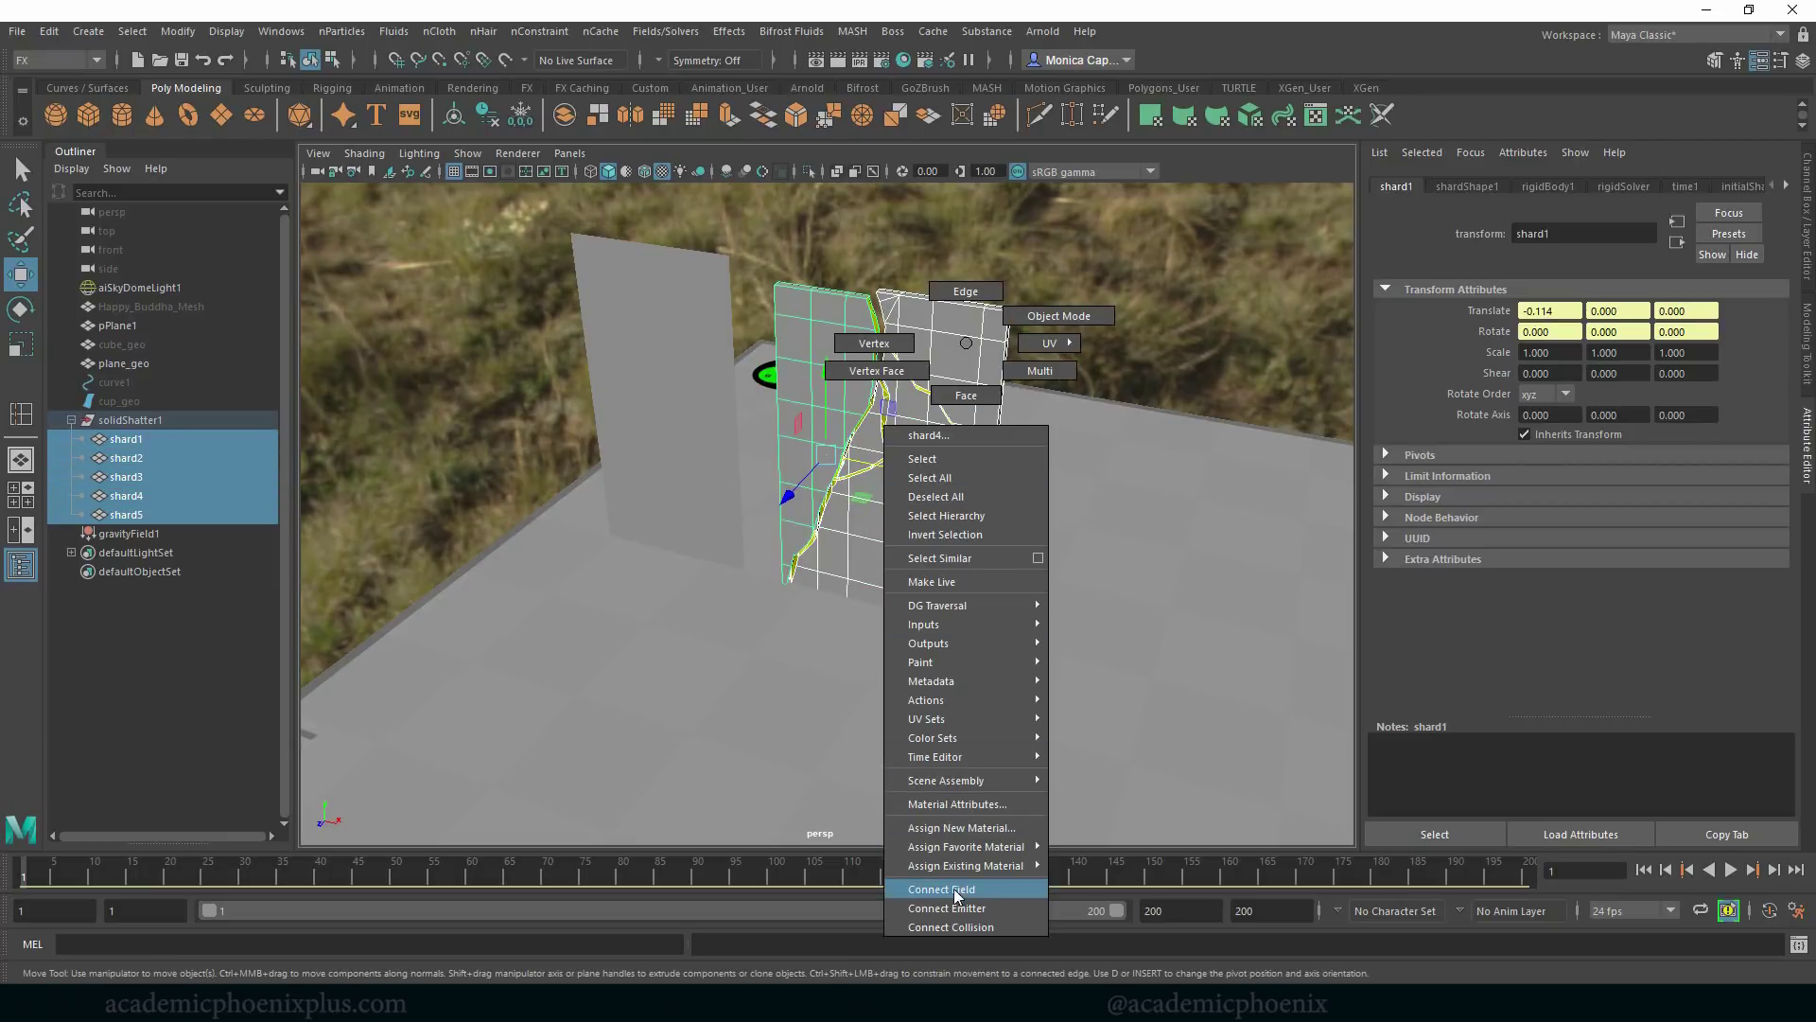
left_click(972, 829)
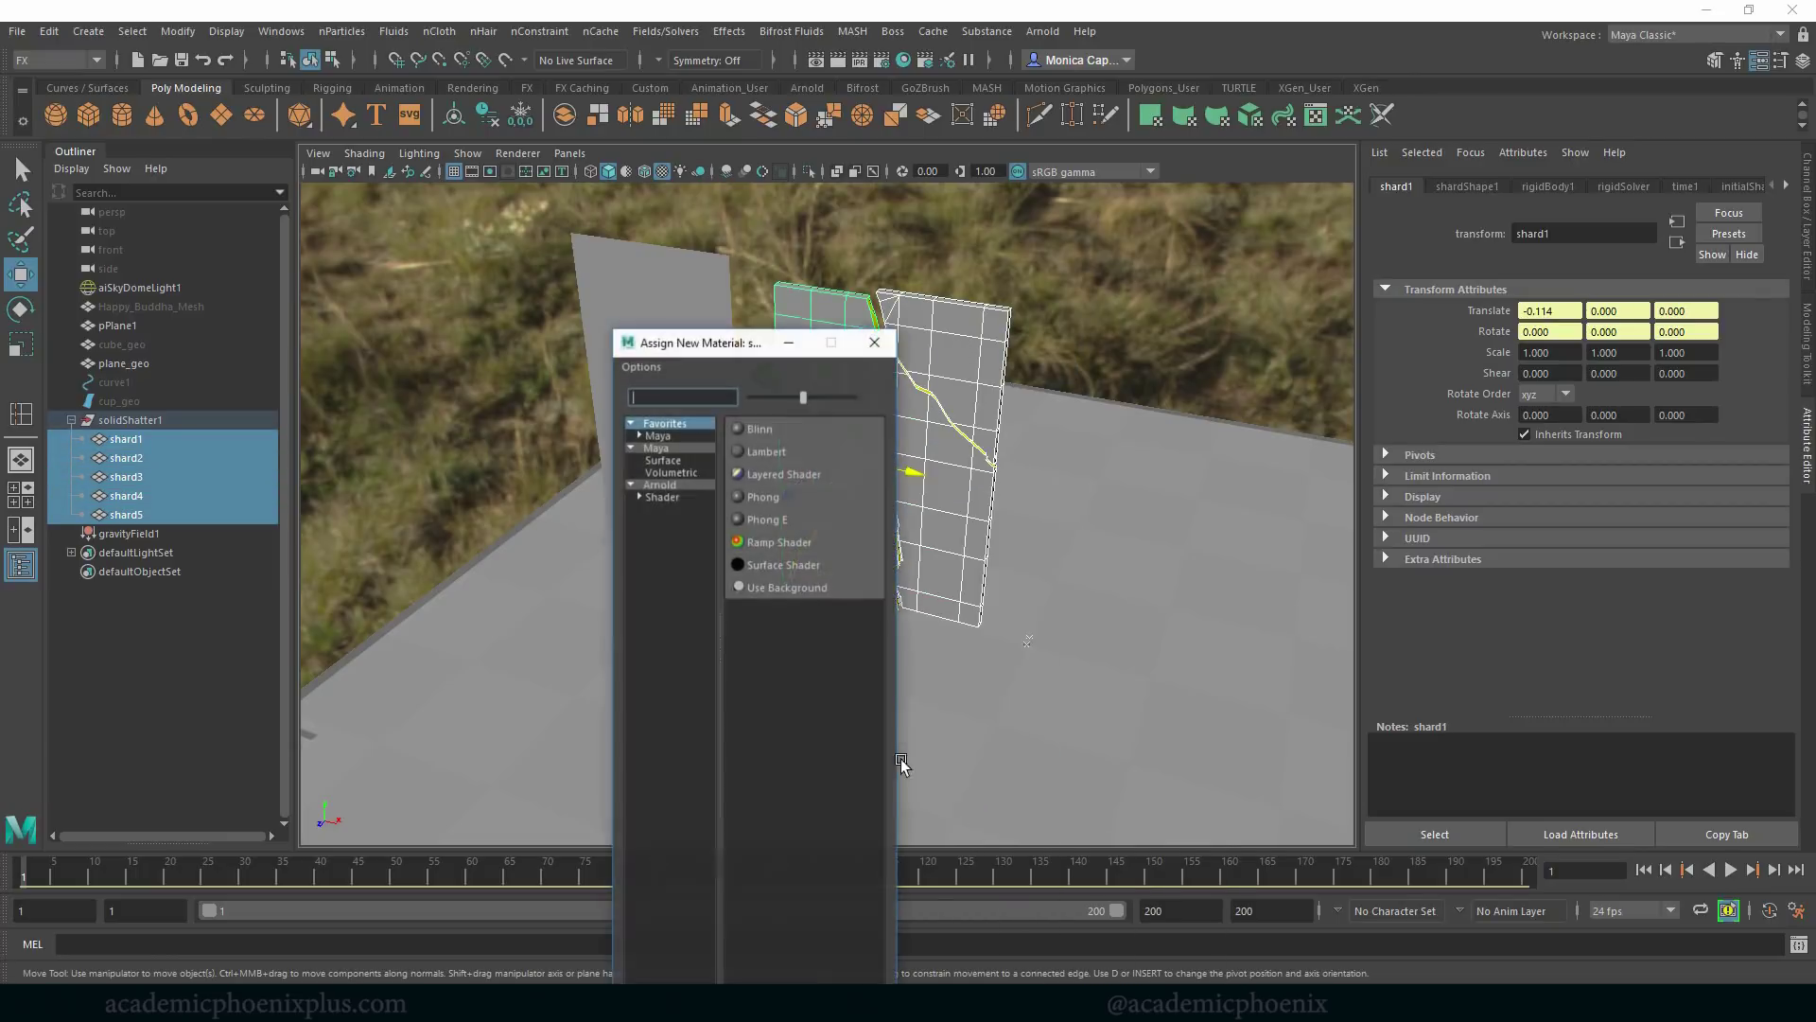
left_click(671, 486)
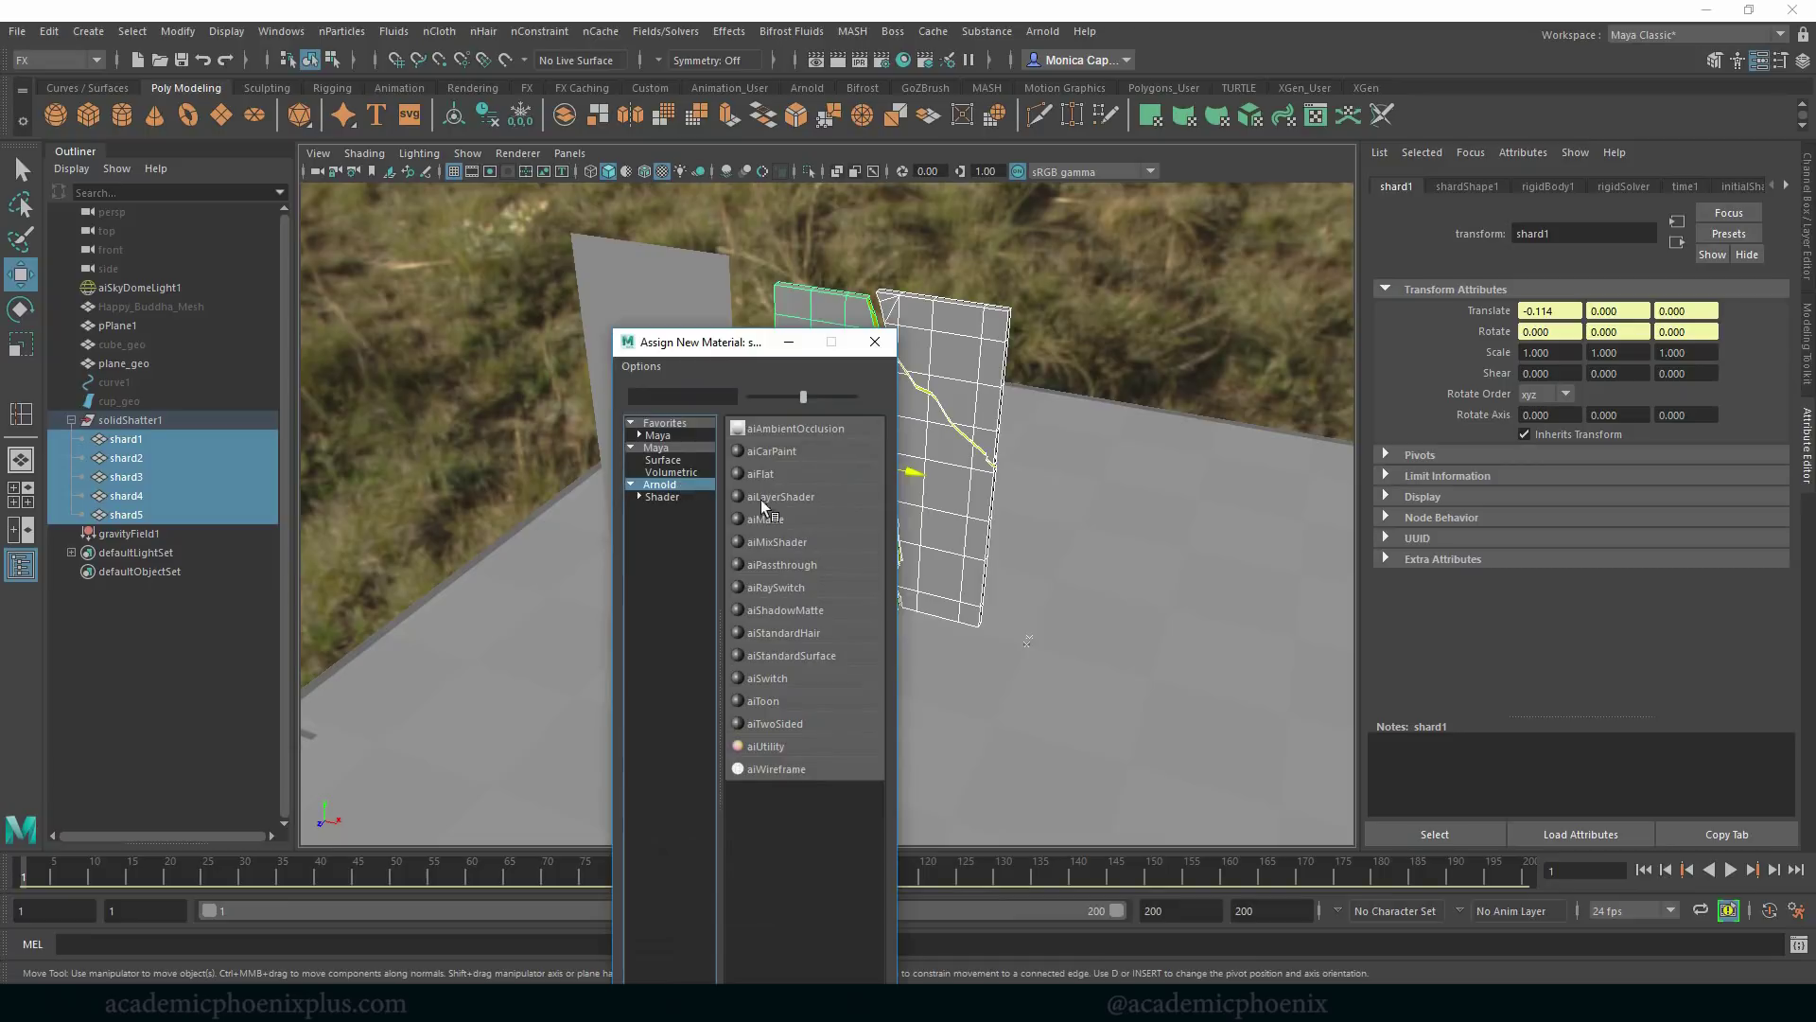
left_click(838, 656)
Replace the new shard material's settings with the Glass preset.
left_click(1712, 237)
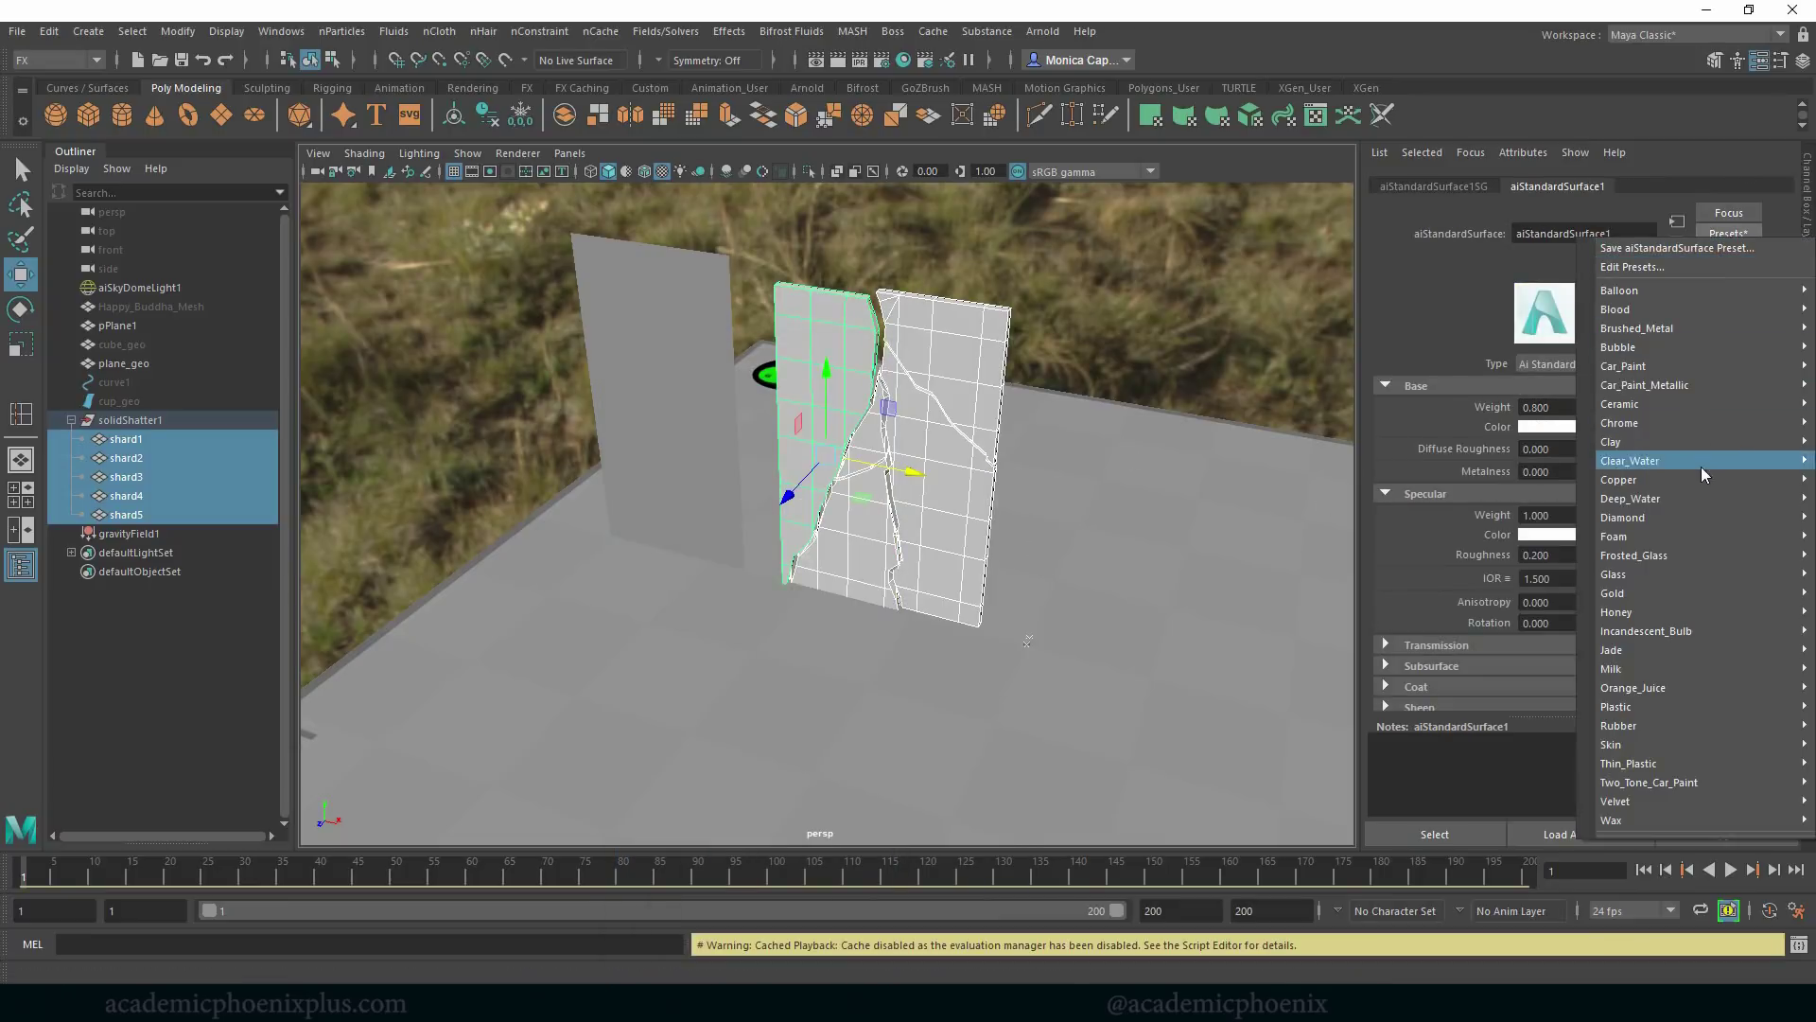
mouse_move(1696, 501)
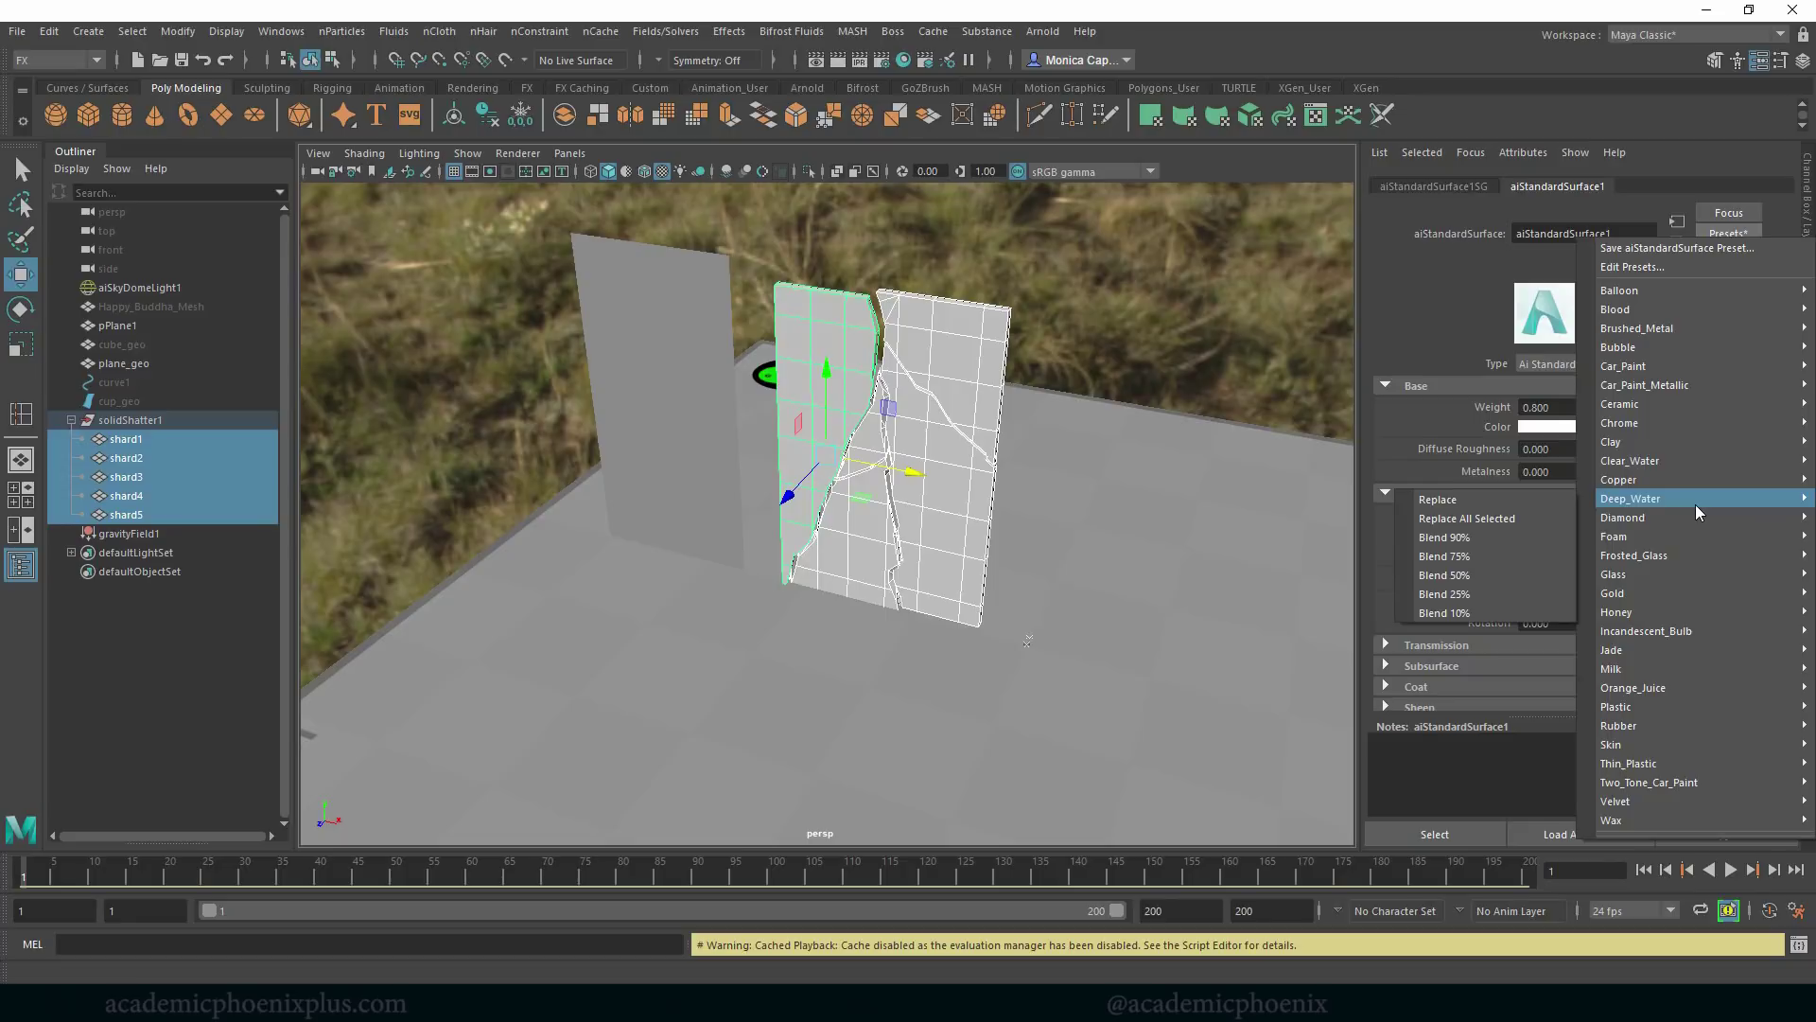
mouse_move(1646, 573)
left_click(1570, 573)
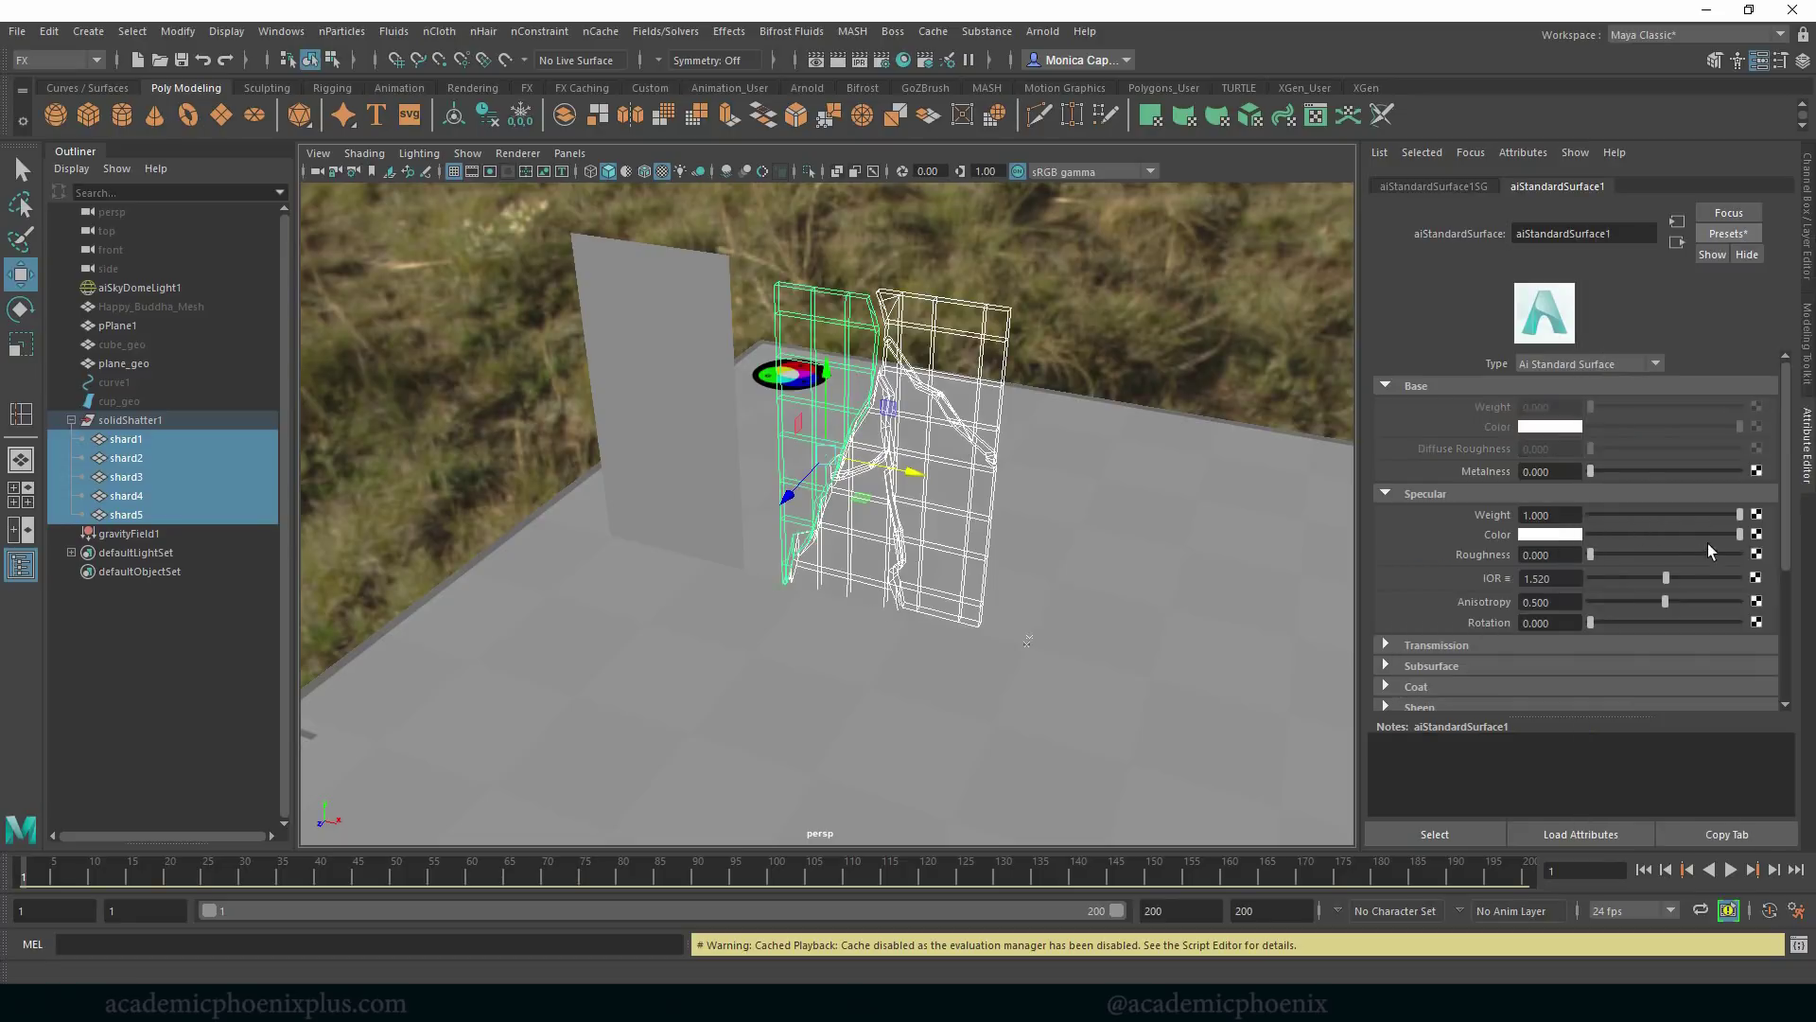
Set the glass material's specular weight to 0.929, roughness to 0.462 and transmission weight to 0.974, with a pale pink transmission color.
left_click(1620, 554)
left_click_drag(1733, 511, 1727, 511)
left_click(1457, 645)
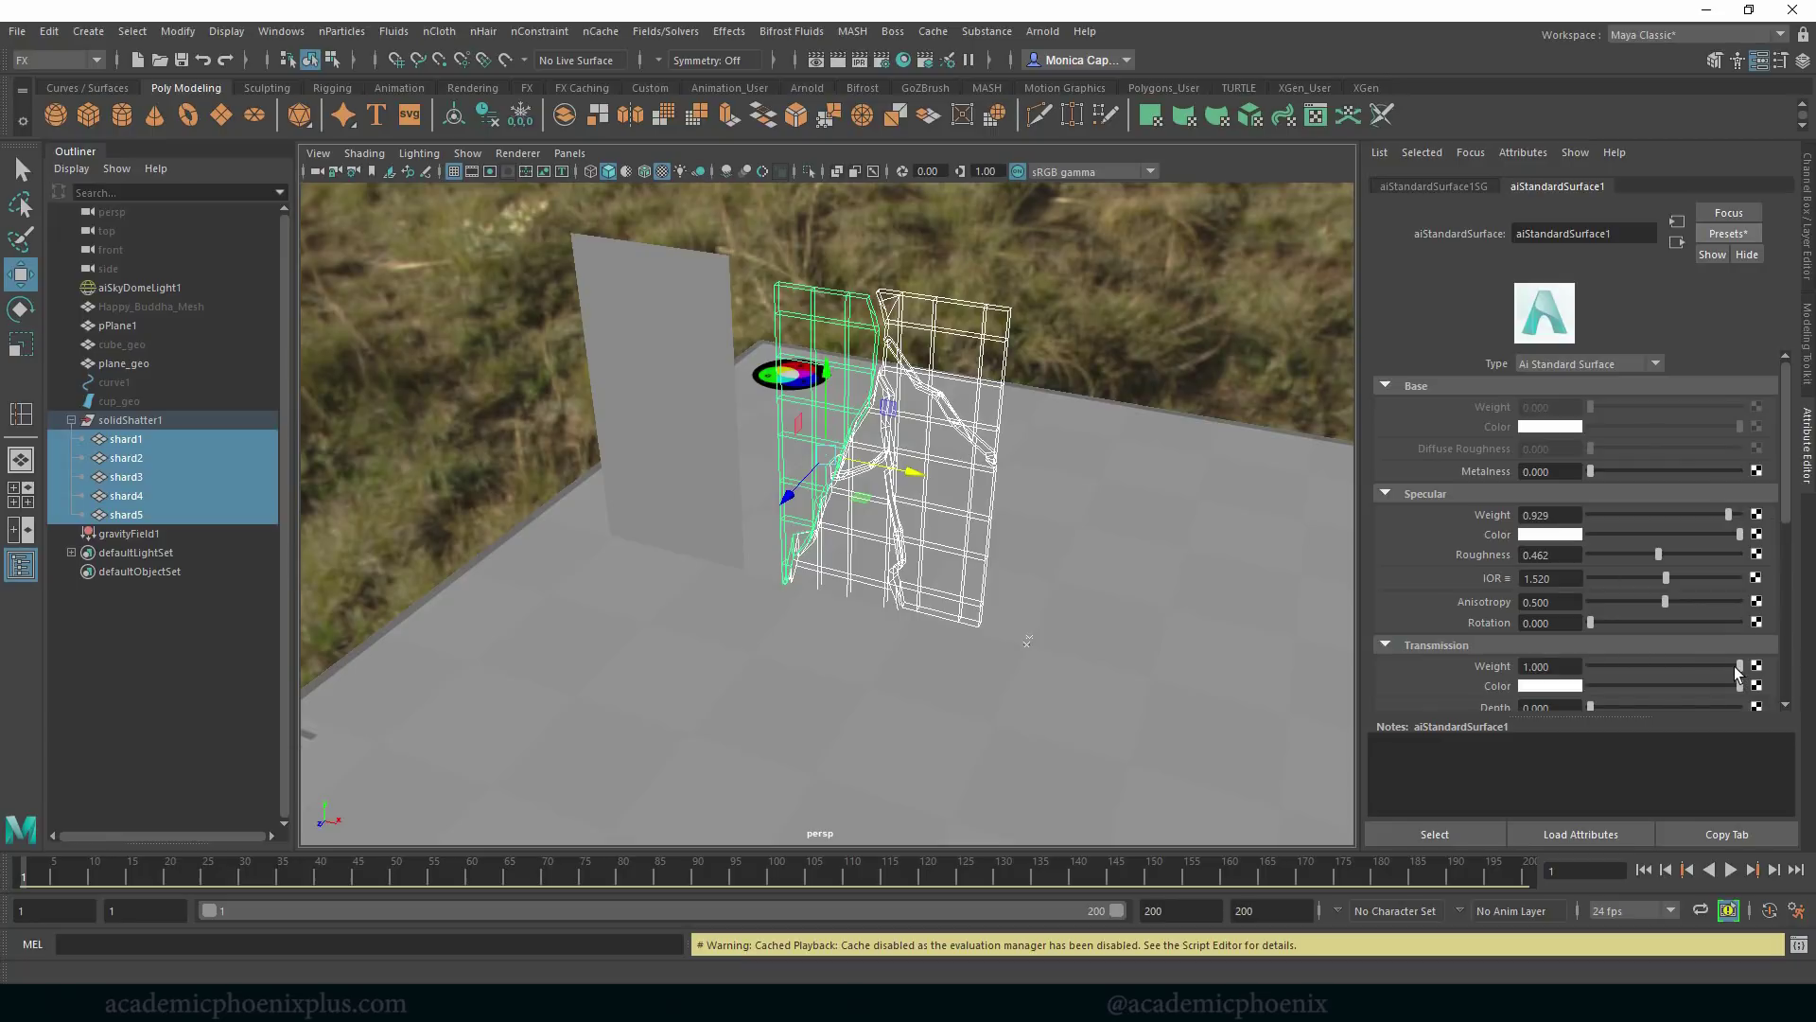
left_click(1577, 687)
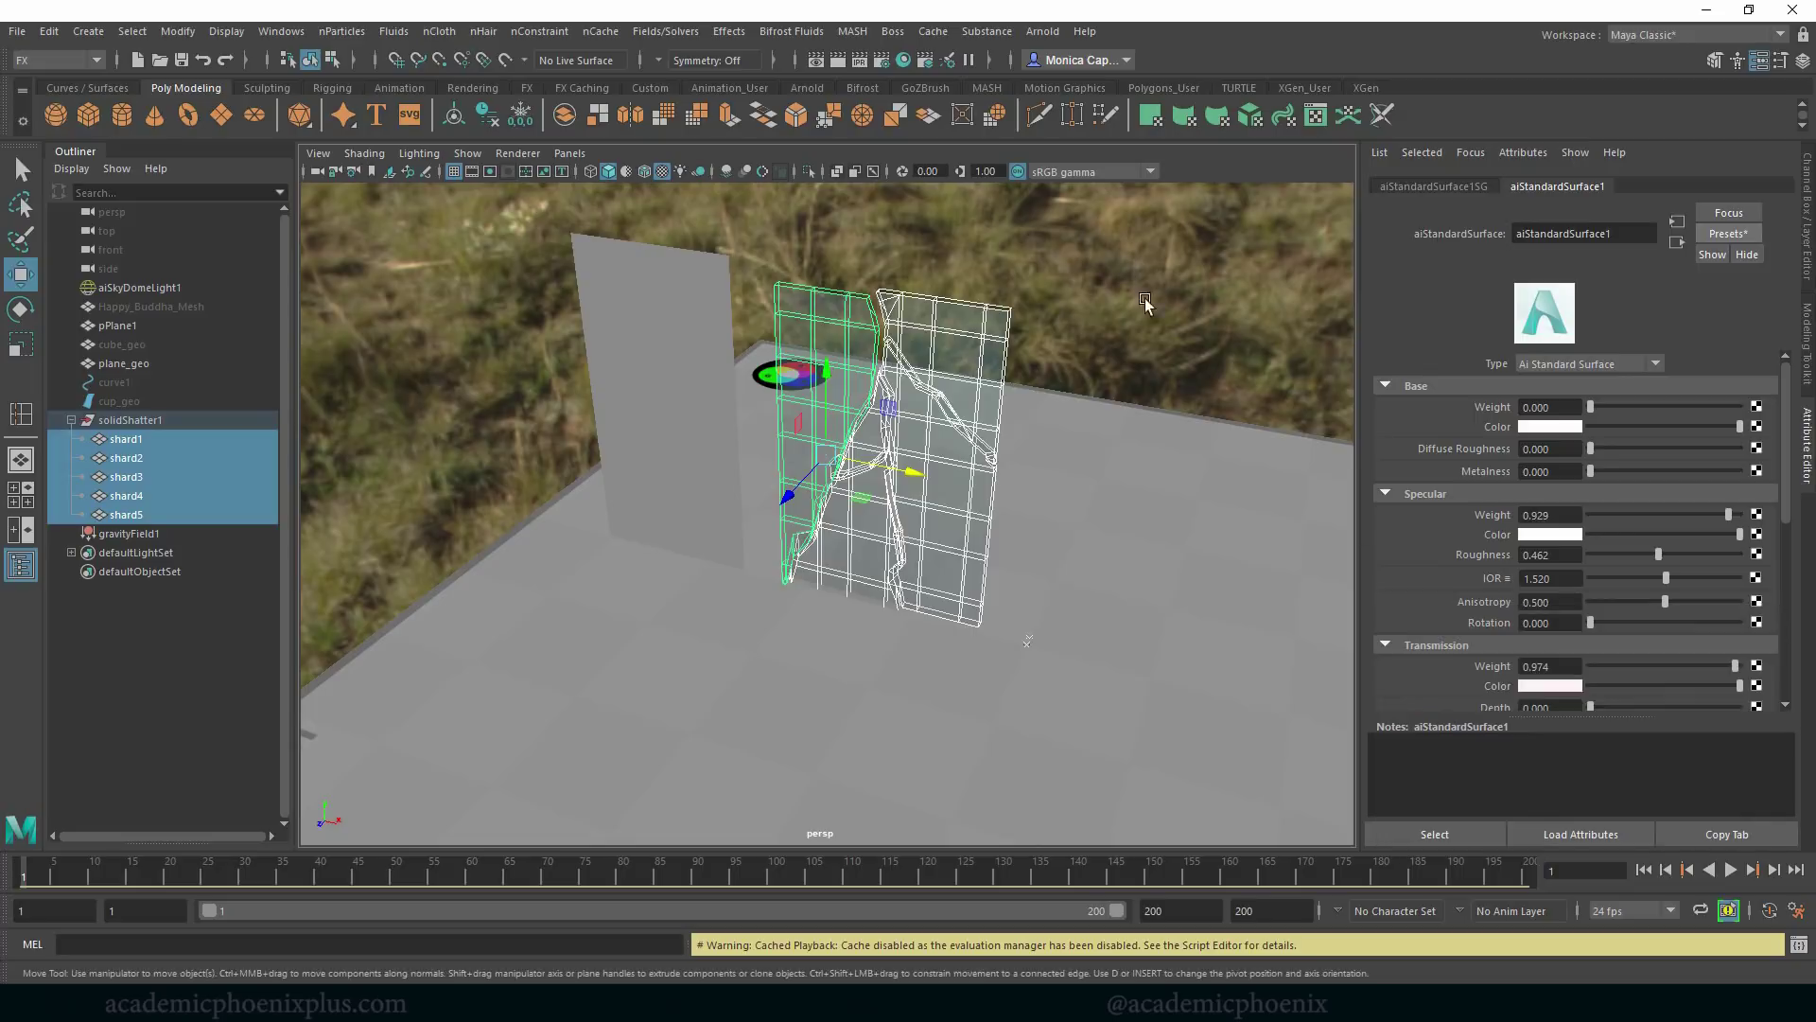
Preview the glass in the Arnold RenderView, set its specular roughness to 0.218 and IOR to 0.896, and close the render.
left_click(1042, 31)
left_click(1052, 61)
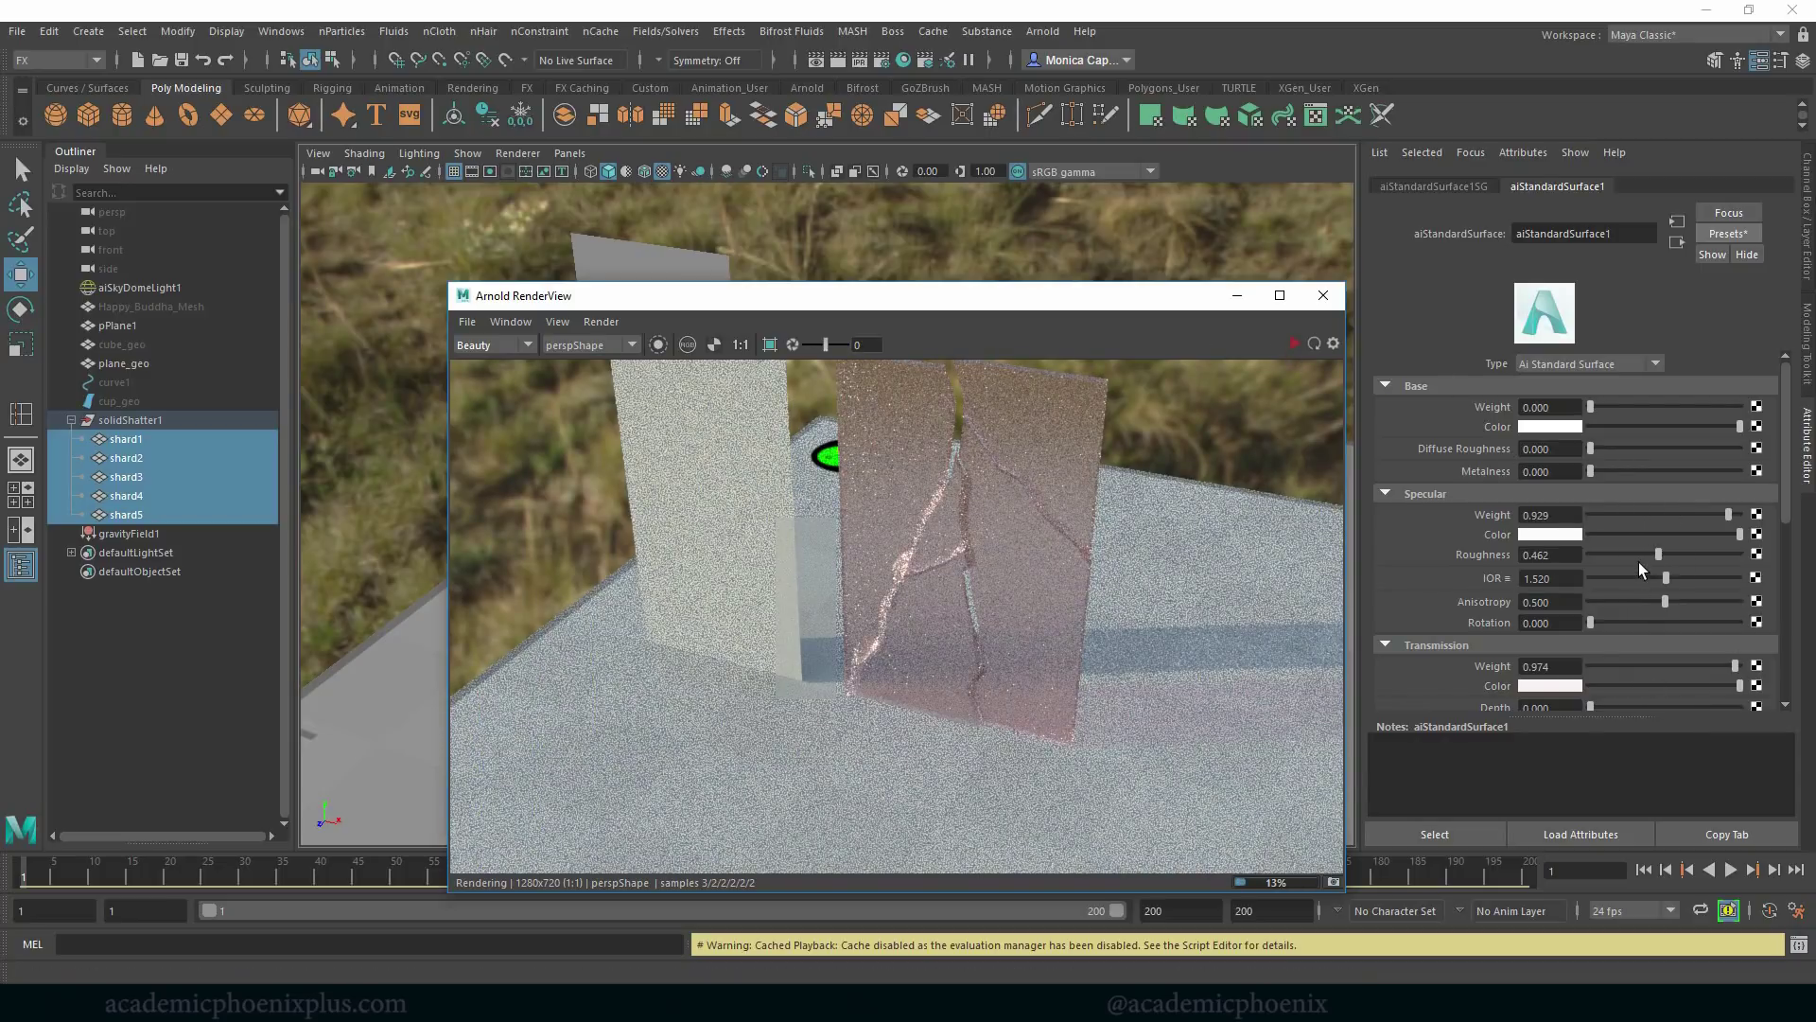
left_click_drag(1626, 554, 1621, 553)
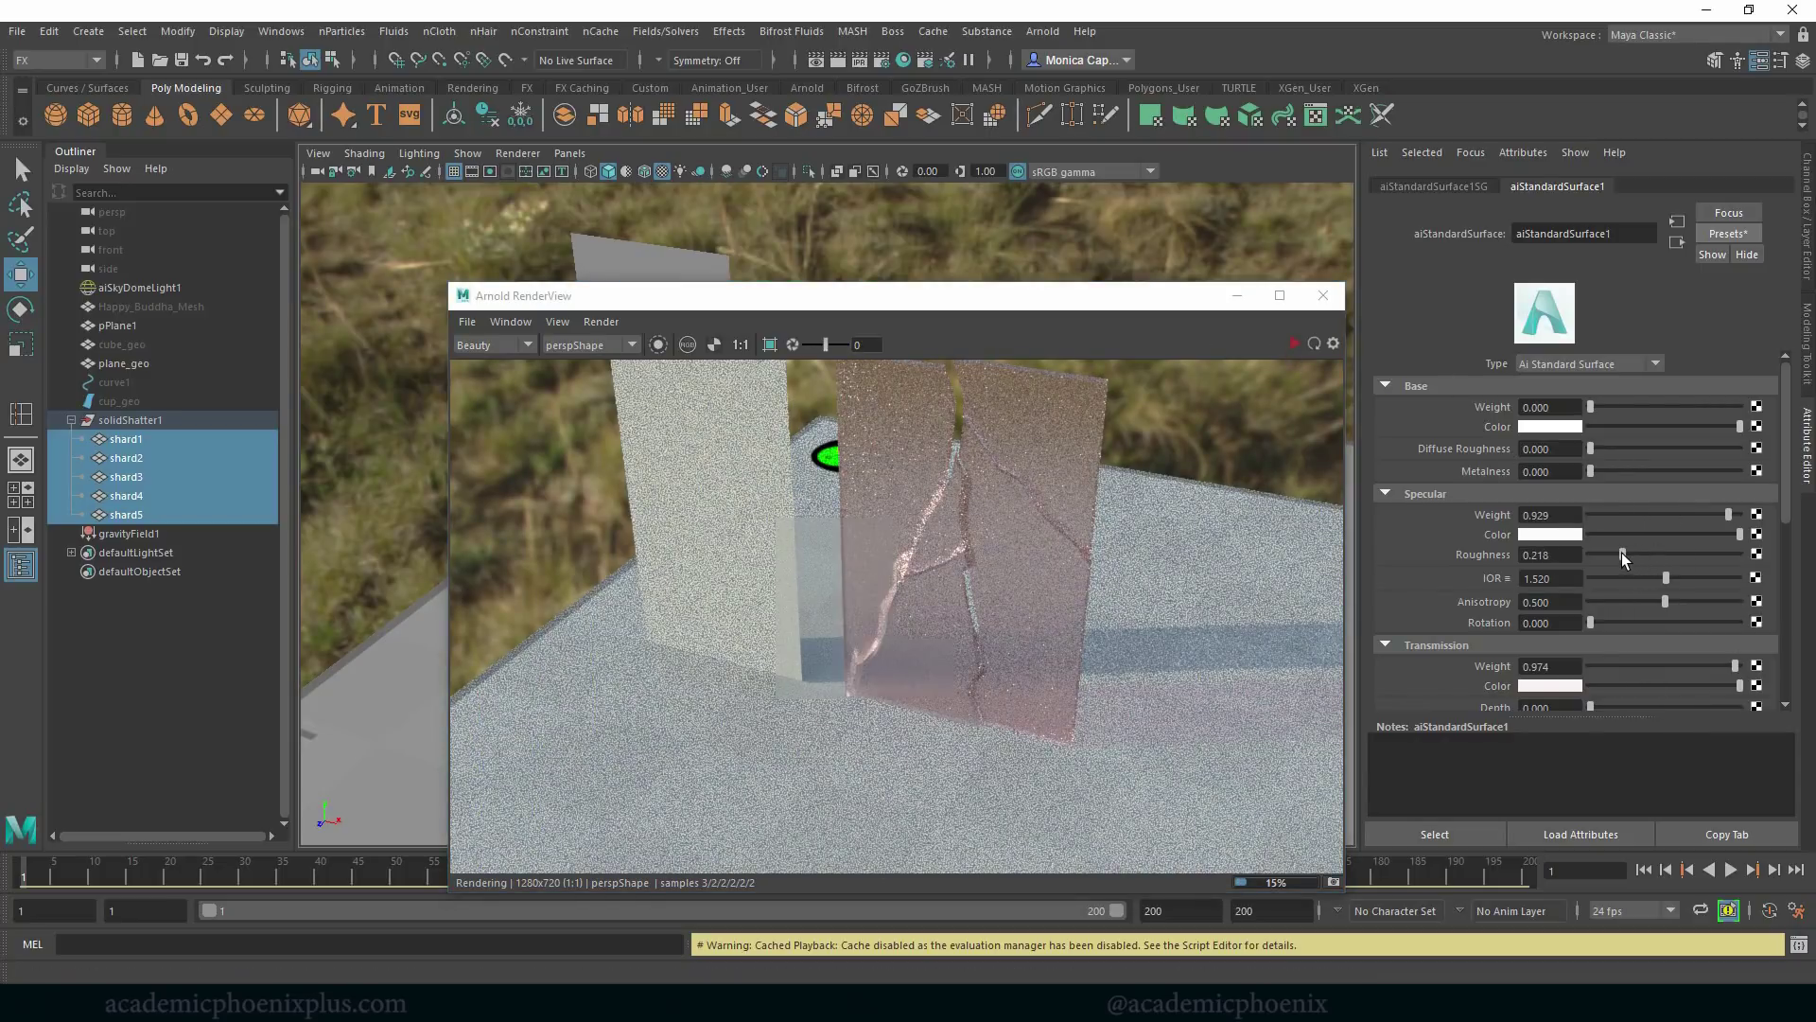
left_click(1649, 577)
left_click(1292, 343)
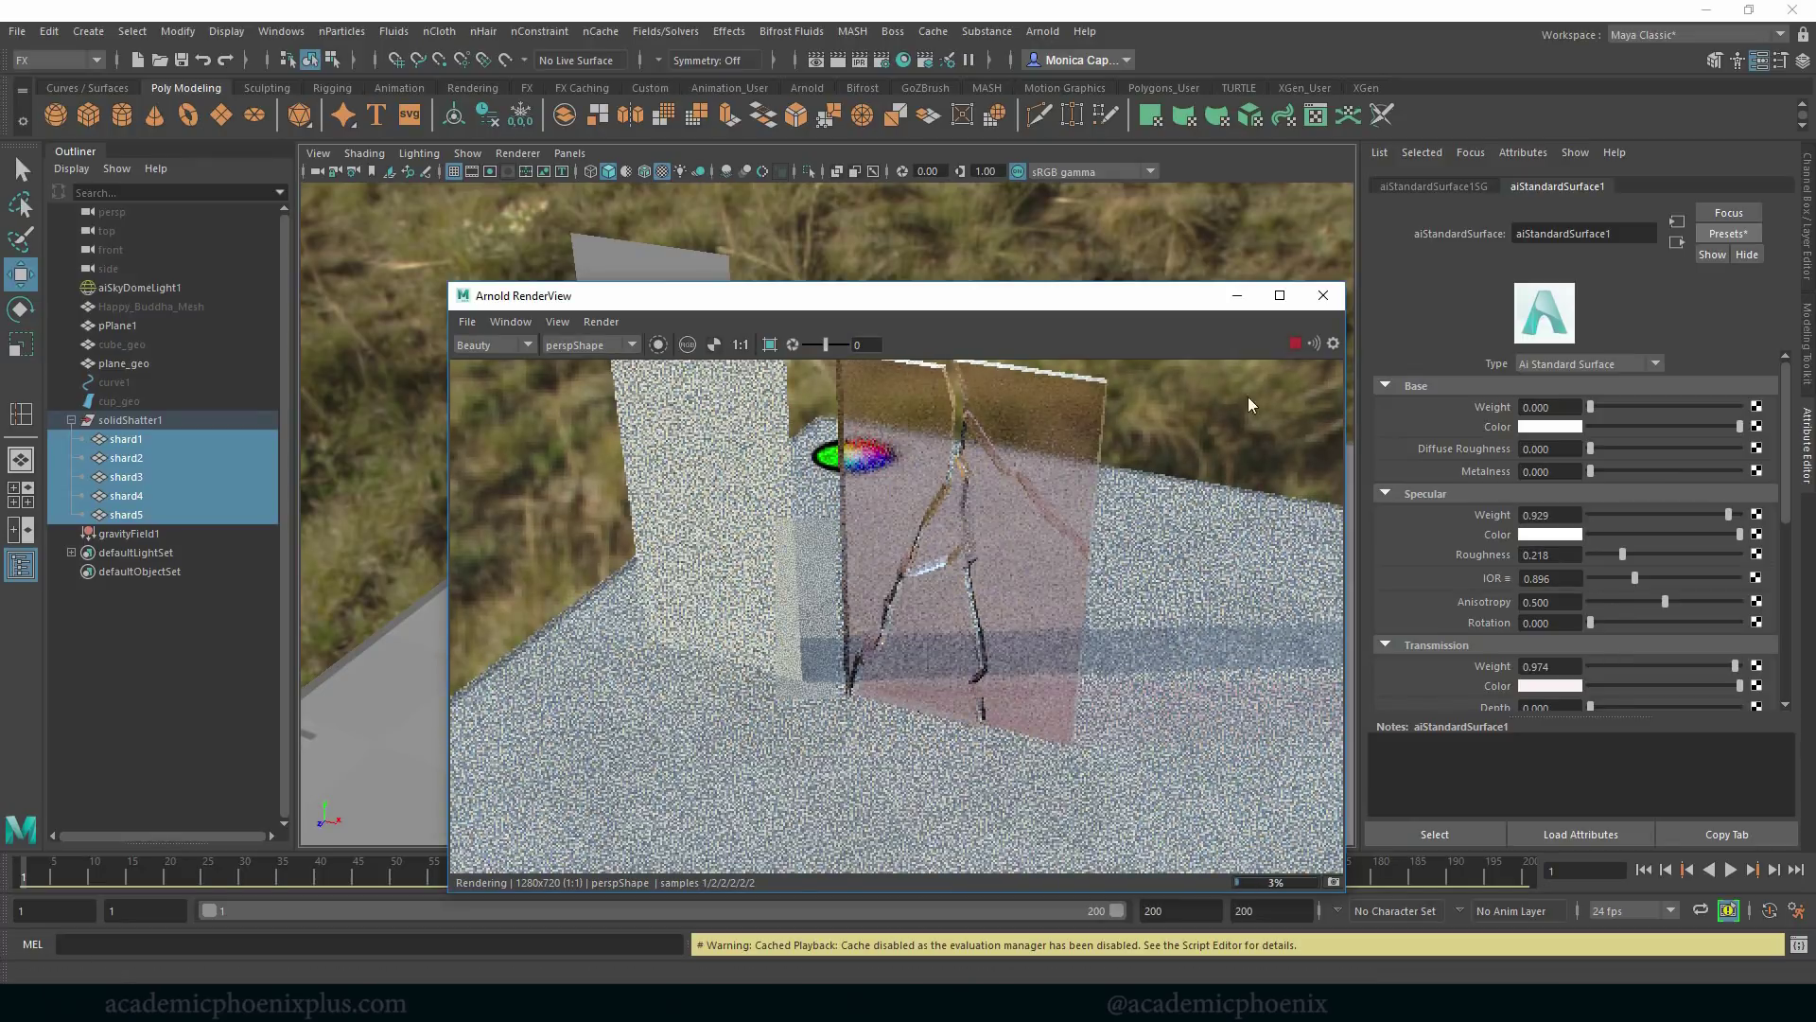
left_click(1323, 296)
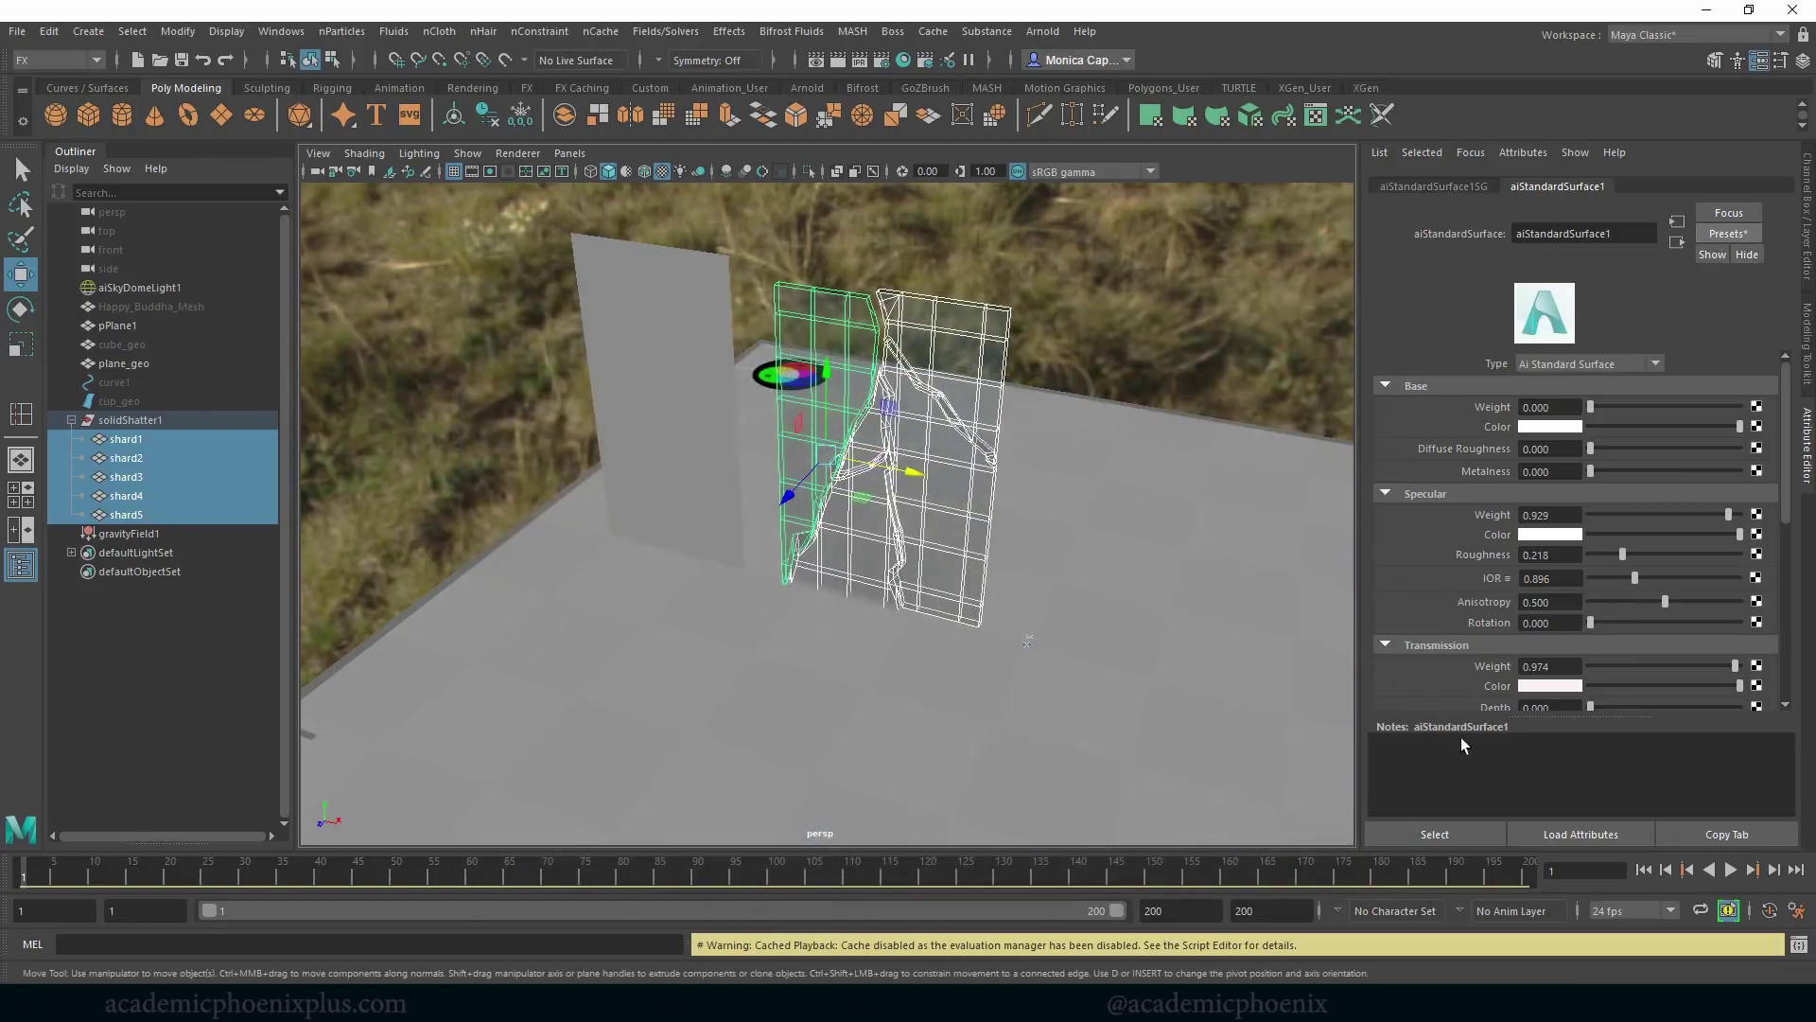
Play the shard simulation, stop it at frame 79 and render the fallen pieces in the Arnold RenderView beside the scene.
left_click(1730, 870)
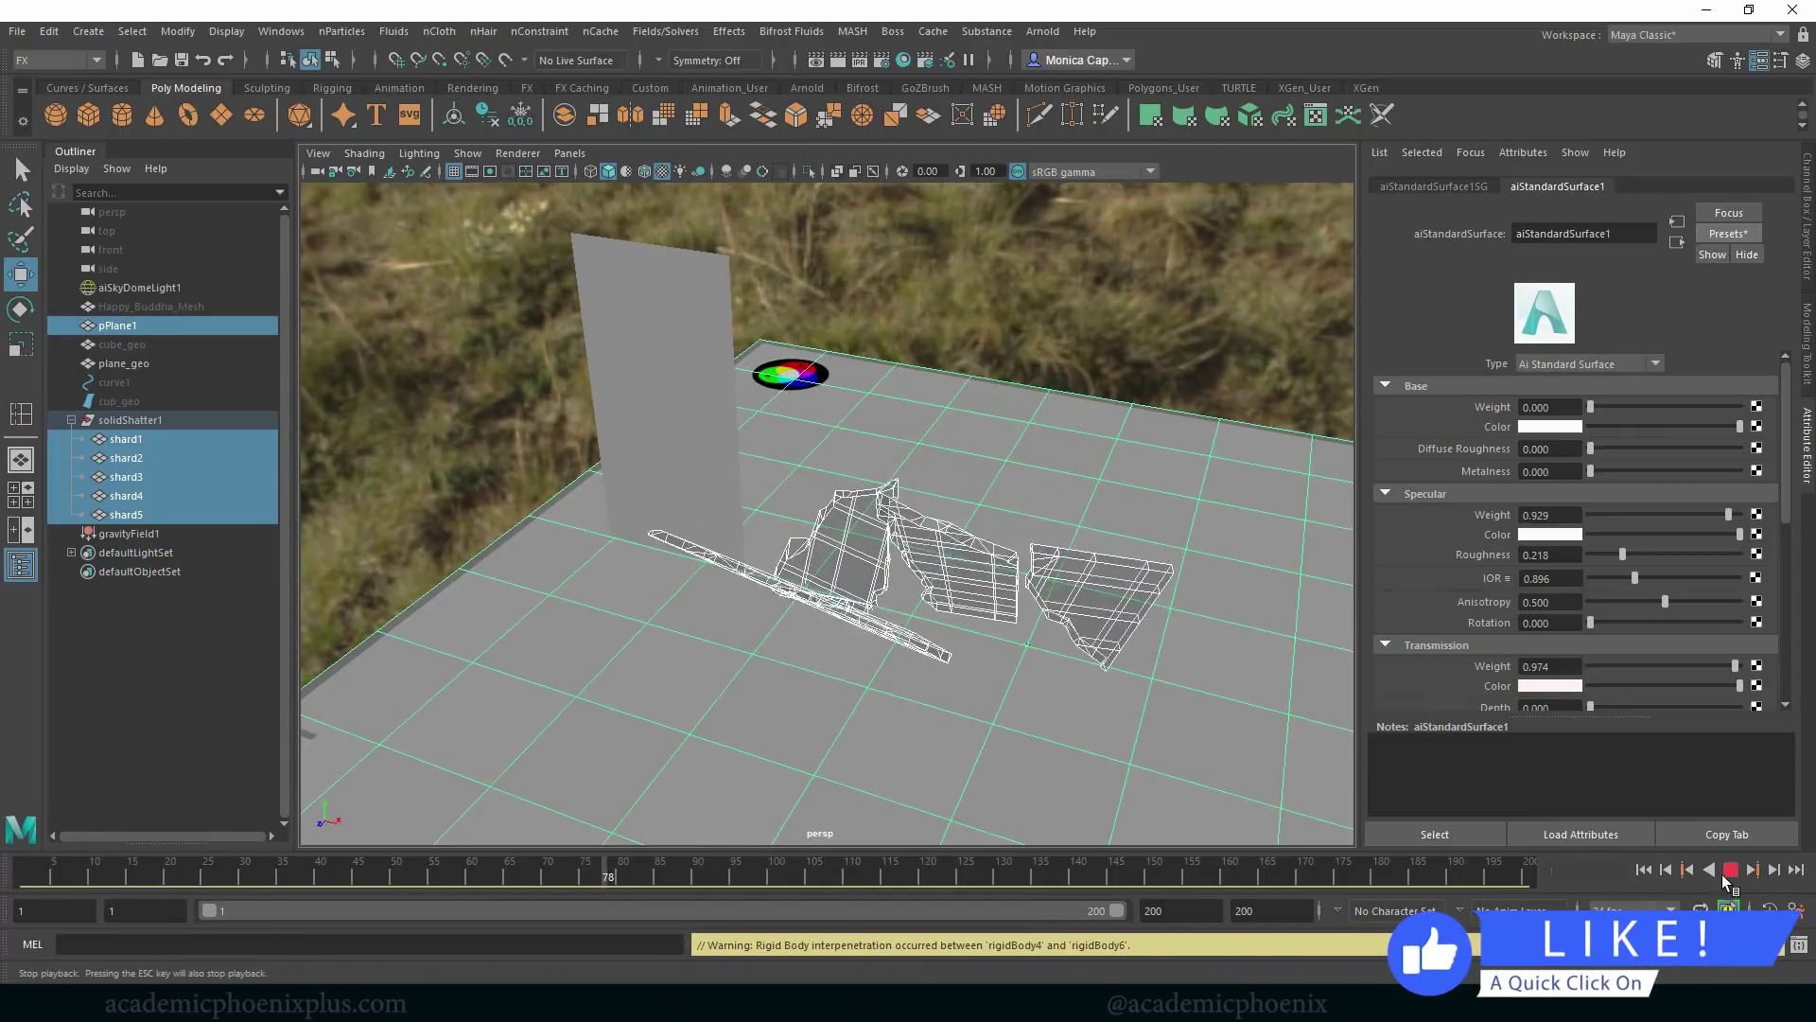
key("Escape")
left_click(1041, 31)
left_click(1056, 66)
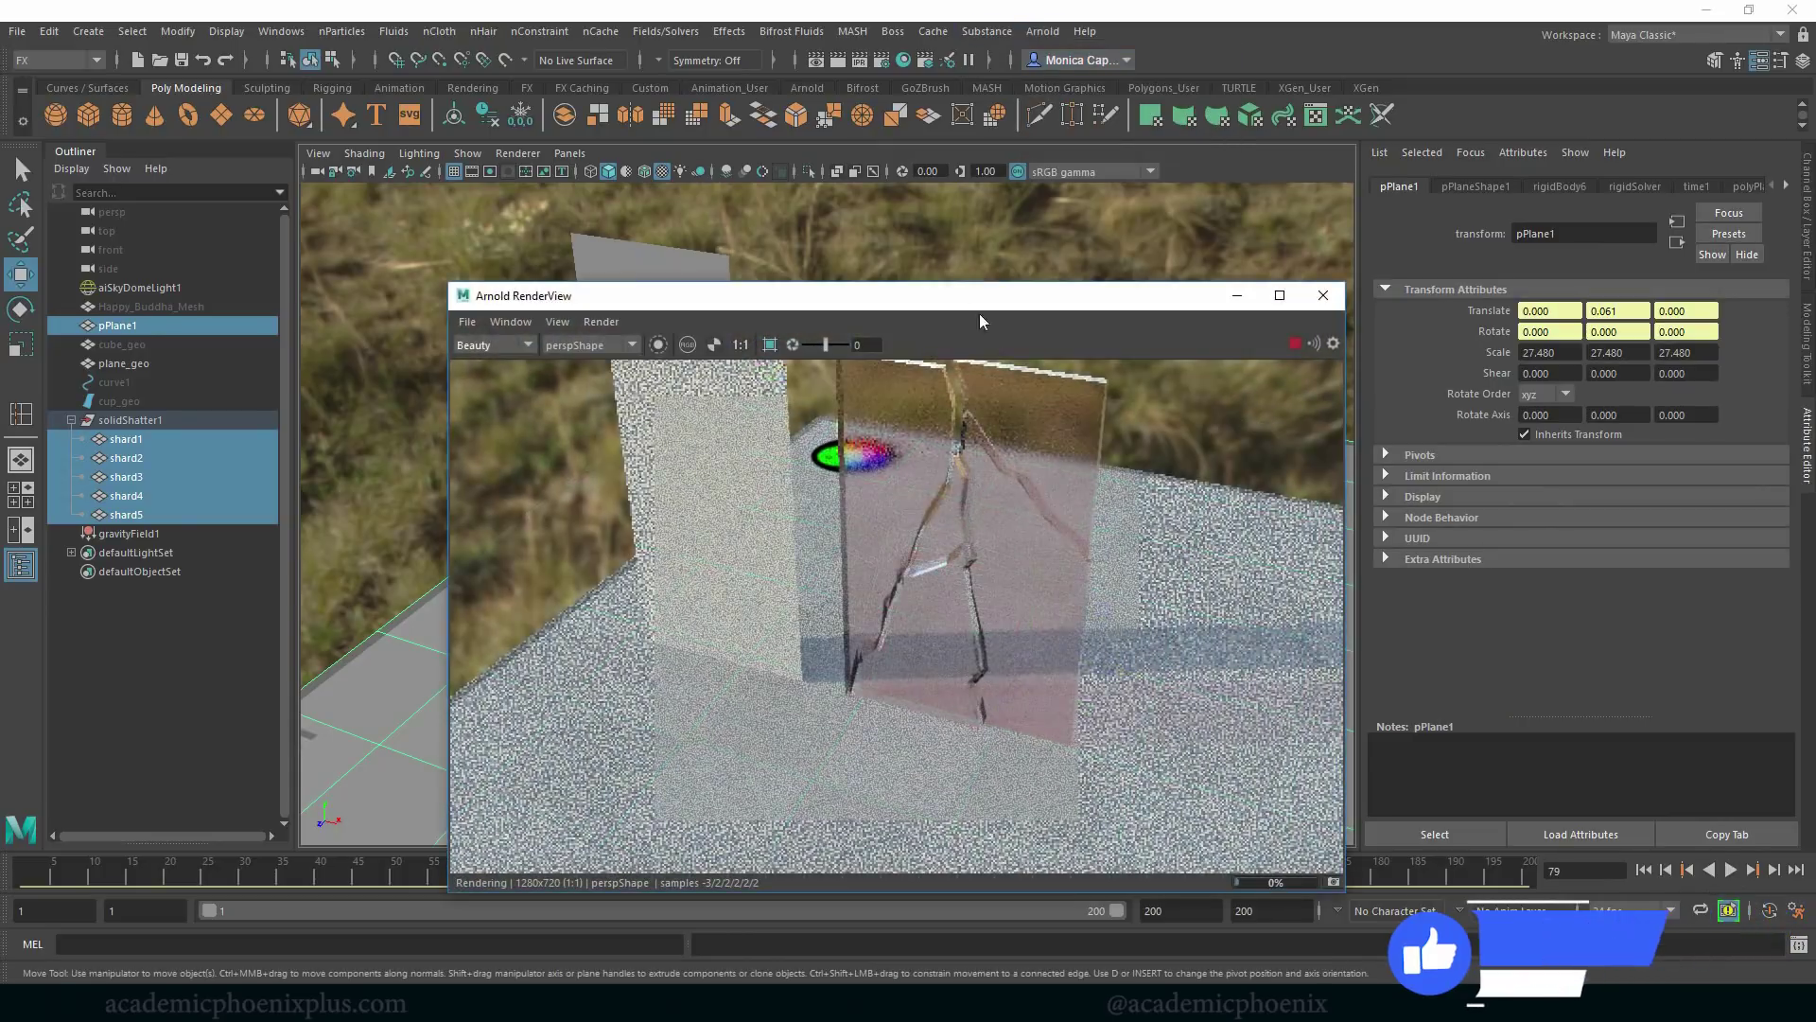
left_click_drag(1072, 297, 703, 180)
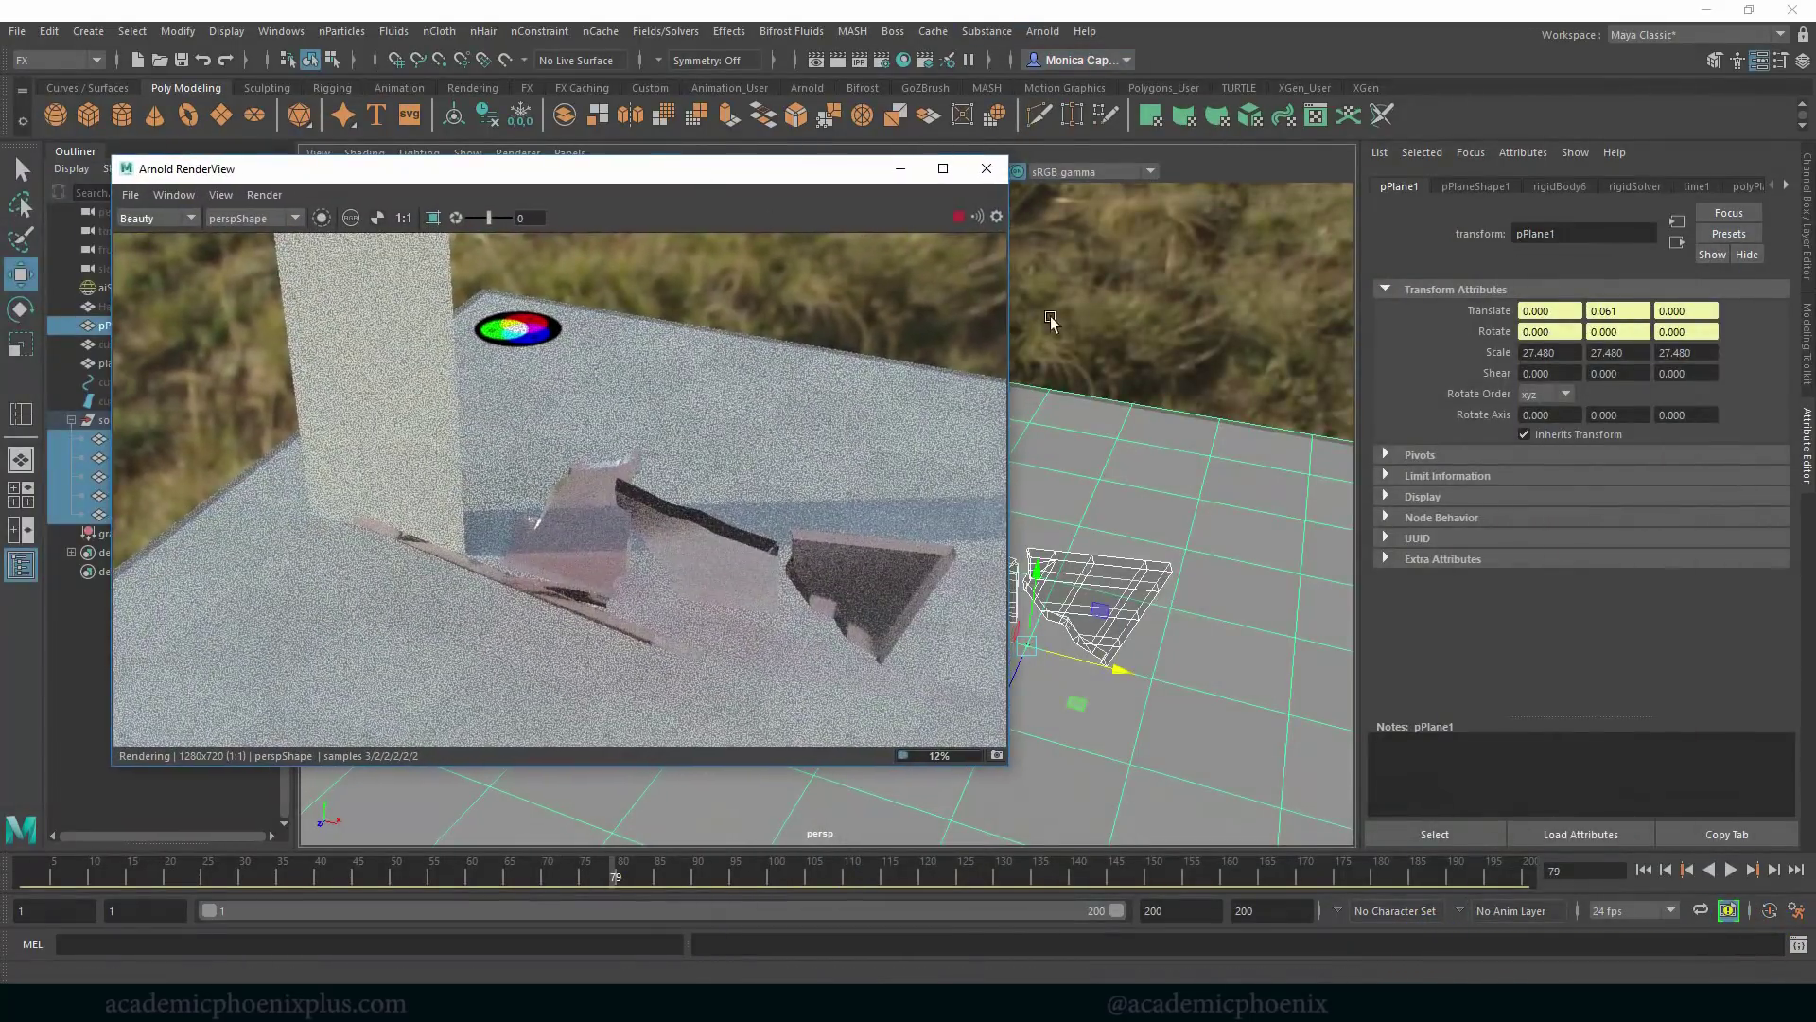
Return to the first frame and replay the falling-shard simulation several times.
left_click(1651, 870)
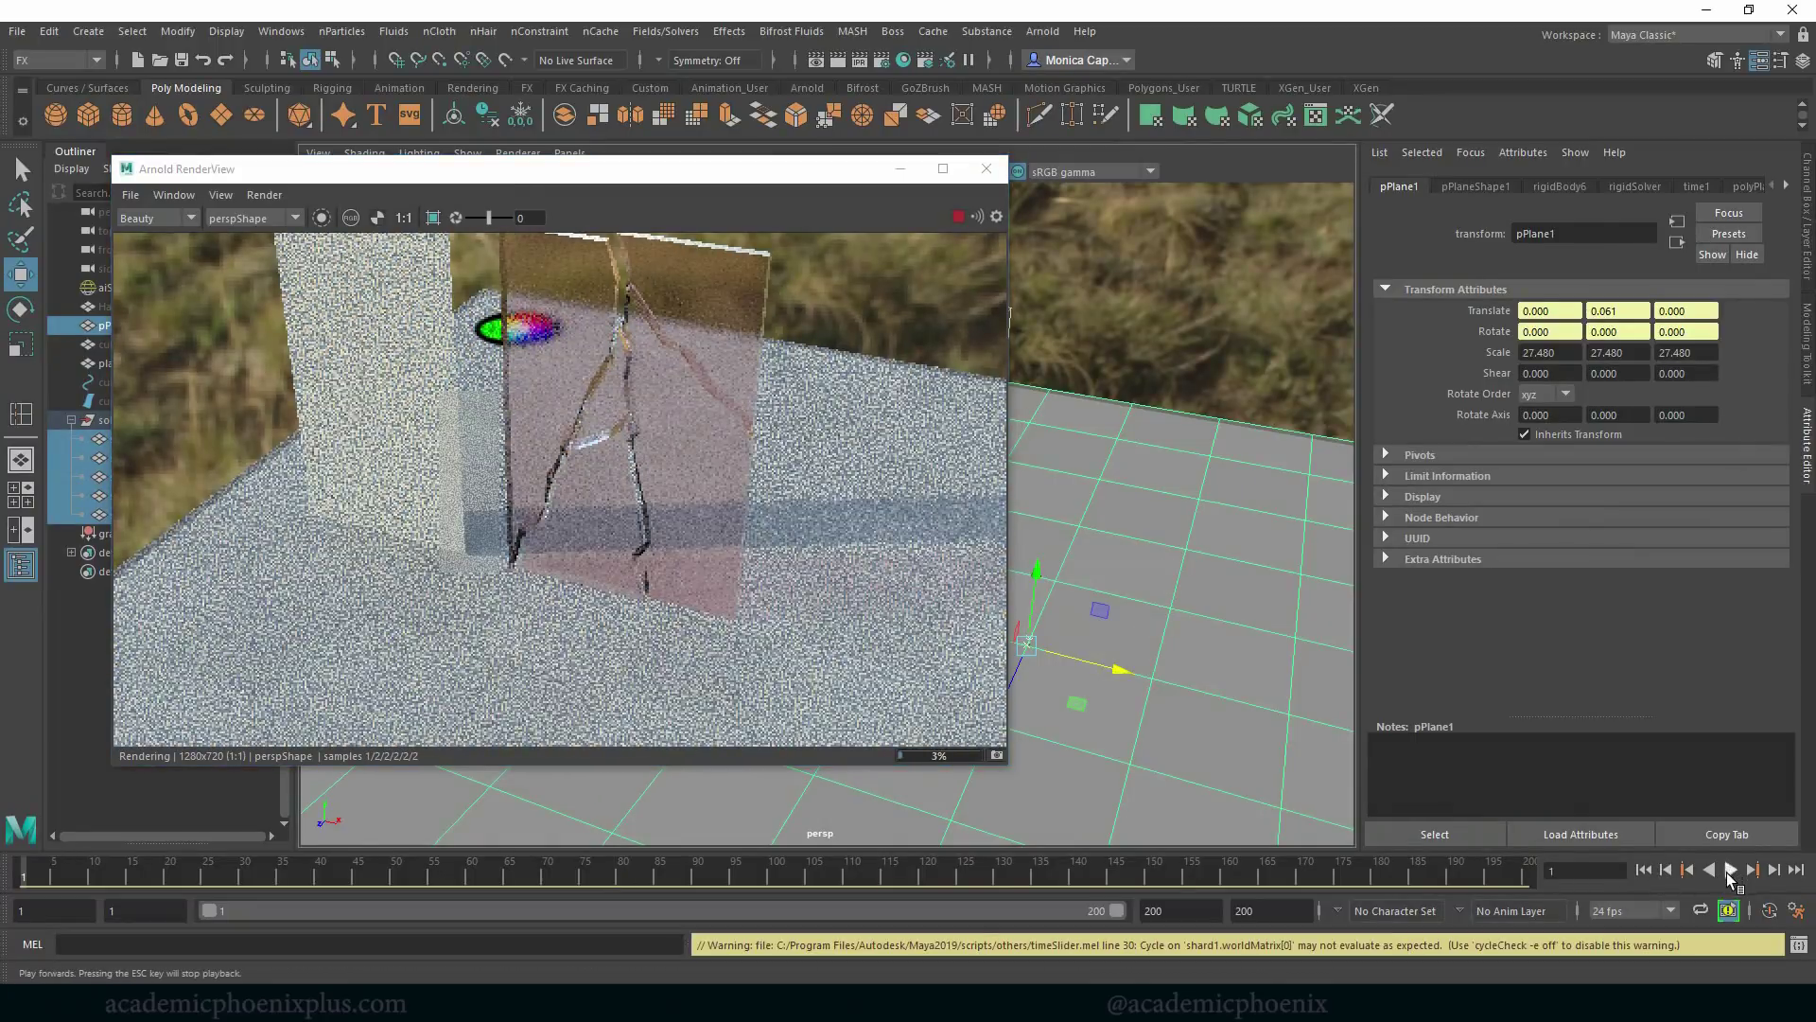
left_click(1731, 869)
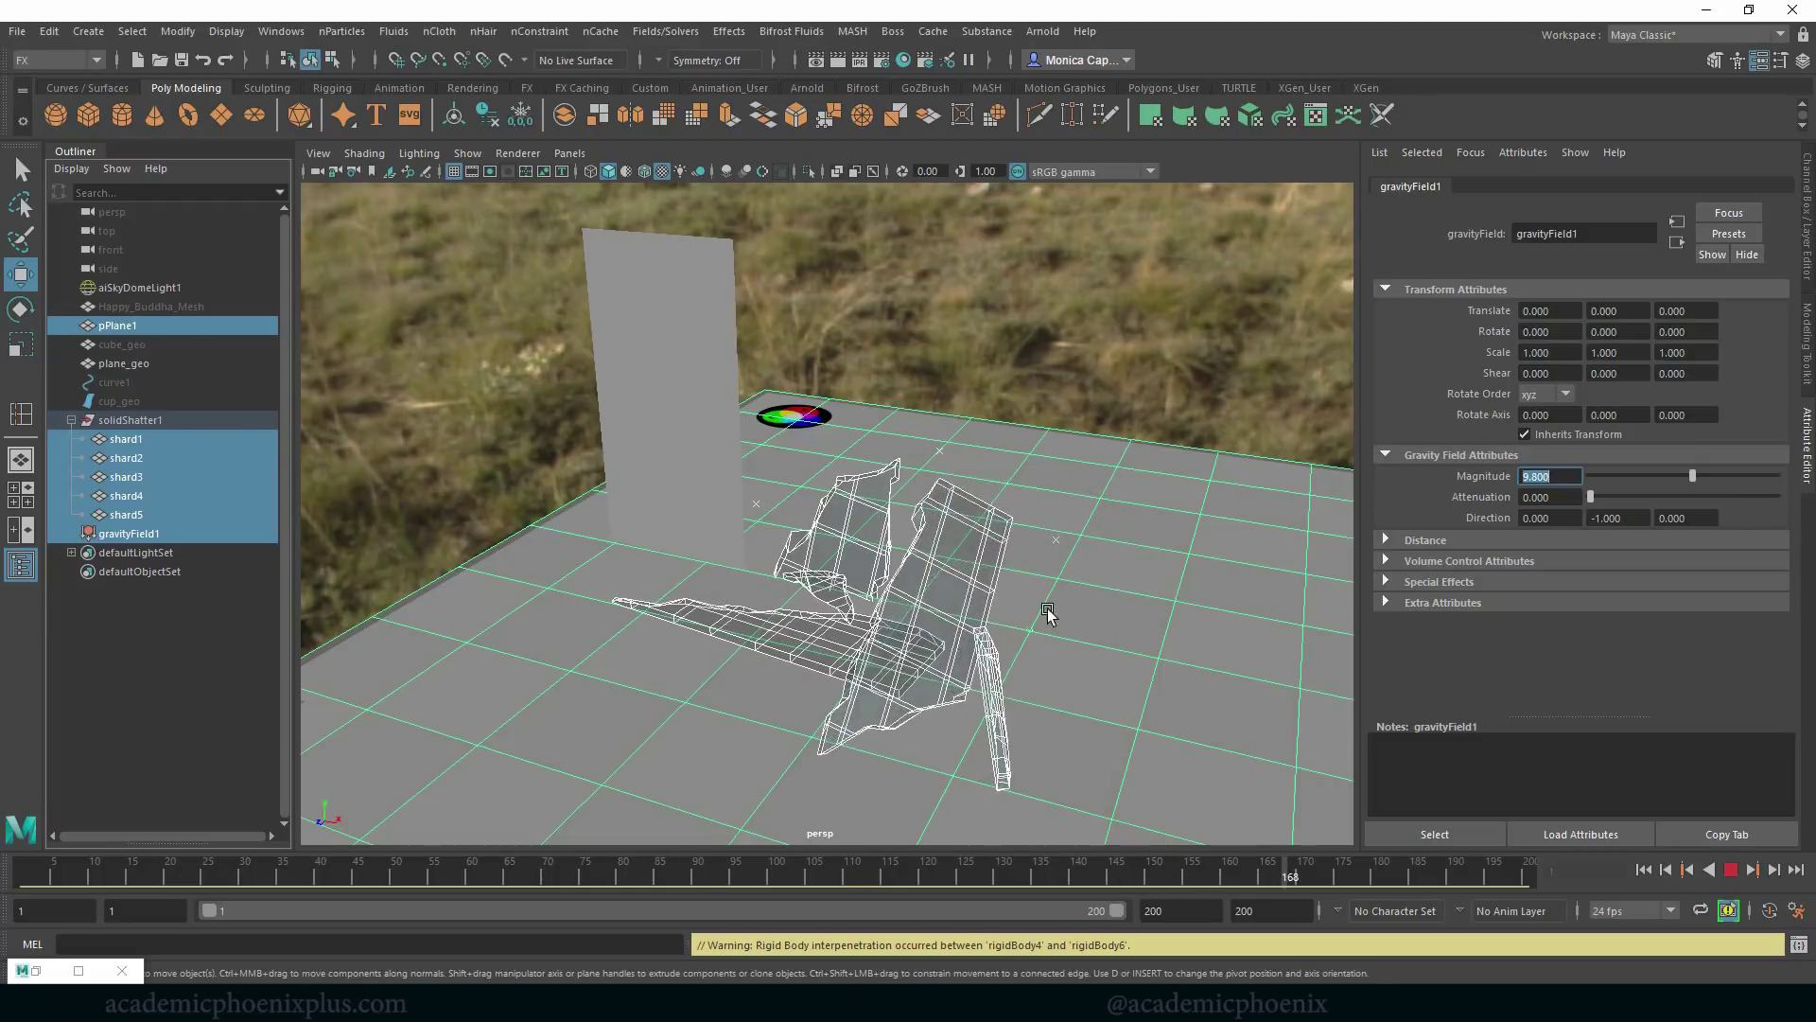
left_click(1733, 870)
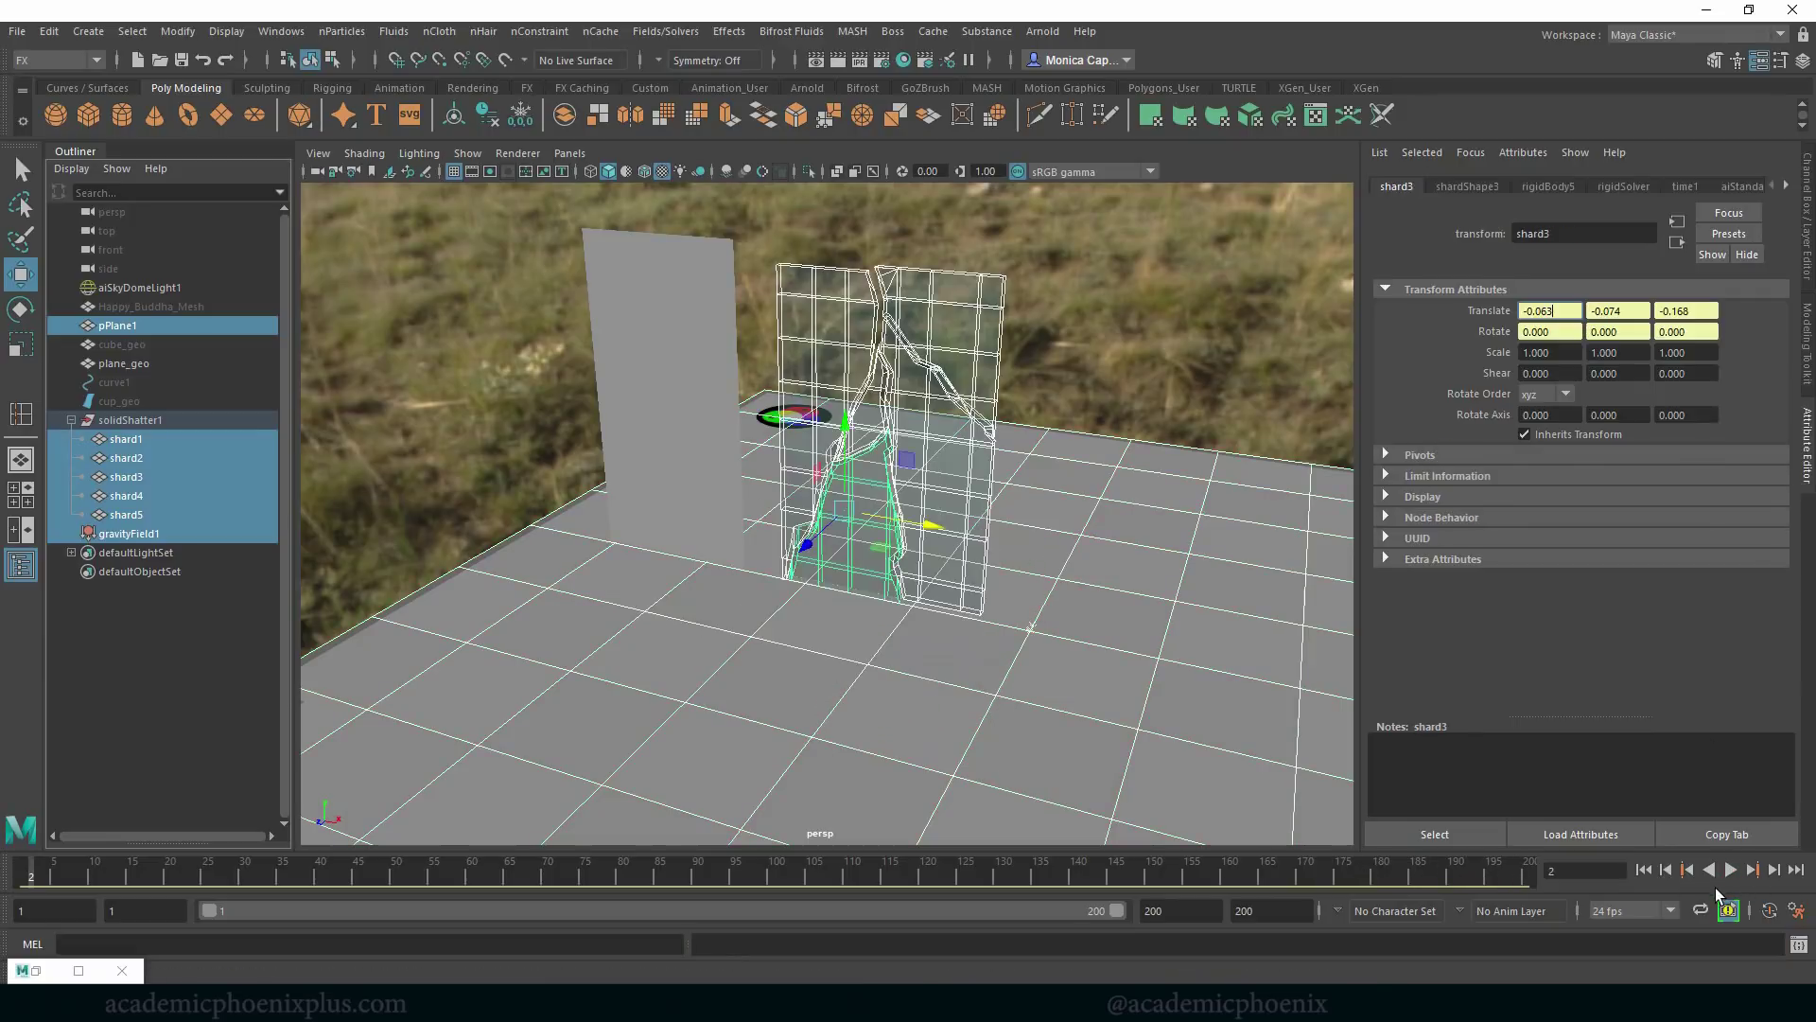
left_click(1730, 870)
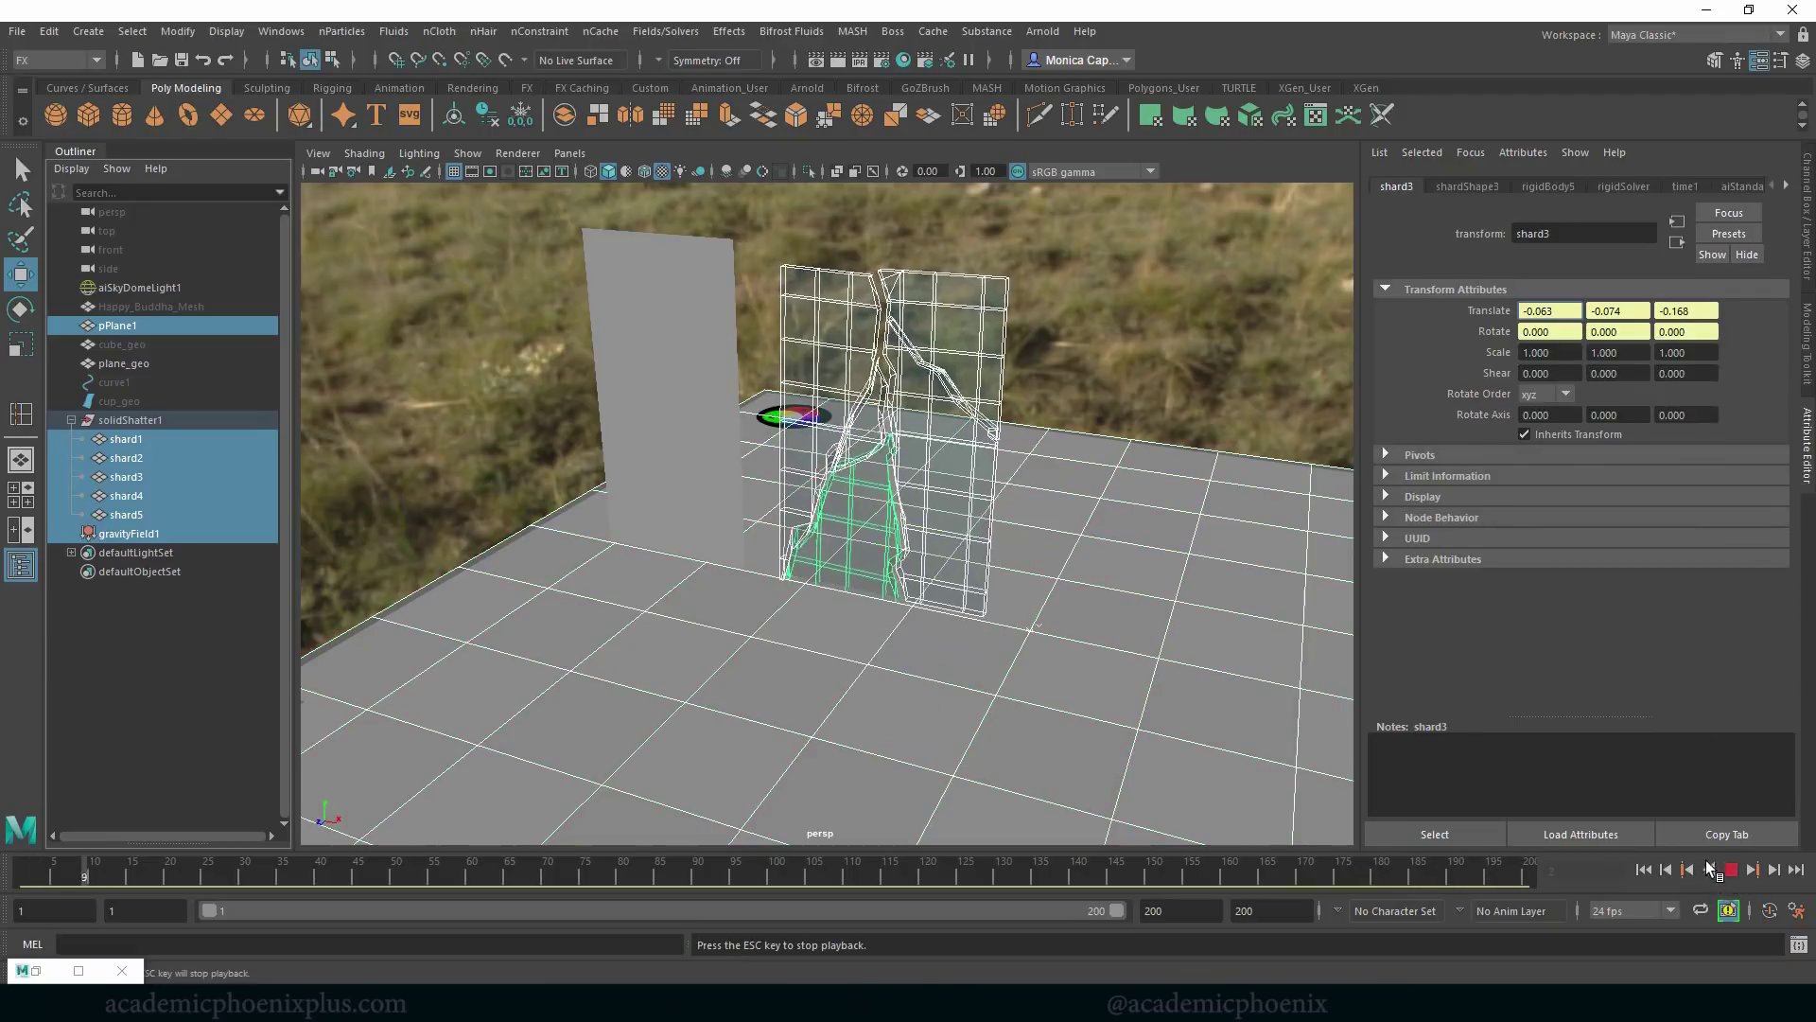
key("Escape")
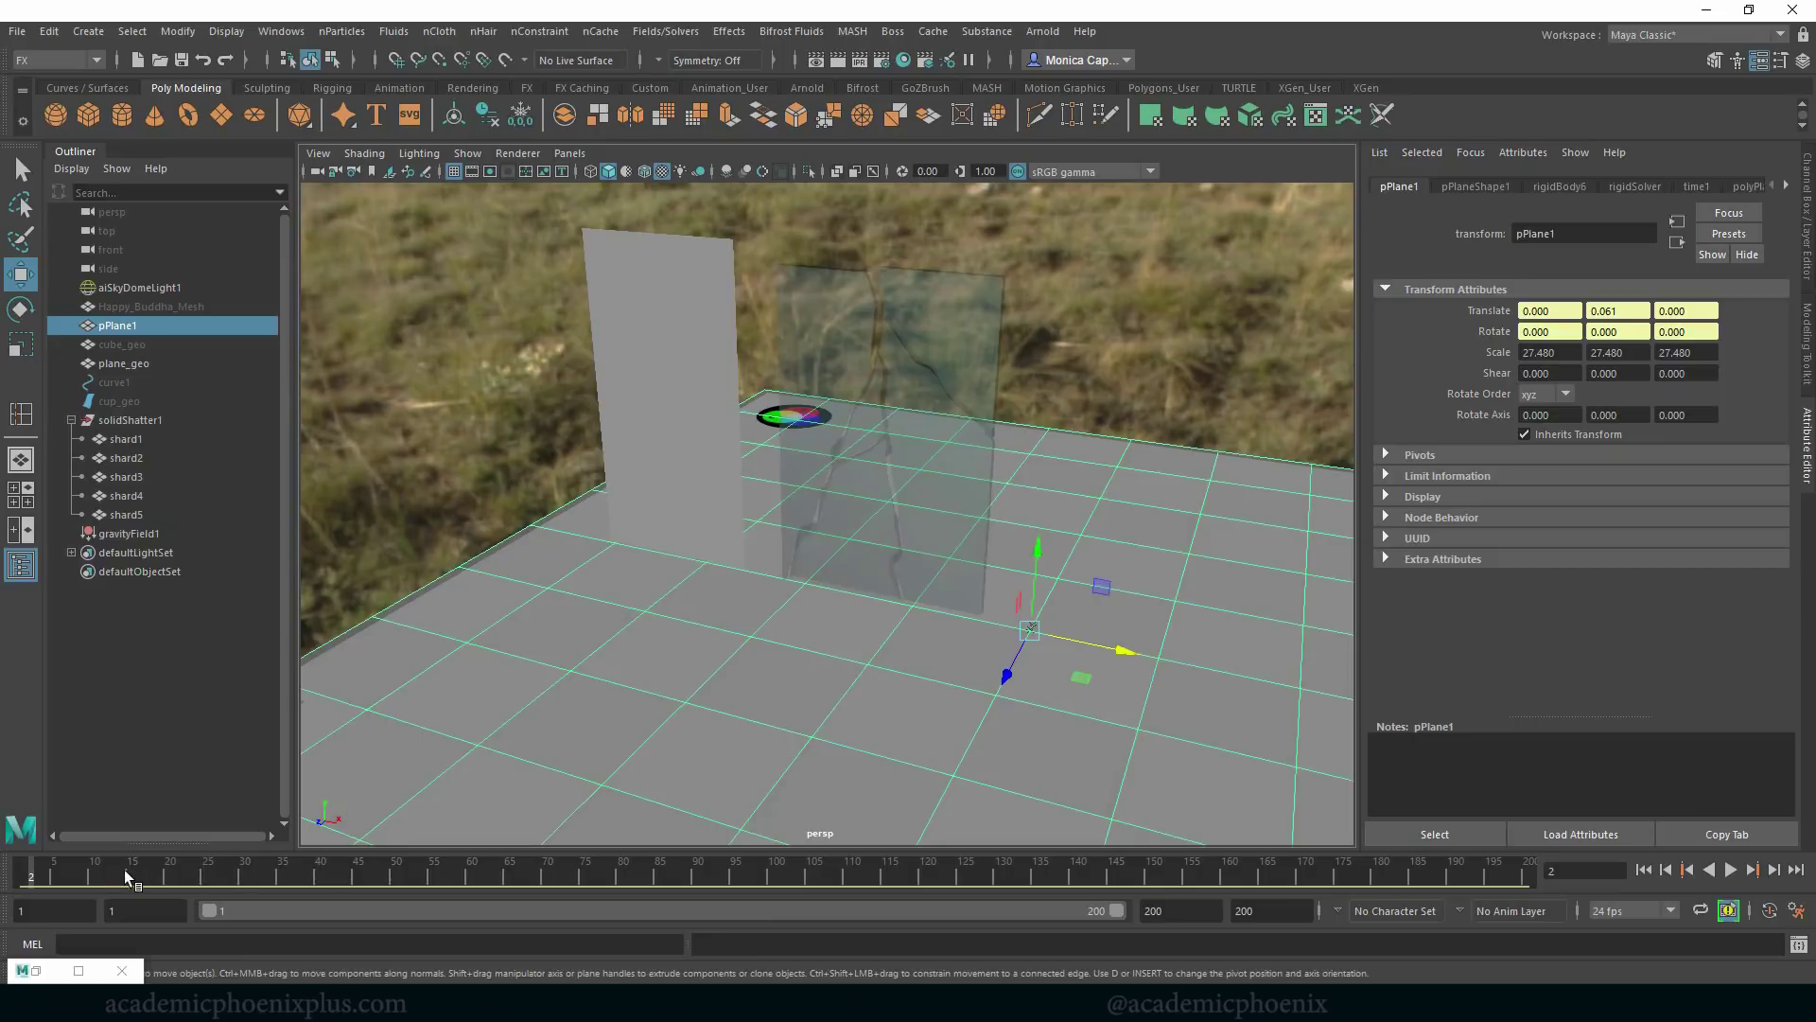
left_click(1731, 871)
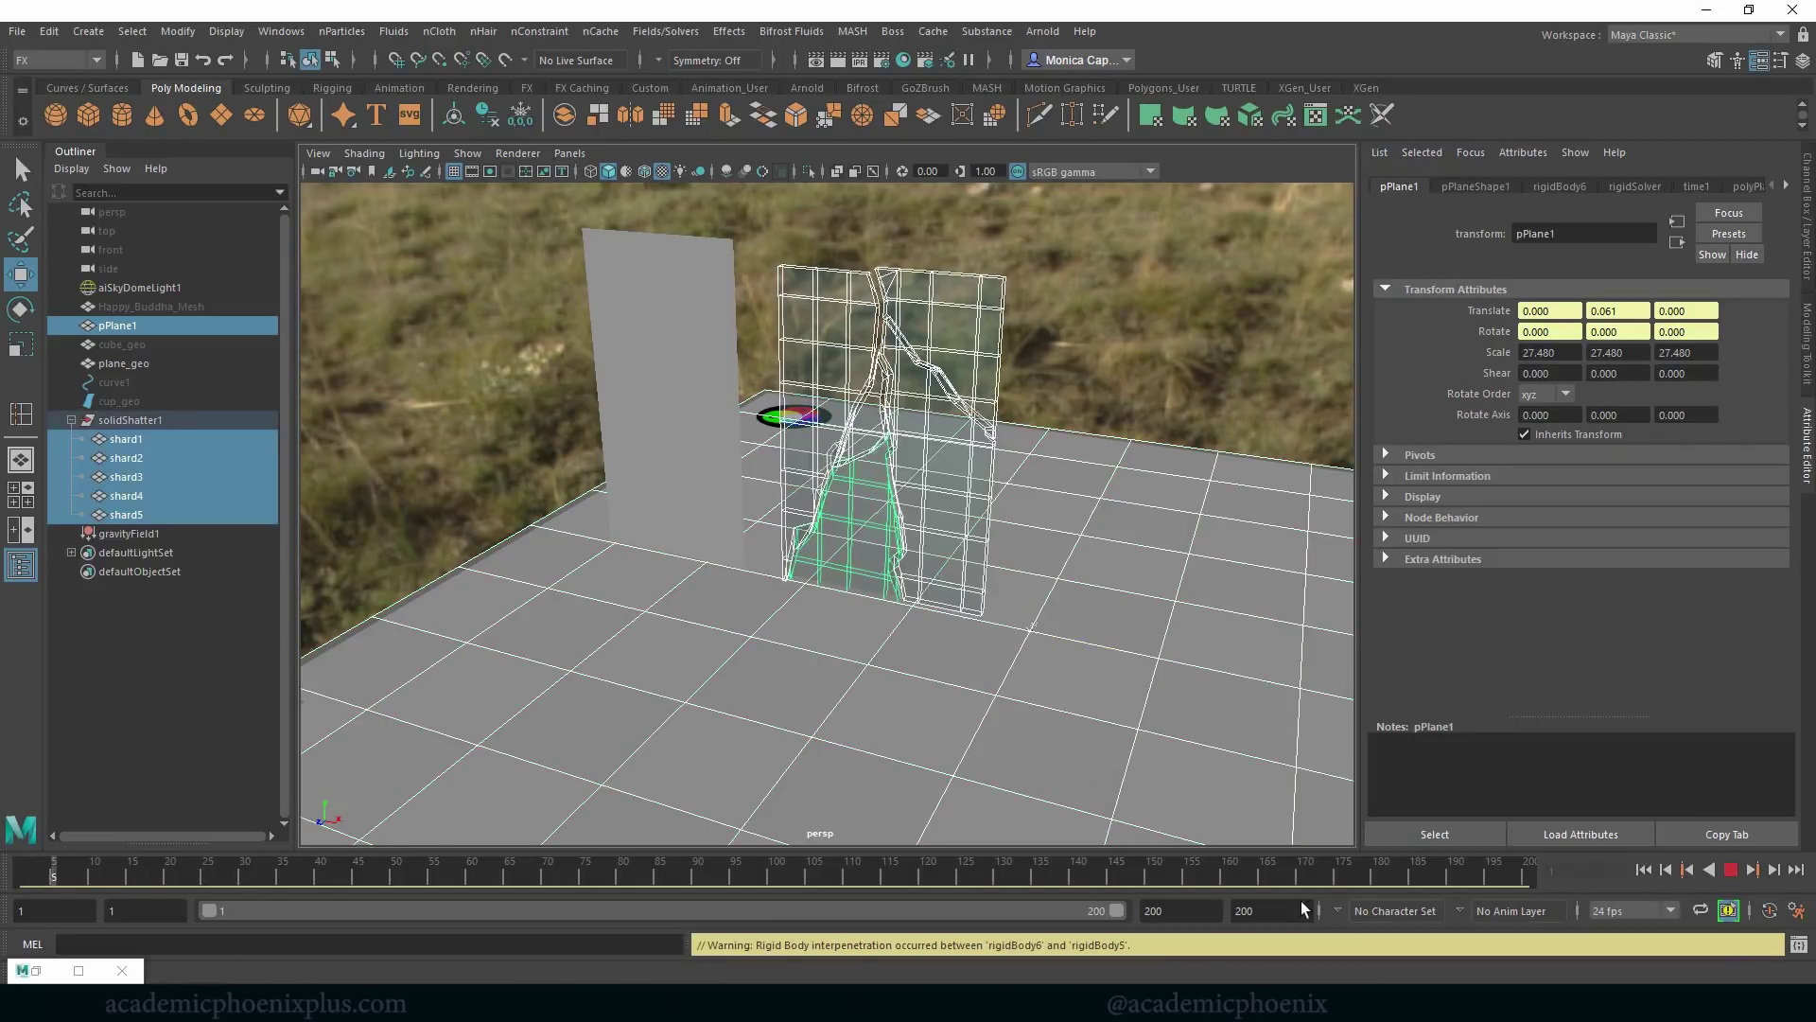